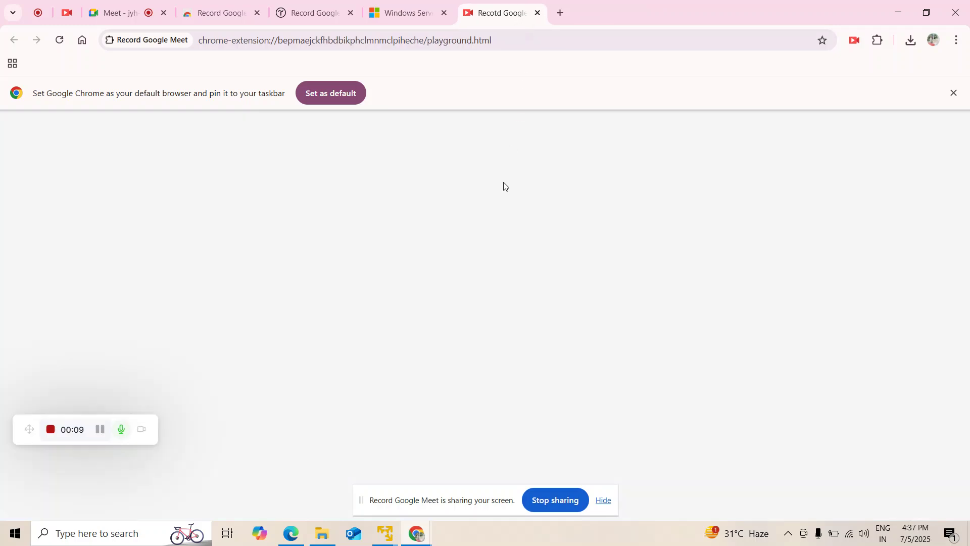
Answer the Shutdown Event Tracker with the comment 'restarted manuall' and dismiss the sharing bar.
{"action": "left_click", "coordinate": [898, 12]}
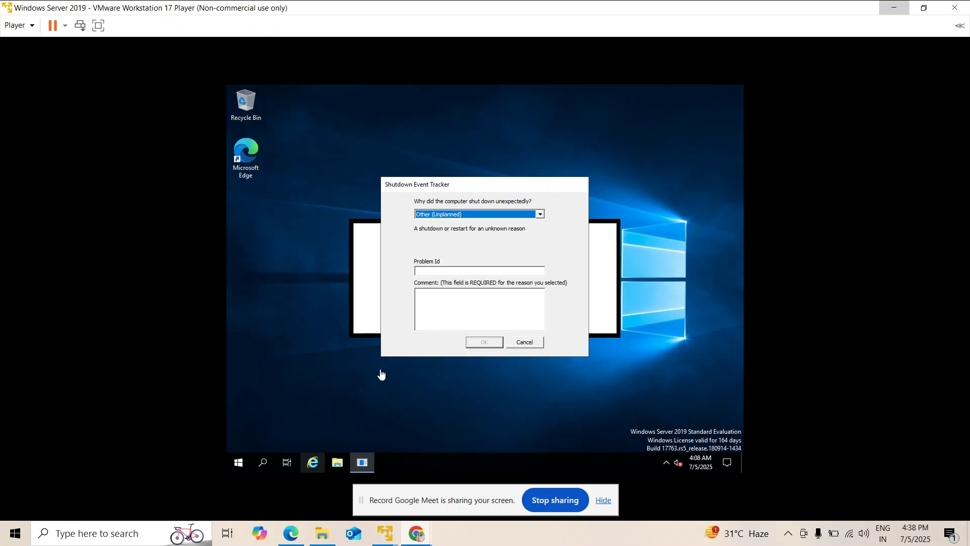
{"action": "left_click", "coordinate": [459, 303]}
{"action": "type", "text": "rest"}
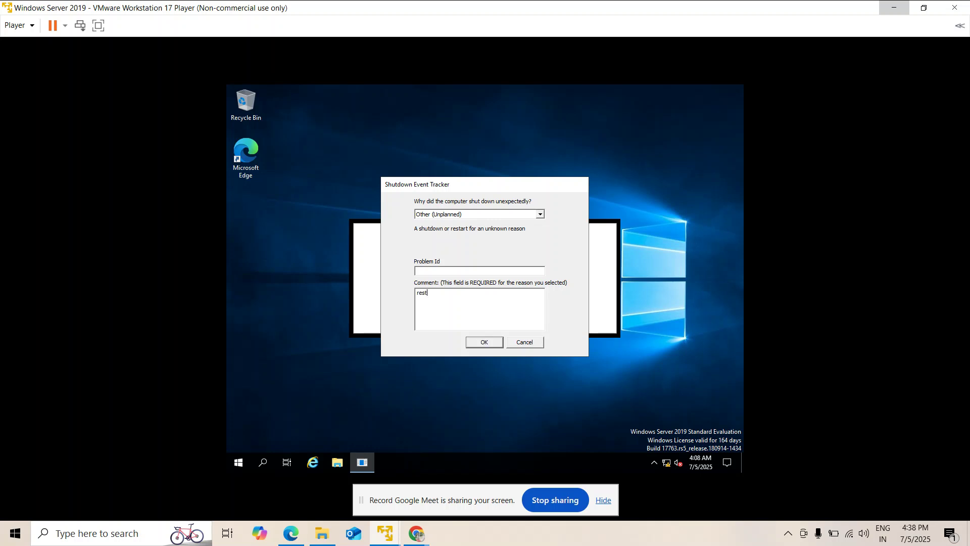
{"action": "type", "text": "arted manually"}
{"action": "left_click", "coordinate": [484, 342]}
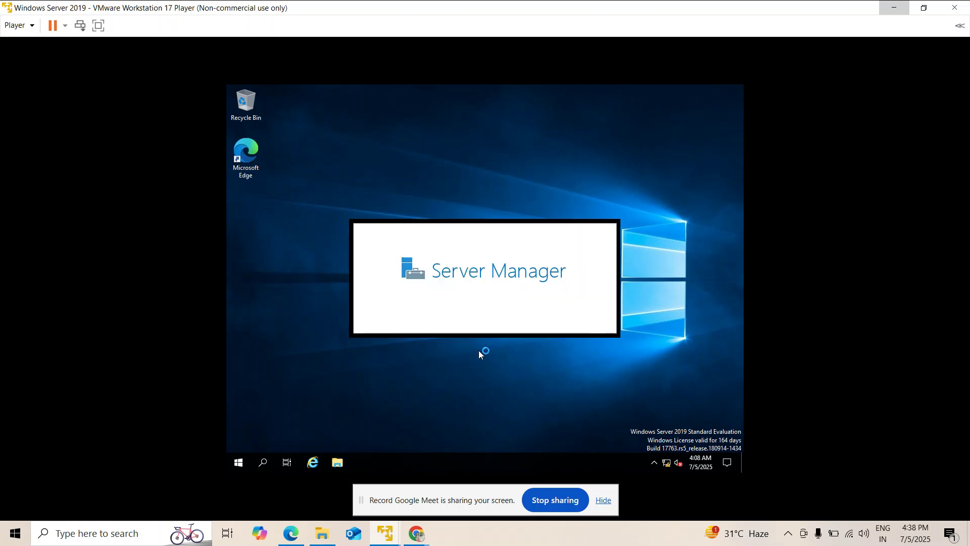
{"action": "left_click", "coordinate": [604, 499]}
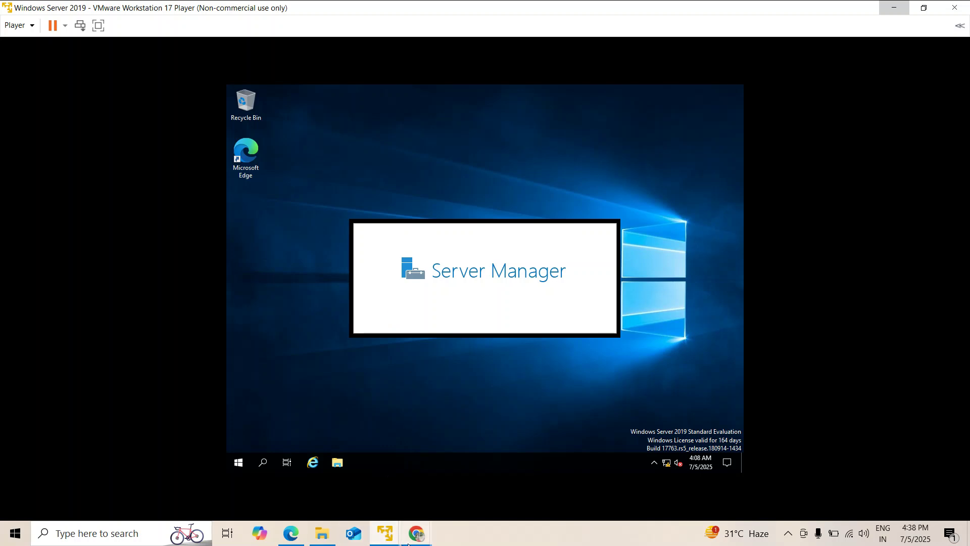
Share only the Windows Server 2019 window, not the whole screen, in Google Meet.
{"action": "mouse_move", "coordinate": [416, 524]}
{"action": "left_click", "coordinate": [380, 493]}
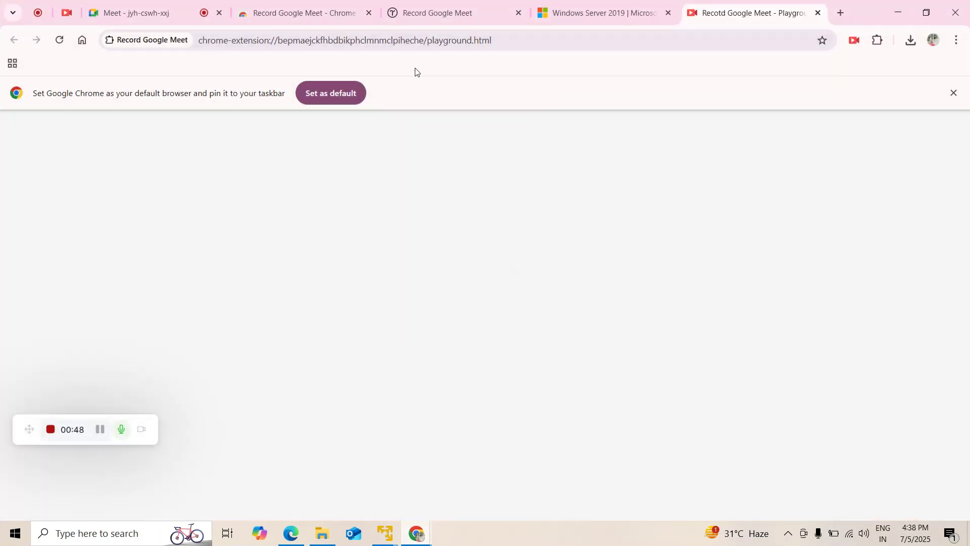
{"action": "left_click", "coordinate": [145, 3]}
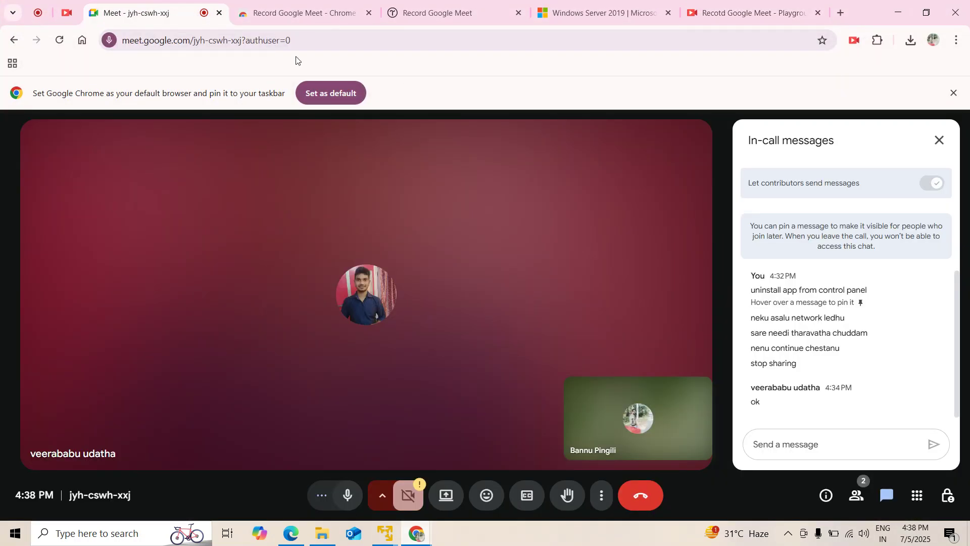
{"action": "left_click", "coordinate": [444, 507]}
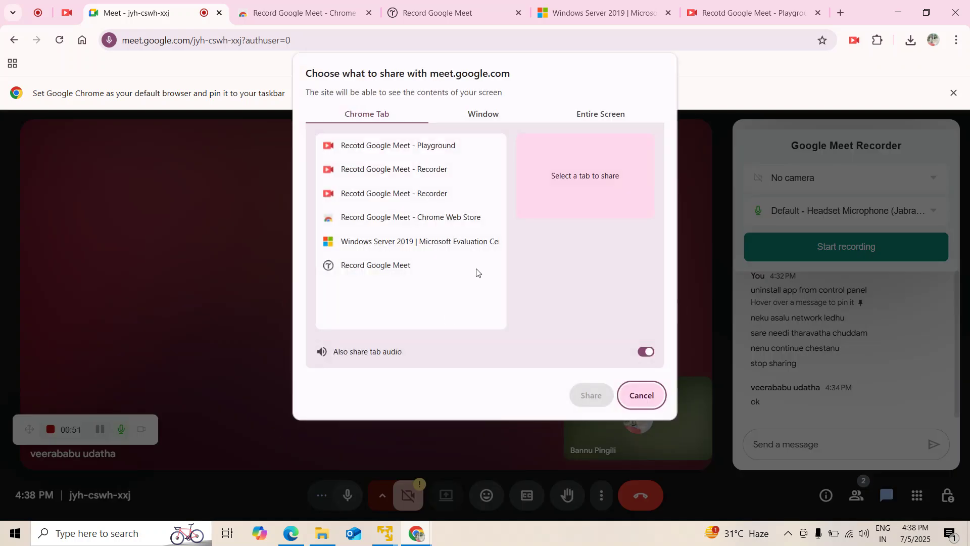
{"action": "left_click", "coordinate": [571, 117]}
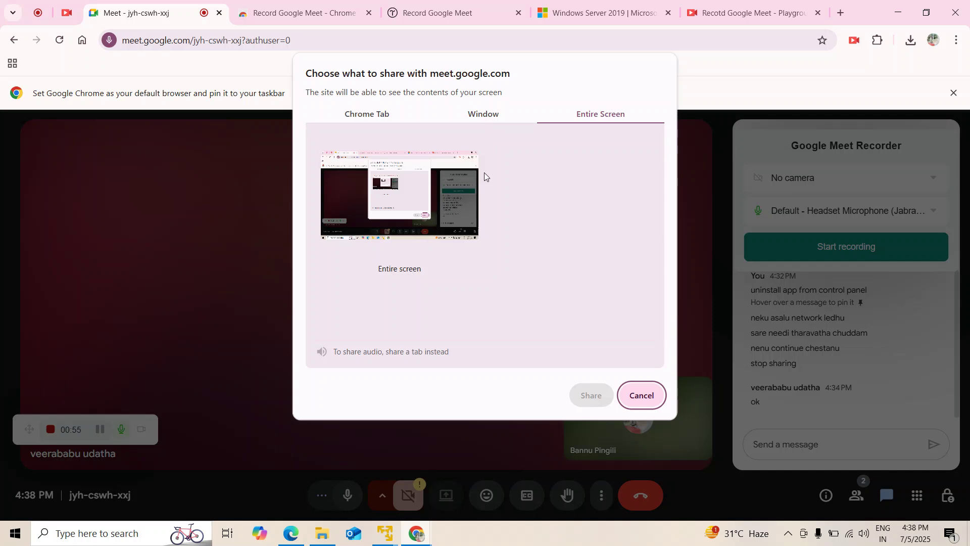
{"action": "left_click", "coordinate": [473, 112]}
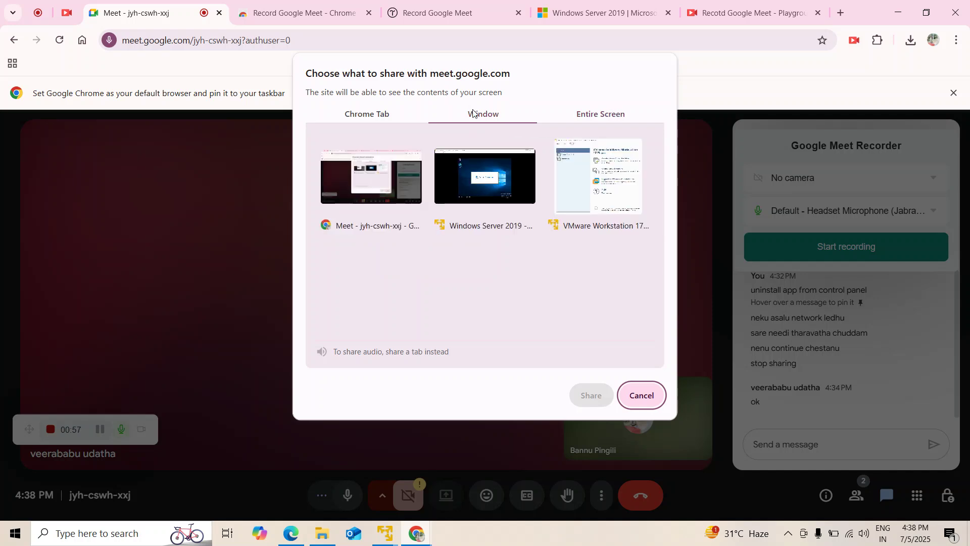
{"action": "left_click", "coordinate": [495, 183]}
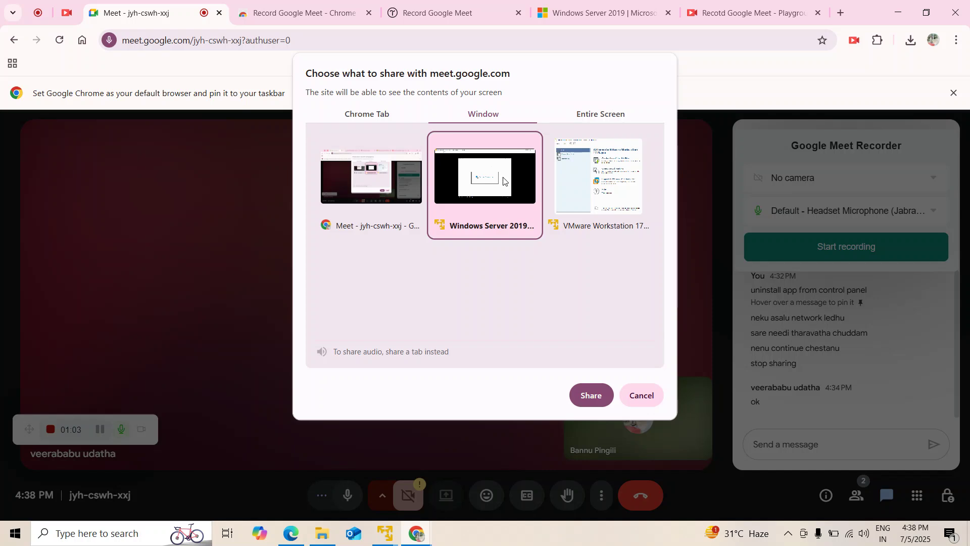
{"action": "left_click", "coordinate": [584, 187]}
{"action": "left_click", "coordinate": [464, 192]}
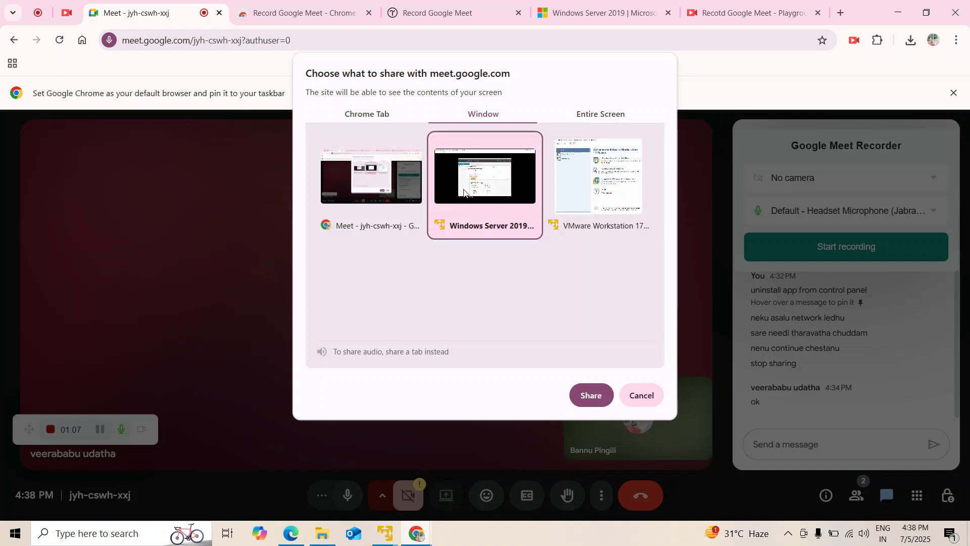
{"action": "left_click", "coordinate": [581, 396]}
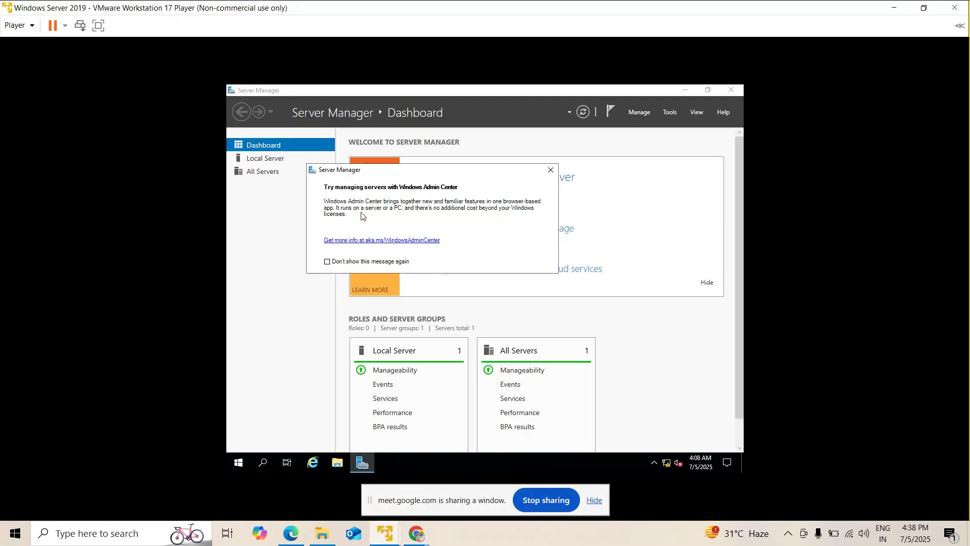
Dismiss the Admin Center prompt, launch Active Directory Users and Computers, and expand b2ksoft.in.
{"action": "left_click", "coordinate": [550, 172]}
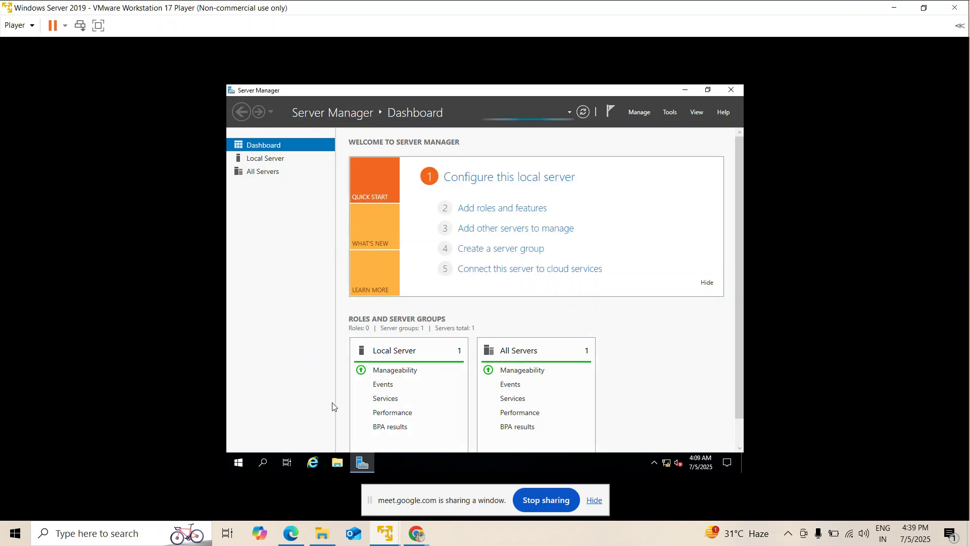
{"action": "left_click", "coordinate": [599, 501]}
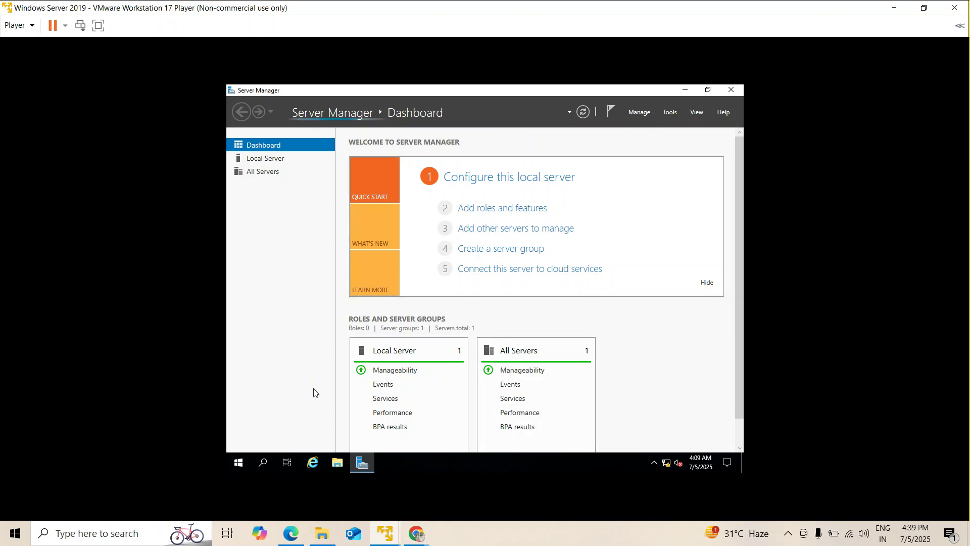
{"action": "left_click", "coordinate": [670, 113]}
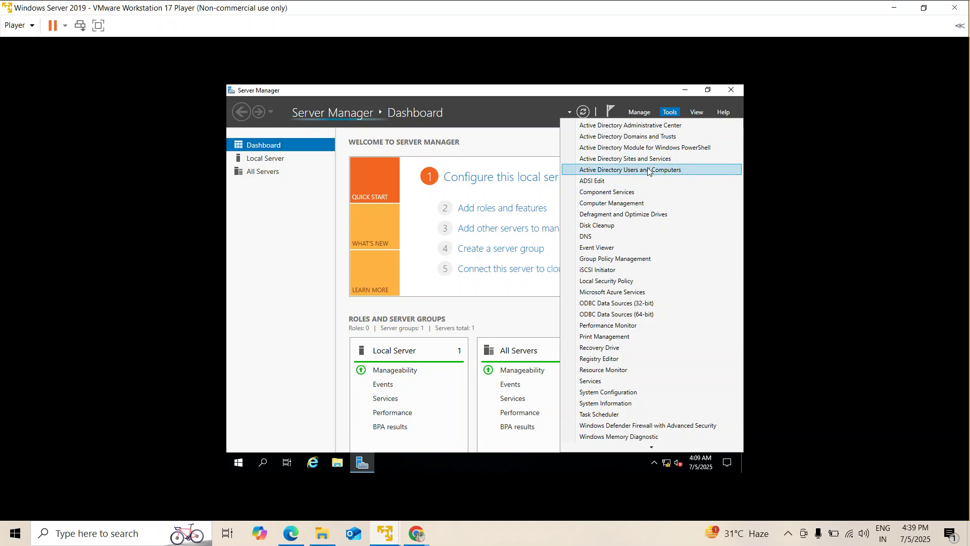
{"action": "left_click", "coordinate": [649, 170]}
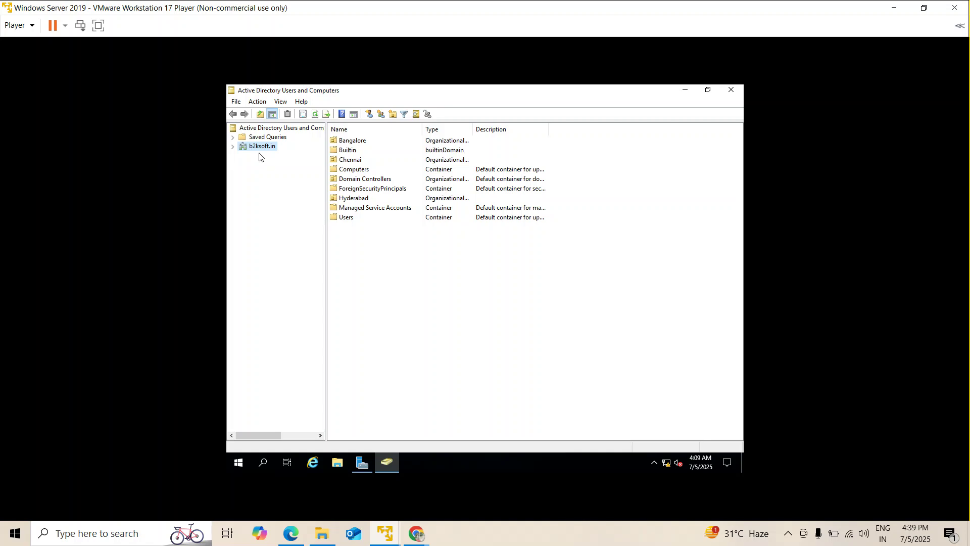
{"action": "left_click", "coordinate": [233, 146]}
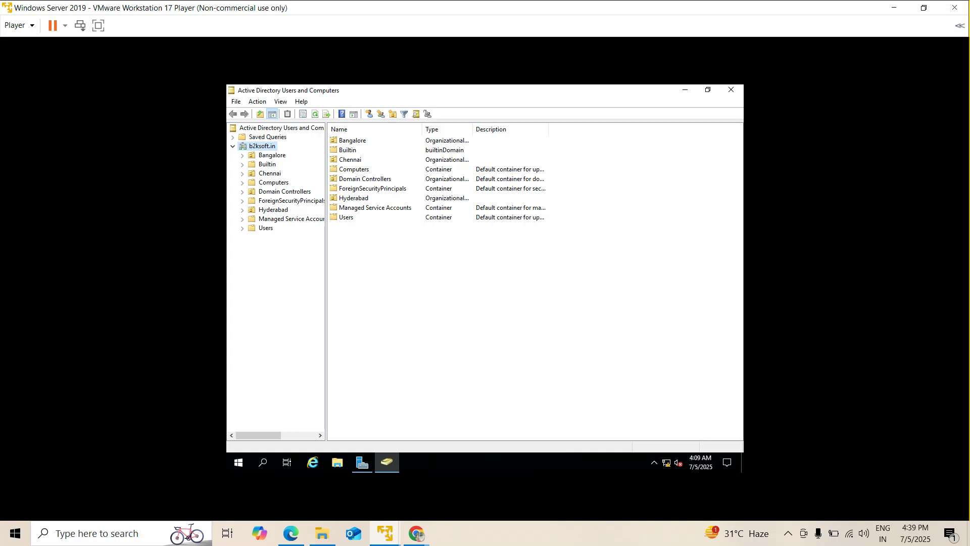
Launch Group Policy Management from Server Manager's Tools menu to show the Push wallpaper GPO.
{"action": "left_click", "coordinate": [361, 461]}
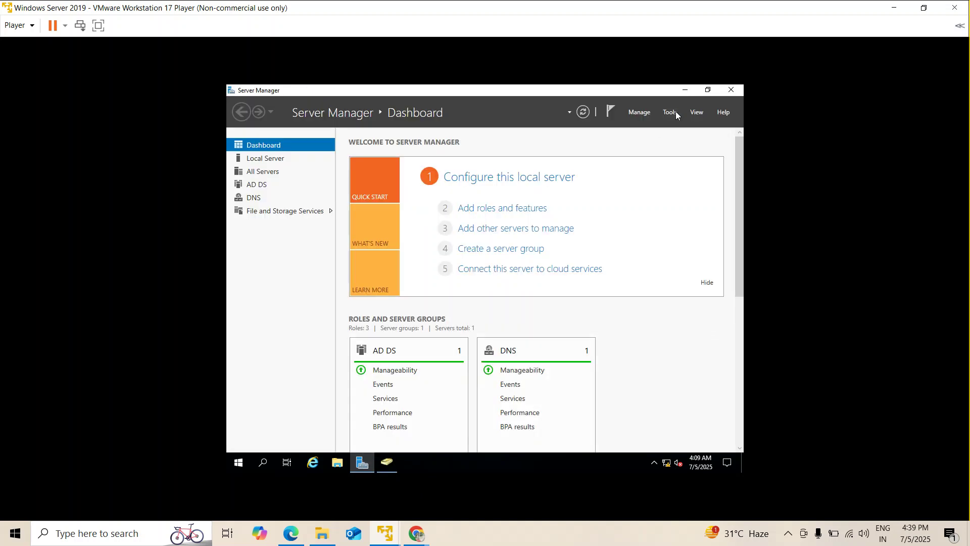
{"action": "left_click", "coordinate": [676, 112]}
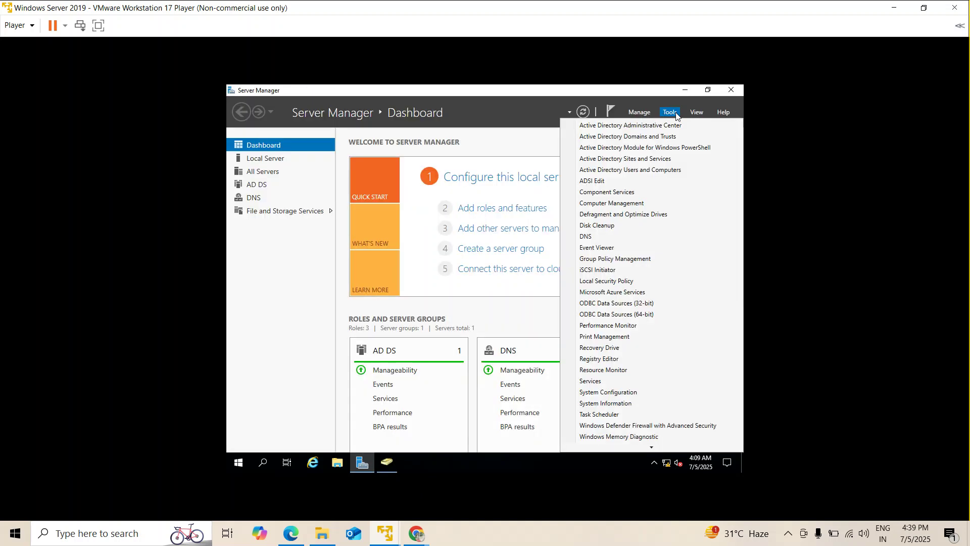
{"action": "left_click", "coordinate": [612, 260]}
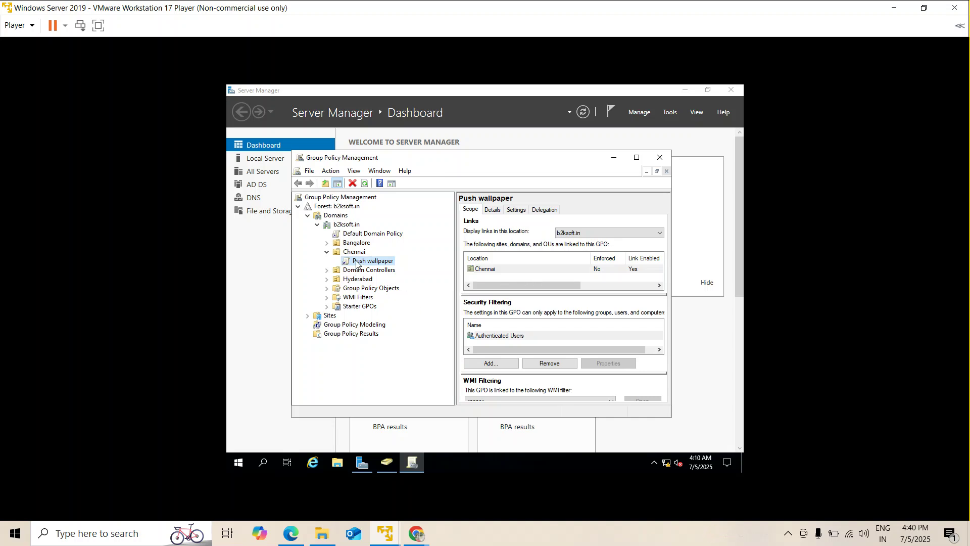
{"action": "left_click", "coordinate": [340, 466]}
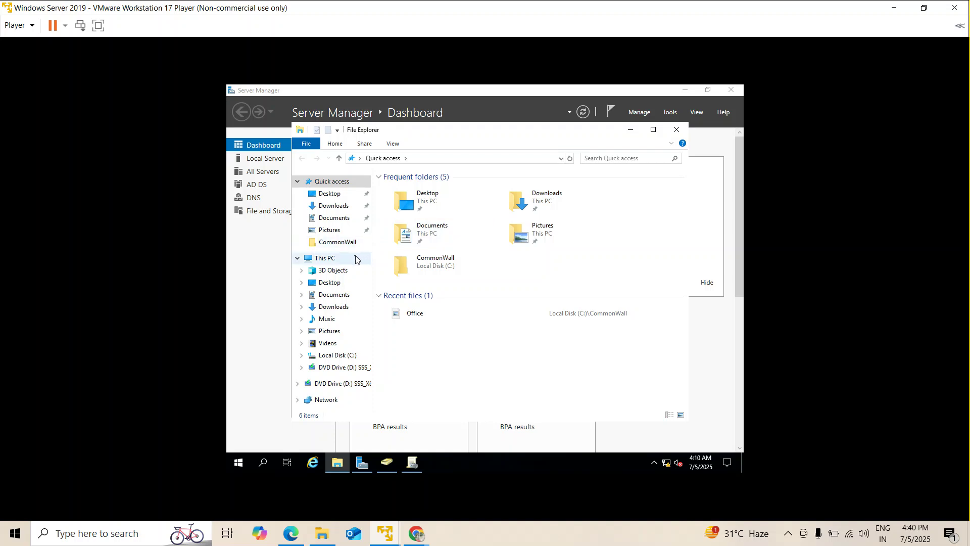
Browse the Documents, Downloads, Network, Pictures, Desktop and This PC locations in File Explorer.
{"action": "left_click", "coordinate": [340, 217]}
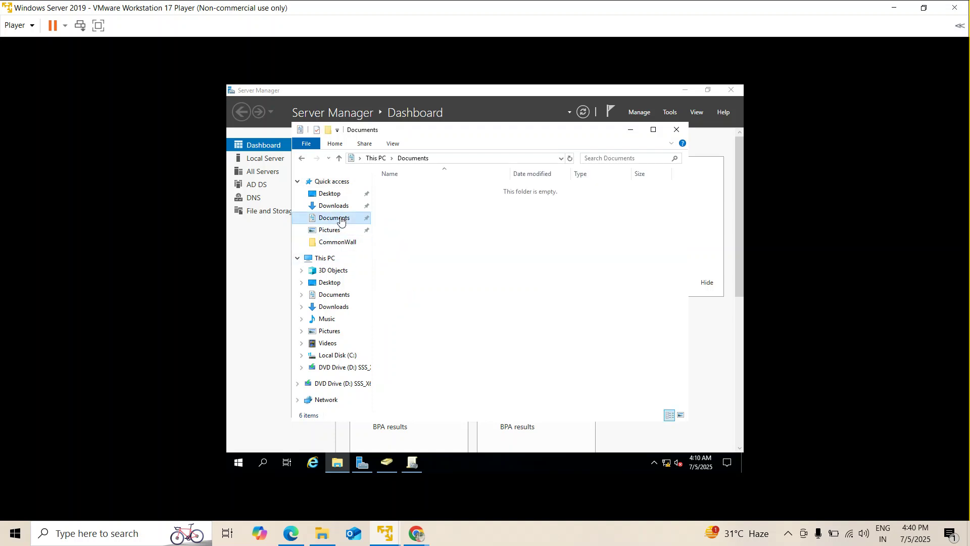
{"action": "left_click", "coordinate": [340, 211]}
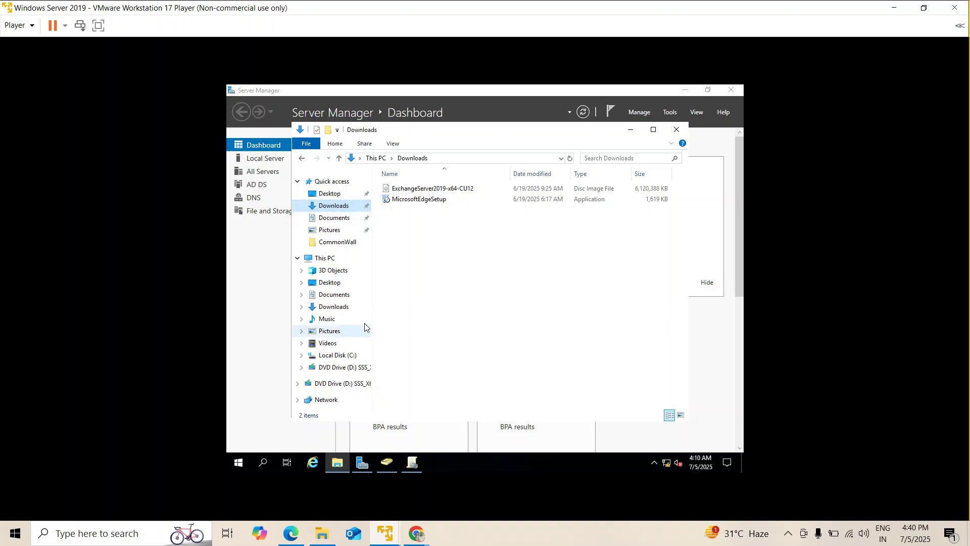
{"action": "left_click", "coordinate": [341, 298]}
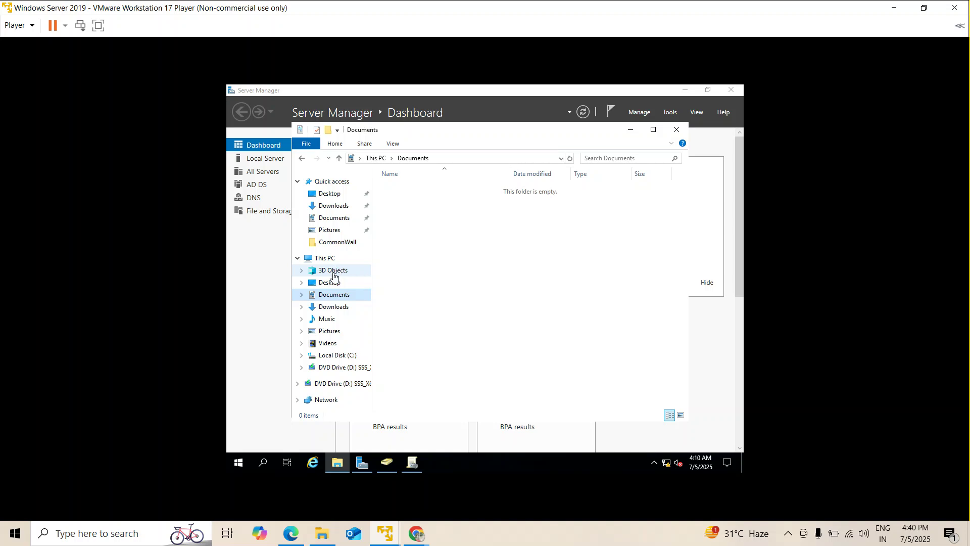
{"action": "left_click", "coordinate": [326, 400]}
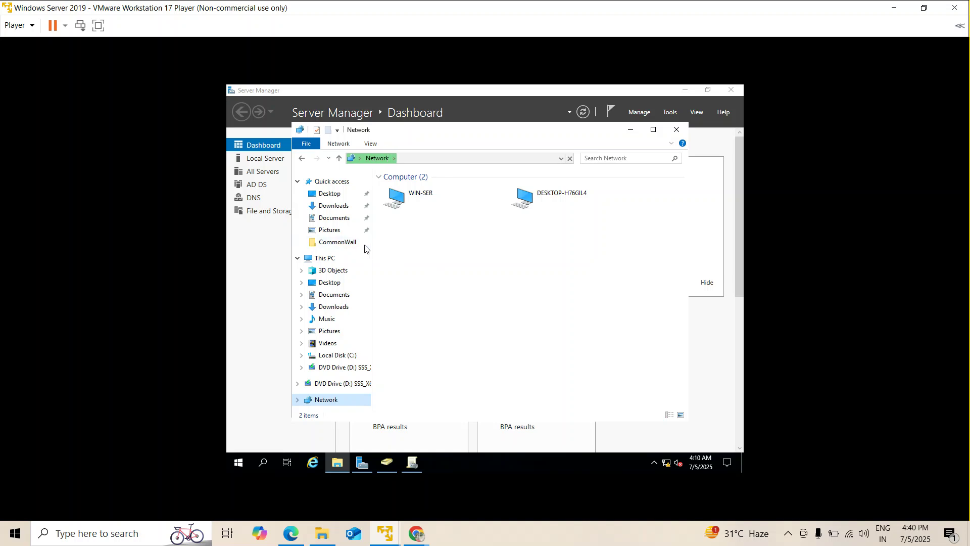
{"action": "left_click", "coordinate": [339, 232]}
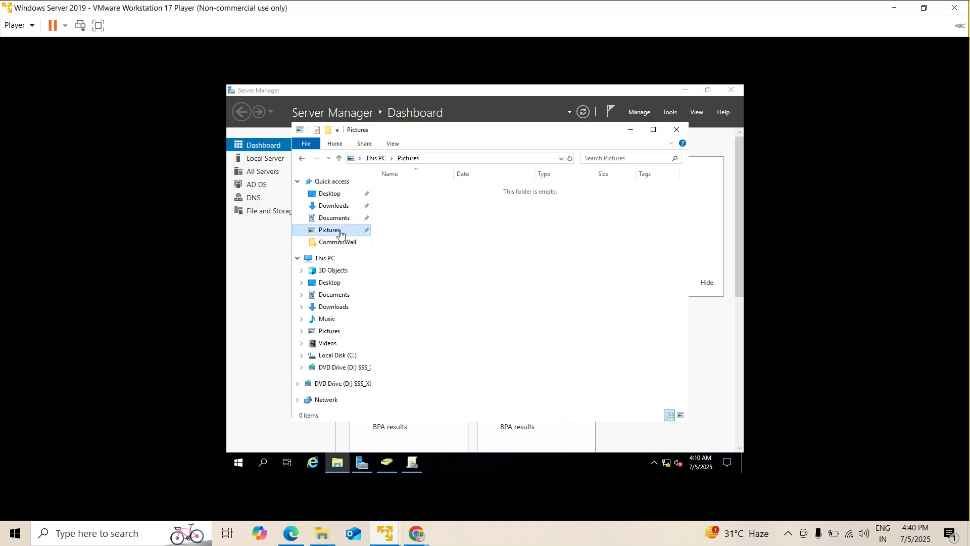
{"action": "left_click", "coordinate": [335, 206]}
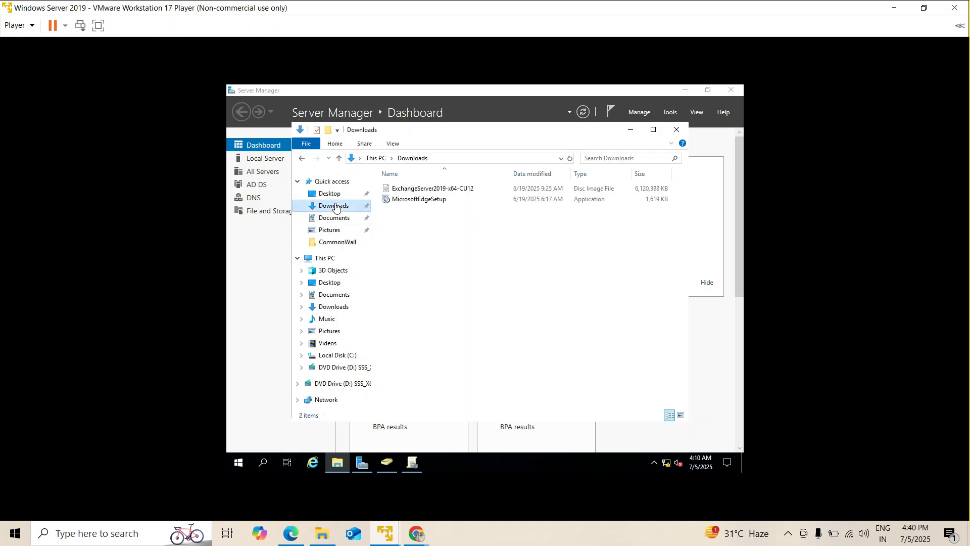
{"action": "left_click", "coordinate": [333, 196]}
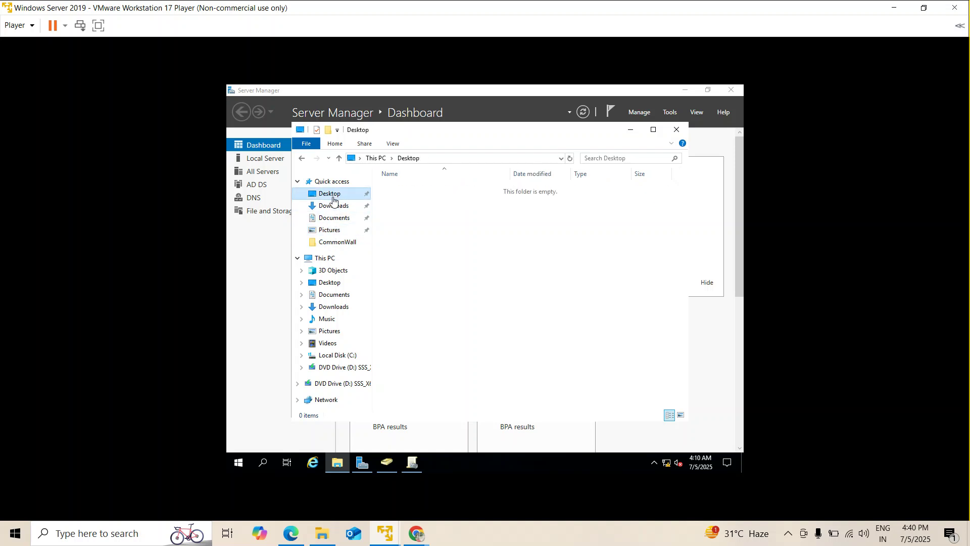
{"action": "left_click", "coordinate": [332, 257]}
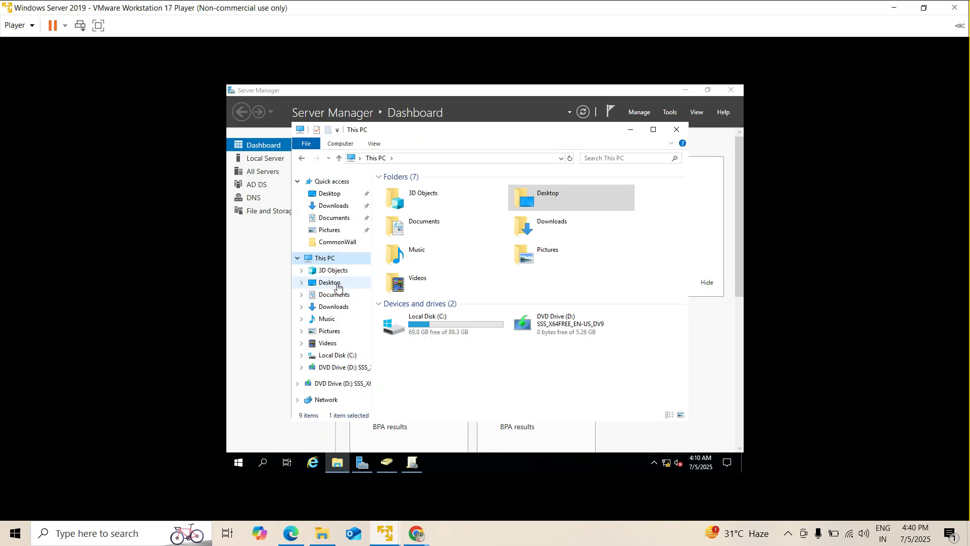
{"action": "left_click", "coordinate": [335, 296]}
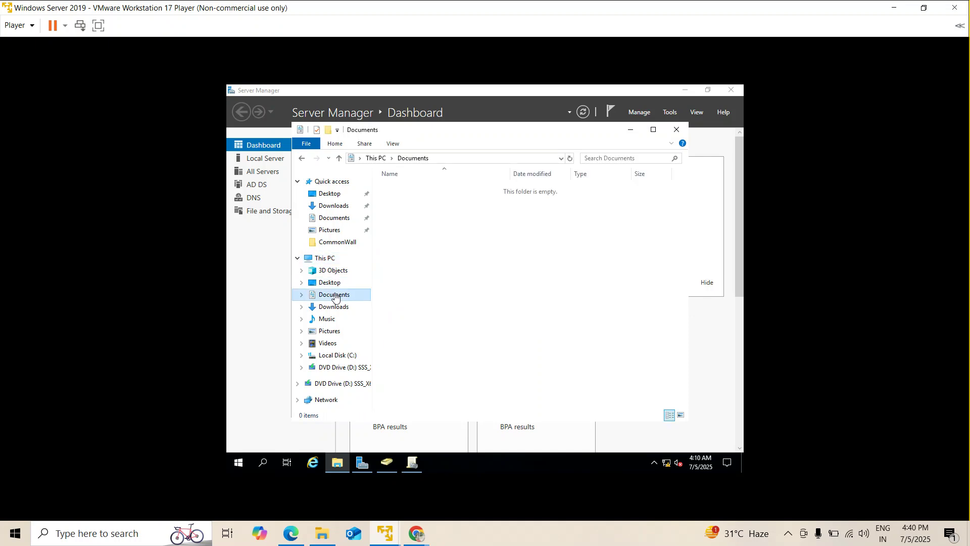
{"action": "left_click", "coordinate": [330, 330]}
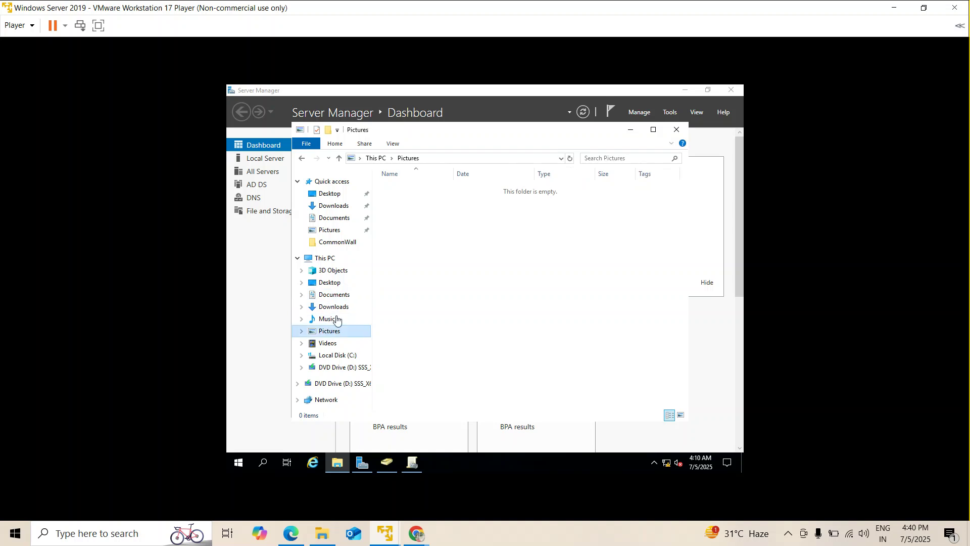
Open C:\Windows from Local Disk (C:), scroll through it, then show the server desktop.
{"action": "left_click", "coordinate": [302, 356]}
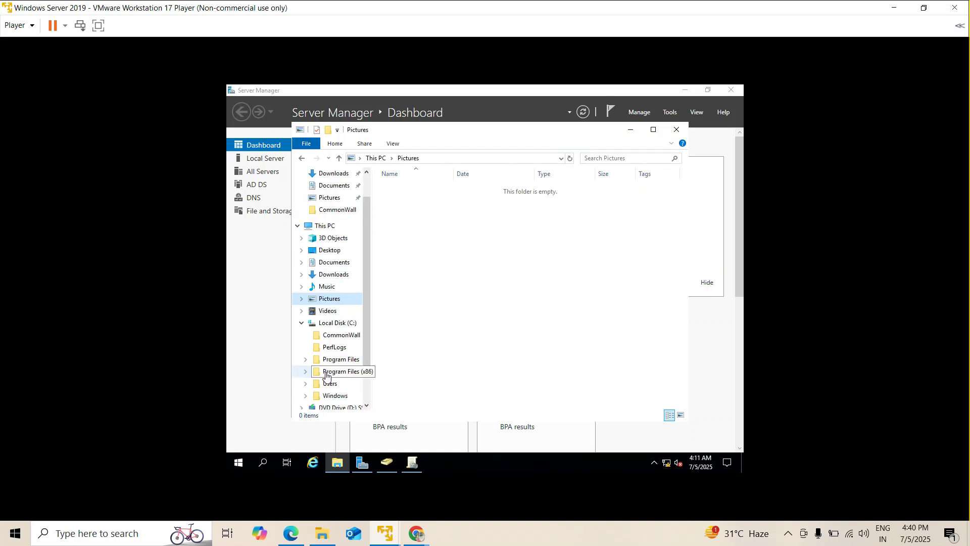
{"action": "scroll", "coordinate": [336, 354], "scroll_direction": "down", "scroll_amount": 1}
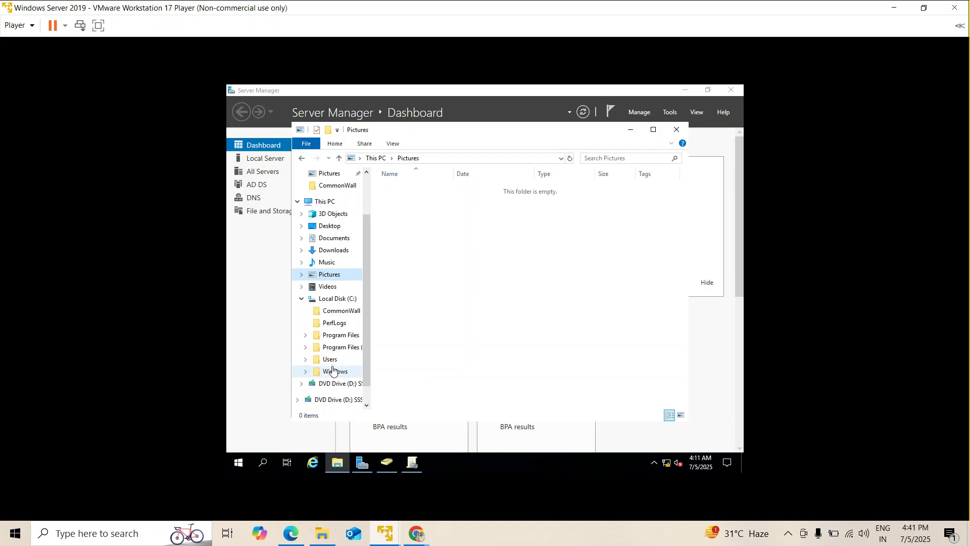
{"action": "left_click", "coordinate": [333, 376]}
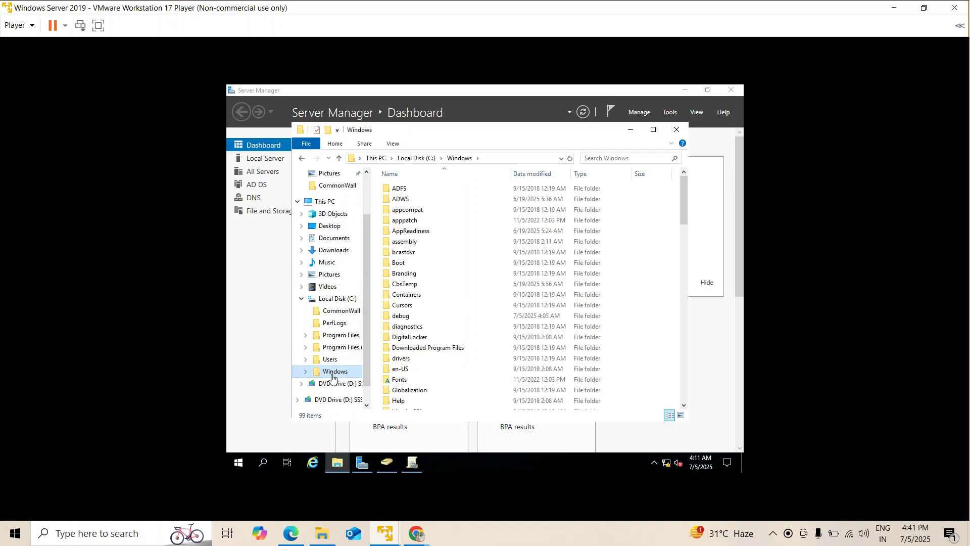
{"action": "scroll", "coordinate": [440, 310], "scroll_direction": "down", "scroll_amount": 2}
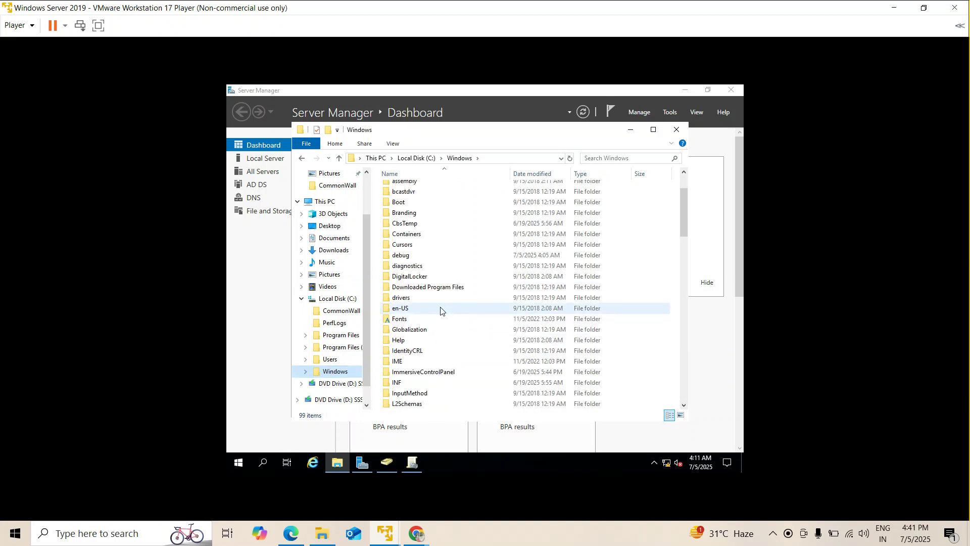
{"action": "scroll", "coordinate": [440, 310], "scroll_direction": "down", "scroll_amount": 2}
{"action": "scroll", "coordinate": [441, 310], "scroll_direction": "down", "scroll_amount": 6}
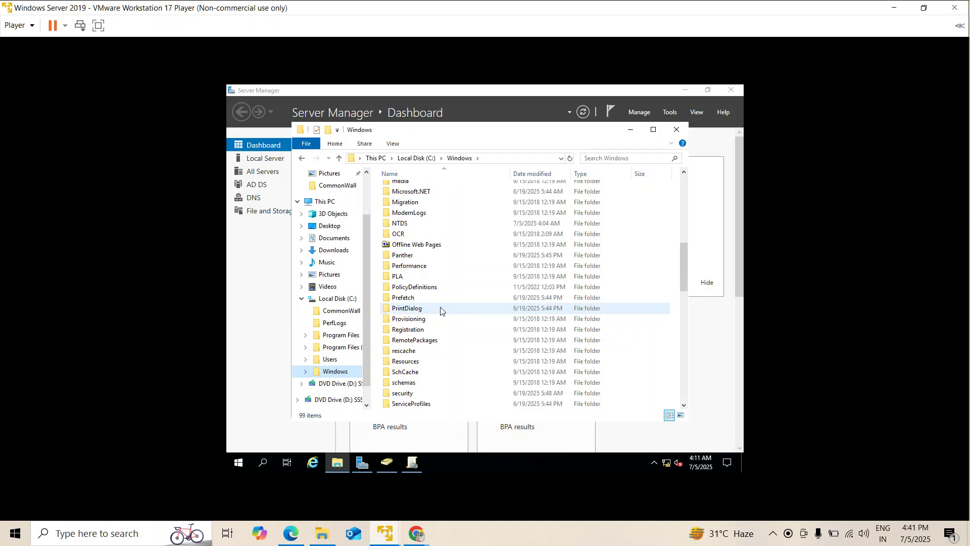
{"action": "scroll", "coordinate": [440, 310], "scroll_direction": "down", "scroll_amount": 3}
{"action": "scroll", "coordinate": [440, 309], "scroll_direction": "down", "scroll_amount": 2}
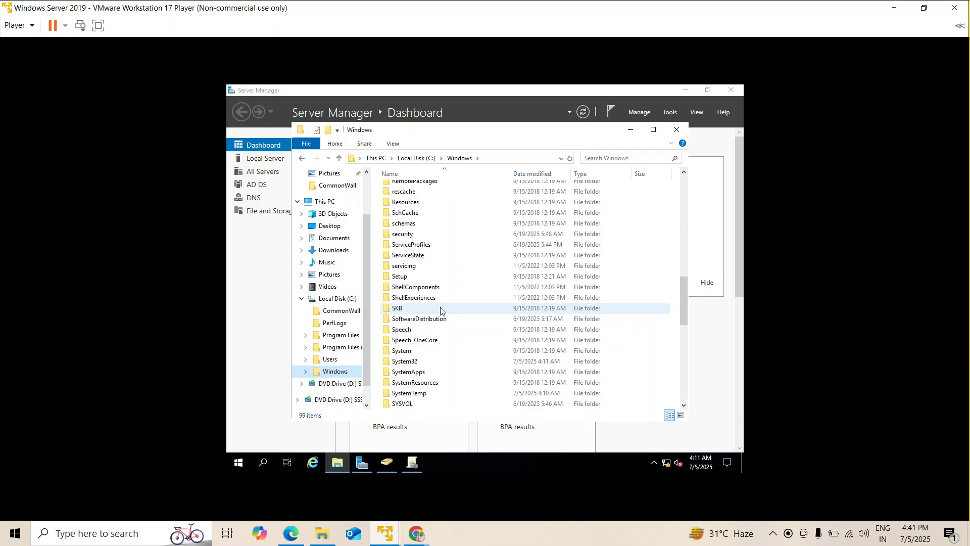
{"action": "scroll", "coordinate": [440, 310], "scroll_direction": "down", "scroll_amount": 1}
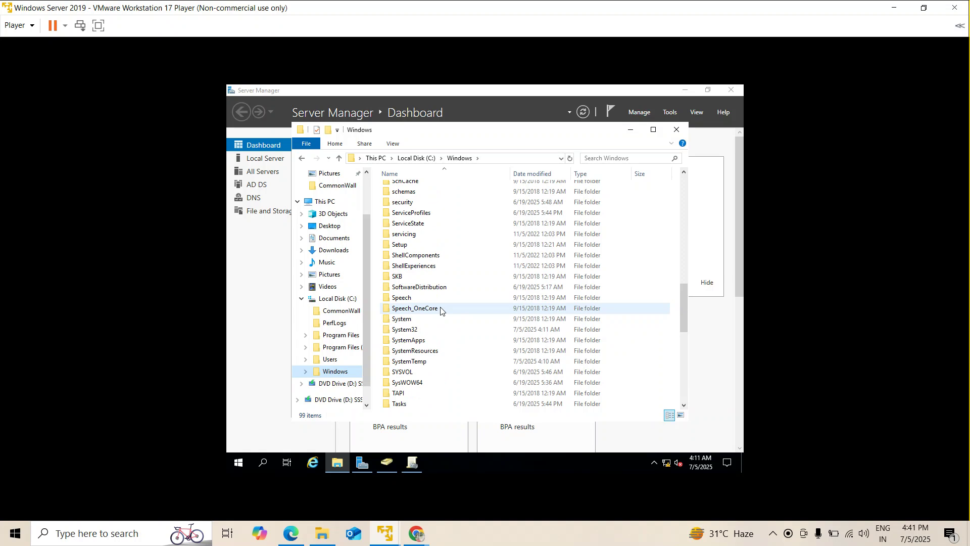
{"action": "key", "text": "super+d"}
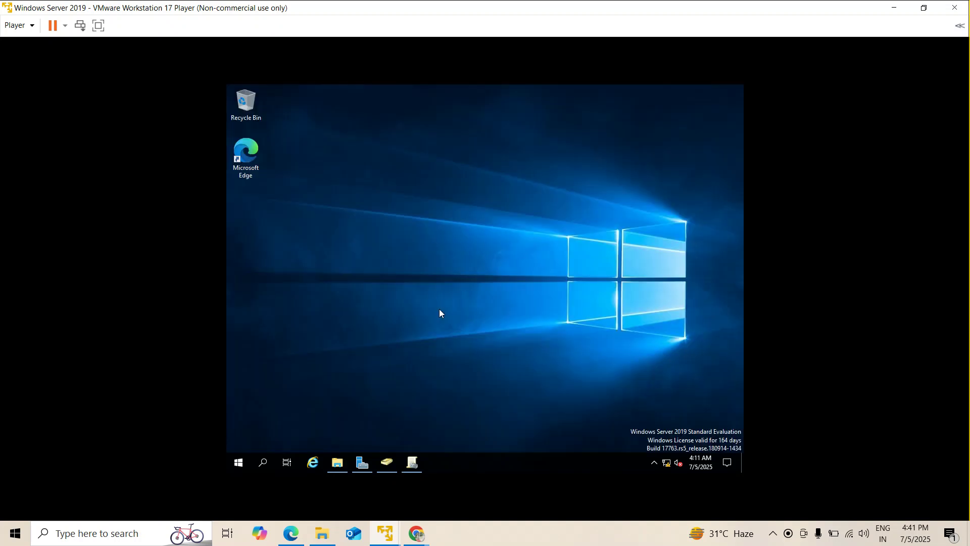
Minimize the VM and Meet windows, then open and minimize the host's Office365 folder.
{"action": "left_click", "coordinate": [894, 7]}
{"action": "left_click", "coordinate": [898, 11]}
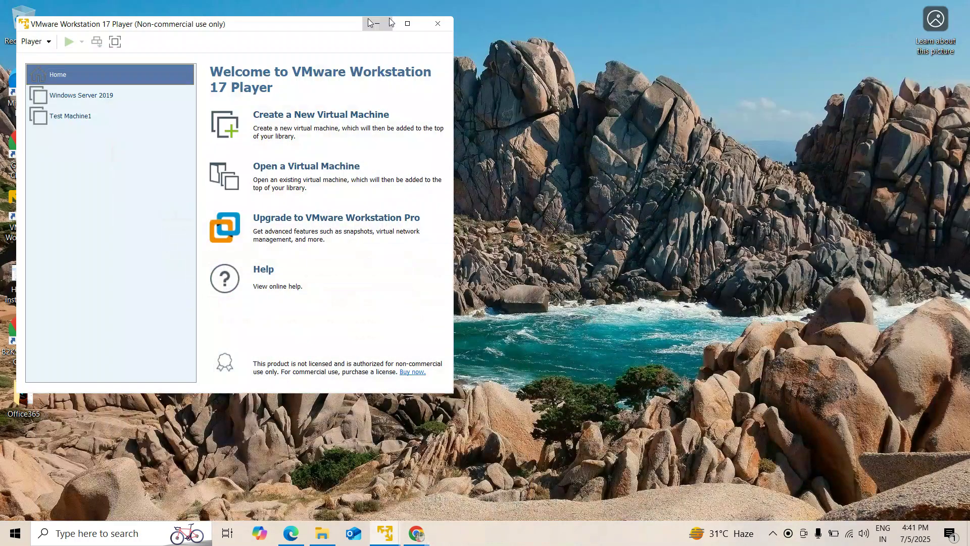
{"action": "left_click", "coordinate": [378, 22]}
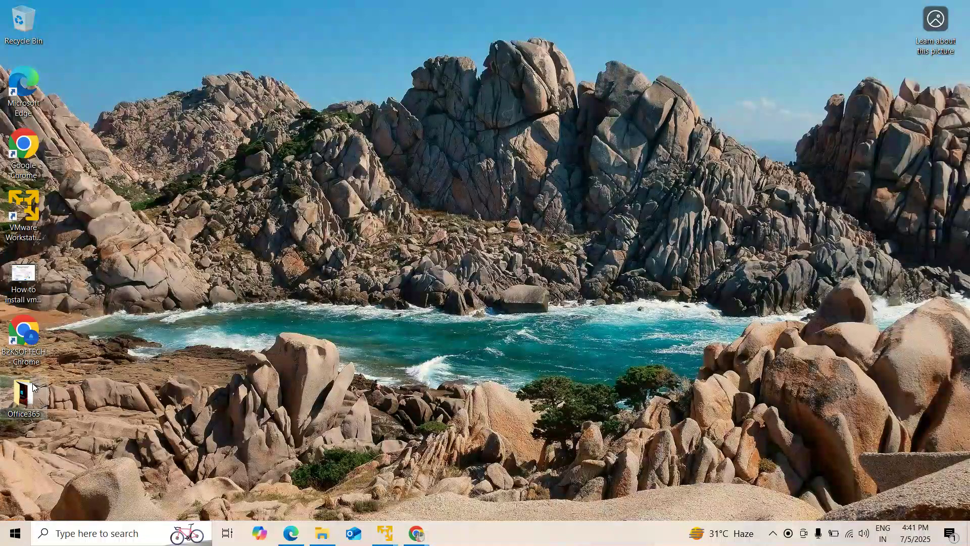
{"action": "left_click", "coordinate": [24, 397]}
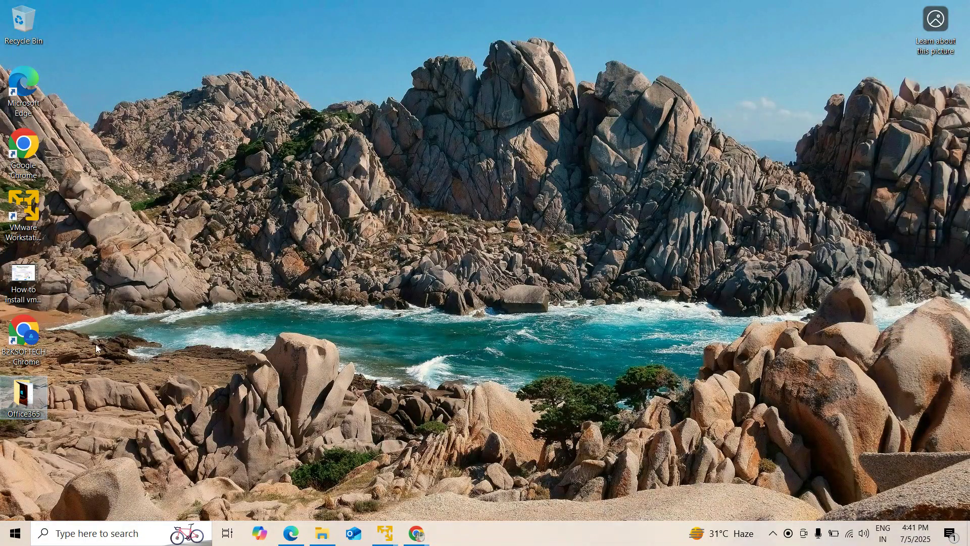
{"action": "double_click", "coordinate": [25, 400]}
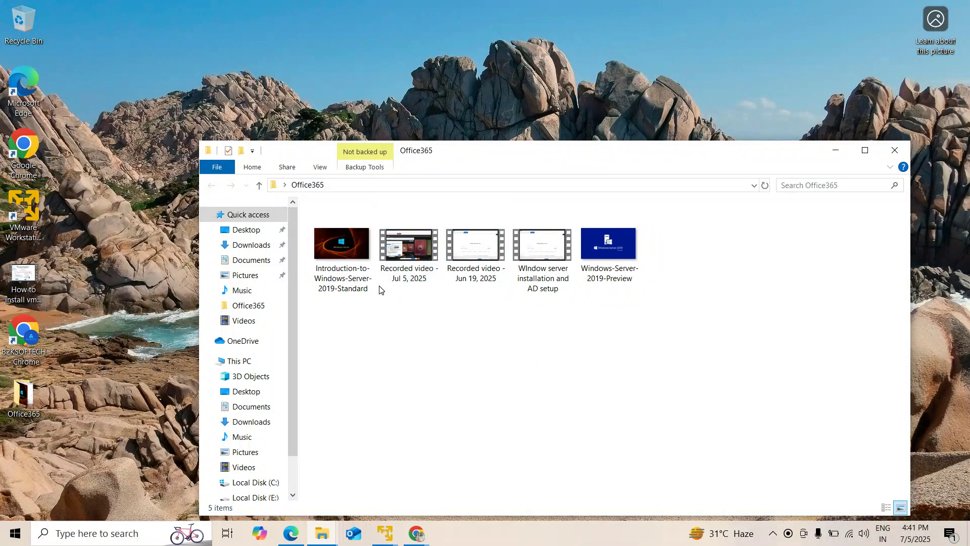
{"action": "left_click", "coordinate": [835, 151]}
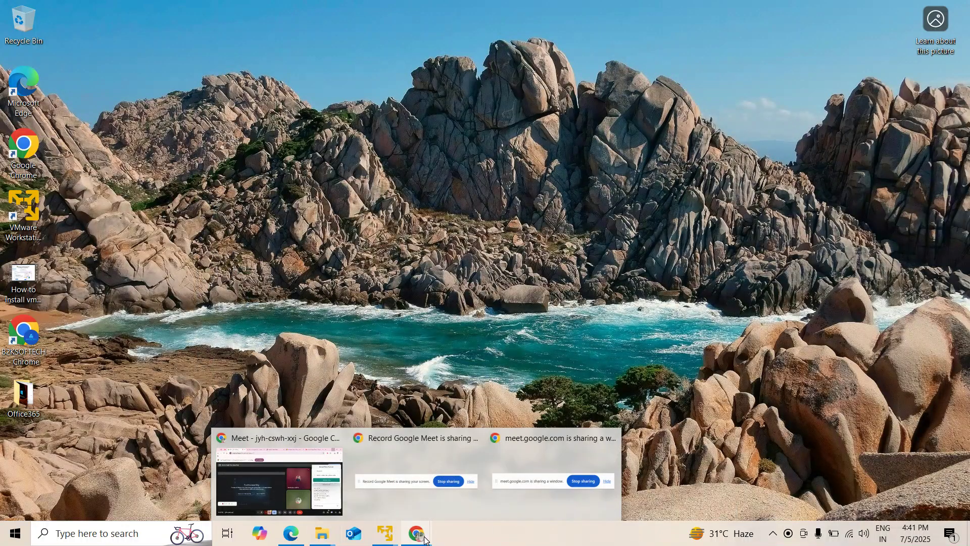
Restore the Windows Server VM and its C:\Windows File Explorer window.
{"action": "mouse_move", "coordinate": [389, 540]}
{"action": "left_click", "coordinate": [340, 457]}
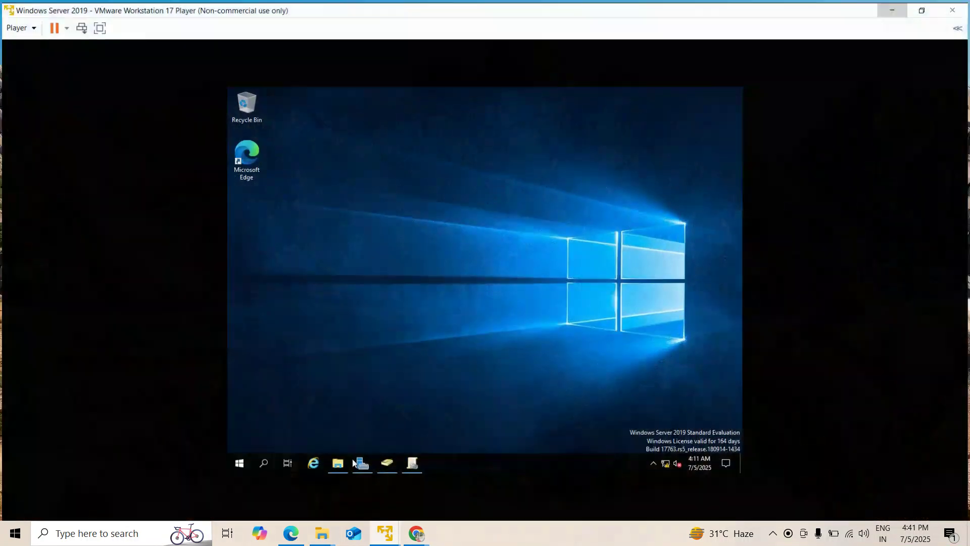
{"action": "left_click", "coordinate": [341, 466]}
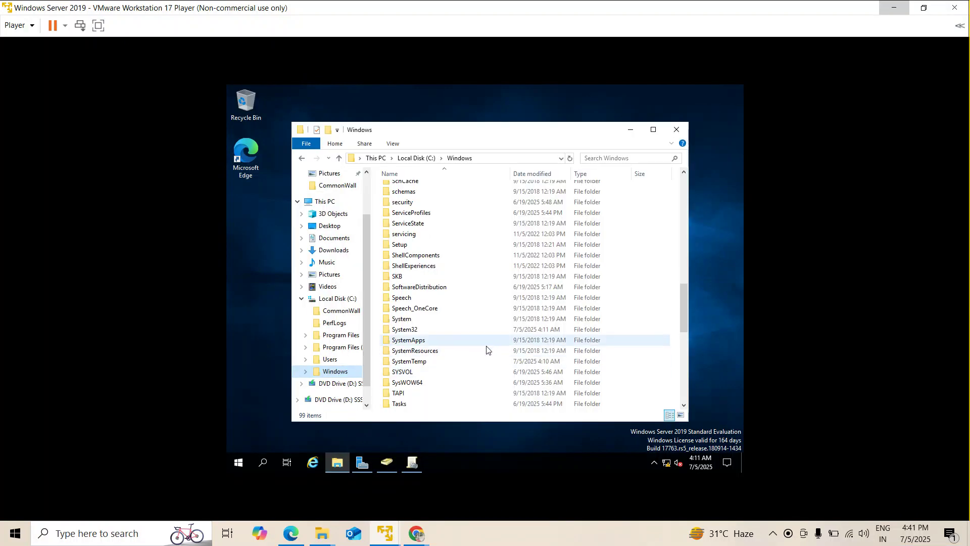
Open img0 from C:\Windows\Web\Wallpaper\Windows in Paint, view it, and close Paint.
{"action": "scroll", "coordinate": [487, 349], "scroll_direction": "down", "scroll_amount": 5}
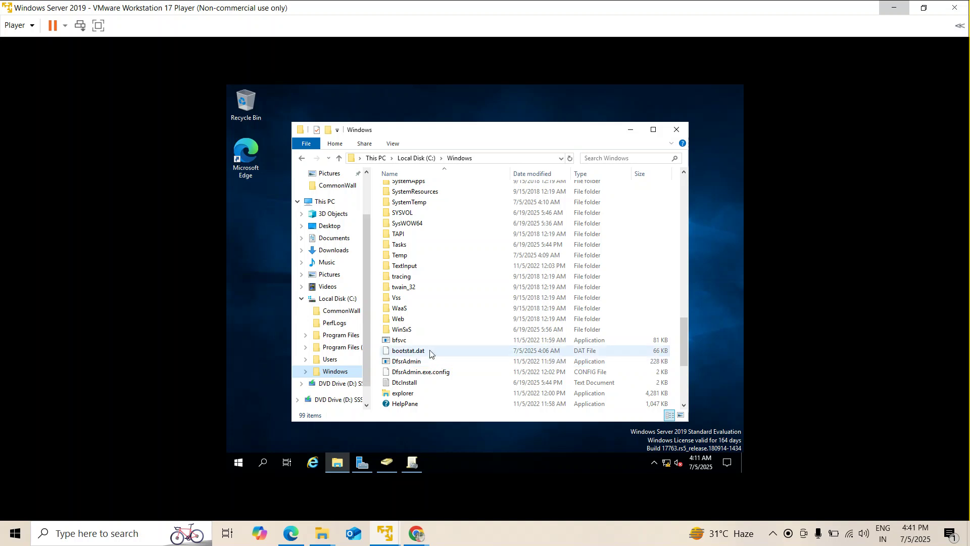
{"action": "double_click", "coordinate": [403, 319]}
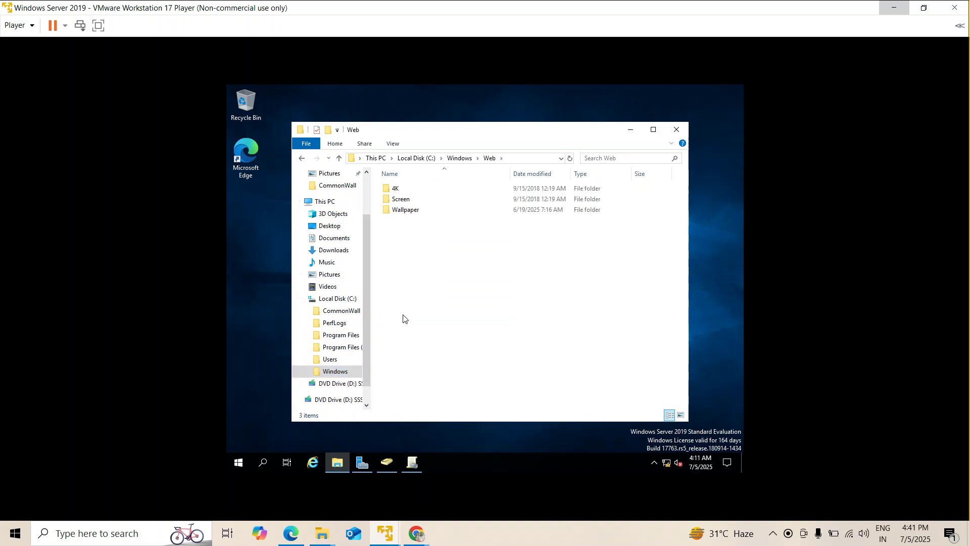
{"action": "left_click", "coordinate": [410, 209]}
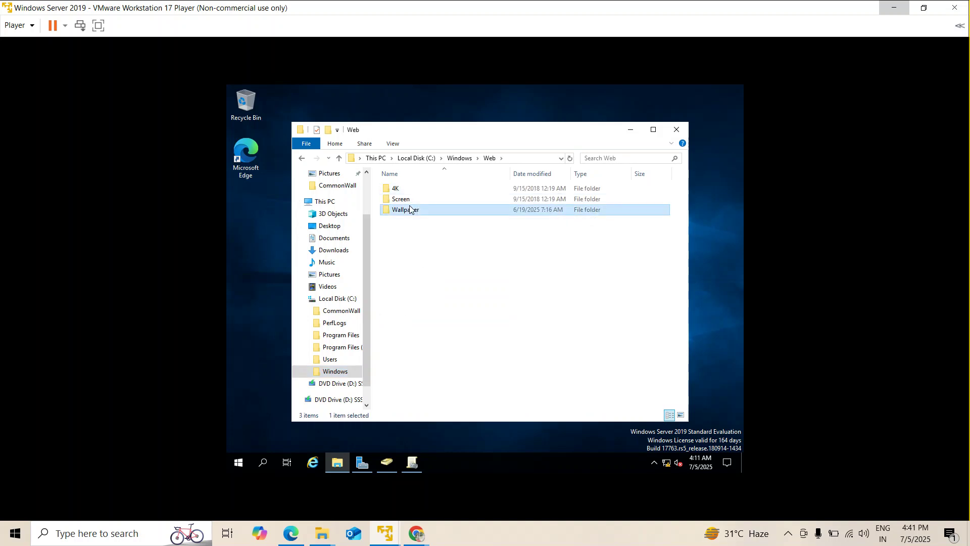
{"action": "double_click", "coordinate": [411, 211]}
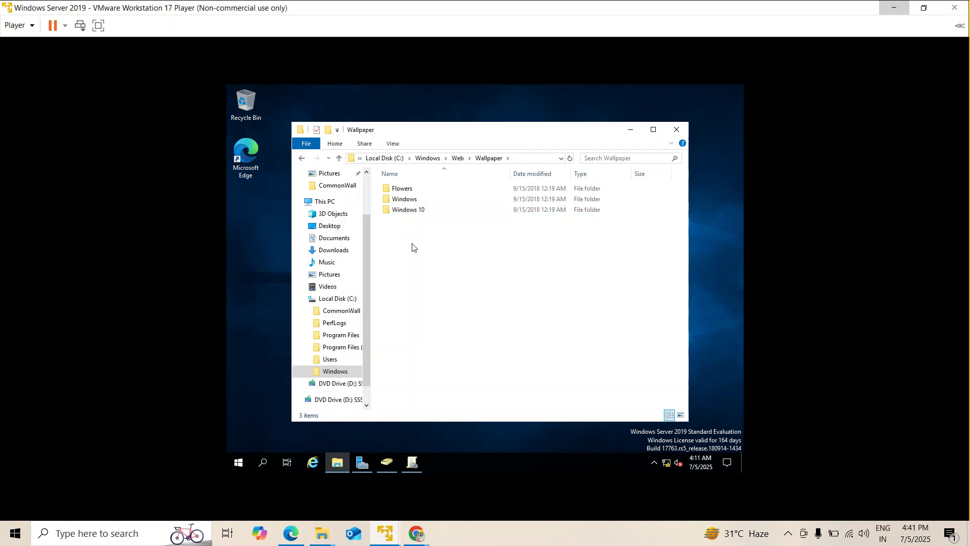
{"action": "double_click", "coordinate": [410, 200]}
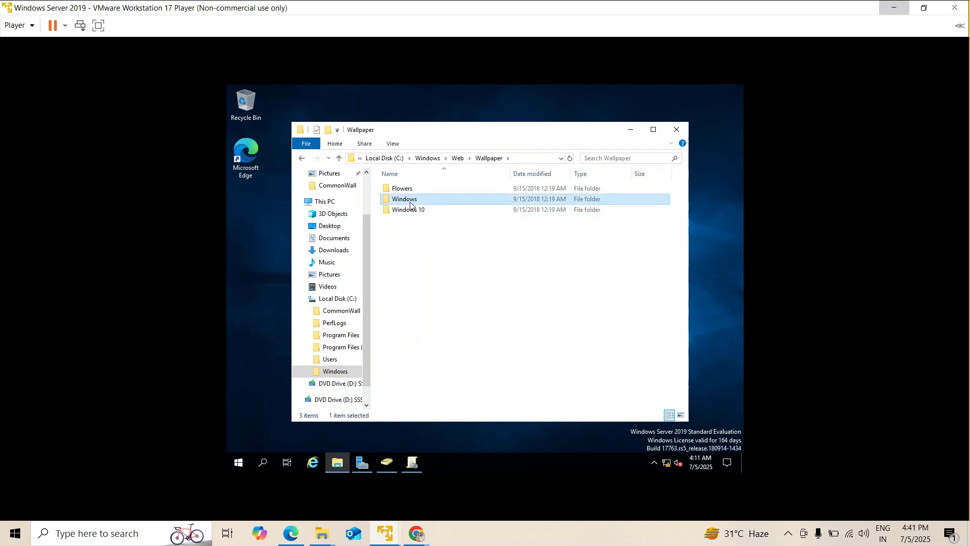
{"action": "left_click", "coordinate": [410, 190]}
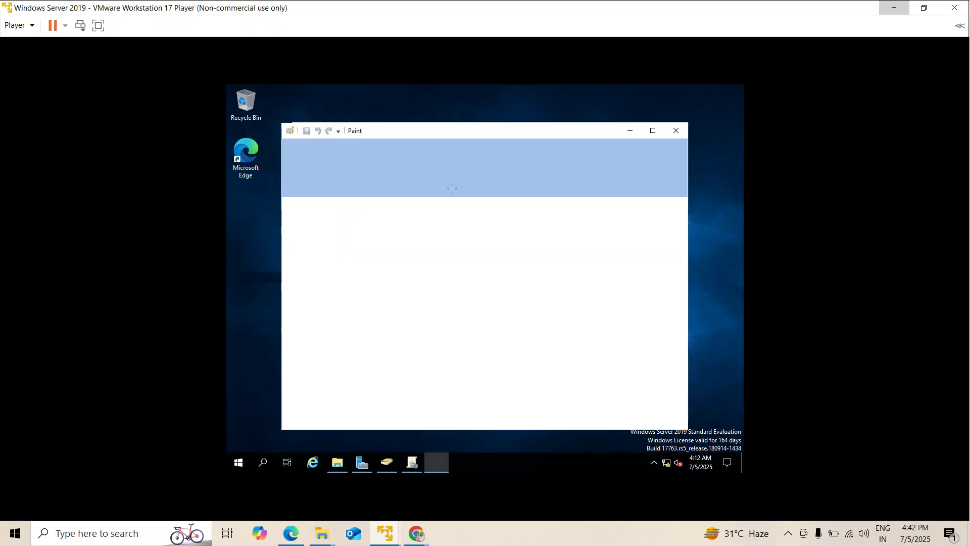
{"action": "scroll", "coordinate": [481, 302], "scroll_direction": "down", "scroll_amount": 8}
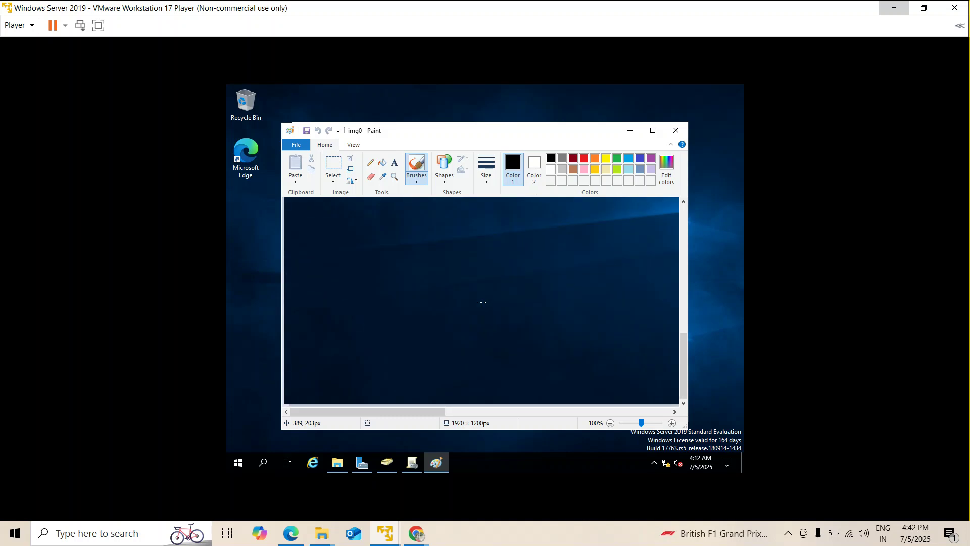
{"action": "scroll", "coordinate": [483, 302], "scroll_direction": "up", "scroll_amount": 8}
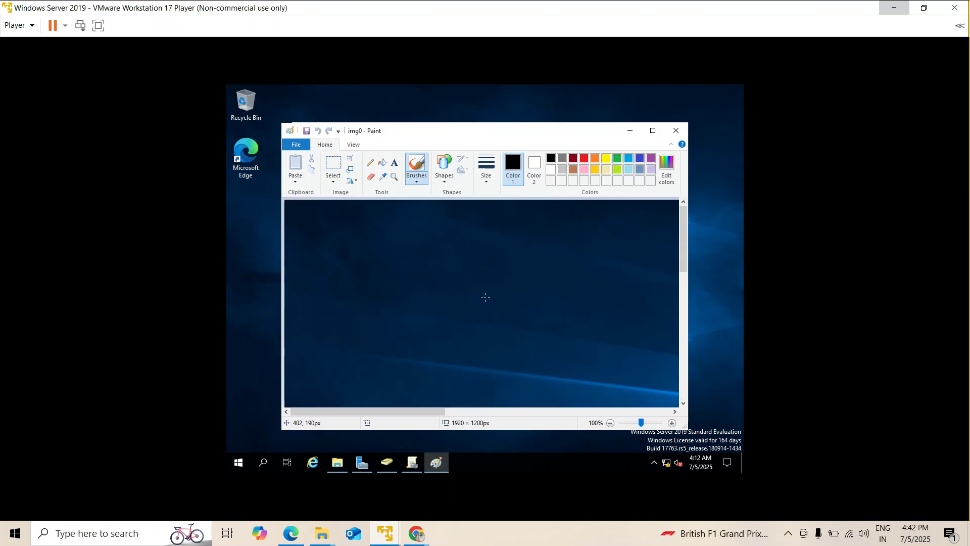
{"action": "scroll", "coordinate": [484, 297], "scroll_direction": "down", "scroll_amount": 3, "text": "ctrl"}
{"action": "scroll", "coordinate": [484, 297], "scroll_direction": "up", "scroll_amount": 1, "text": "ctrl"}
{"action": "left_click", "coordinate": [676, 130]}
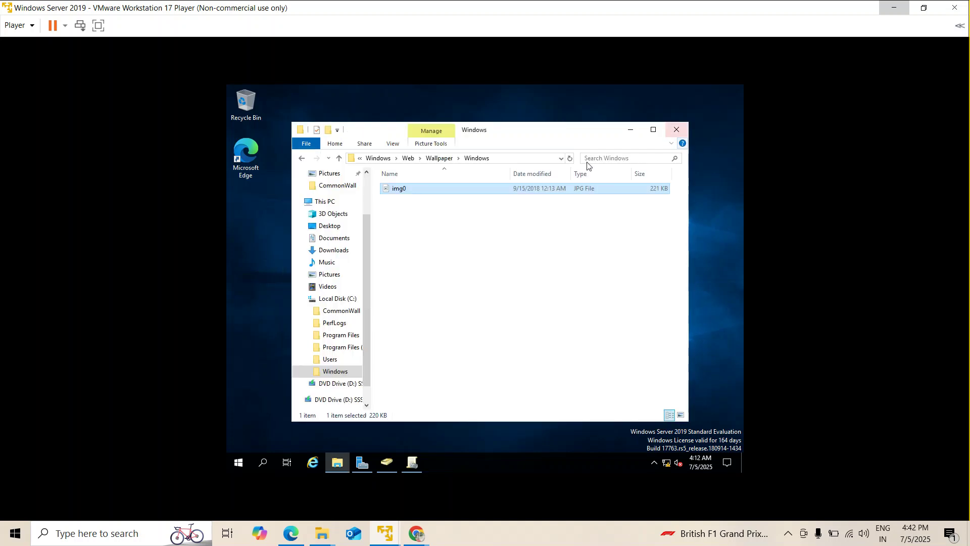
Step back out of the wallpaper folders and list the contents of Local Disk (C:).
{"action": "left_click", "coordinate": [378, 159]}
{"action": "scroll", "coordinate": [423, 336], "scroll_direction": "up", "scroll_amount": 2}
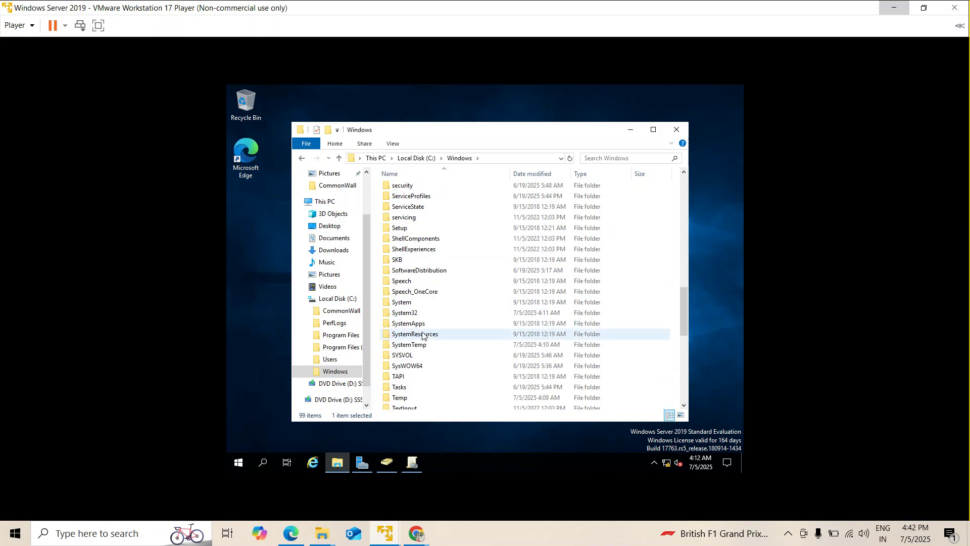
{"action": "scroll", "coordinate": [423, 336], "scroll_direction": "down", "scroll_amount": 3}
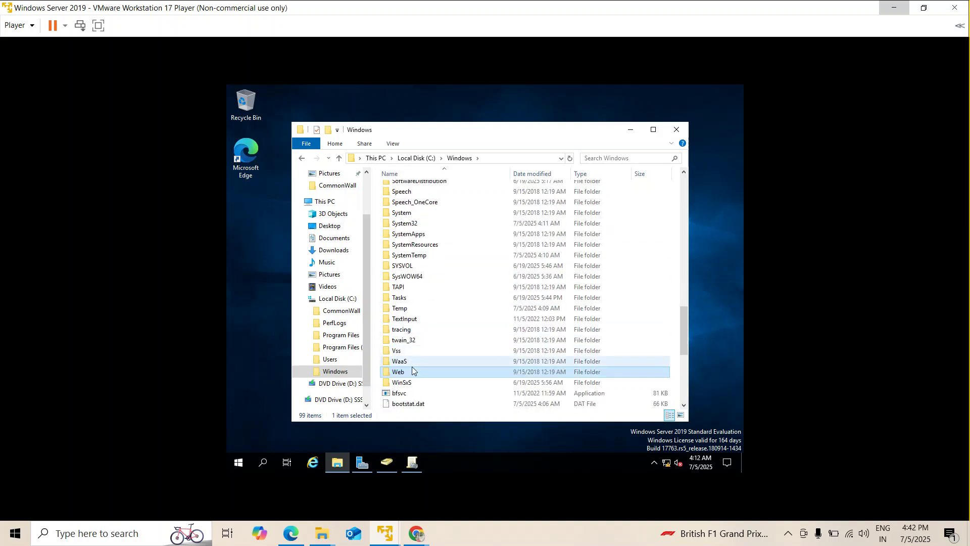
{"action": "scroll", "coordinate": [412, 365], "scroll_direction": "up", "scroll_amount": 8}
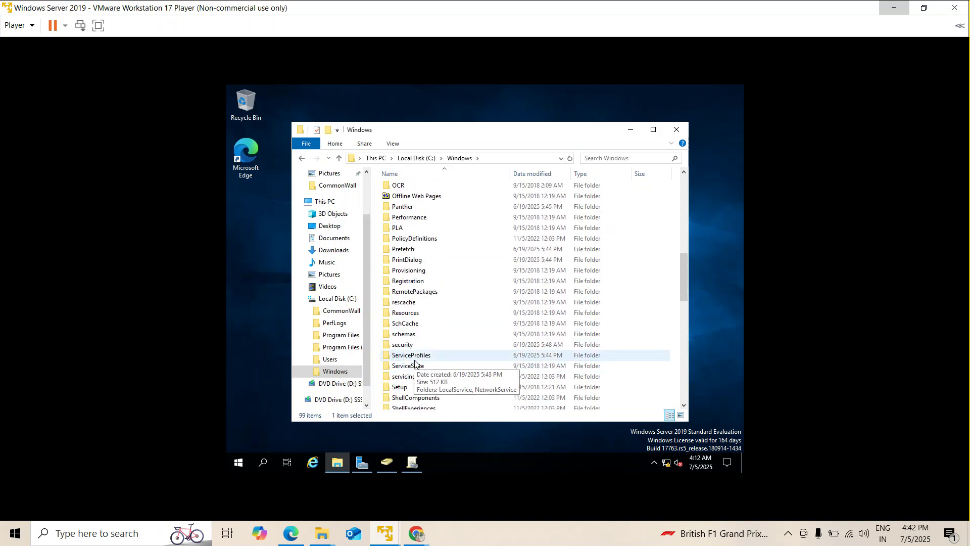
{"action": "scroll", "coordinate": [415, 365], "scroll_direction": "up", "scroll_amount": 3}
{"action": "scroll", "coordinate": [415, 365], "scroll_direction": "up", "scroll_amount": 8}
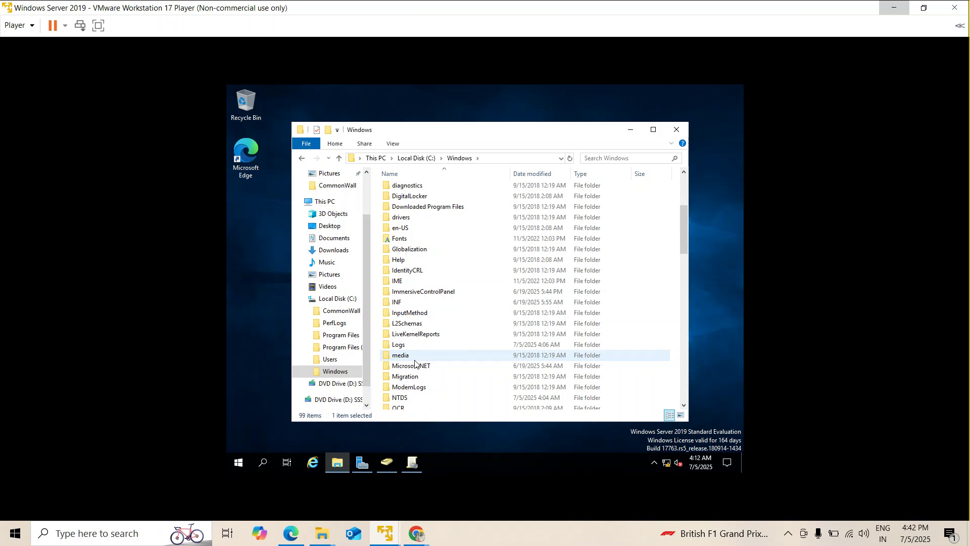
{"action": "left_click", "coordinate": [302, 159]}
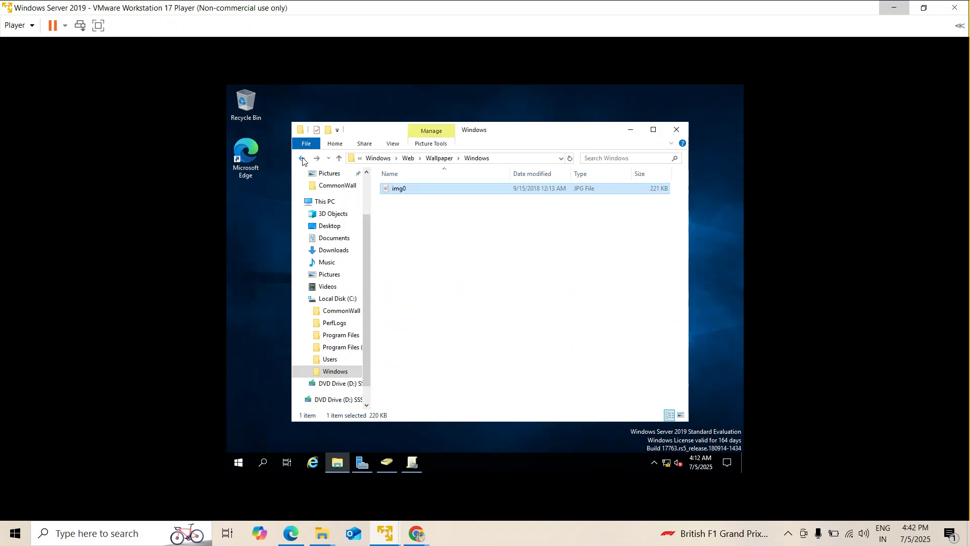
{"action": "left_click", "coordinate": [302, 159]}
{"action": "left_click", "coordinate": [303, 159]}
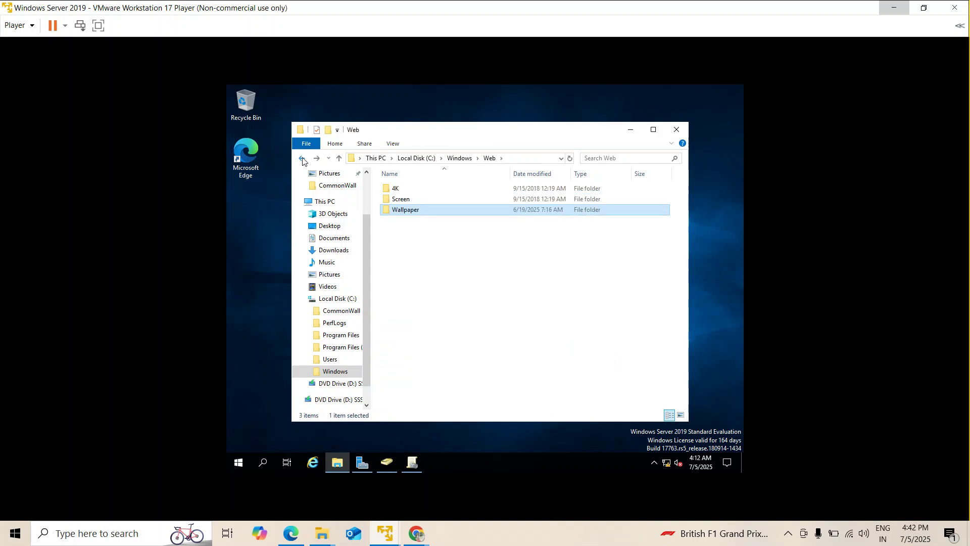
{"action": "left_click", "coordinate": [302, 160]}
{"action": "left_click", "coordinate": [303, 159]}
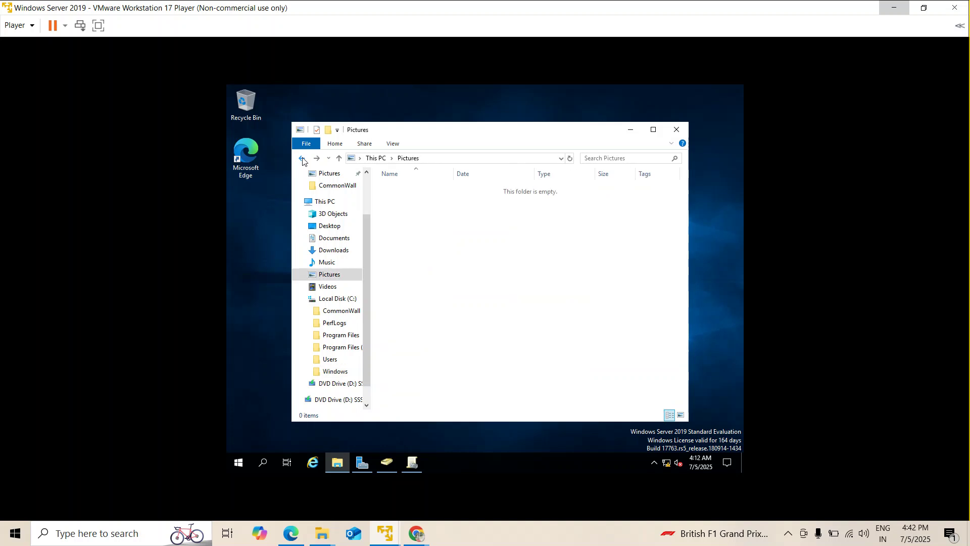
{"action": "left_click", "coordinate": [342, 300]}
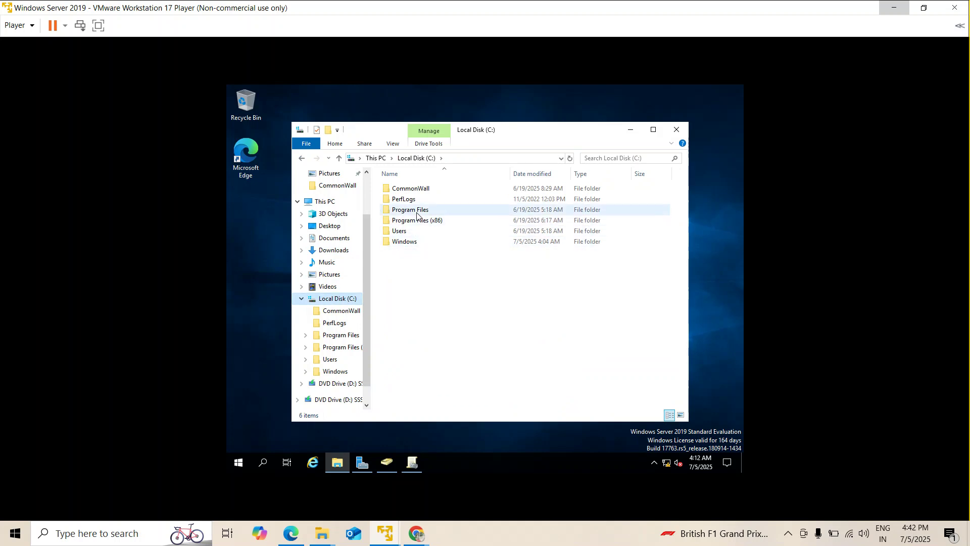
Preview the Wallpaper JPEG in C:\CommonWall using Paint, then go back to Local Disk (C:).
{"action": "double_click", "coordinate": [411, 188]}
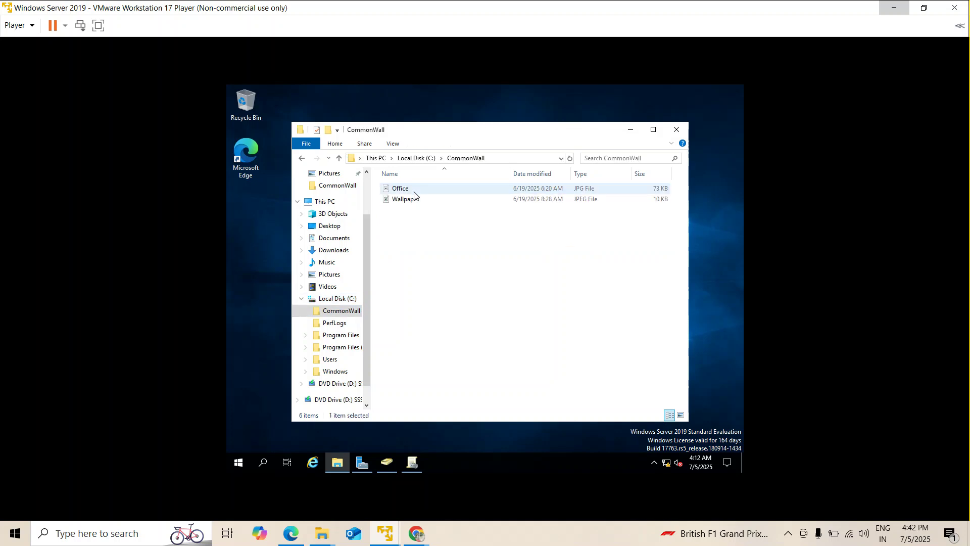
{"action": "left_click", "coordinate": [303, 157]}
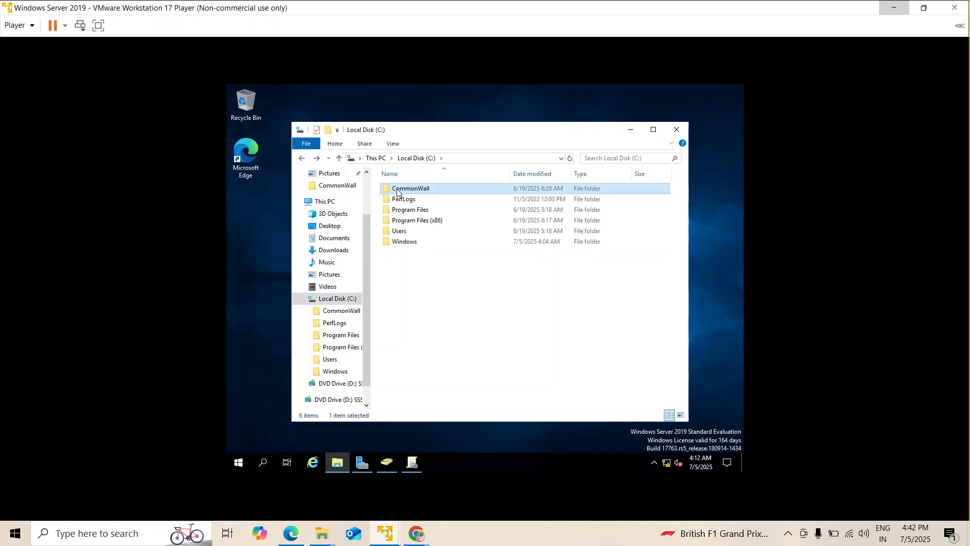
{"action": "double_click", "coordinate": [397, 191]}
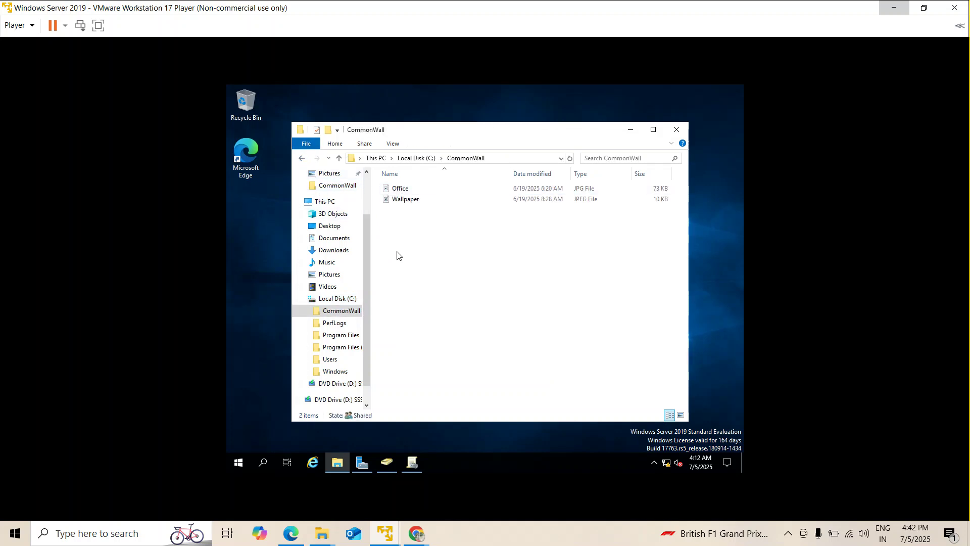
{"action": "left_click", "coordinate": [404, 204]}
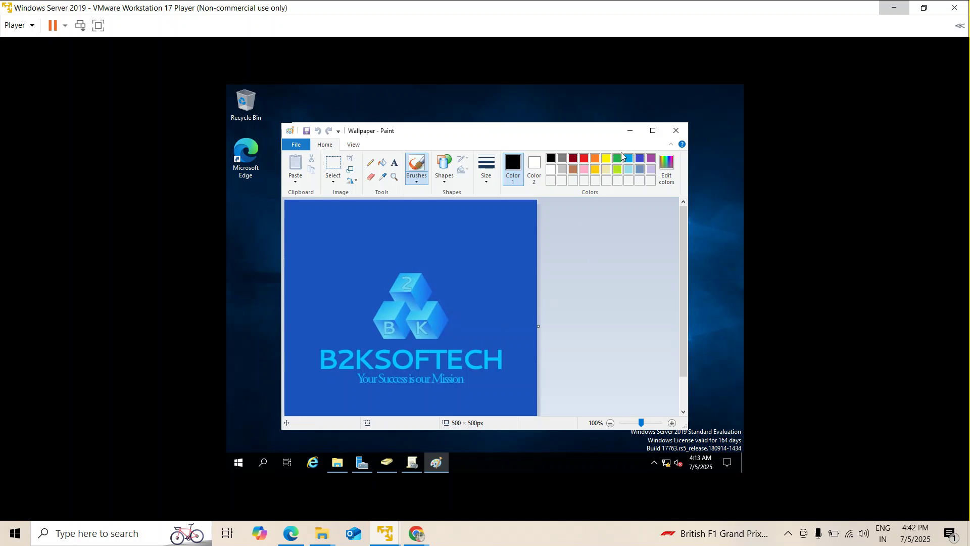
{"action": "left_click", "coordinate": [676, 130]}
{"action": "left_click", "coordinate": [303, 159]}
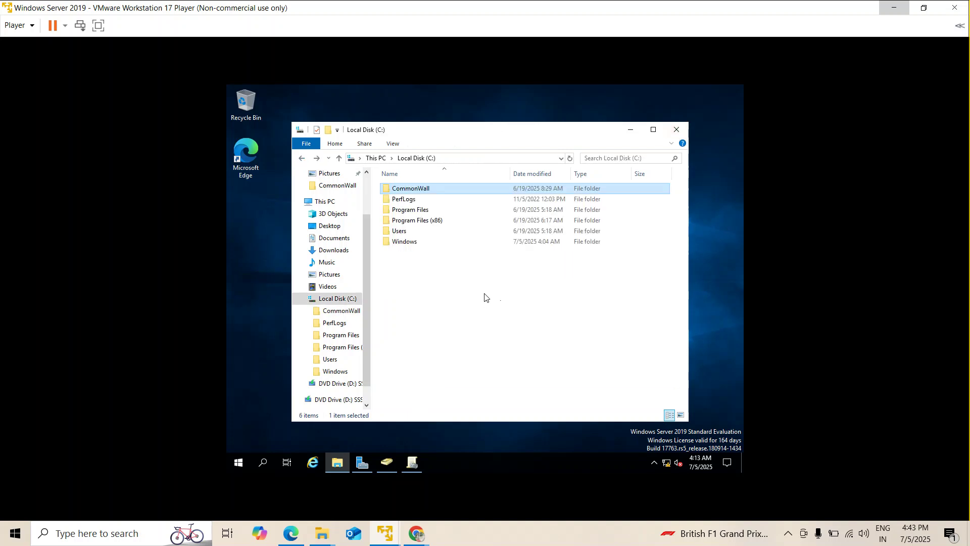
{"action": "right_click", "coordinate": [437, 189]}
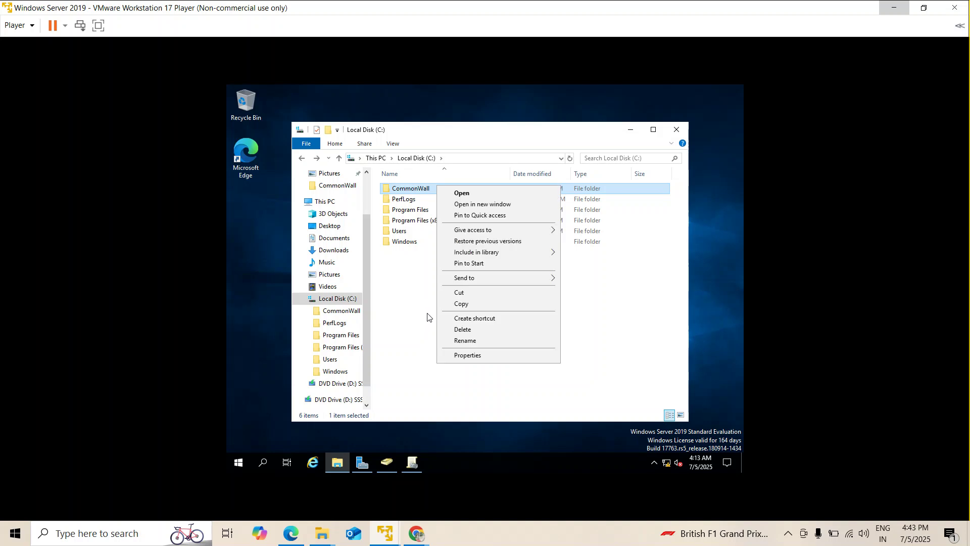
{"action": "left_click", "coordinate": [466, 360]}
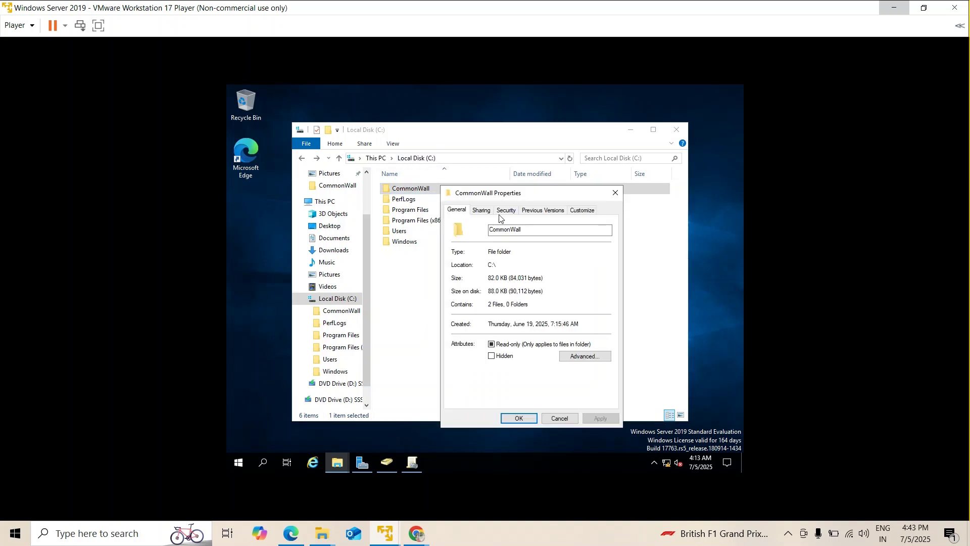
{"action": "left_click", "coordinate": [481, 209]}
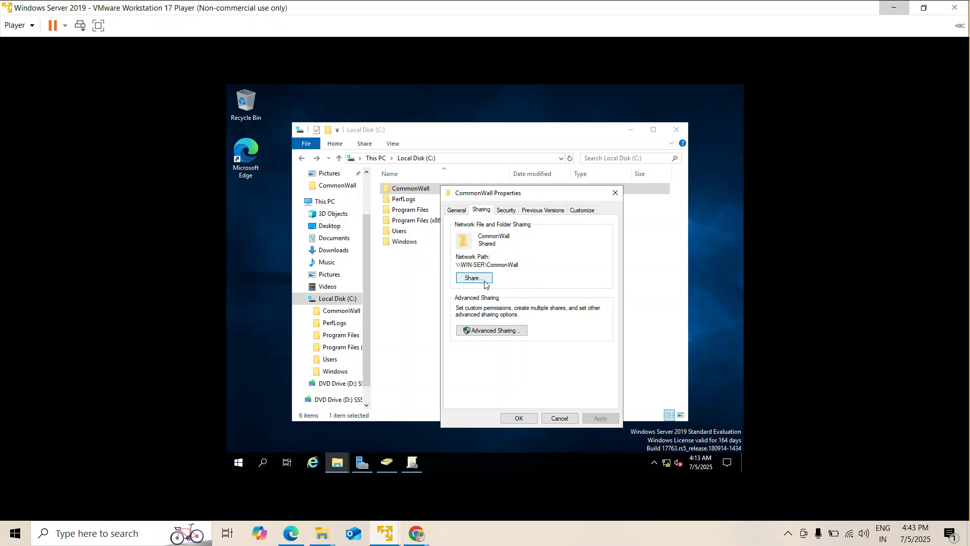
{"action": "left_click", "coordinate": [483, 282]}
{"action": "left_click_drag", "start_coordinate": [519, 265], "coordinate": [463, 263]}
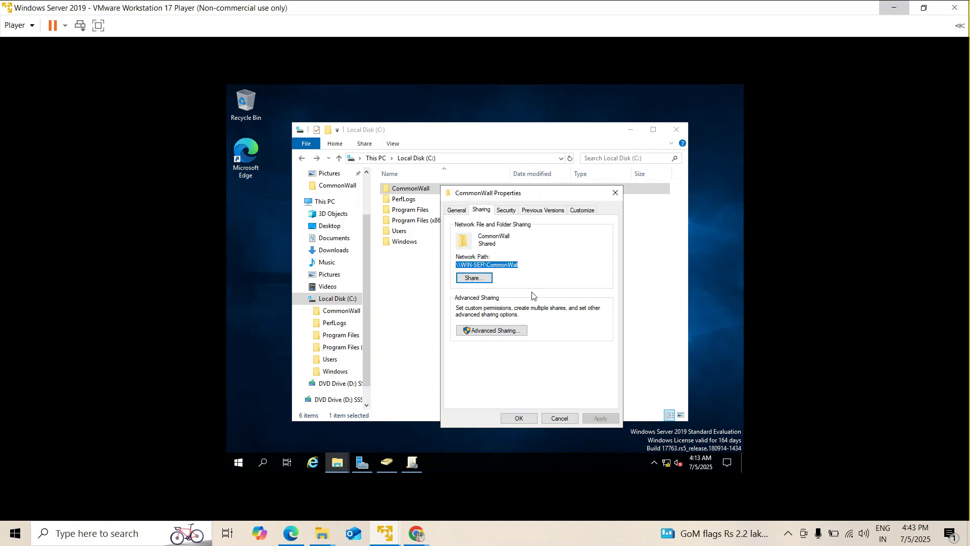
{"action": "left_click", "coordinate": [615, 192]}
{"action": "left_click", "coordinate": [438, 320]}
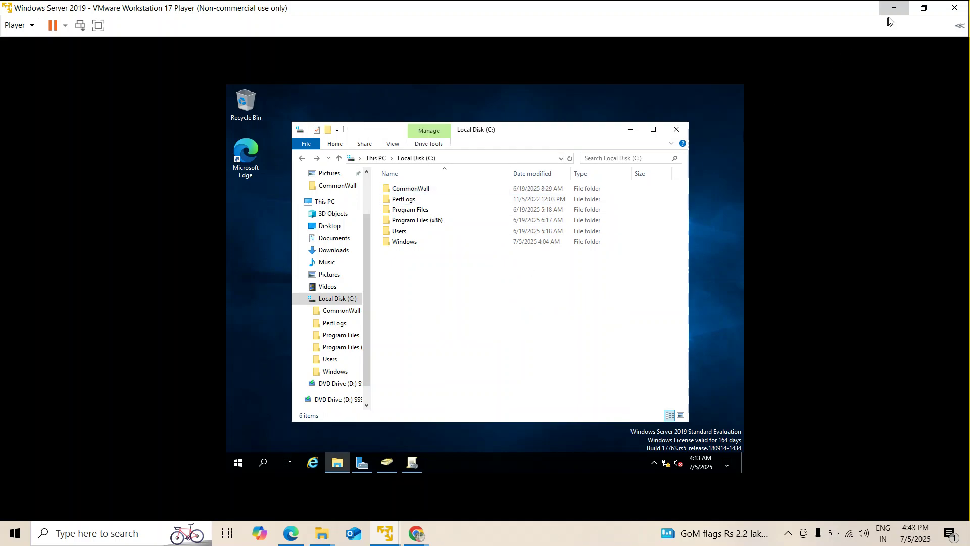
Power on Test Machine1 from the VMware Player library, then restore the Windows Server 2019 window.
{"action": "left_click", "coordinate": [893, 9]}
{"action": "mouse_move", "coordinate": [384, 542]}
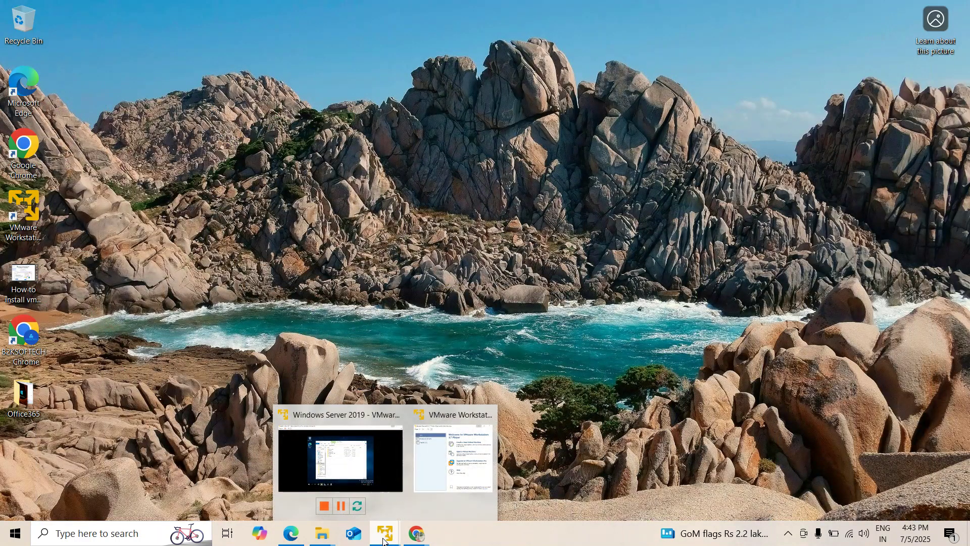
{"action": "left_click", "coordinate": [453, 455]}
{"action": "left_click", "coordinate": [78, 116]}
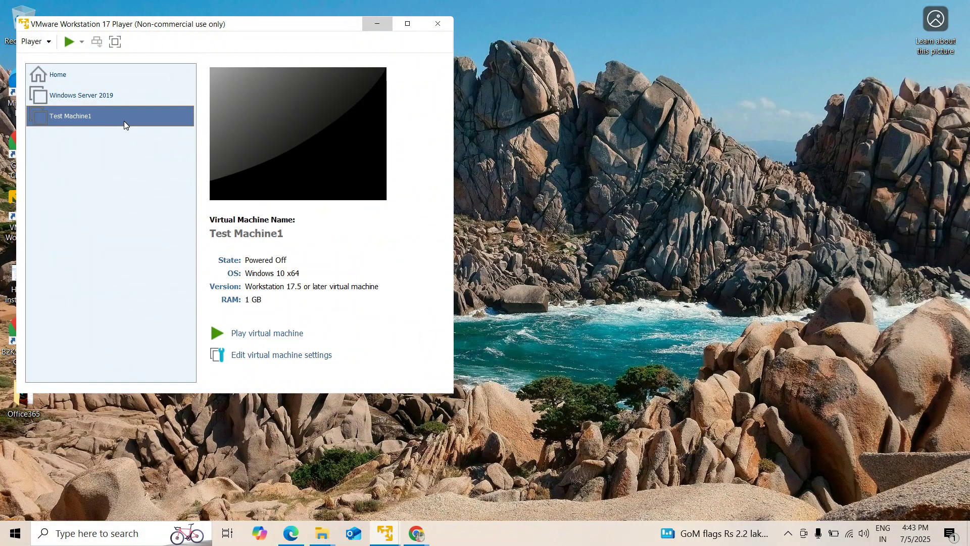
{"action": "left_click", "coordinate": [246, 336]}
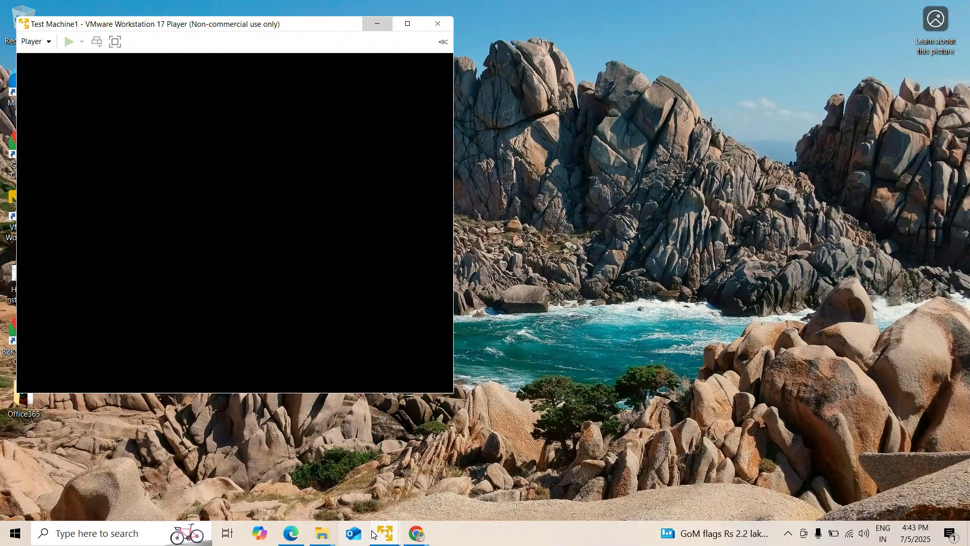
{"action": "mouse_move", "coordinate": [385, 533]}
{"action": "left_click", "coordinate": [314, 459]}
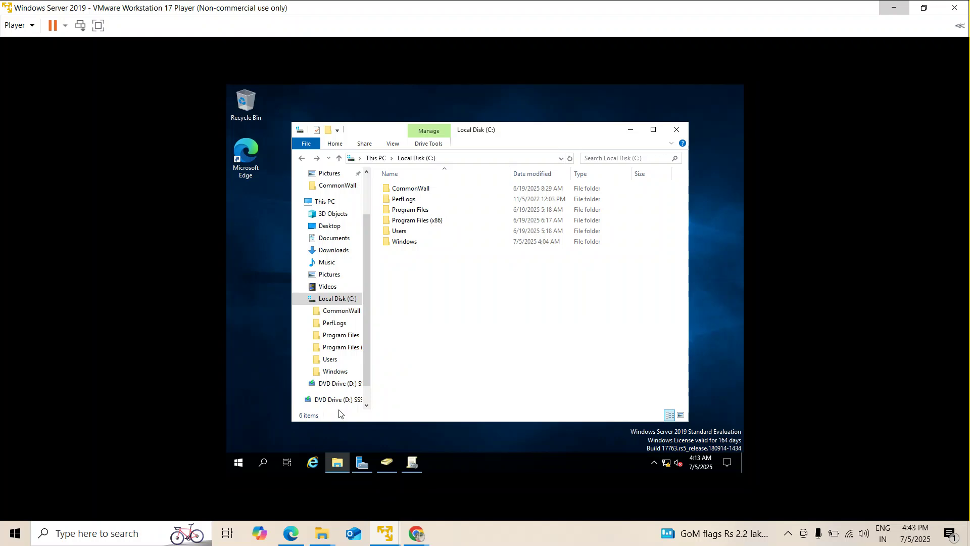
Switch the Meet presentation to the entire screen, then return to the server VM.
{"action": "mouse_move", "coordinate": [414, 536]}
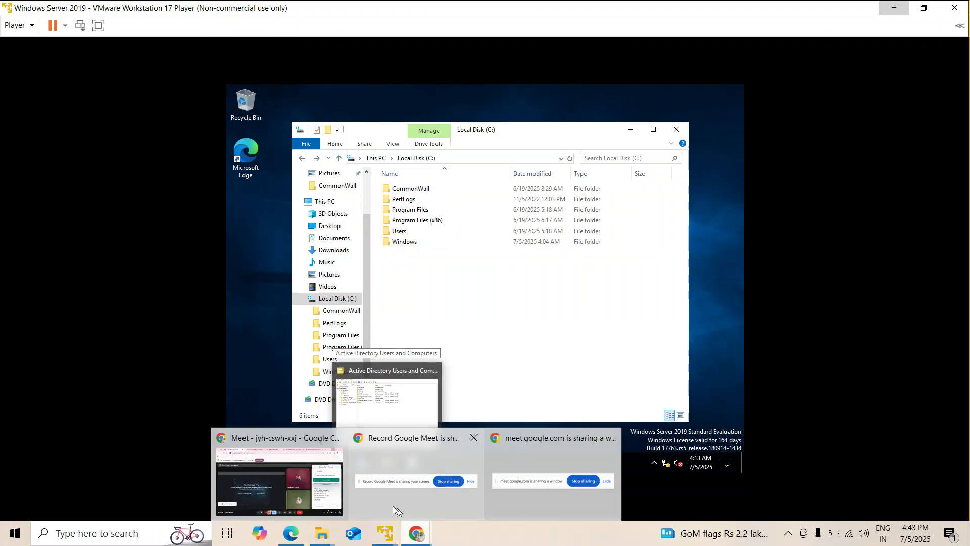
{"action": "left_click", "coordinate": [268, 488]}
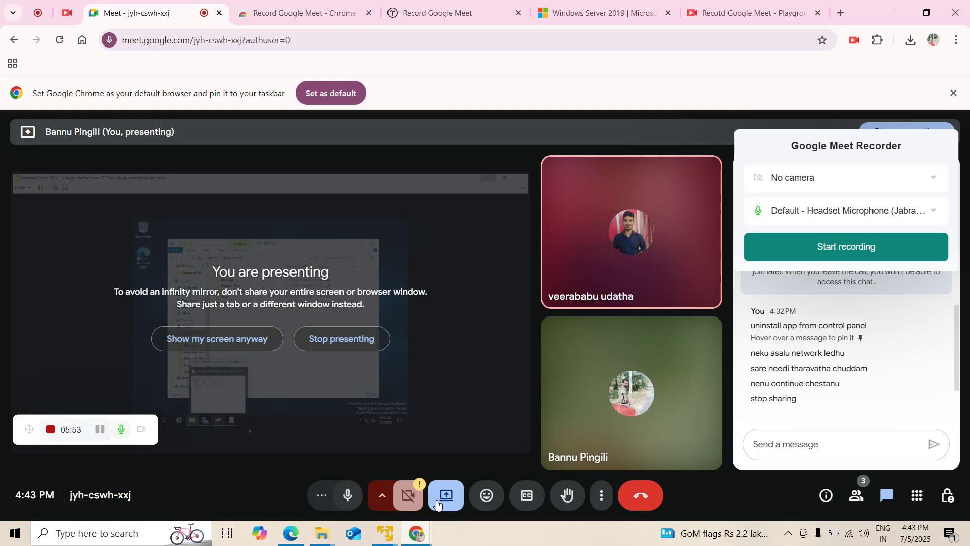
{"action": "left_click", "coordinate": [455, 487]}
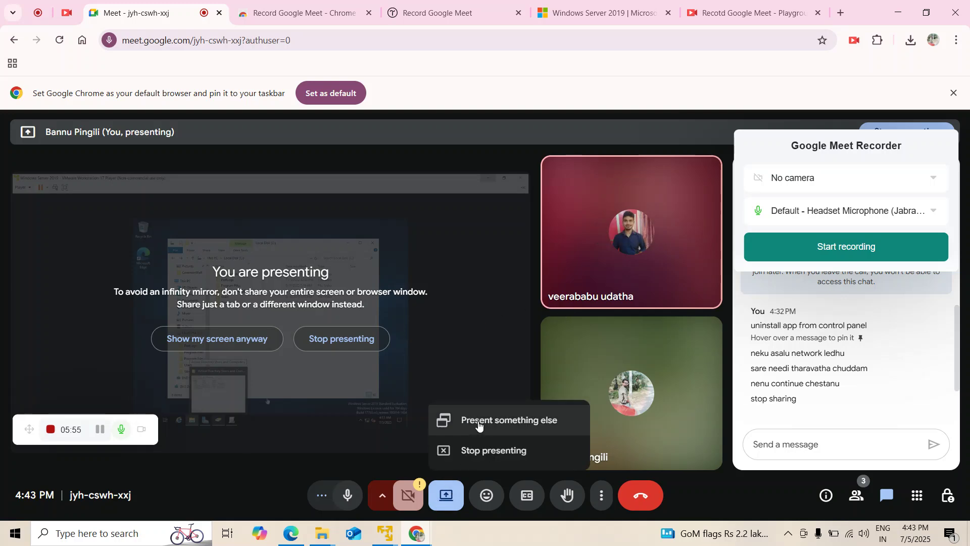
{"action": "left_click", "coordinate": [478, 421]}
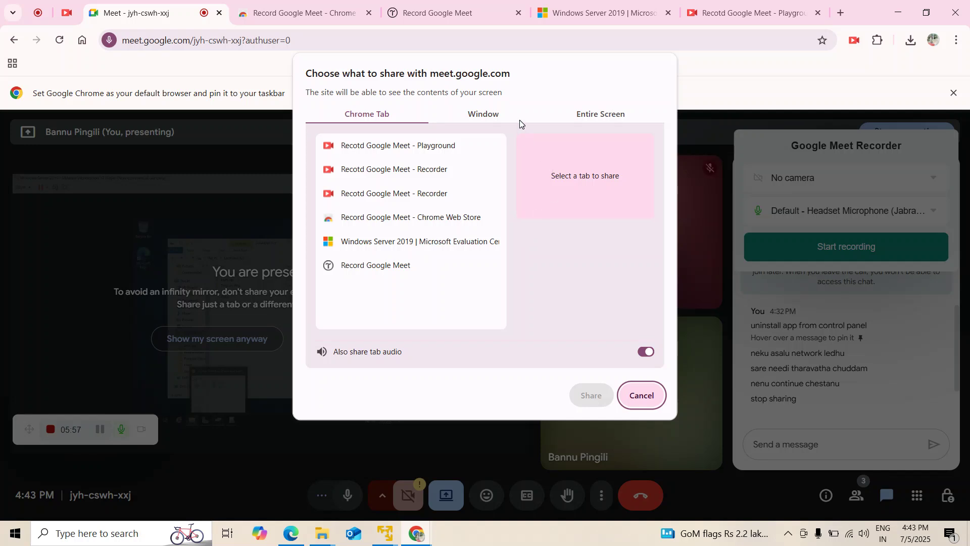
{"action": "left_click", "coordinate": [575, 125]}
{"action": "left_click", "coordinate": [440, 187]}
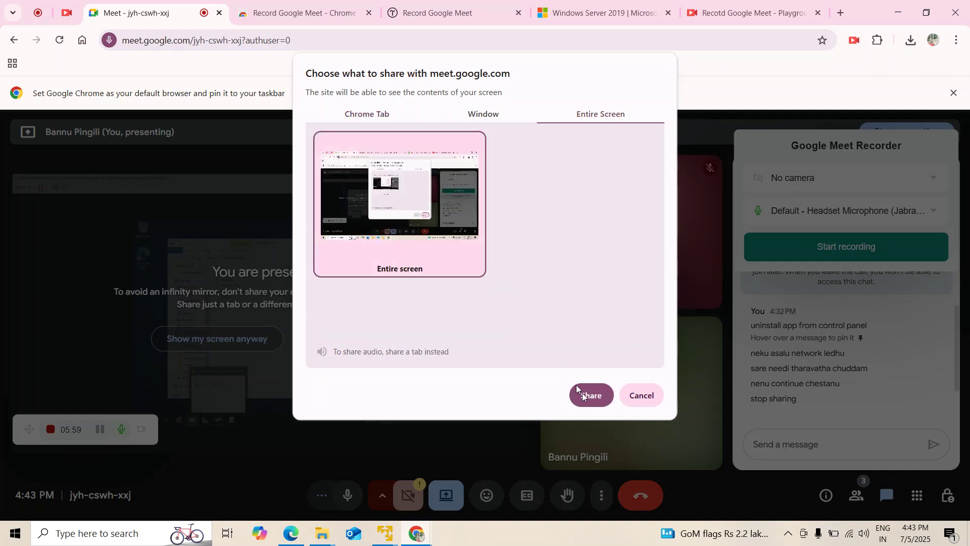
{"action": "left_click", "coordinate": [596, 396]}
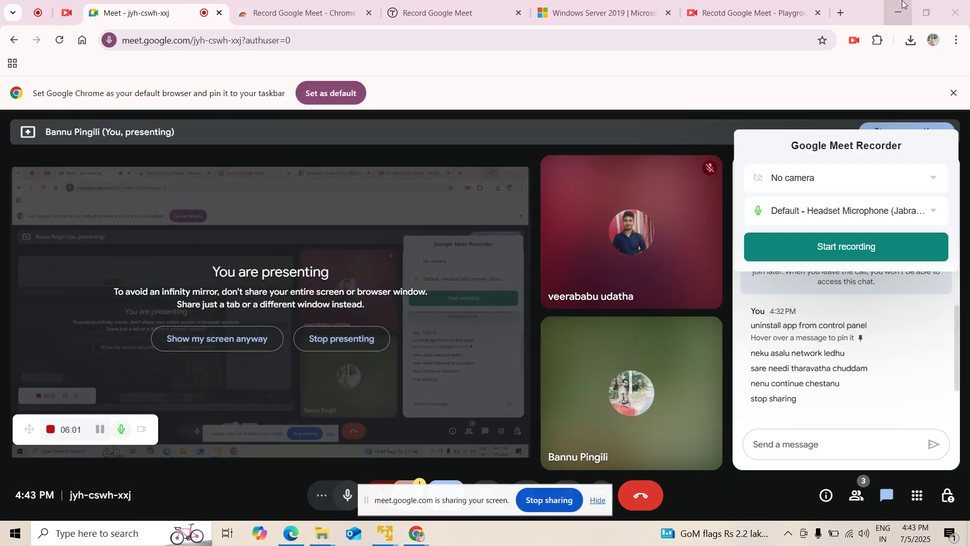
{"action": "key", "text": "alt+Tab"}
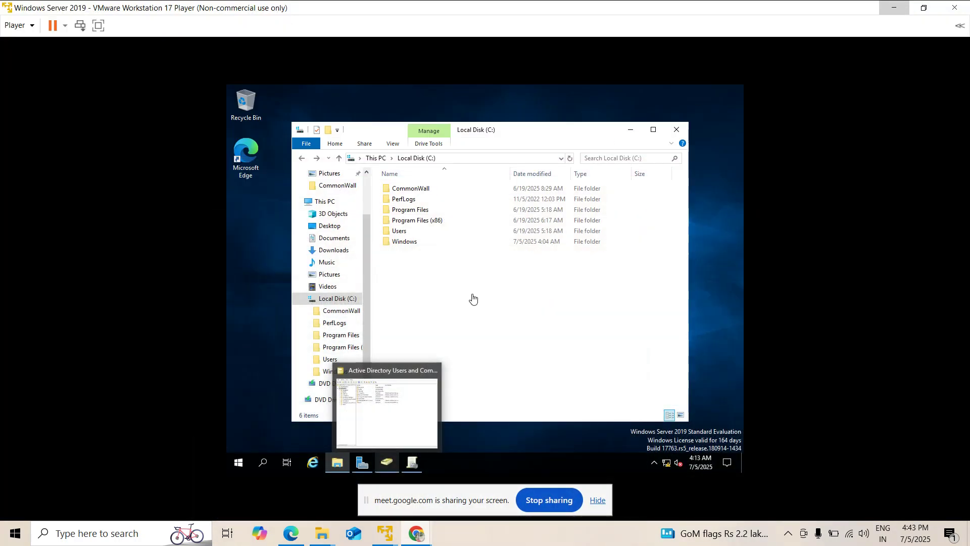
Boot Test Machine1 from Windows Boot Manager.
{"action": "mouse_move", "coordinate": [389, 535]}
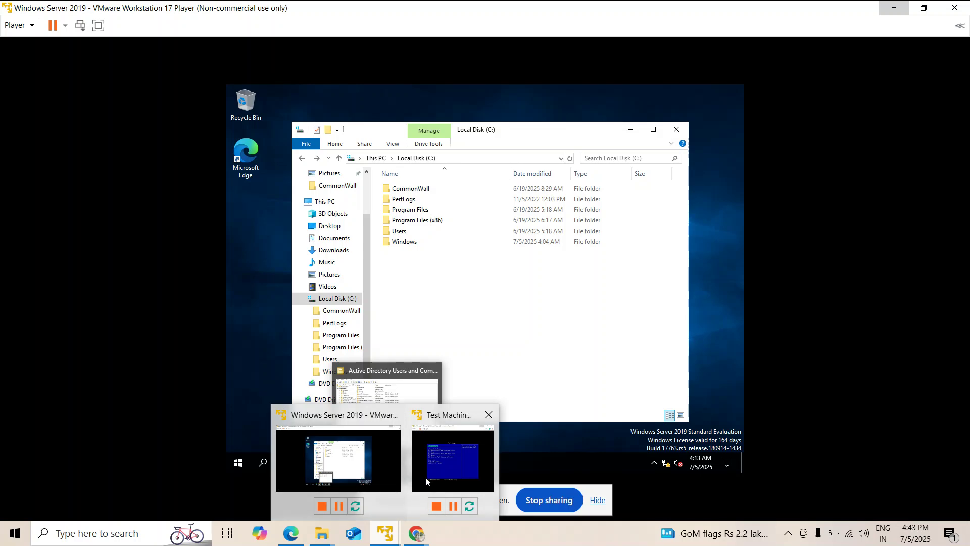
{"action": "left_click", "coordinate": [453, 458]}
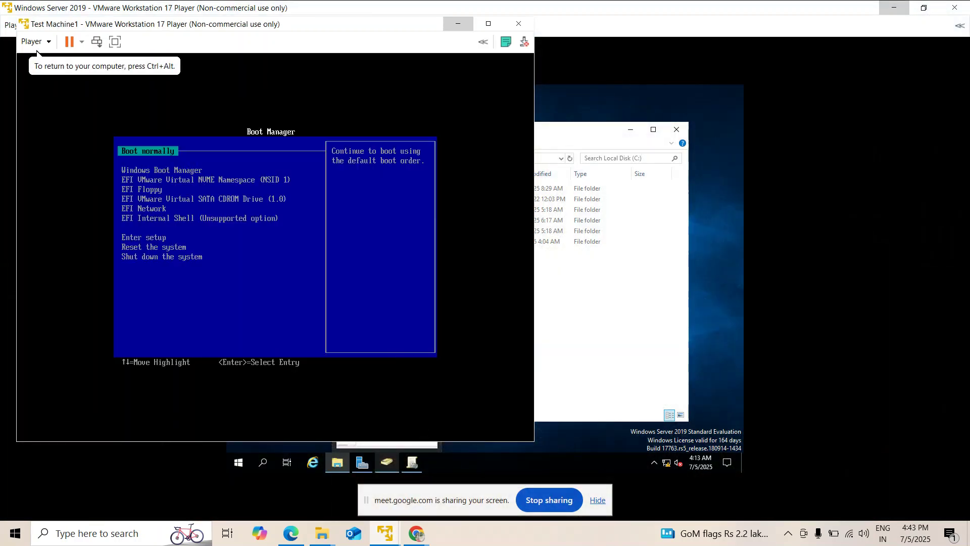
{"action": "key", "text": "Down"}
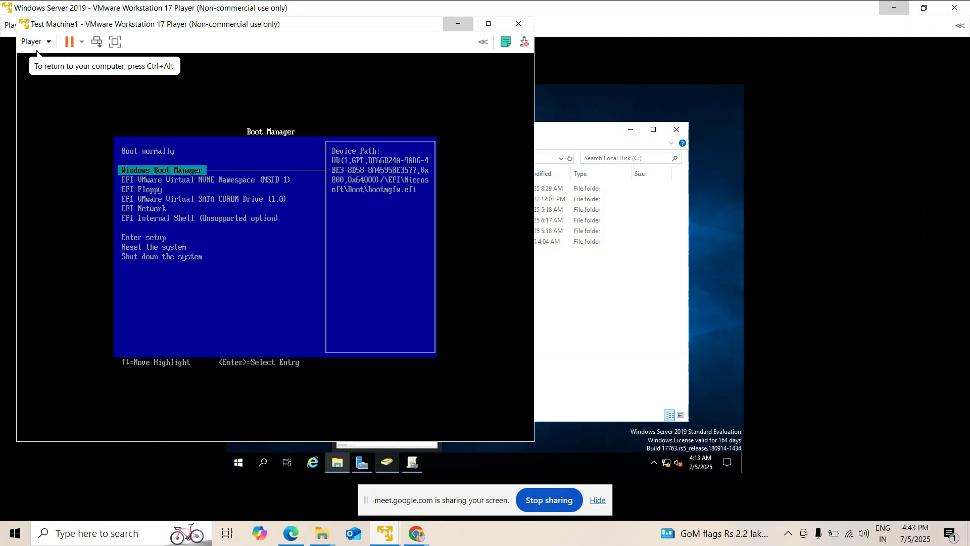
{"action": "key", "text": "Return"}
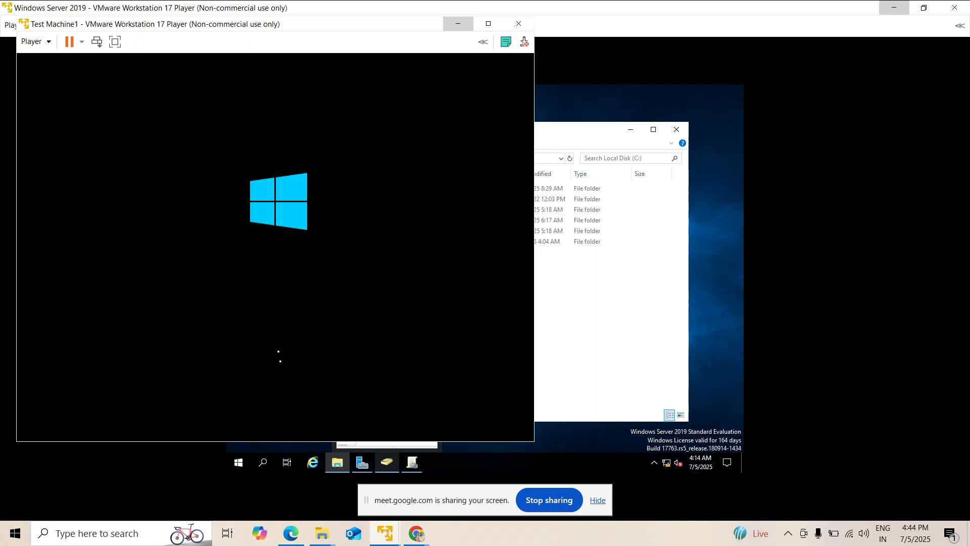
Return to the Windows Server 2019 VM with Active Directory Users and Computers in front.
{"action": "mouse_move", "coordinate": [385, 534]}
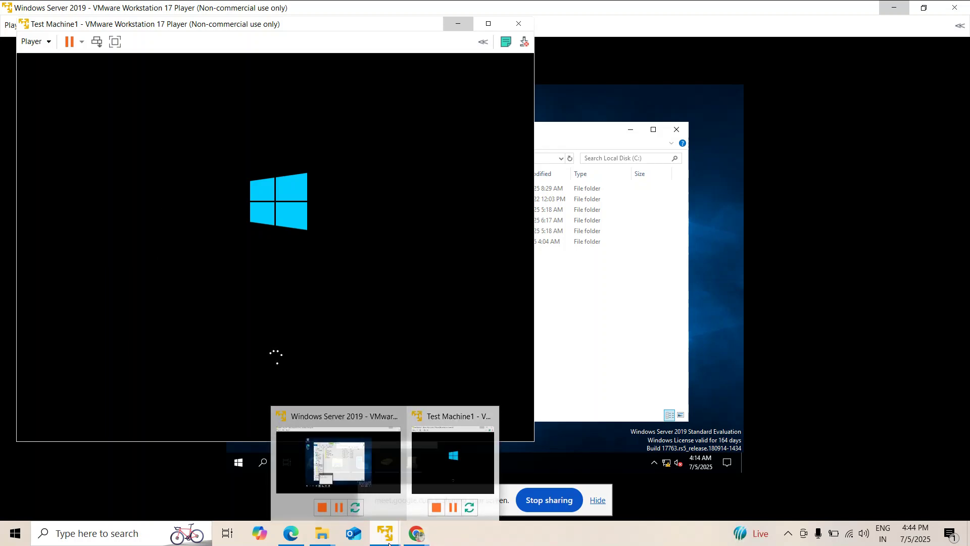
{"action": "left_click", "coordinate": [378, 460]}
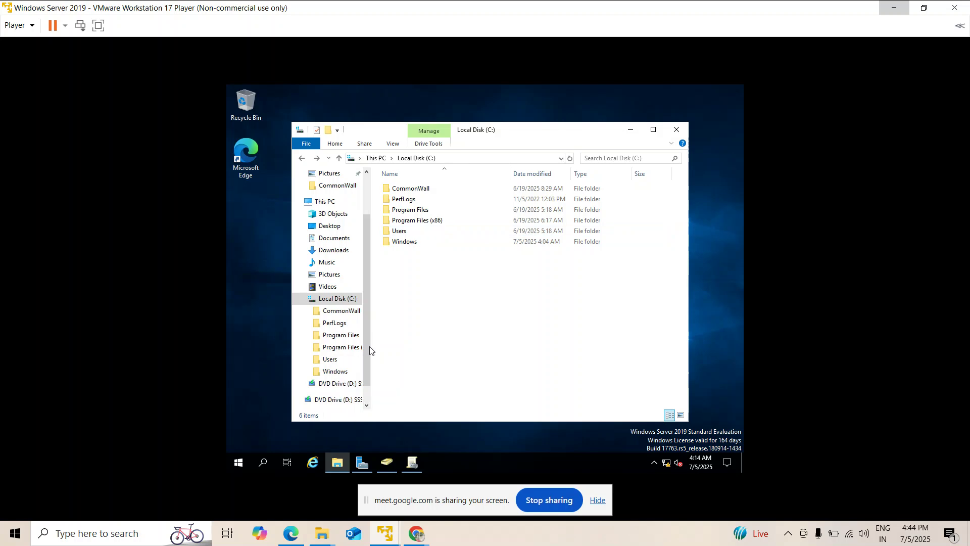
{"action": "left_click", "coordinate": [385, 462]}
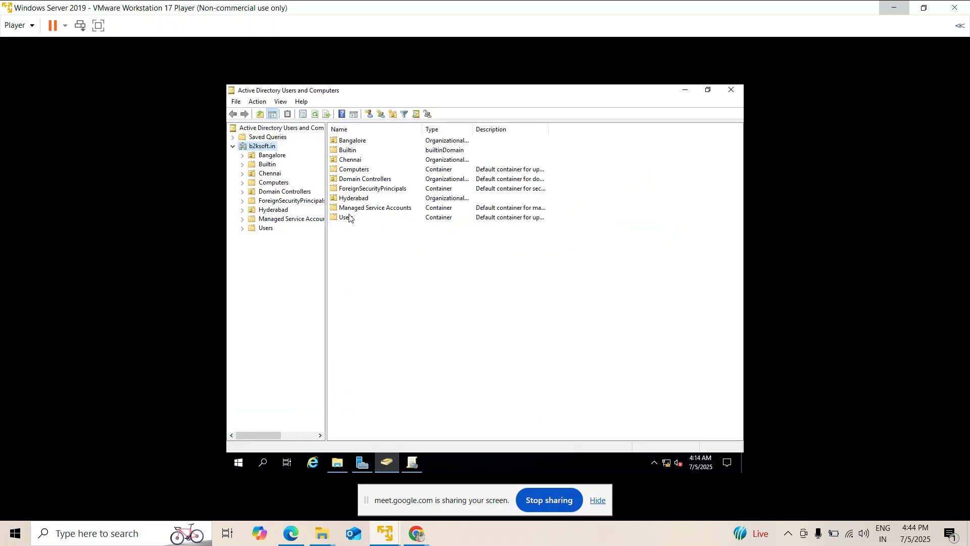
Reset the Chennai user's password and untick 'User must change password at next logon'.
{"action": "left_click", "coordinate": [260, 172]}
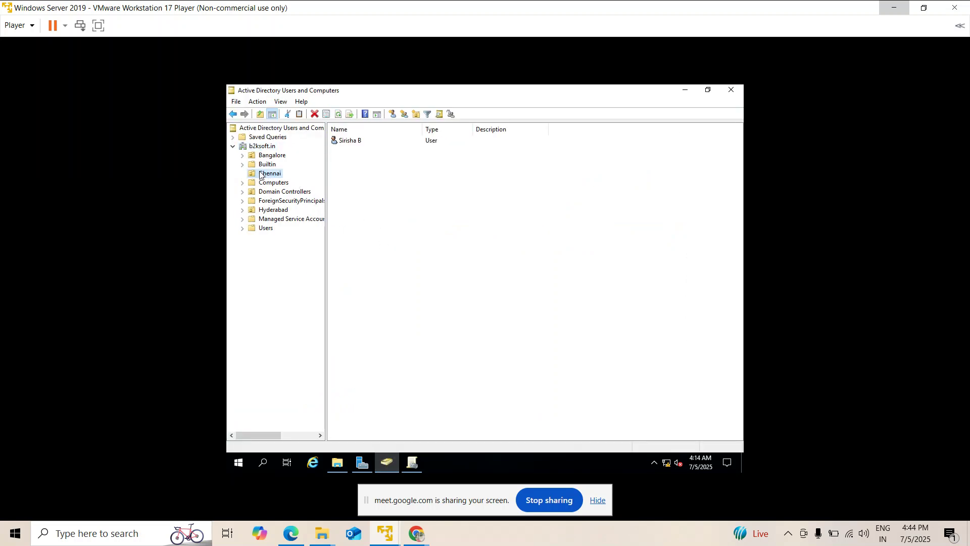
{"action": "left_click", "coordinate": [344, 142]}
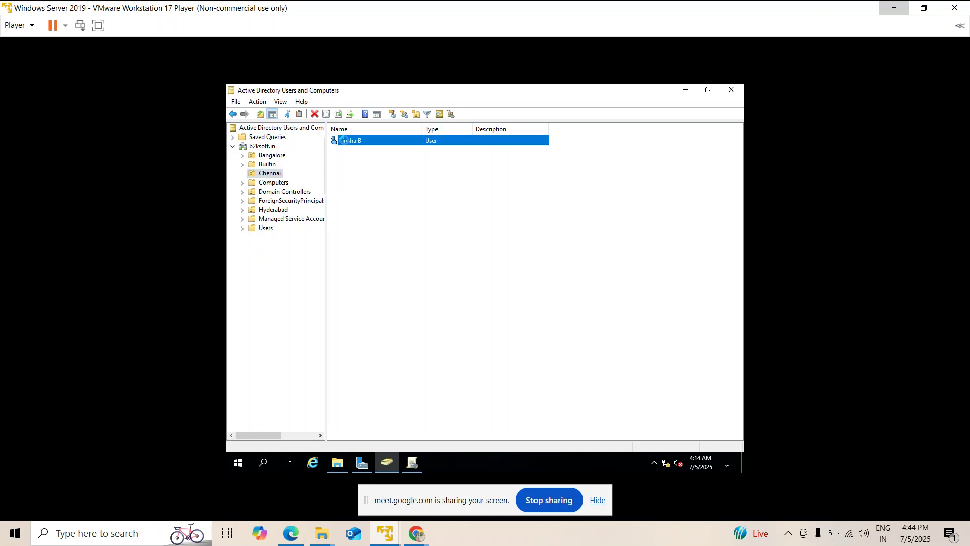
{"action": "right_click", "coordinate": [345, 146]}
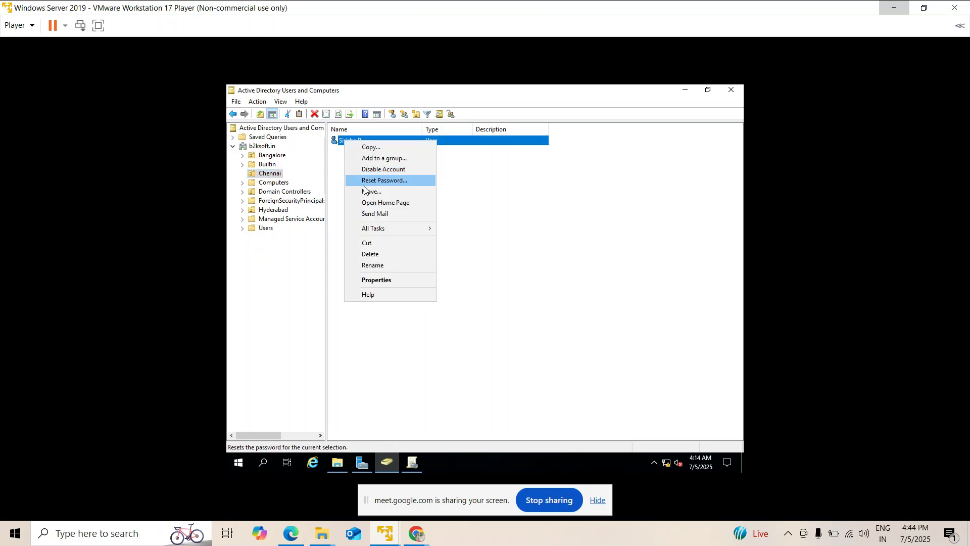
{"action": "left_click", "coordinate": [391, 183]}
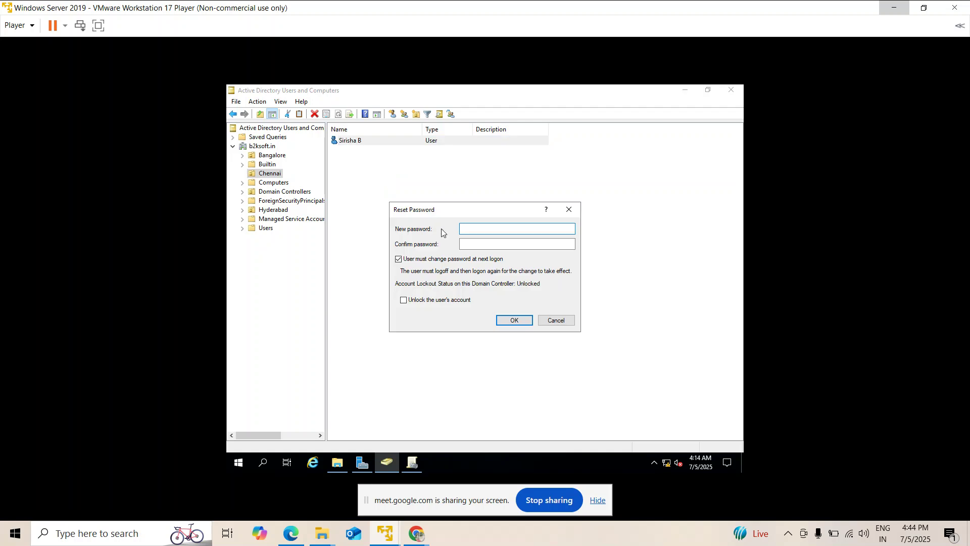
{"action": "type", "text": "*********"}
{"action": "key", "text": "Tab"}
{"action": "type", "text": "*********"}
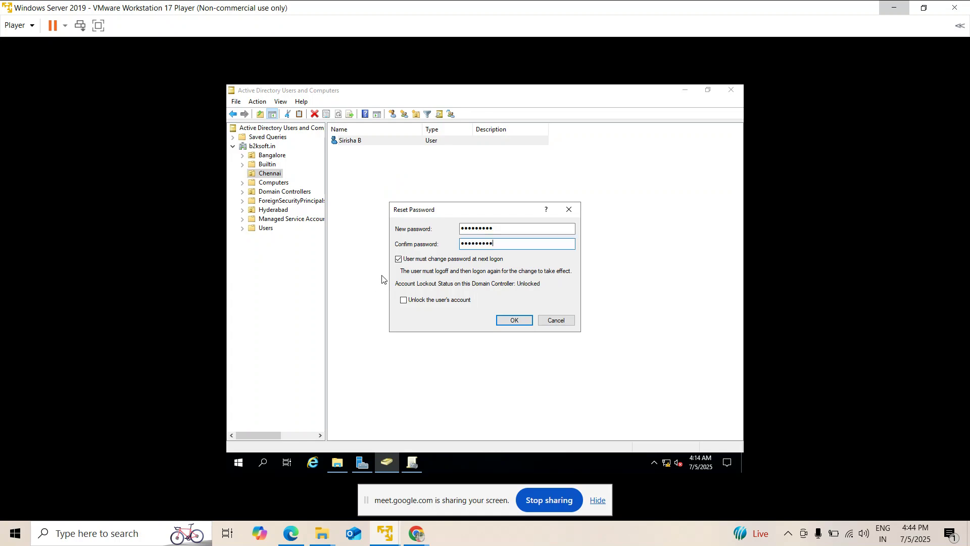
{"action": "left_click", "coordinate": [403, 261]}
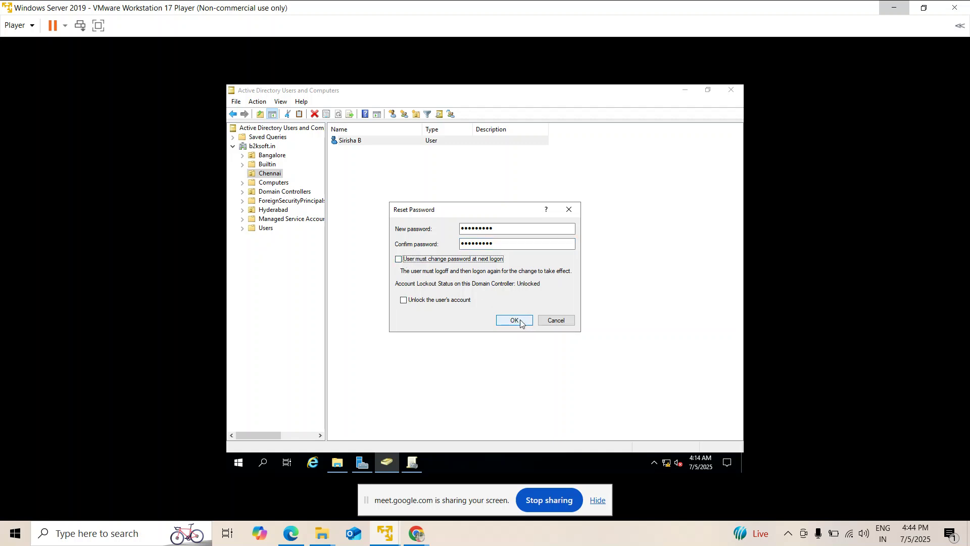
{"action": "left_click", "coordinate": [520, 321]}
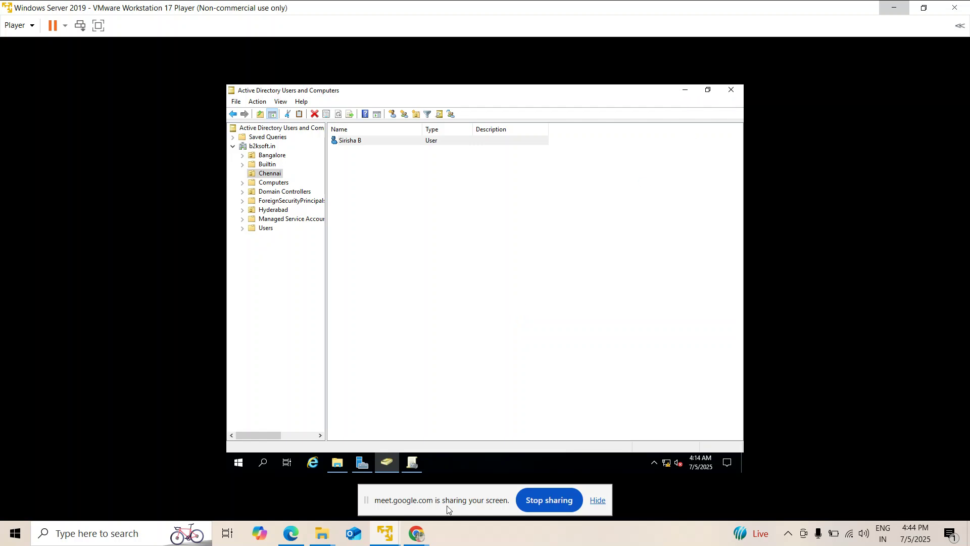
Dismiss the password-changed message, then minimize Test Machine1 to reveal the directory console.
{"action": "mouse_move", "coordinate": [386, 533]}
{"action": "left_click", "coordinate": [436, 451]}
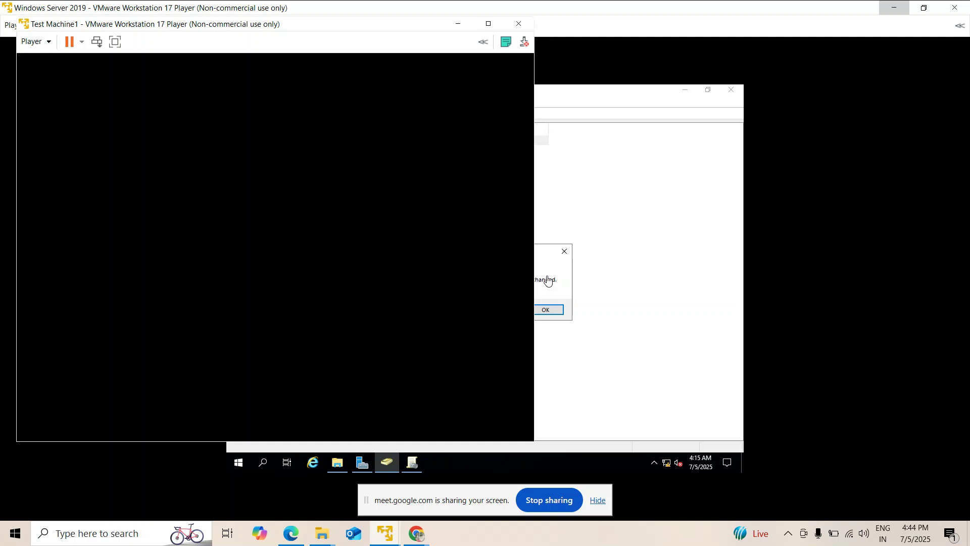
{"action": "left_click", "coordinate": [548, 281]}
{"action": "left_click", "coordinate": [543, 310]}
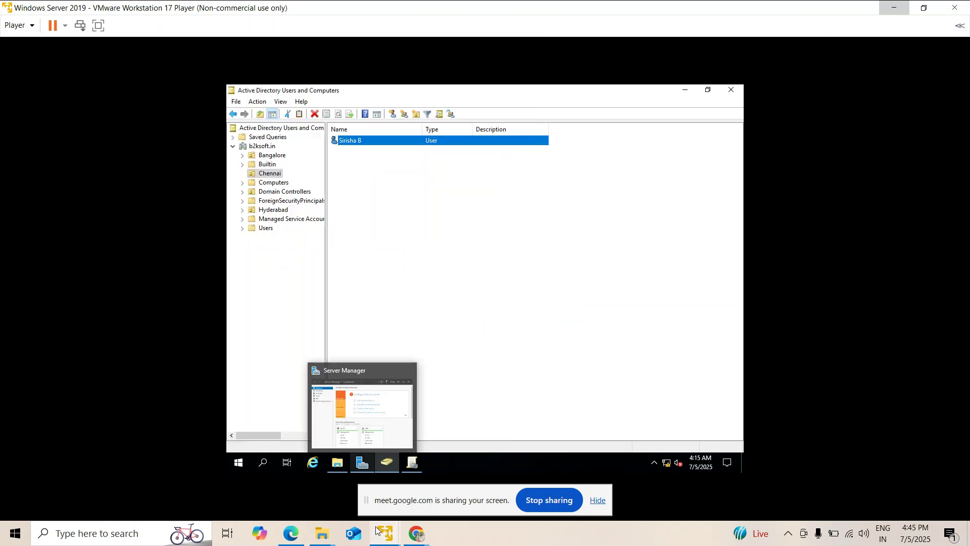
{"action": "mouse_move", "coordinate": [376, 531]}
{"action": "left_click", "coordinate": [434, 469]}
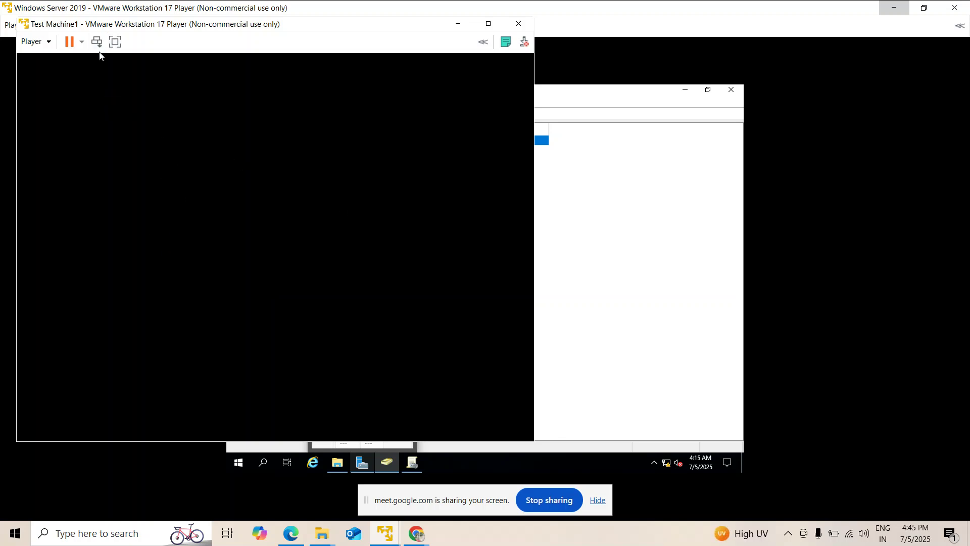
{"action": "left_click", "coordinate": [458, 24]}
{"action": "left_click", "coordinate": [413, 309]}
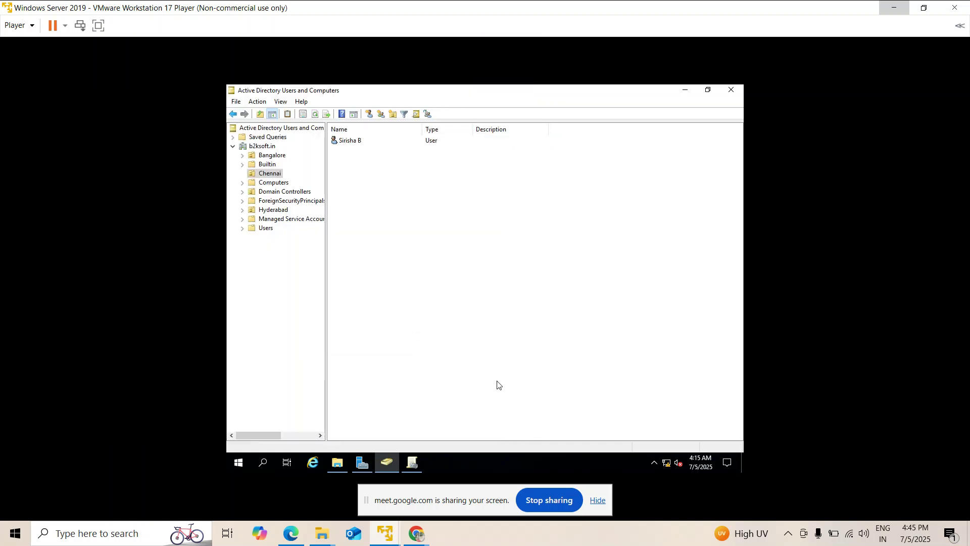
{"action": "mouse_move", "coordinate": [415, 538]}
Open the Push wallpaper GPO for editing, then return to Test Machine1's lock screen.
{"action": "left_click", "coordinate": [412, 464]}
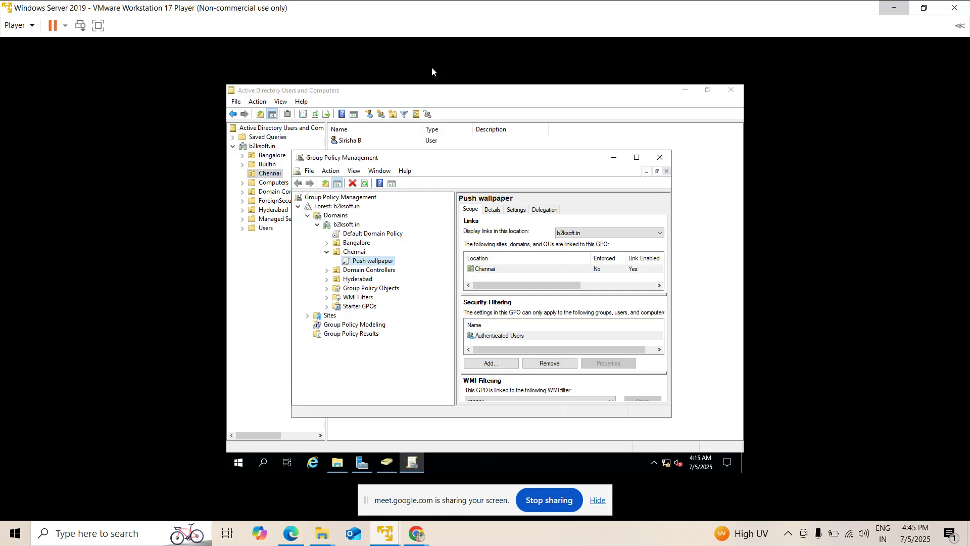
{"action": "right_click", "coordinate": [371, 261]}
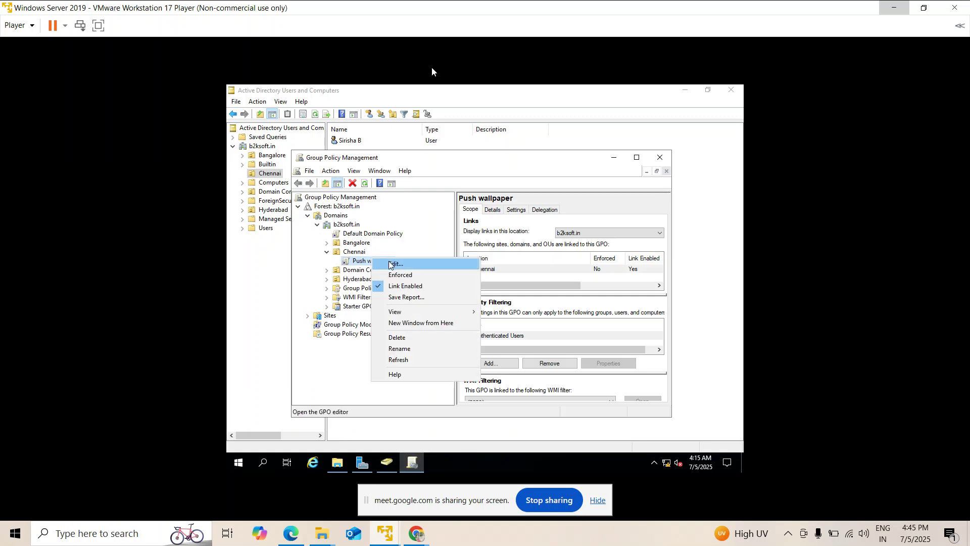
{"action": "left_click", "coordinate": [384, 263]}
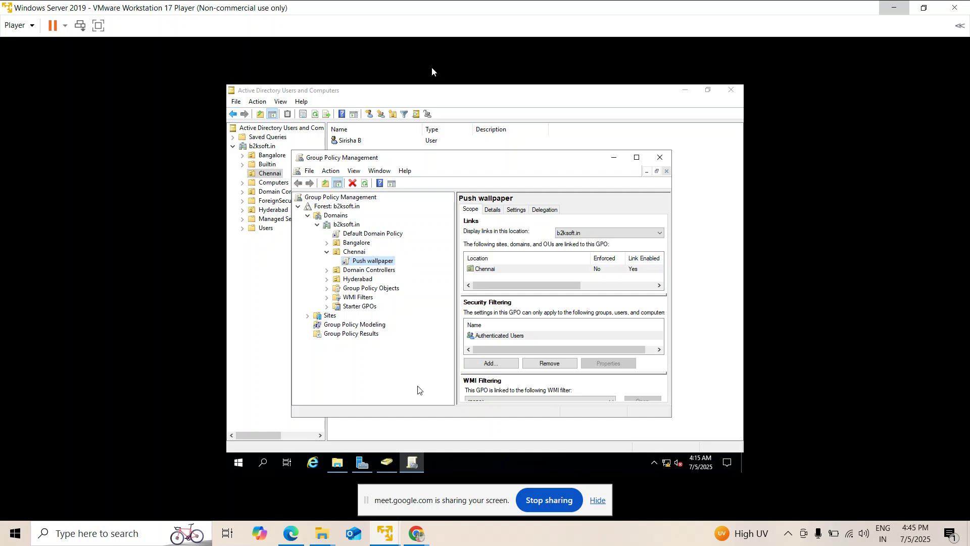
{"action": "left_click", "coordinate": [415, 462]}
{"action": "left_click", "coordinate": [415, 462]}
{"action": "right_click", "coordinate": [382, 260]}
{"action": "left_click", "coordinate": [402, 268]}
{"action": "mouse_move", "coordinate": [384, 533]}
{"action": "left_click", "coordinate": [452, 458]}
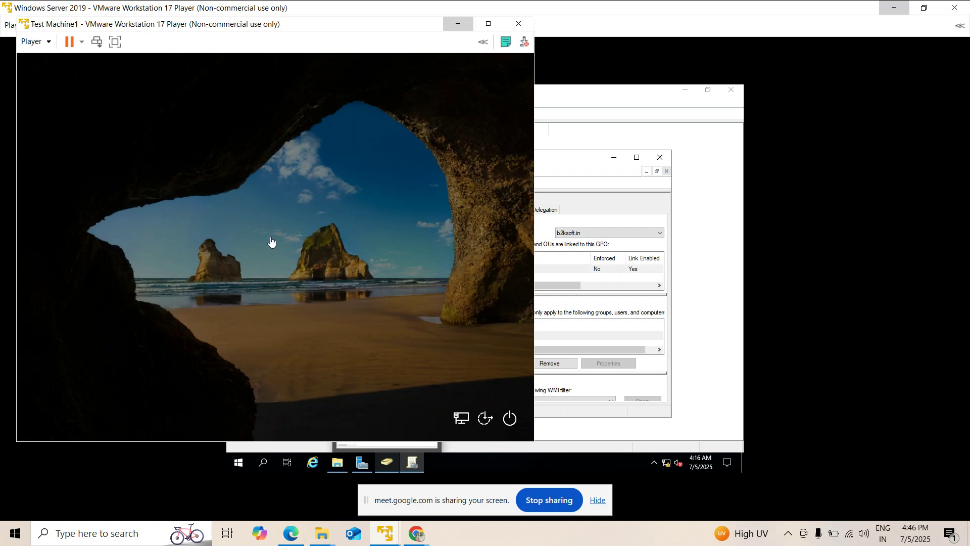
Send Ctrl+Alt+Del to Test Machine1 and submit the newly reset password.
{"action": "left_click_drag", "start_coordinate": [348, 30], "coordinate": [344, 58]}
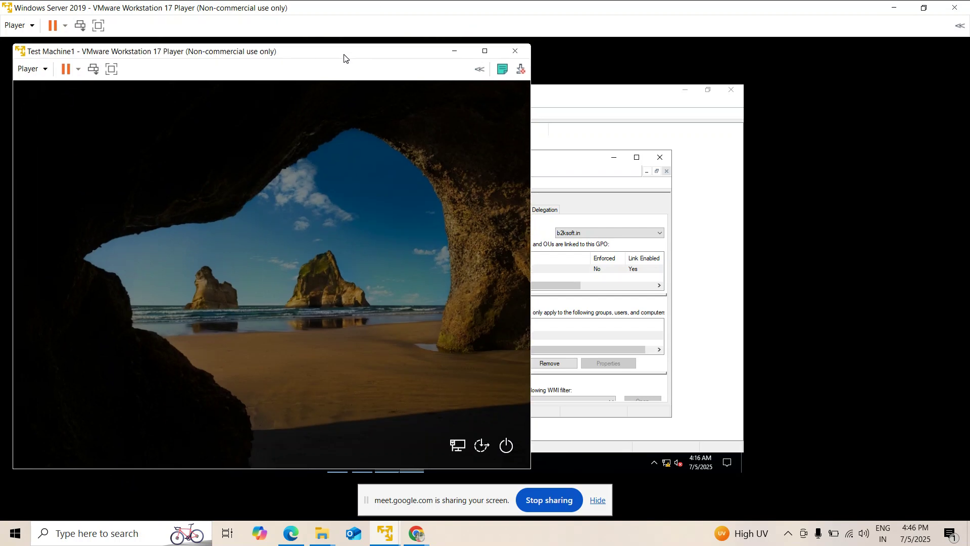
{"action": "left_click", "coordinate": [95, 75]}
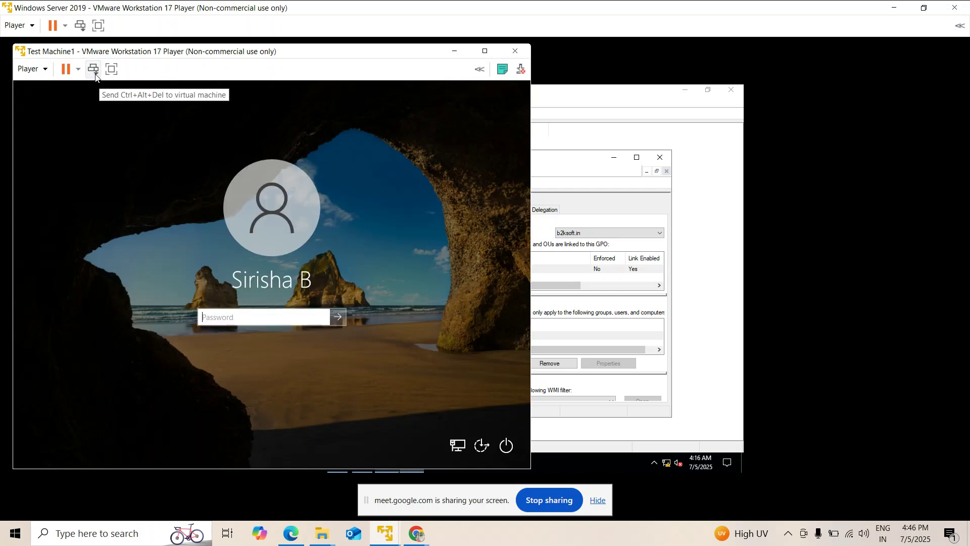
{"action": "left_click", "coordinate": [222, 316]}
{"action": "type", "text": "•••••••••"}
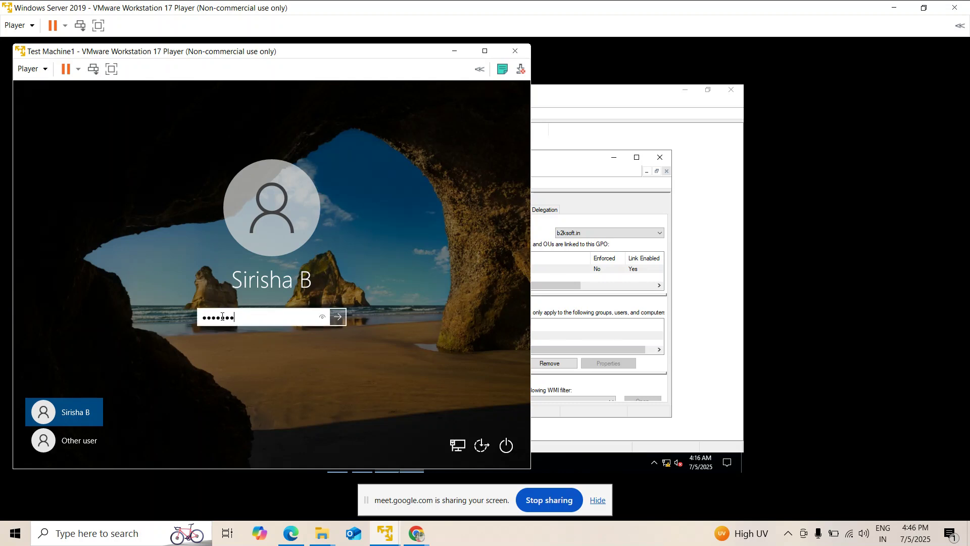
{"action": "key", "text": "Return"}
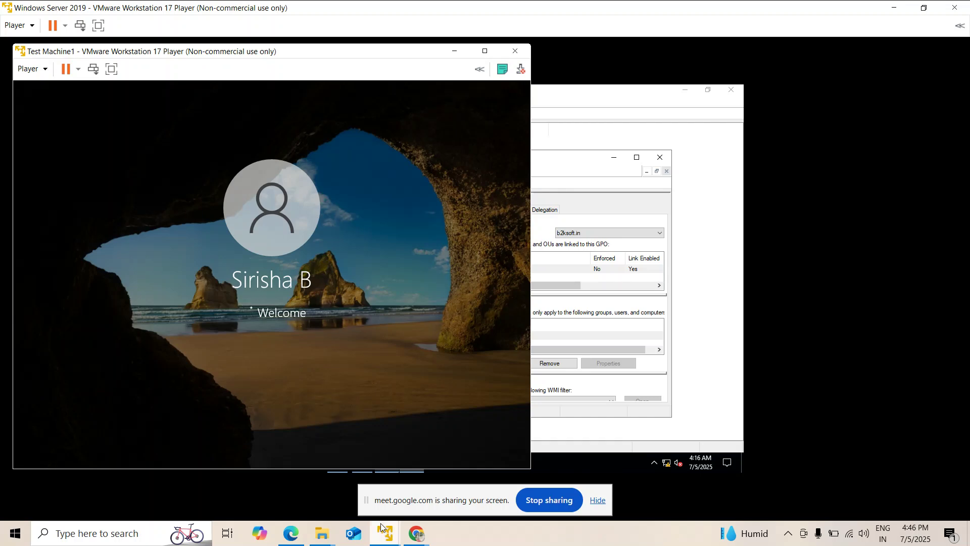
Move the Office and Wallpaper images from CommonWall into Pictures.
{"action": "left_click", "coordinate": [339, 450]}
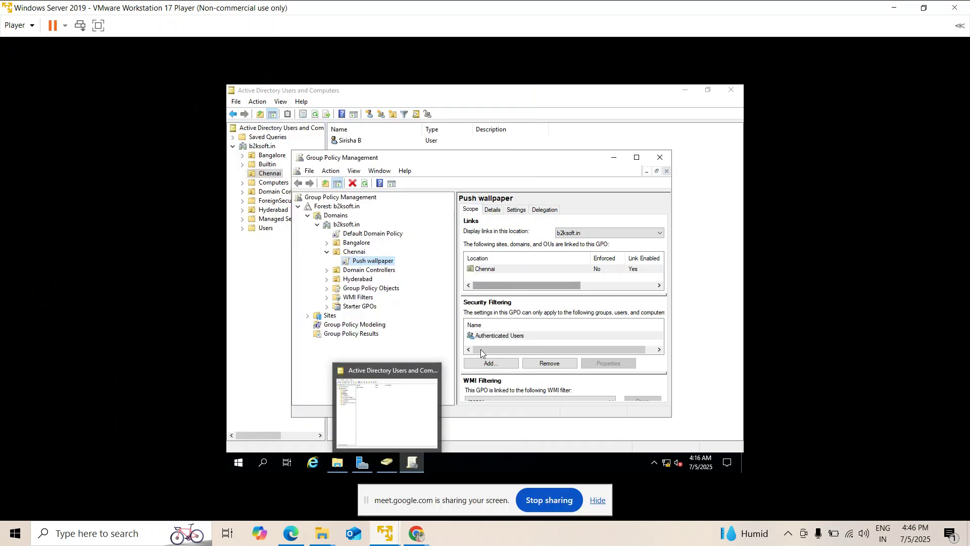
{"action": "left_click", "coordinate": [338, 462]}
{"action": "left_click", "coordinate": [399, 188]}
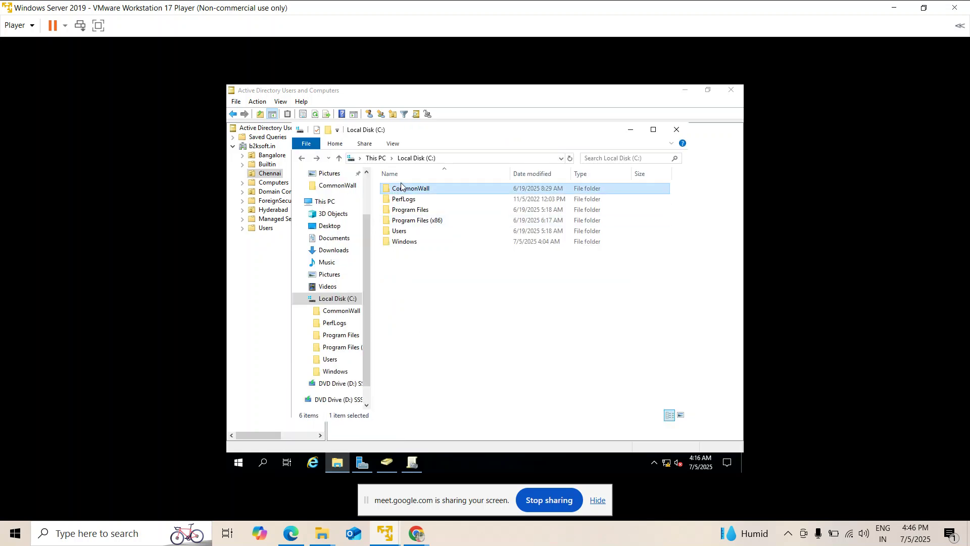
{"action": "double_click", "coordinate": [417, 189]}
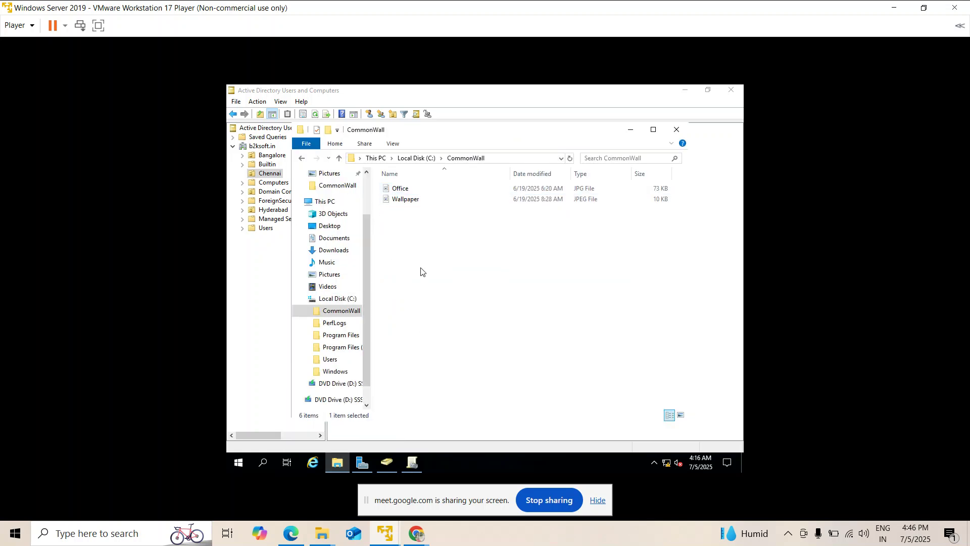
{"action": "key", "text": "ctrl+a"}
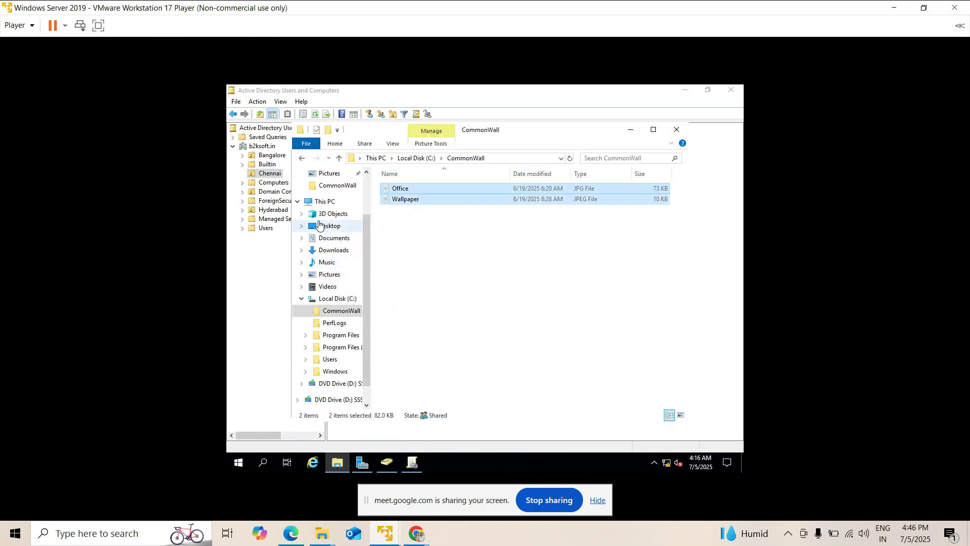
{"action": "left_click", "coordinate": [335, 276]}
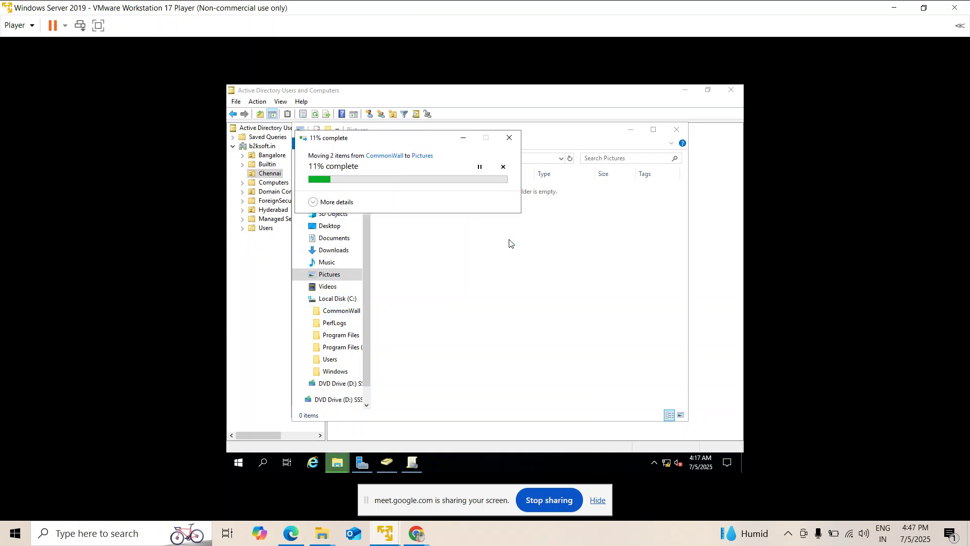
Delete the empty CommonWall folder from Local Disk (C:).
{"action": "left_click", "coordinate": [342, 311]}
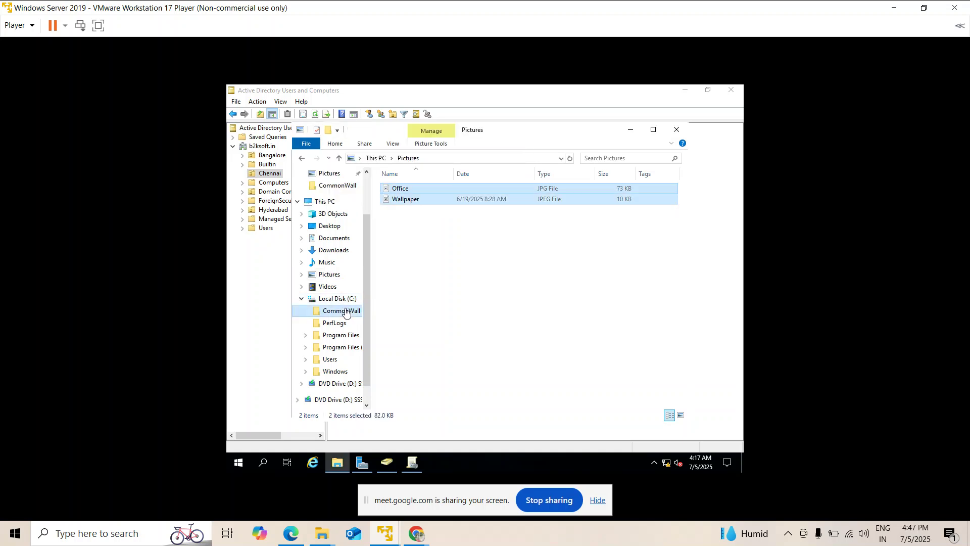
{"action": "right_click", "coordinate": [347, 310]}
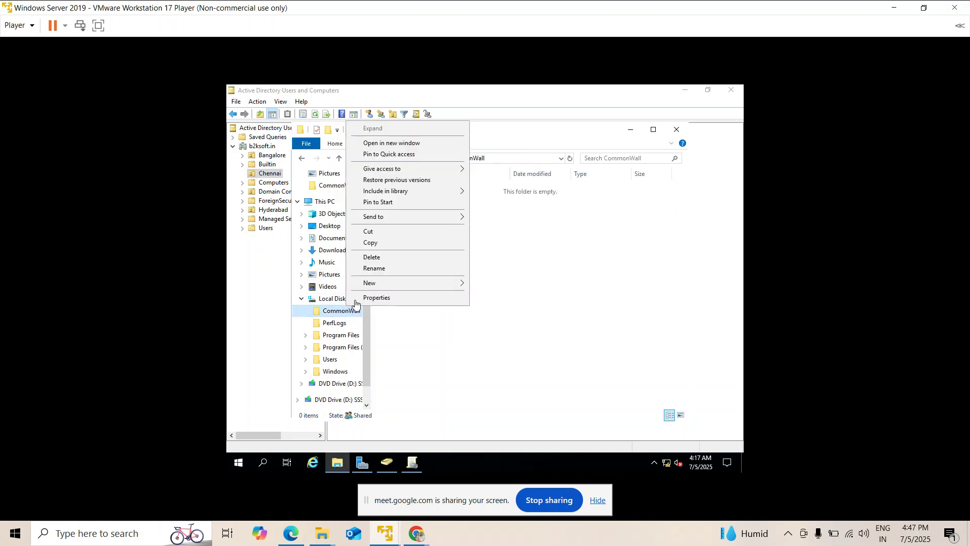
{"action": "left_click", "coordinate": [381, 257]}
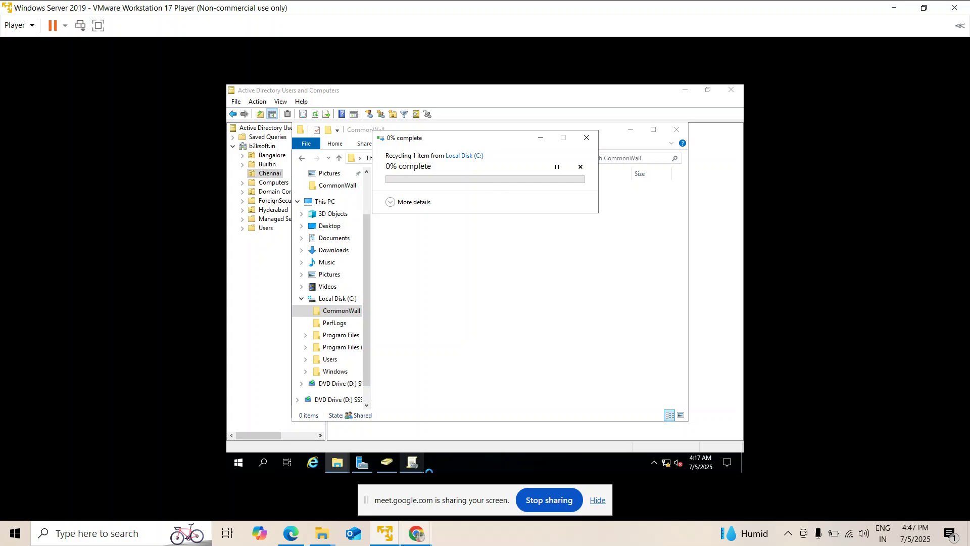
Restore Test Machine1 and send Ctrl+Alt+Del to show Lock, Switch user and Sign out.
{"action": "mouse_move", "coordinate": [388, 530]}
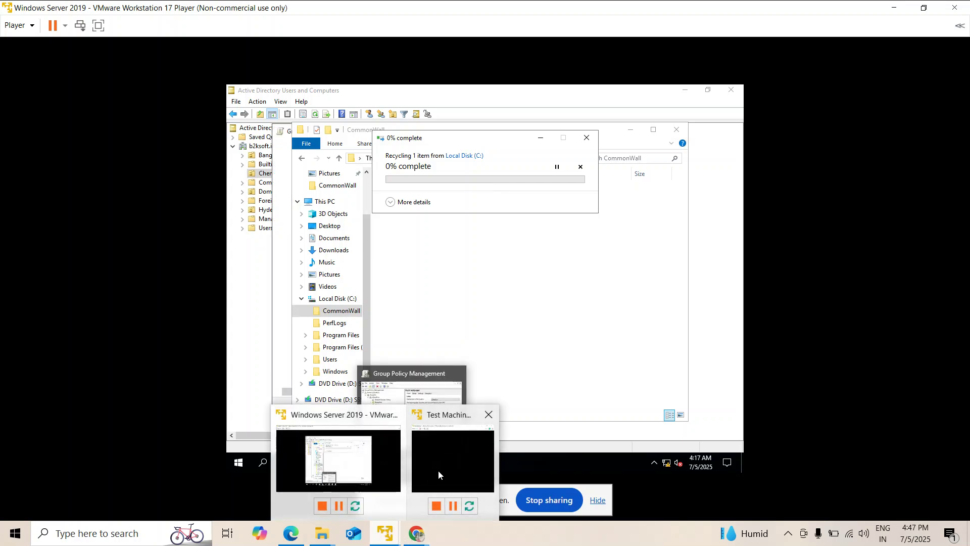
{"action": "left_click", "coordinate": [438, 470]}
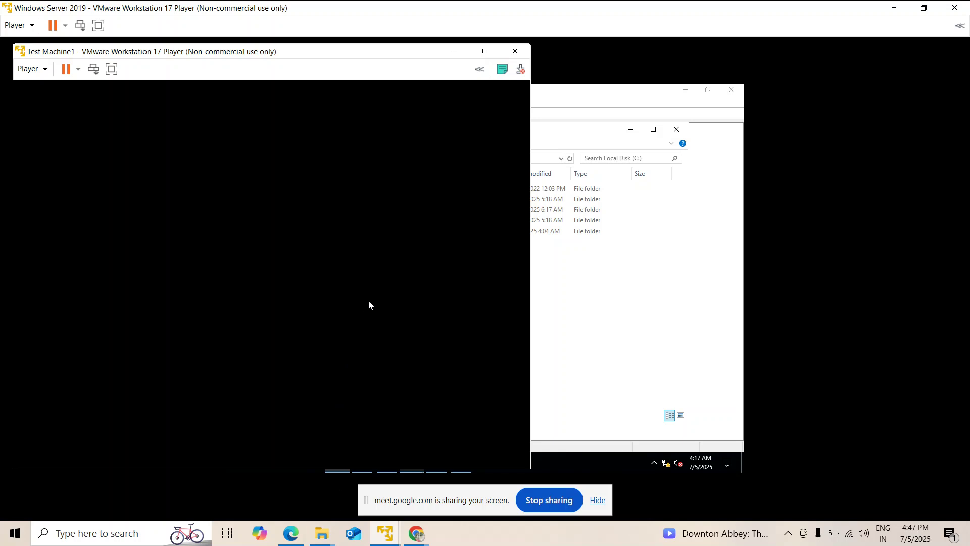
{"action": "left_click", "coordinate": [454, 51]}
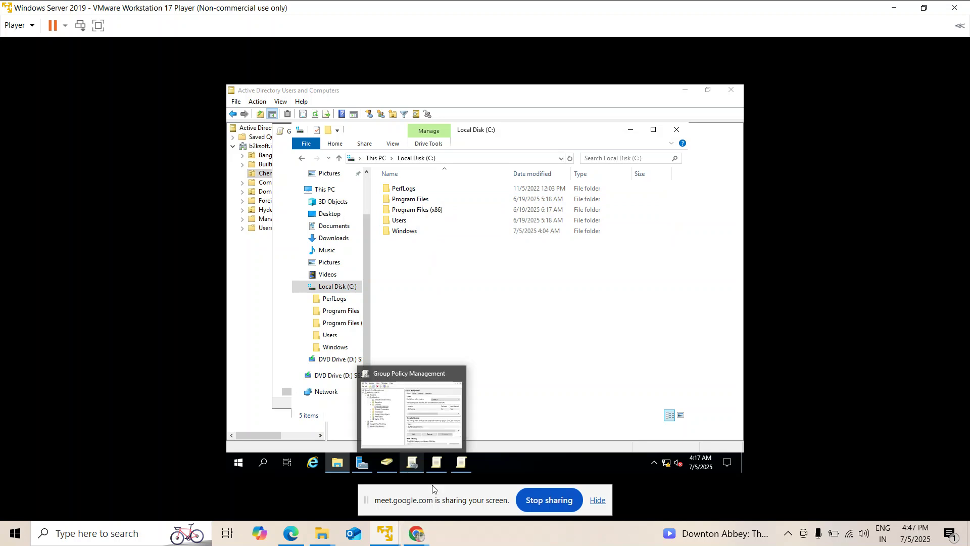
{"action": "mouse_move", "coordinate": [437, 464]}
{"action": "mouse_move", "coordinate": [385, 533]}
{"action": "left_click", "coordinate": [454, 448]}
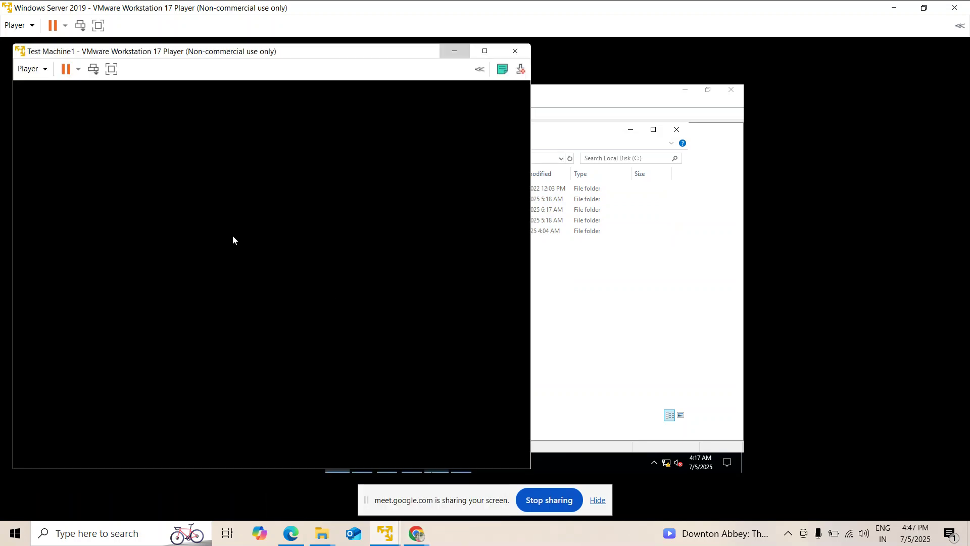
{"action": "left_click", "coordinate": [93, 68]}
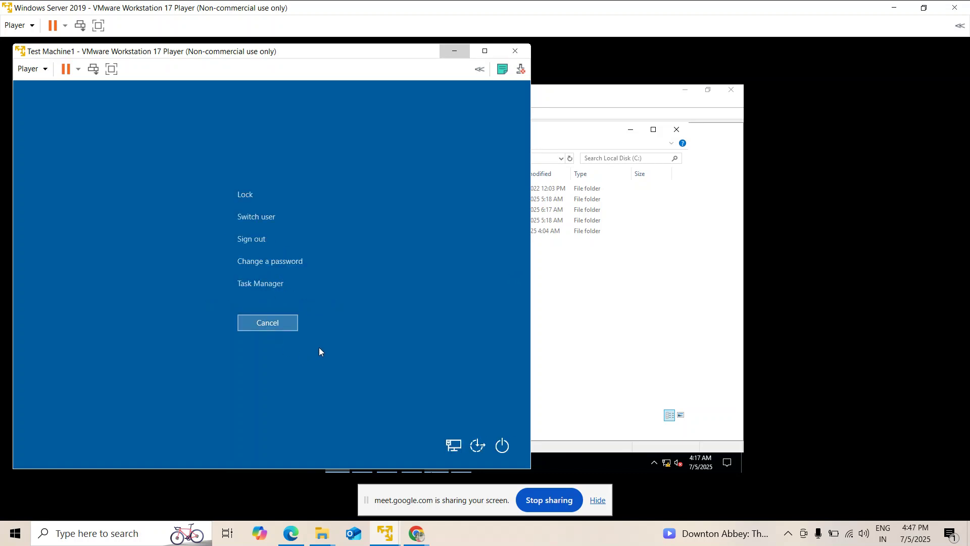
Cancel the Ctrl+Alt+Del screen and wait for Test Machine1's black desktop.
{"action": "left_click", "coordinate": [274, 323]}
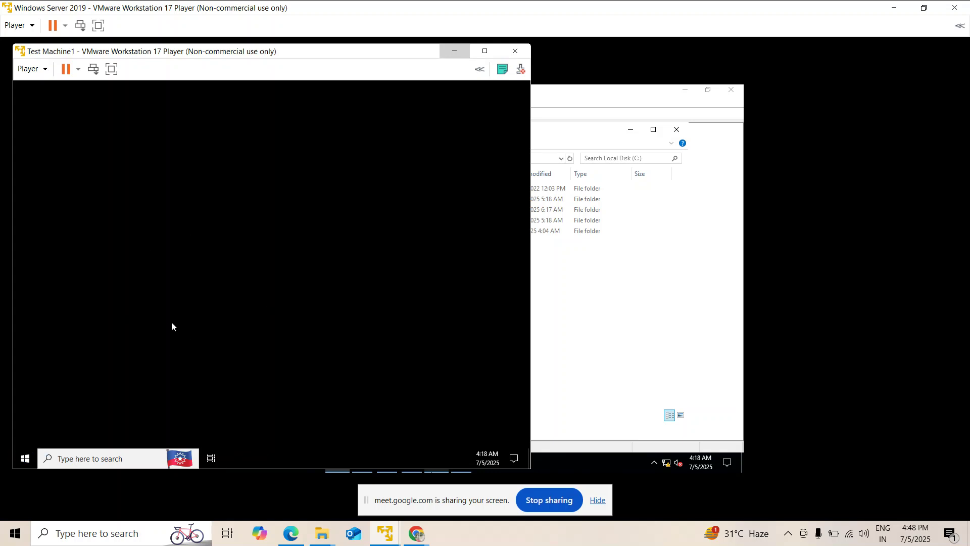
Expand User Configuration > Policies > Administrative Templates > Desktop and open Desktop Wallpaper.
{"action": "left_click", "coordinate": [454, 51]}
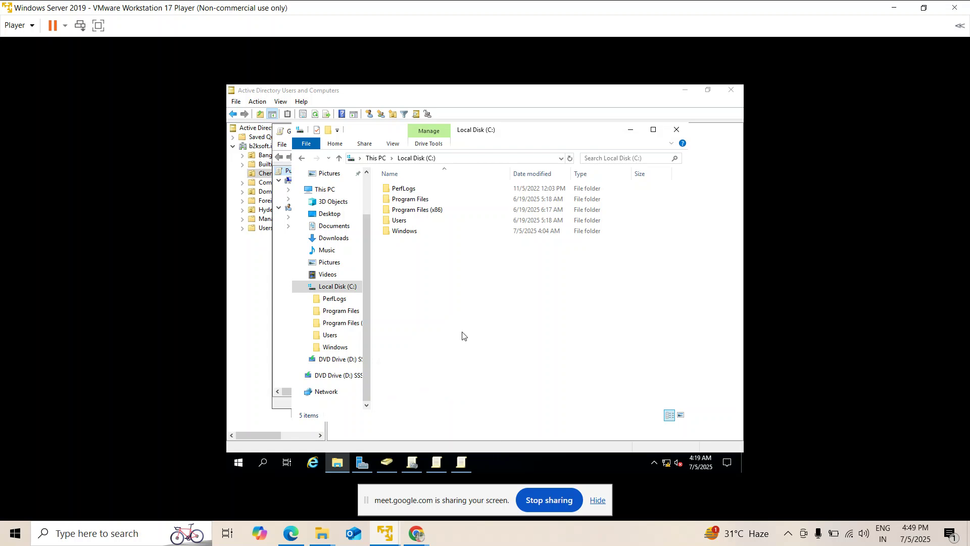
{"action": "left_click", "coordinate": [462, 463]}
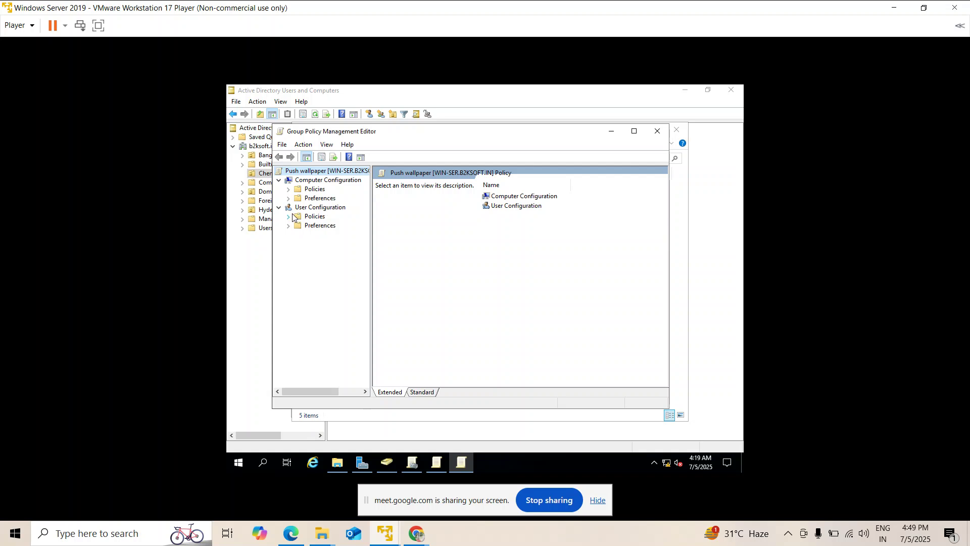
{"action": "left_click", "coordinate": [289, 216]}
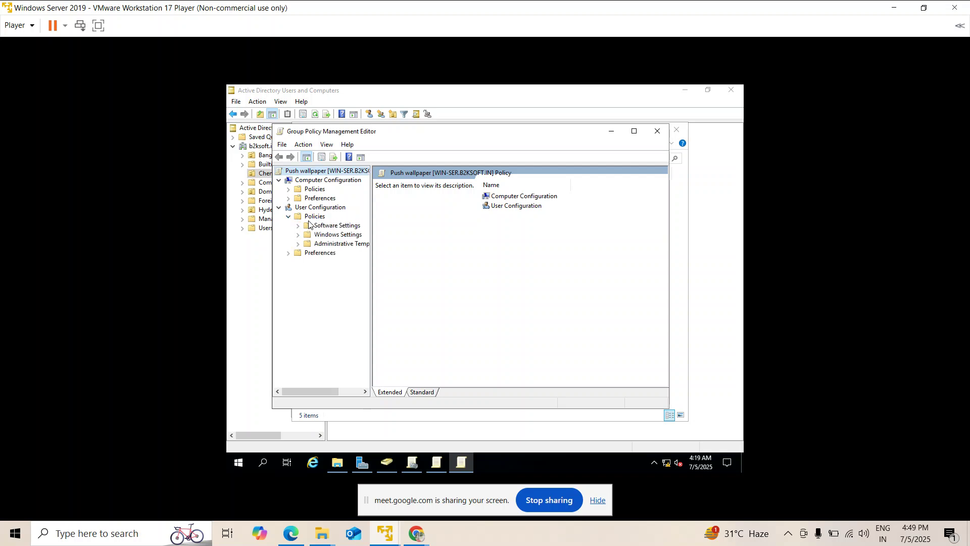
{"action": "left_click", "coordinate": [298, 243]}
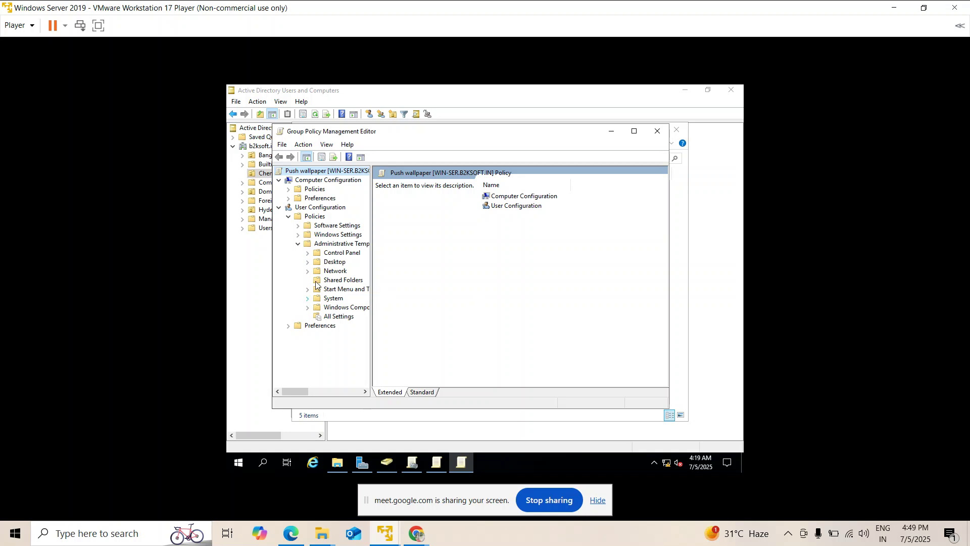
{"action": "left_click", "coordinate": [307, 262]}
{"action": "left_click", "coordinate": [344, 280]}
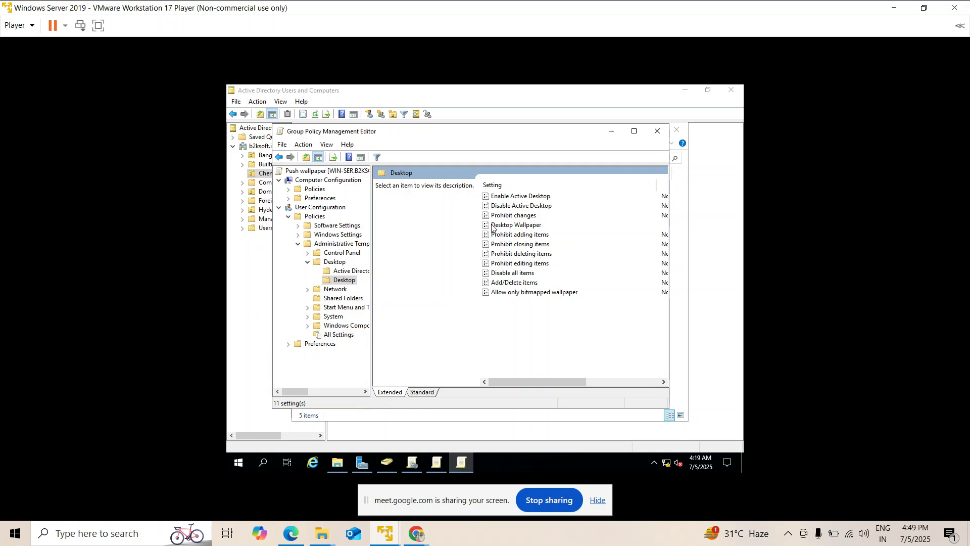
{"action": "double_click", "coordinate": [493, 226]}
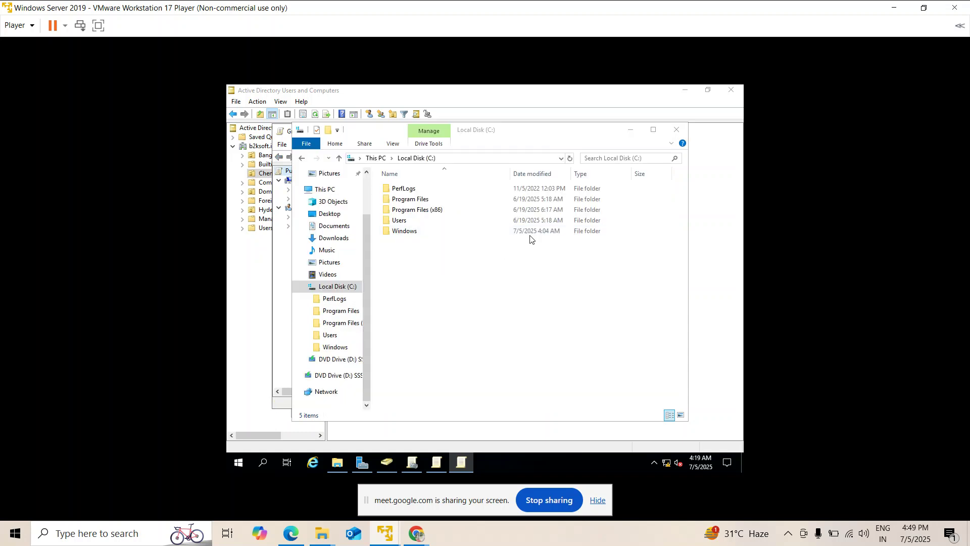
{"action": "left_click", "coordinate": [631, 131]}
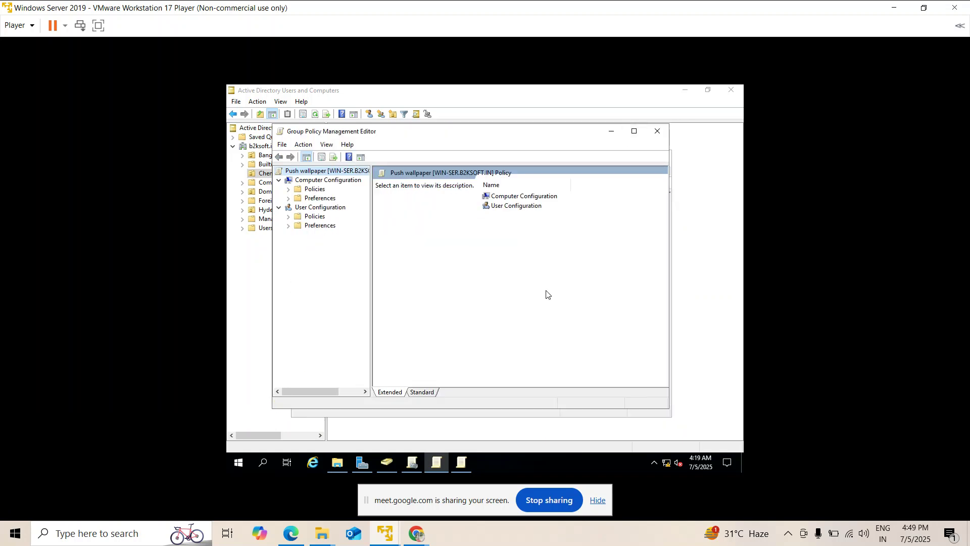
Review Desktop Wallpaper Enabled with \\WIN-SER\CommonWall image and Fill style, then show Server Manager.
{"action": "left_click", "coordinate": [612, 132]}
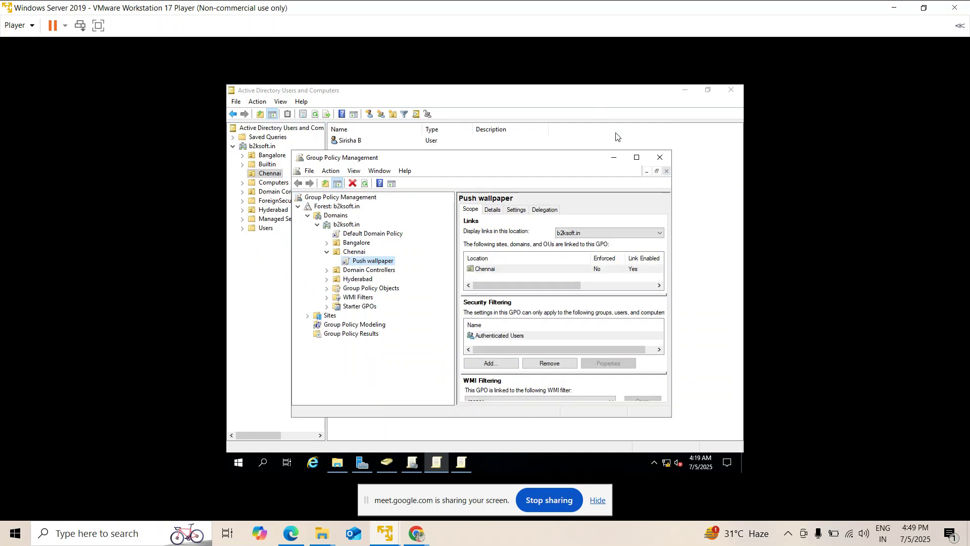
{"action": "left_click", "coordinate": [461, 463]}
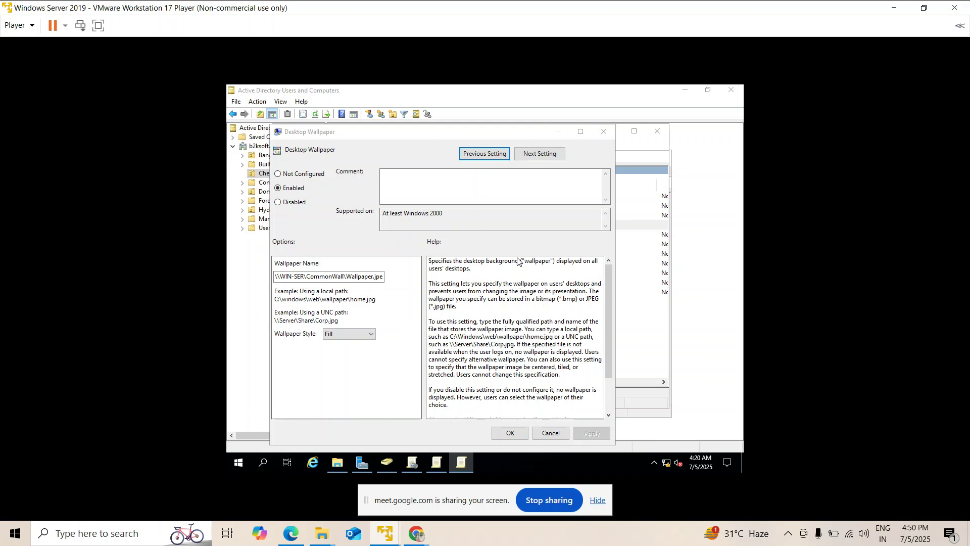
{"action": "left_click", "coordinate": [362, 462]}
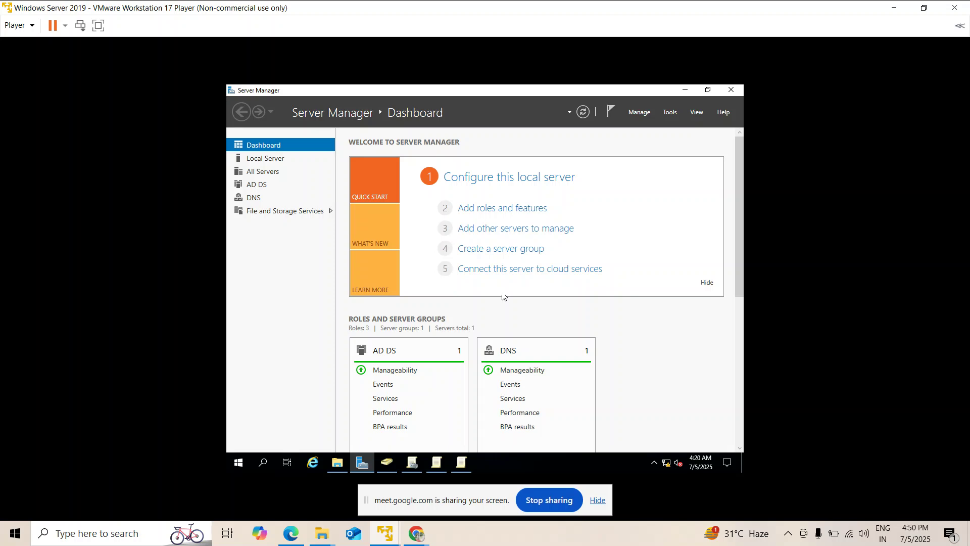
Launch Group Policy Management from Server Manager's Tools menu, then return to the Desktop Wallpaper dialog.
{"action": "left_click", "coordinate": [670, 113]}
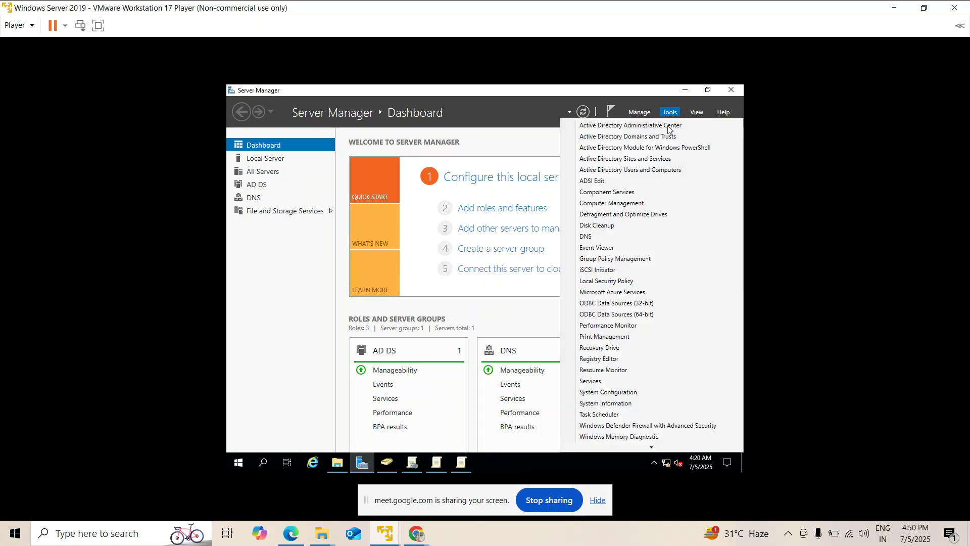
{"action": "left_click", "coordinate": [630, 261]}
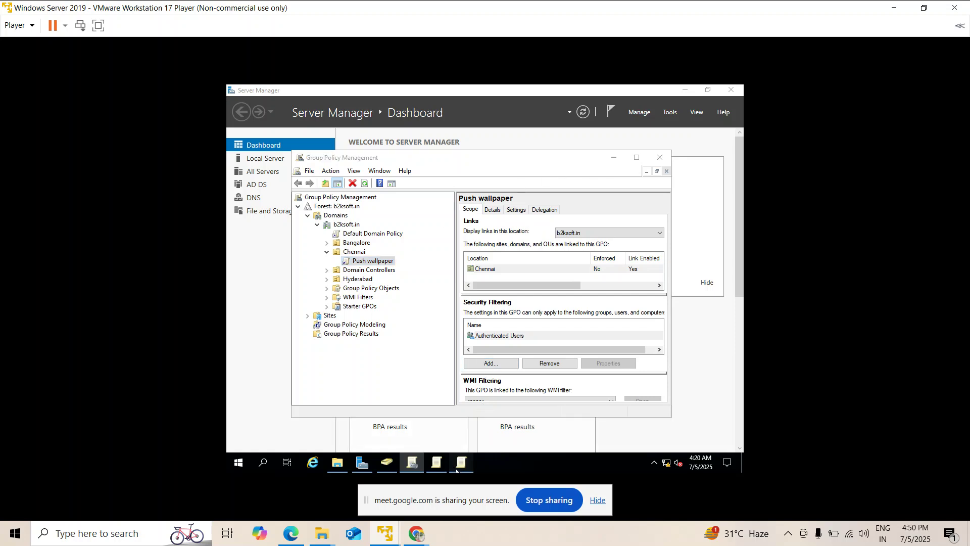
{"action": "left_click", "coordinate": [455, 469]}
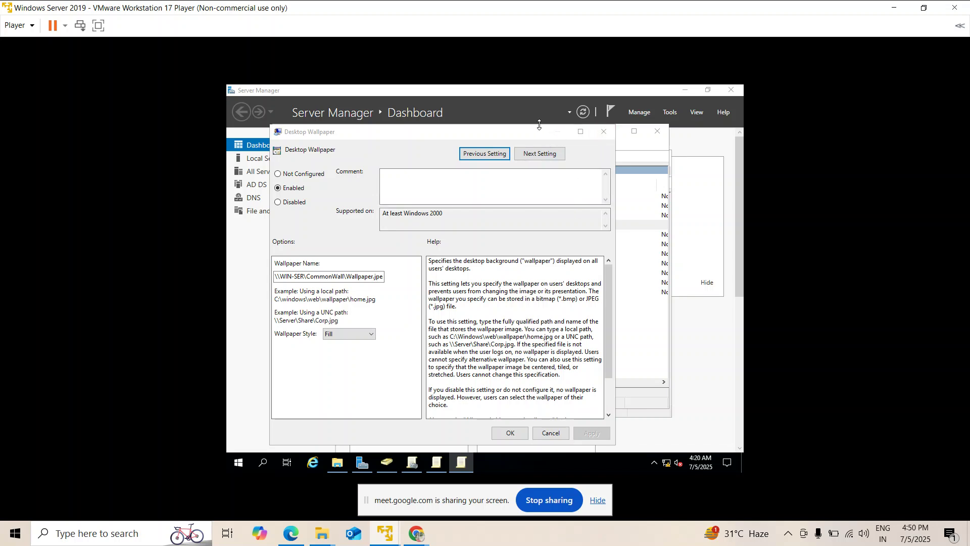
Expand User Configuration > Policies > Administrative Templates > Desktop to list its 11 policy settings.
{"action": "left_click", "coordinate": [436, 463]}
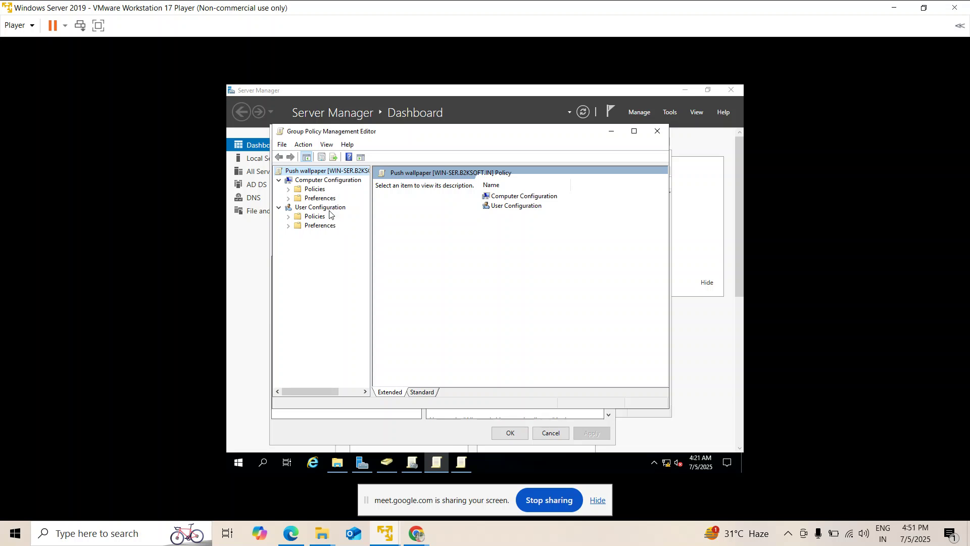
{"action": "left_click", "coordinate": [289, 220]}
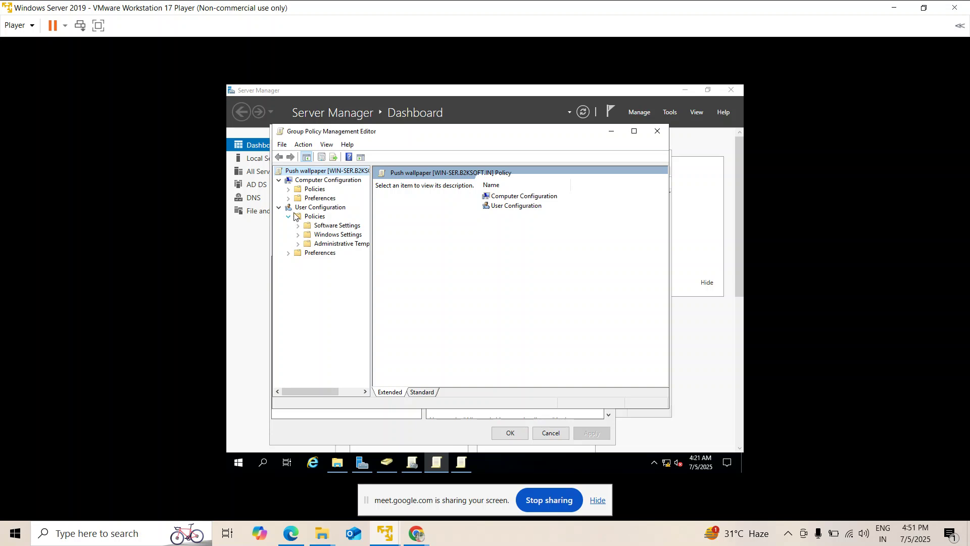
{"action": "left_click", "coordinate": [298, 245]}
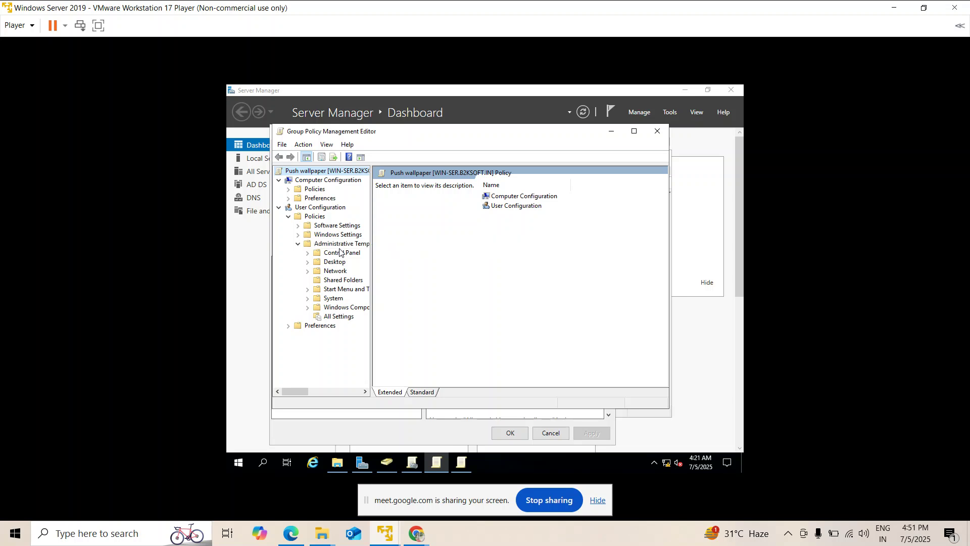
{"action": "left_click", "coordinate": [308, 262]}
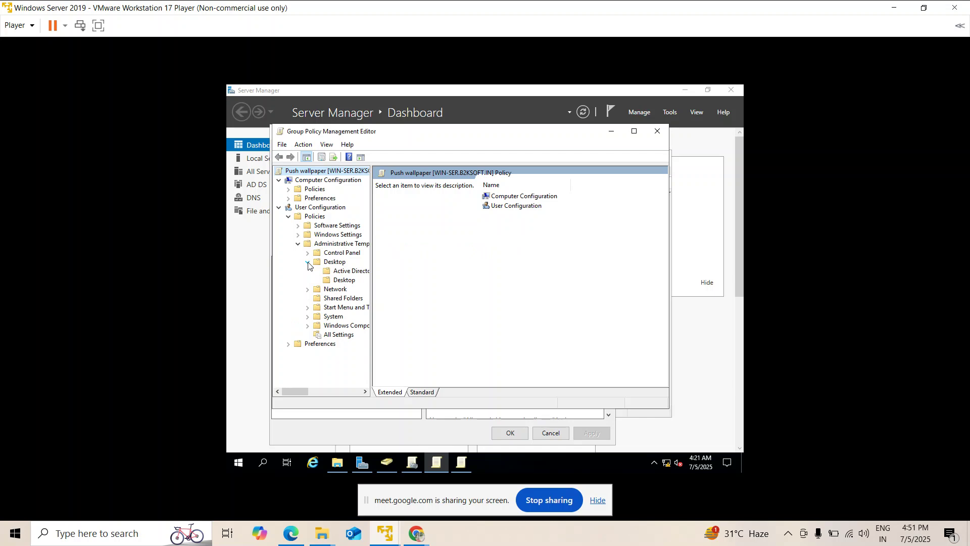
{"action": "left_click", "coordinate": [339, 283]}
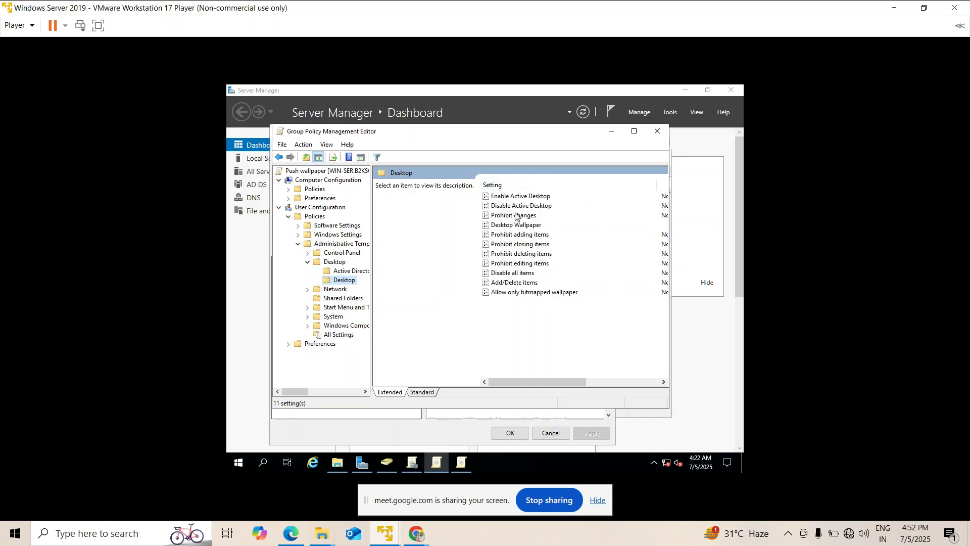
Open the Desktop Wallpaper setting to review its Wallpaper Name path, then switch to Test Machine1.
{"action": "double_click", "coordinate": [514, 226]}
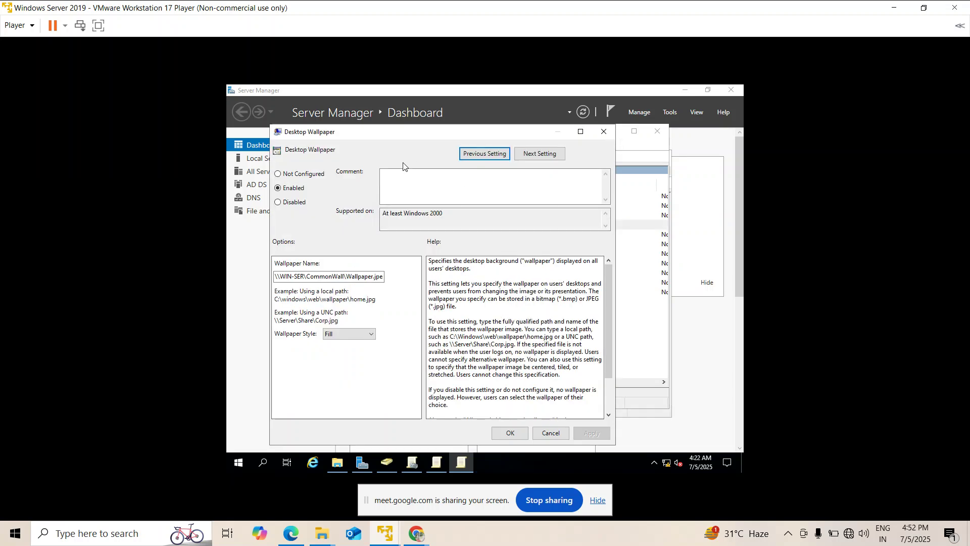
{"action": "left_click", "coordinate": [344, 276]}
{"action": "mouse_move", "coordinate": [386, 531]}
{"action": "left_click", "coordinate": [426, 468]}
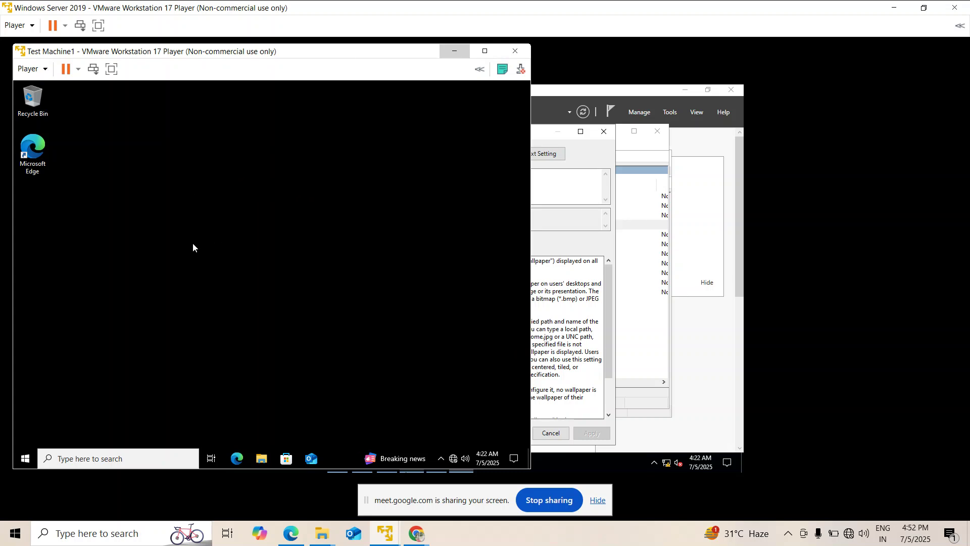
Leave Test Machine1's black desktop and bring the Windows Server VM back in front.
{"action": "left_click_drag", "start_coordinate": [235, 208], "coordinate": [175, 237]}
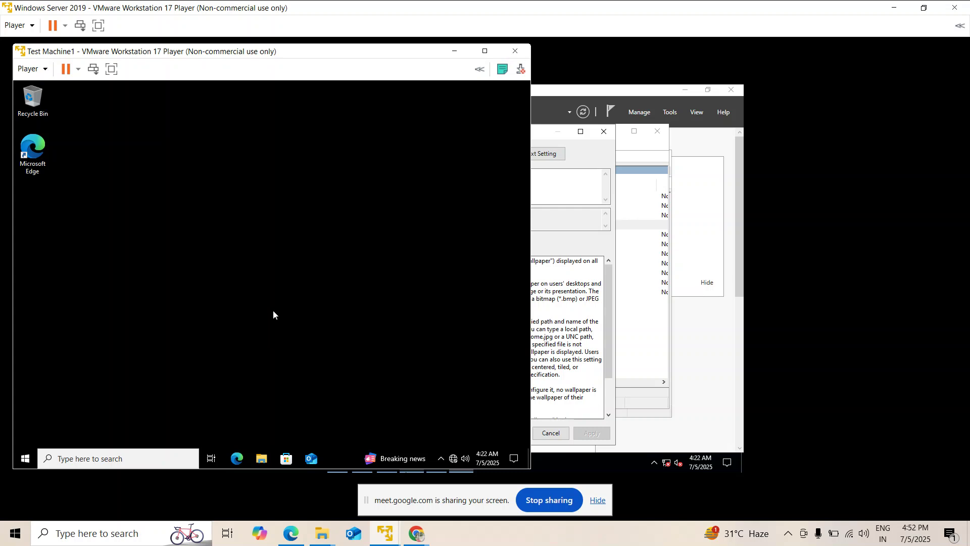
{"action": "left_click", "coordinate": [592, 160]}
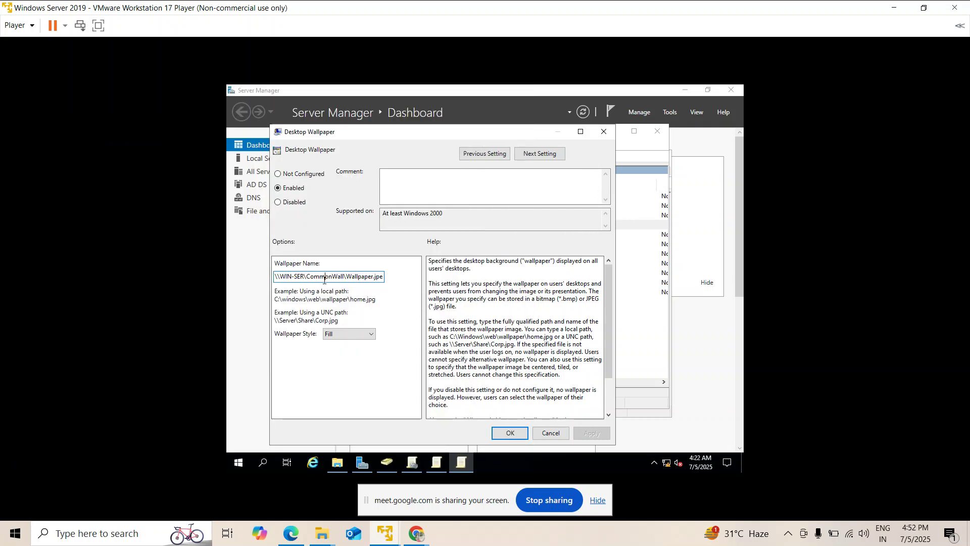
Clear the Wallpaper Name path, then open File Explorer on Local Disk (C:).
{"action": "double_click", "coordinate": [324, 277]}
{"action": "key", "text": "BackSpace"}
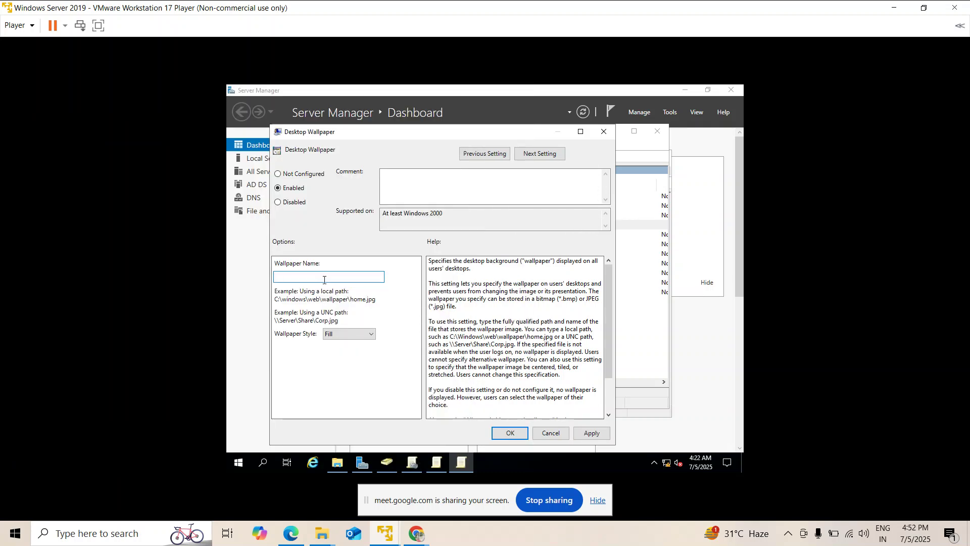
{"action": "left_click", "coordinate": [415, 468]}
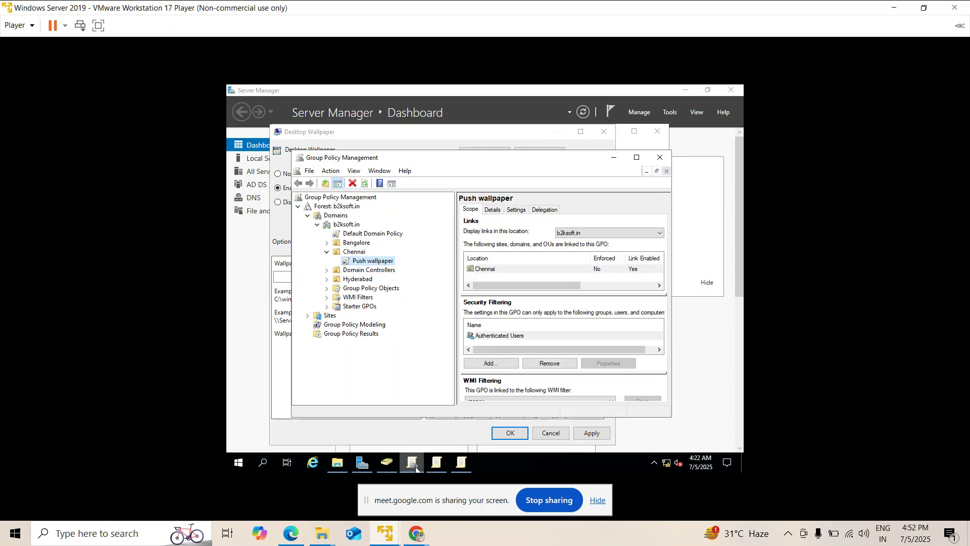
{"action": "left_click", "coordinate": [338, 463]}
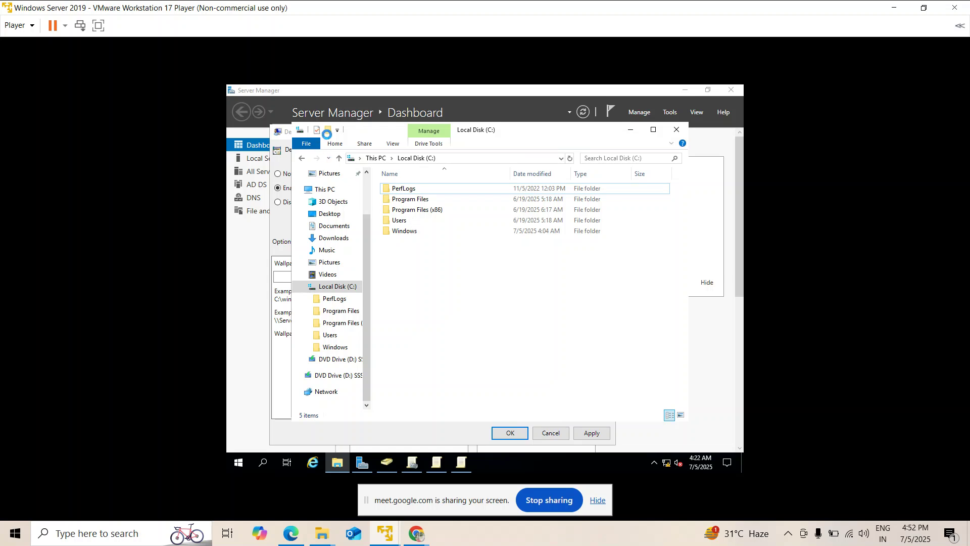
Create a new folder named CommonWall on the C: drive.
{"action": "right_click", "coordinate": [512, 347]}
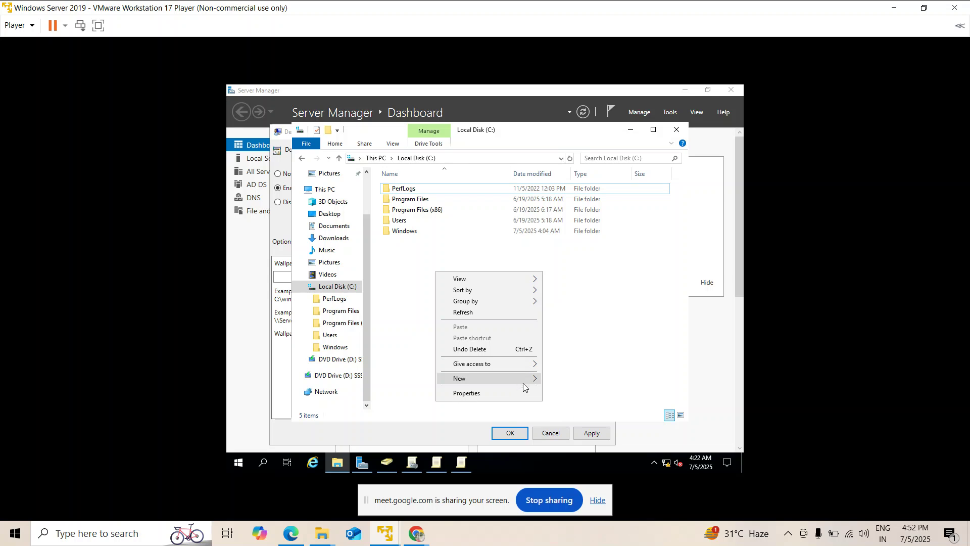
{"action": "left_click", "coordinate": [554, 380]}
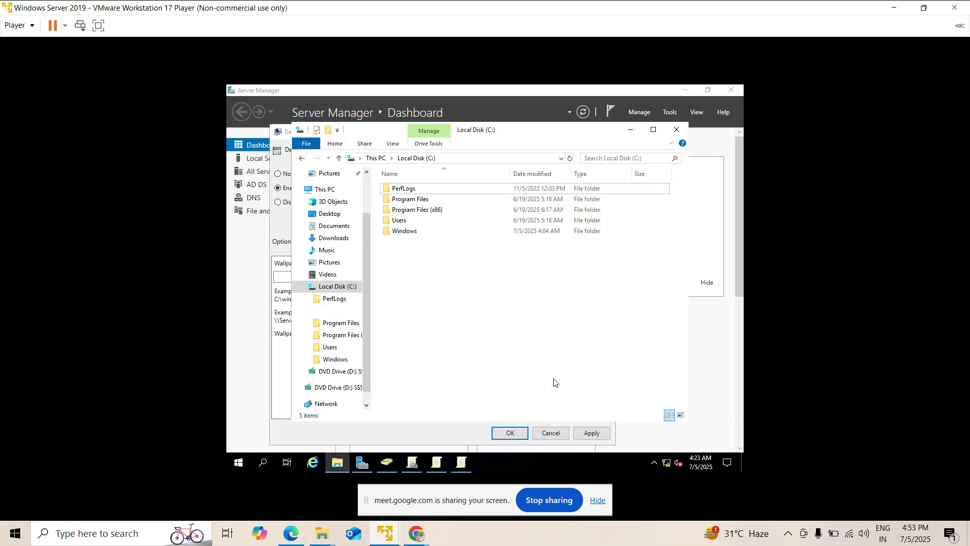
{"action": "type", "text": "Comm"}
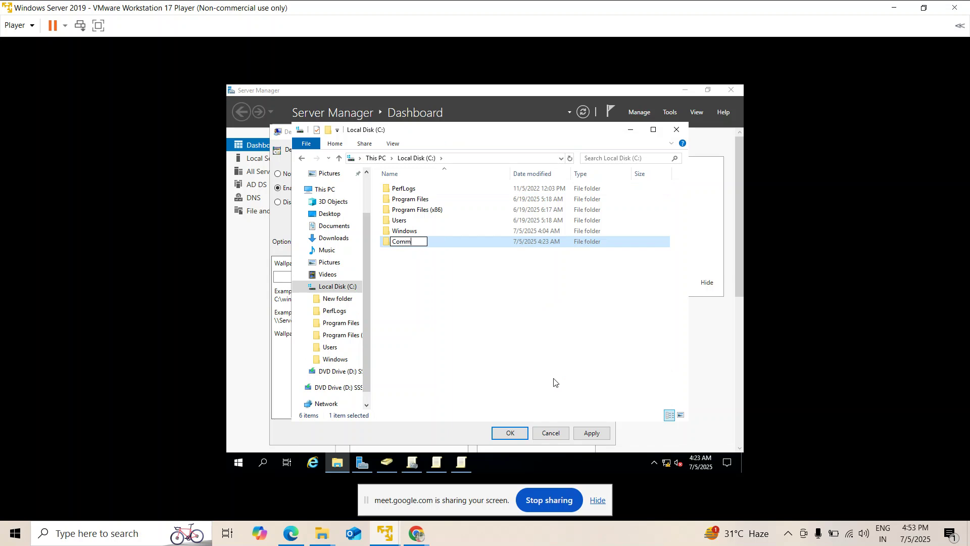
{"action": "type", "text": "onWall"}
{"action": "key", "text": "Return"}
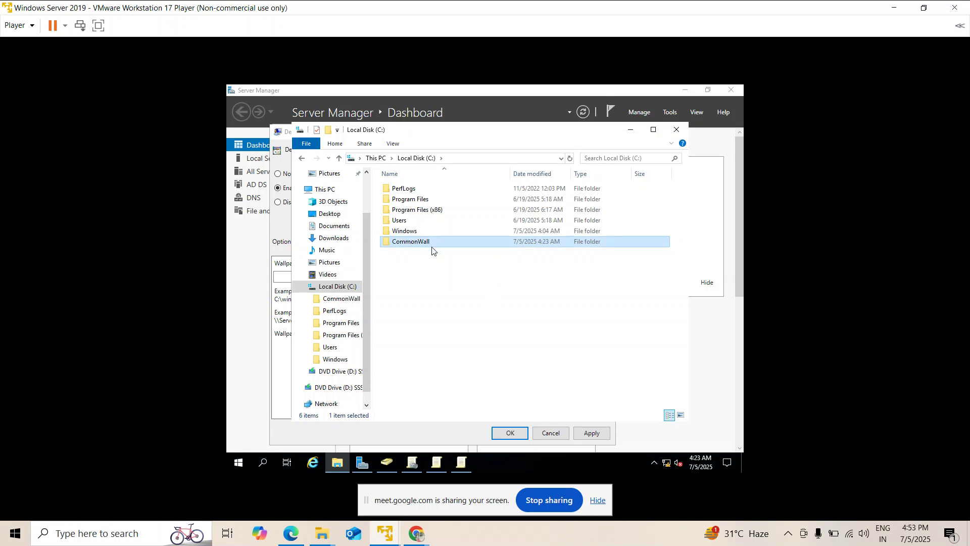
Copy the Office and Wallpaper pictures from Pictures into CommonWall, then open the folder's properties.
{"action": "left_click", "coordinate": [332, 264]}
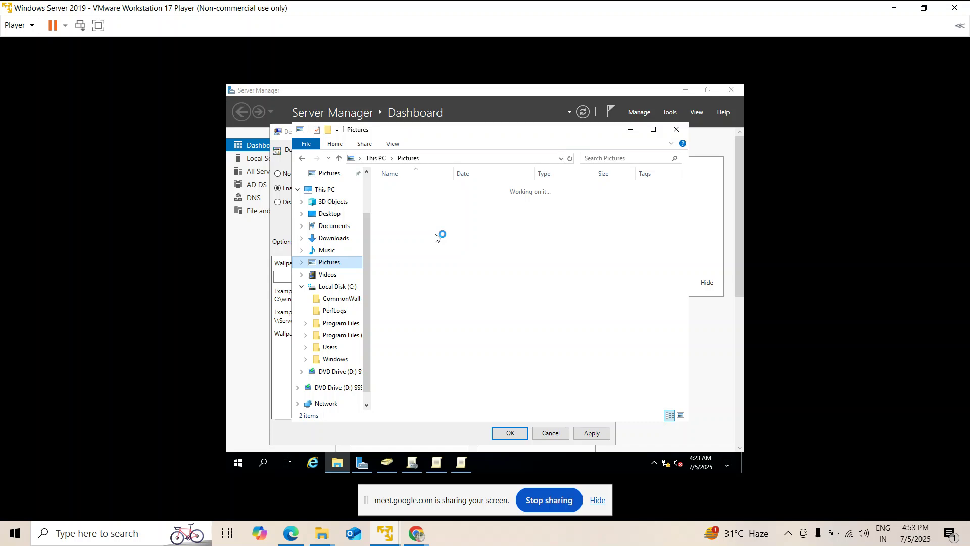
{"action": "left_click_drag", "start_coordinate": [415, 194], "coordinate": [422, 222]}
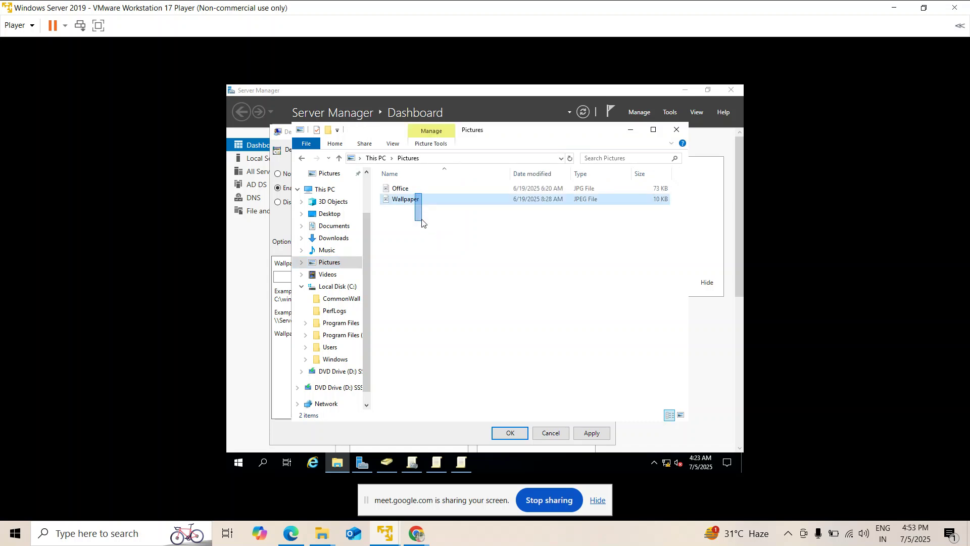
{"action": "key", "text": "ctrl+a"}
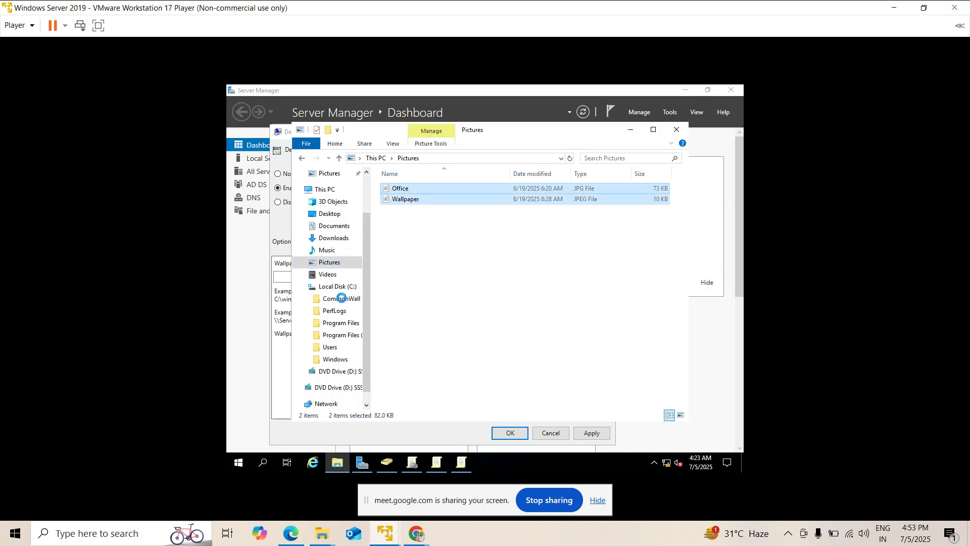
{"action": "left_click", "coordinate": [342, 299]}
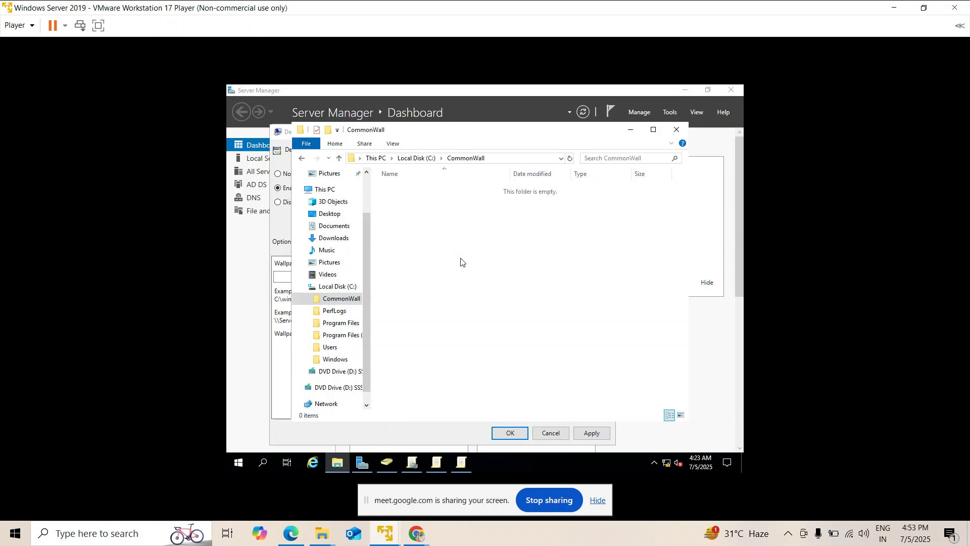
{"action": "key", "text": "ctrl+v"}
{"action": "left_click", "coordinate": [422, 159]}
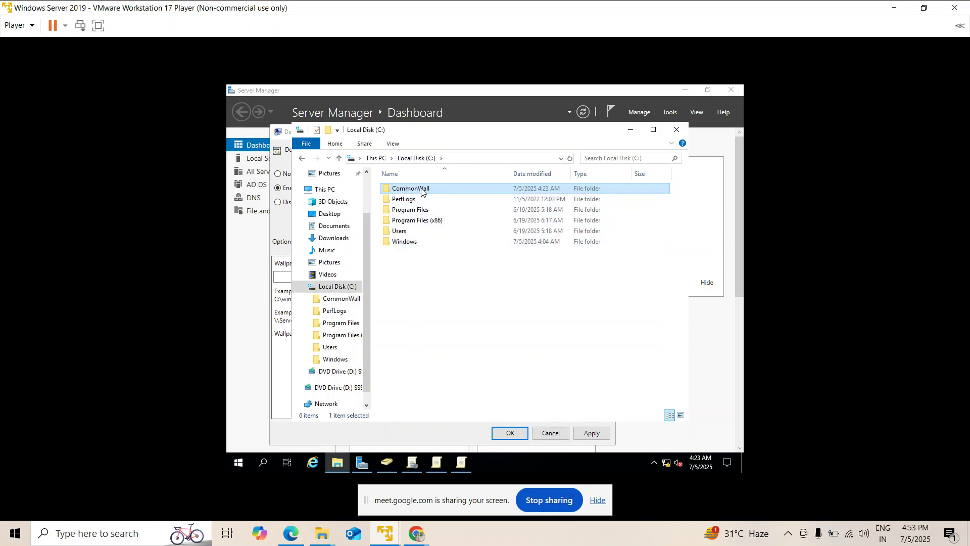
{"action": "key", "text": "shift+F10"}
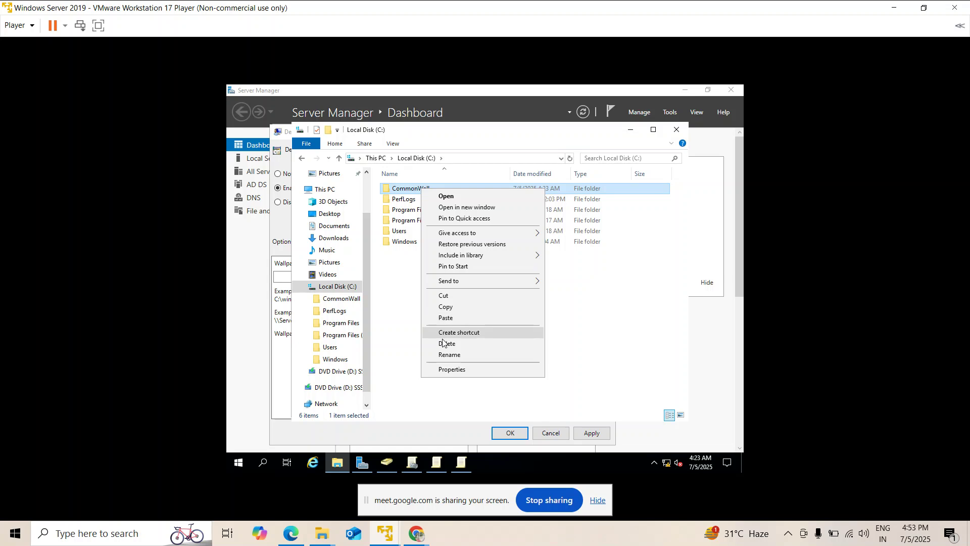
{"action": "left_click", "coordinate": [446, 370]}
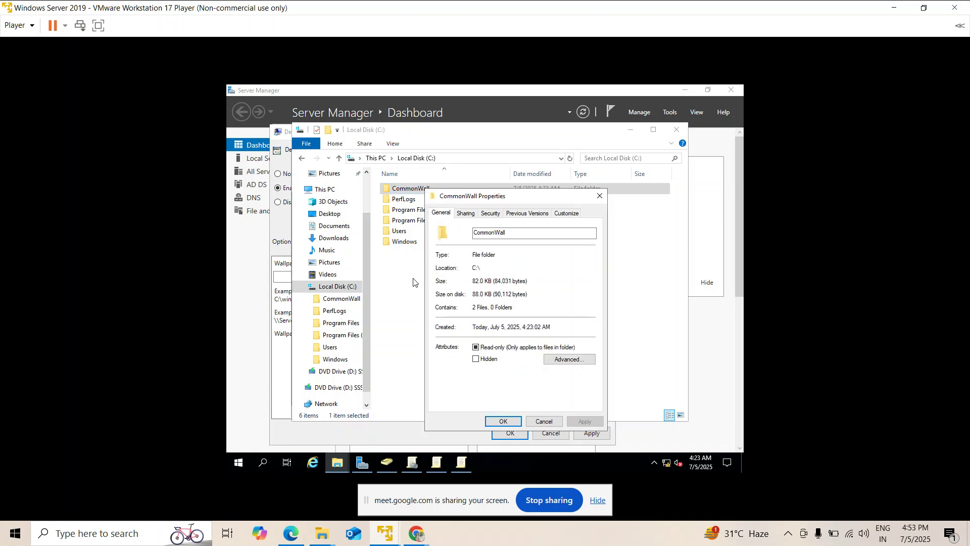
Share CommonWall through Advanced Sharing, granting Everyone Full Control in the share permissions.
{"action": "left_click", "coordinate": [466, 213]}
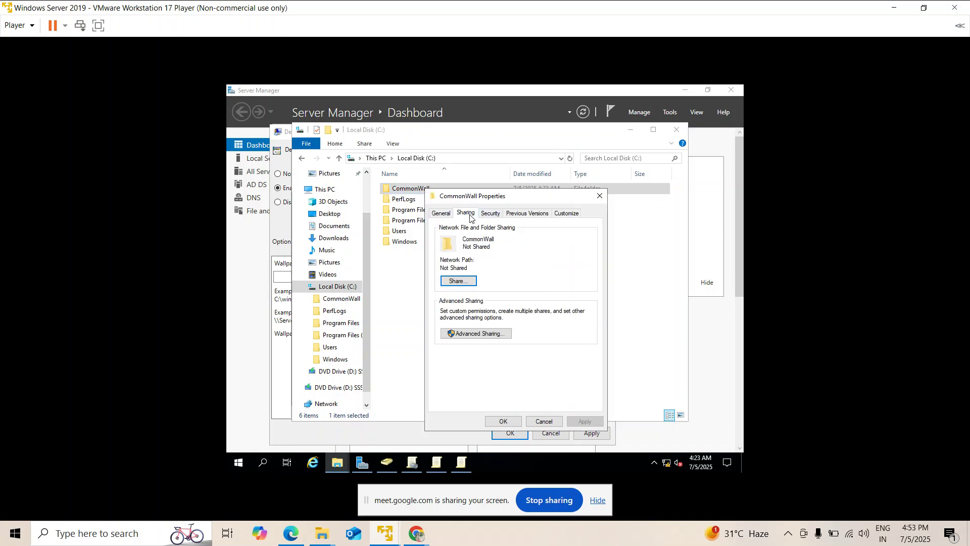
{"action": "left_click", "coordinate": [473, 334]}
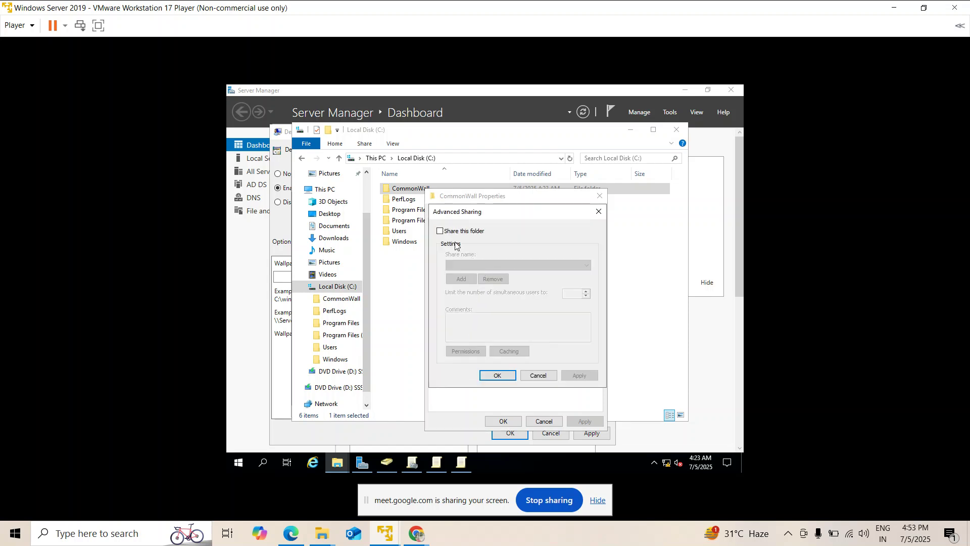
{"action": "left_click", "coordinate": [440, 232]}
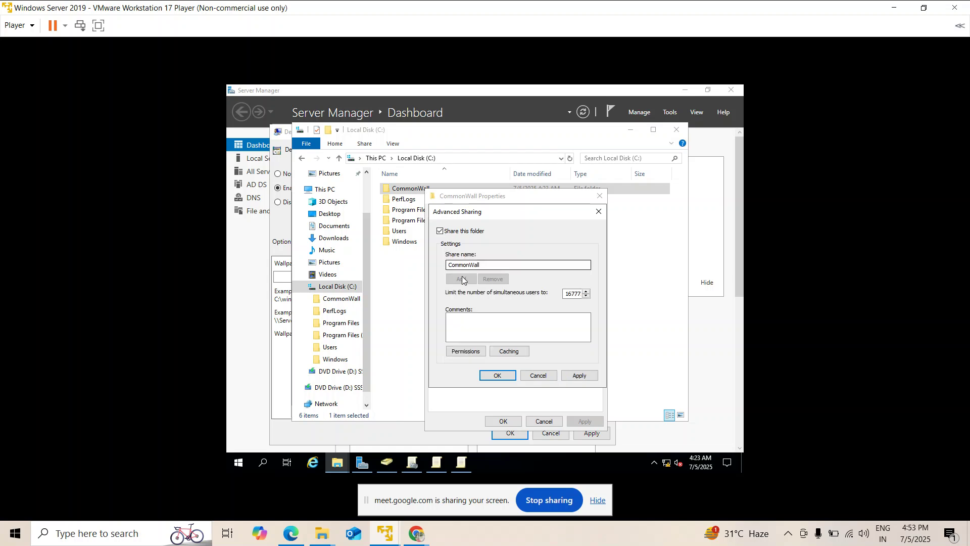
{"action": "left_click", "coordinate": [466, 352]}
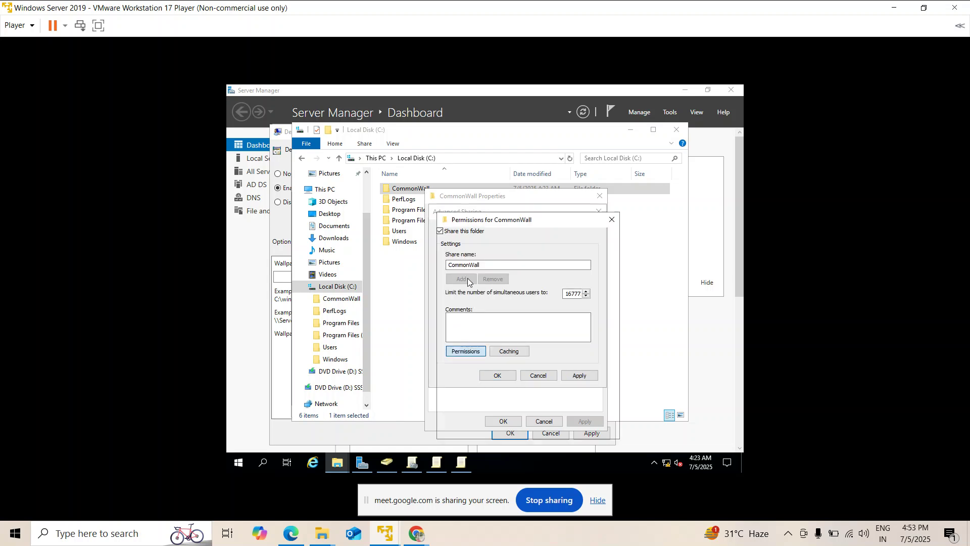
{"action": "left_click", "coordinate": [558, 342]}
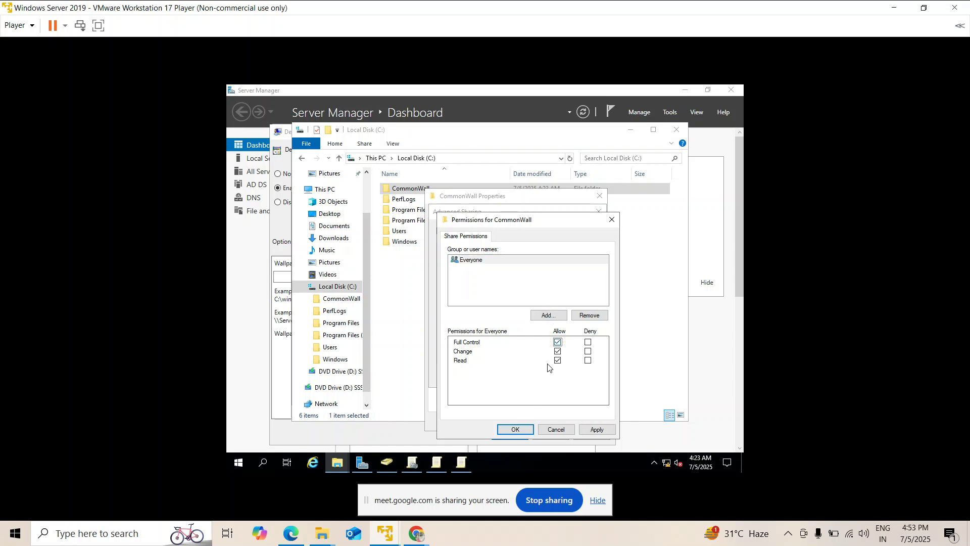
{"action": "left_click", "coordinate": [595, 430]}
{"action": "left_click", "coordinate": [515, 429]}
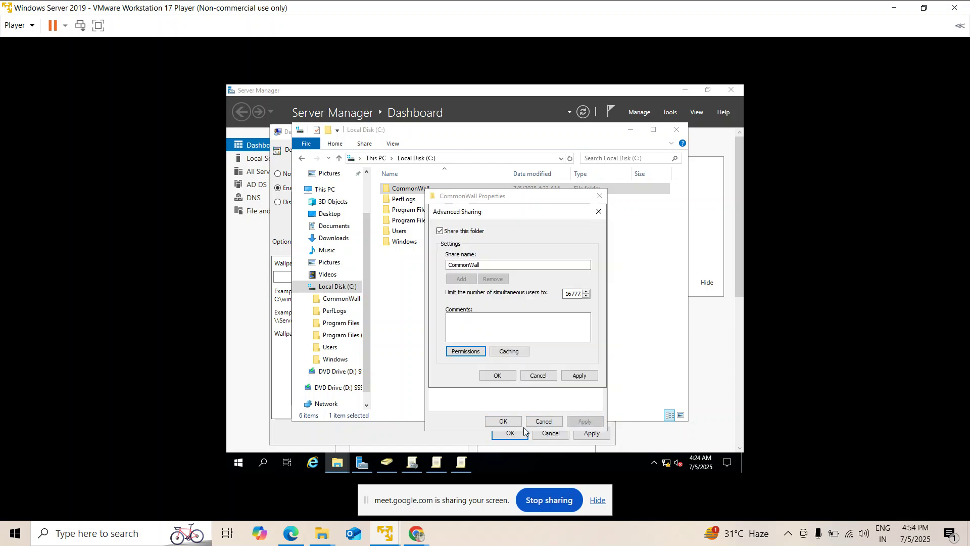
{"action": "left_click", "coordinate": [580, 375]}
{"action": "left_click", "coordinate": [507, 377]}
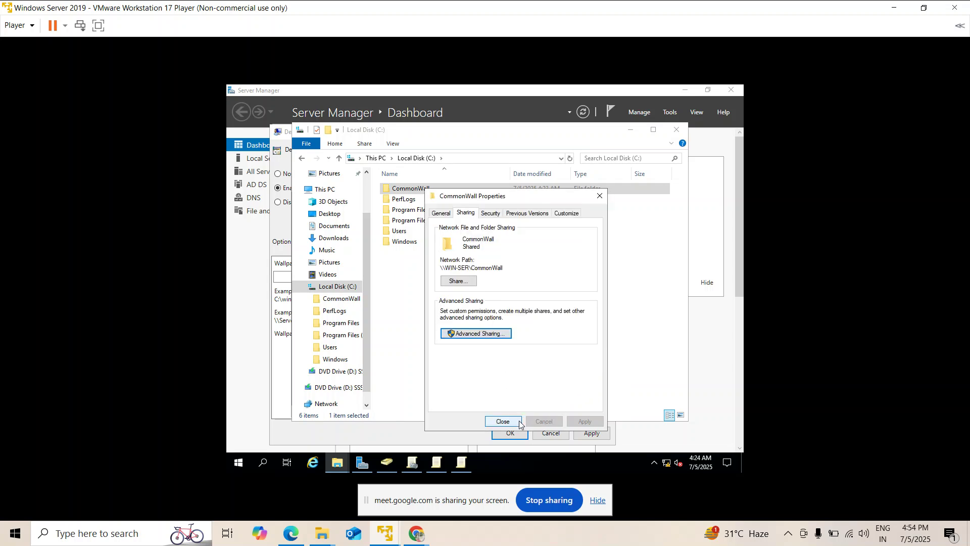
{"action": "left_click", "coordinate": [520, 420]}
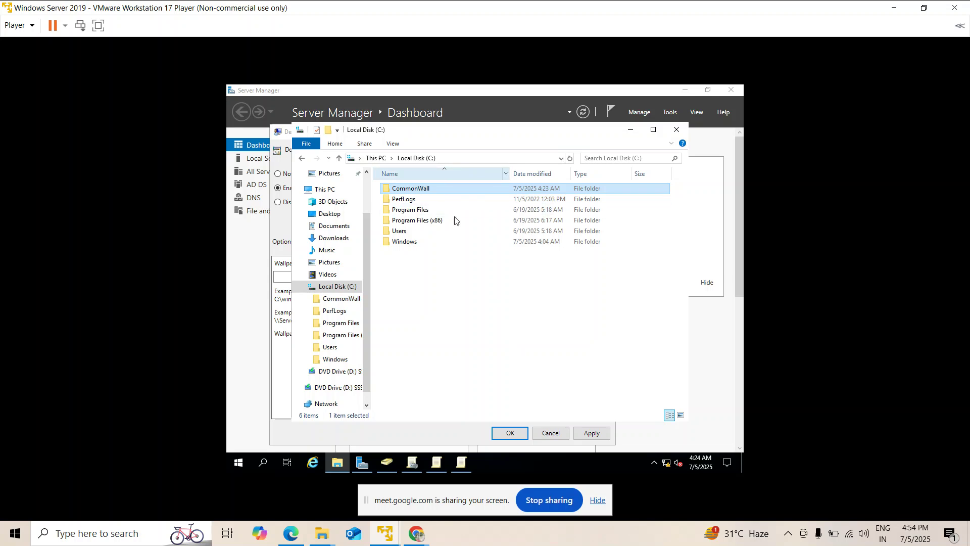
Open CommonWall and preview the Wallpaper picture.
{"action": "double_click", "coordinate": [432, 188]}
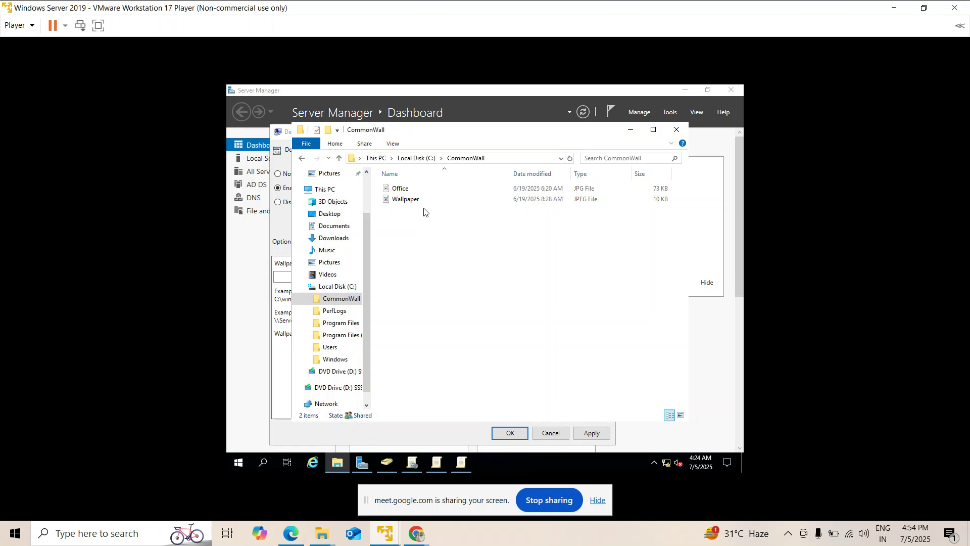
{"action": "left_click", "coordinate": [422, 201]}
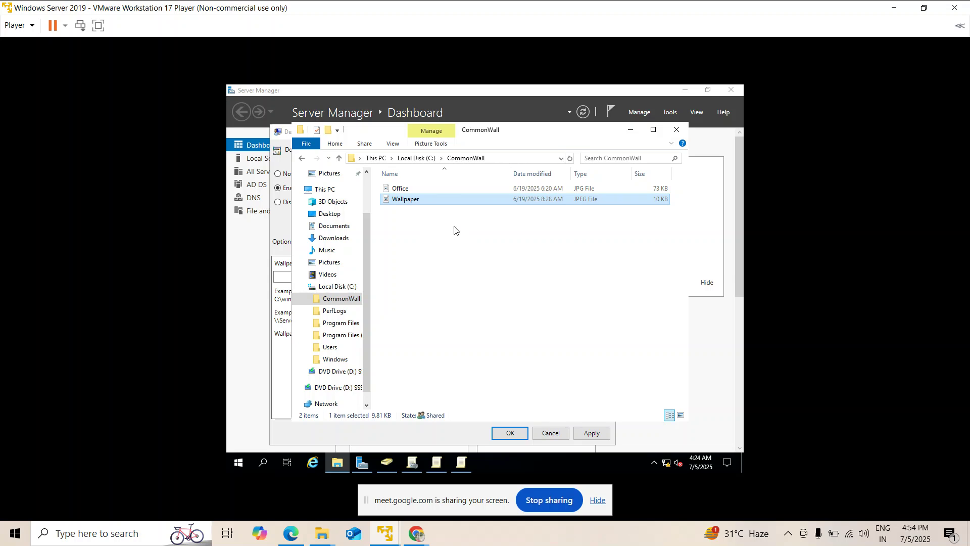
{"action": "double_click", "coordinate": [428, 198]}
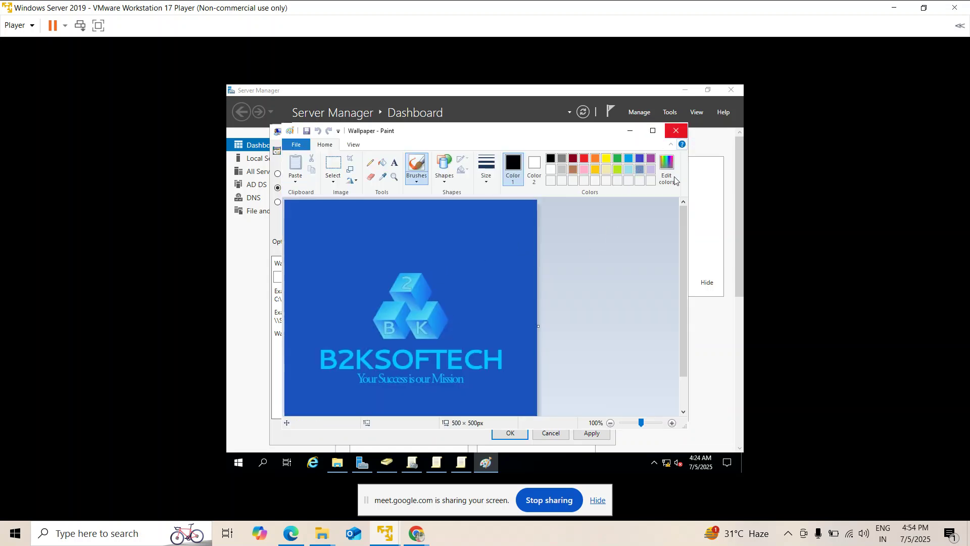
{"action": "left_click", "coordinate": [677, 132]}
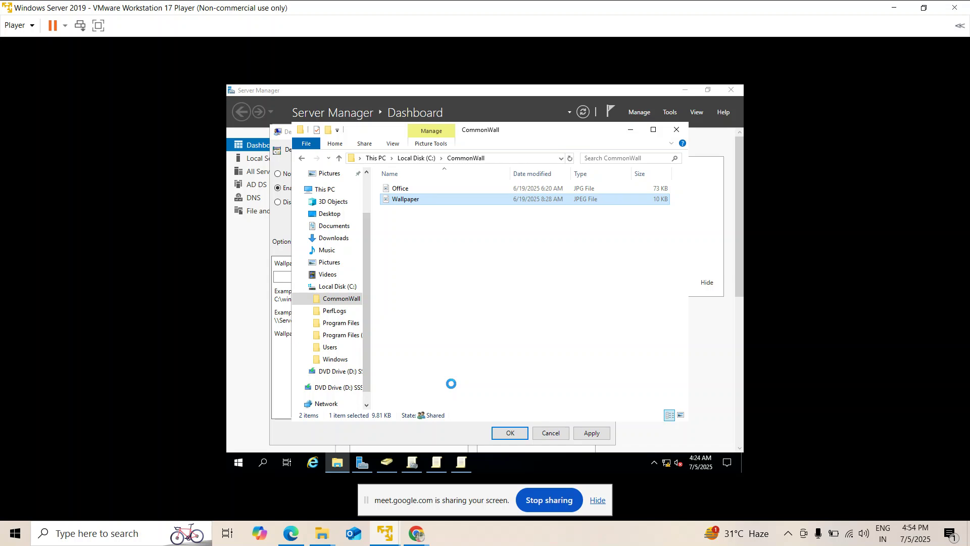
Check the Wallpaper file's location C:\CommonWall in its properties, then return to the Desktop Wallpaper policy.
{"action": "key", "text": "shift+F10"}
{"action": "left_click", "coordinate": [472, 410]}
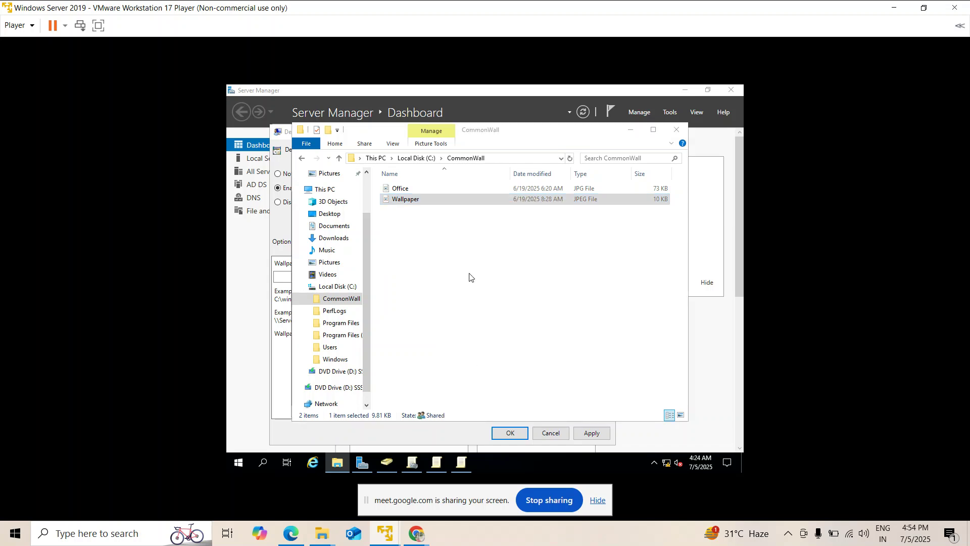
{"action": "key", "text": "alt+Return"}
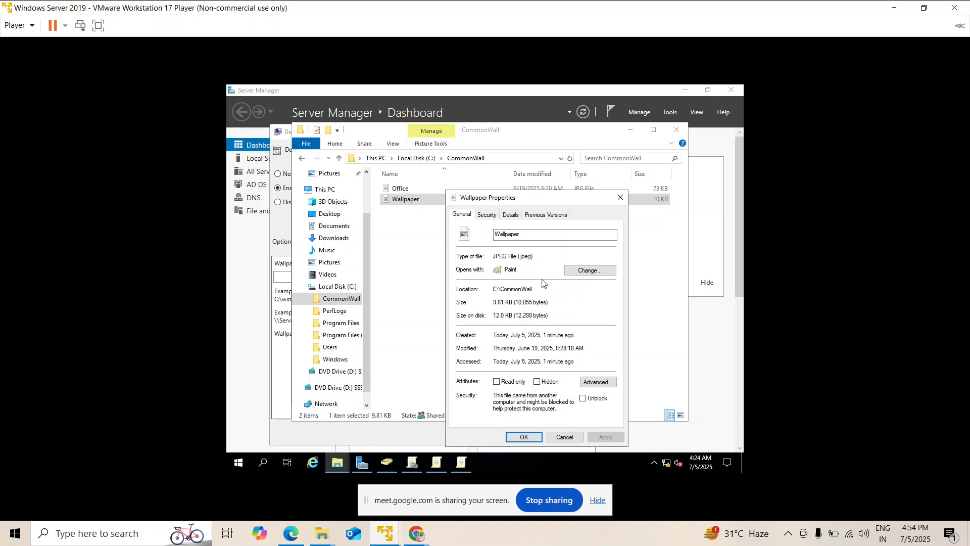
{"action": "left_click_drag", "start_coordinate": [539, 286], "coordinate": [495, 290]}
{"action": "left_click", "coordinate": [517, 445]}
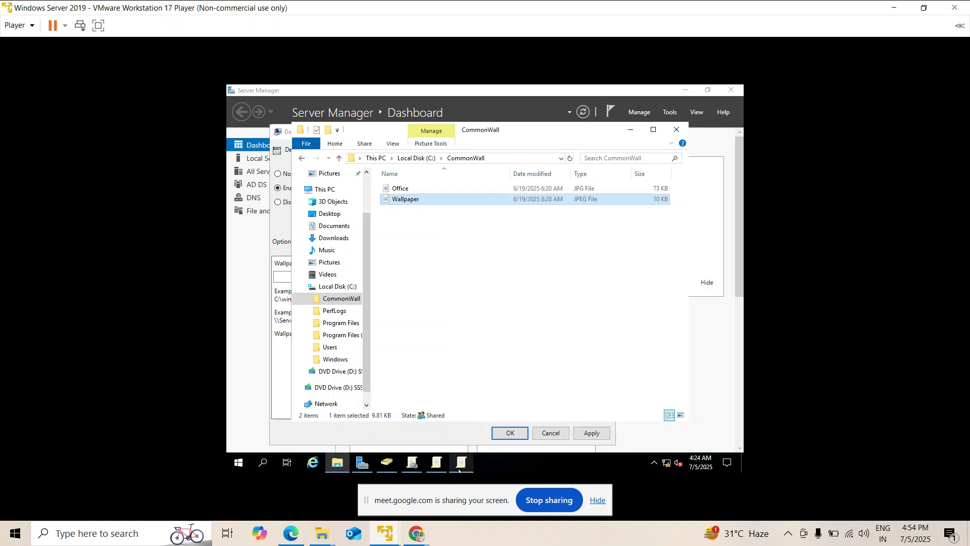
{"action": "left_click", "coordinate": [463, 466]}
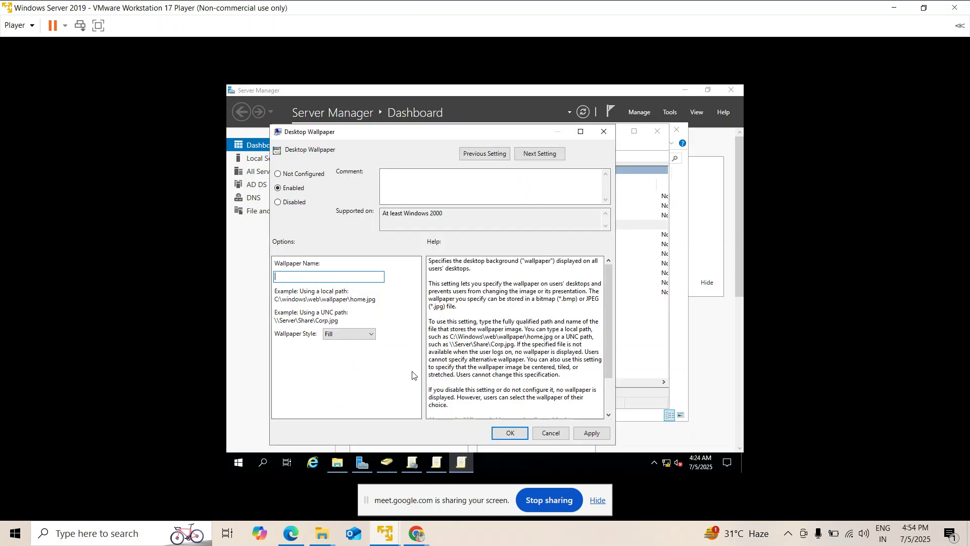
Paste \\WIN-SER\CommonWall\Wallpaper.jpeg into Wallpaper Name and check each part of the path.
{"action": "type", "text": "\\\\WIN-SER\\CommonWall\\Wallpaper.jpeg"}
{"action": "key", "text": "ctrl+a"}
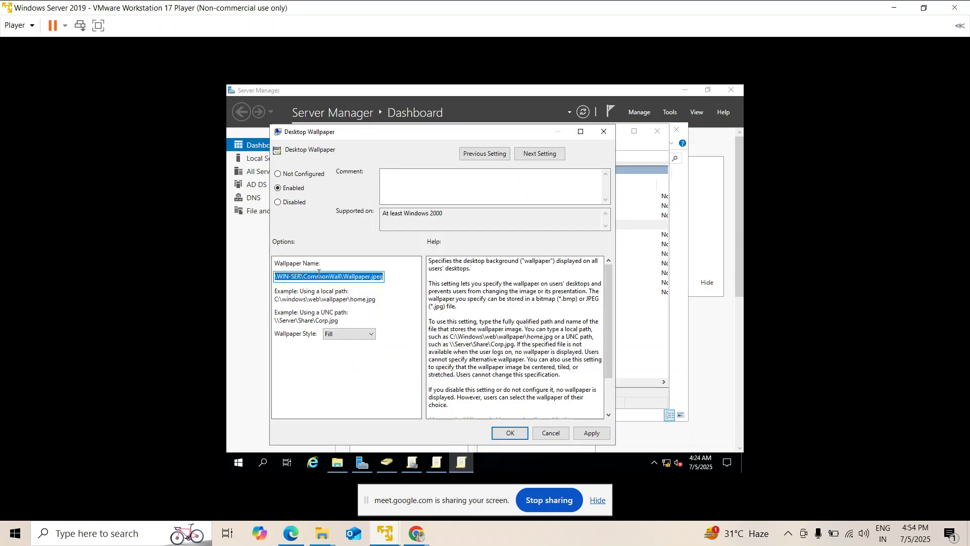
{"action": "left_click", "coordinate": [318, 276]}
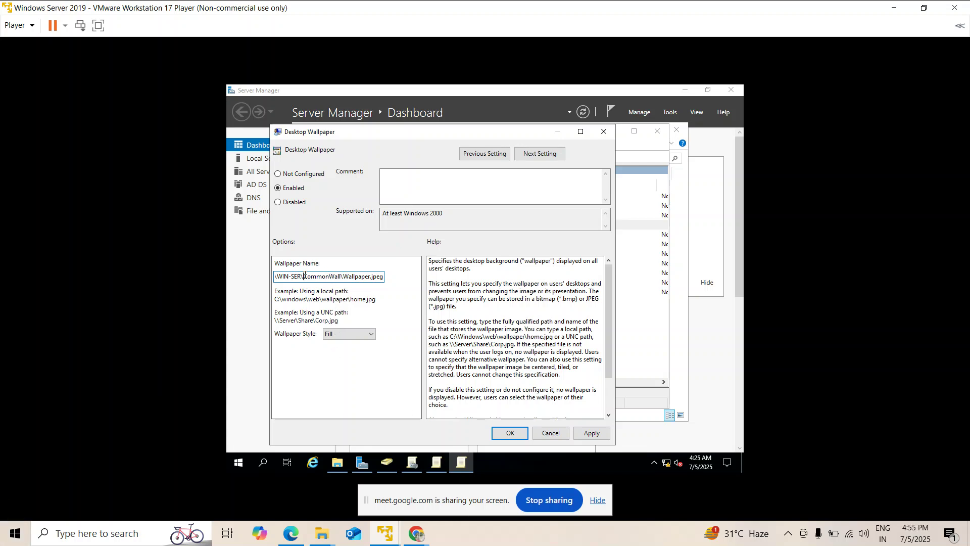
{"action": "key", "text": "Home"}
{"action": "key", "text": "ctrl+shift+Right"}
{"action": "left_click", "coordinate": [341, 276]}
{"action": "left_click_drag", "start_coordinate": [306, 276], "coordinate": [345, 279]}
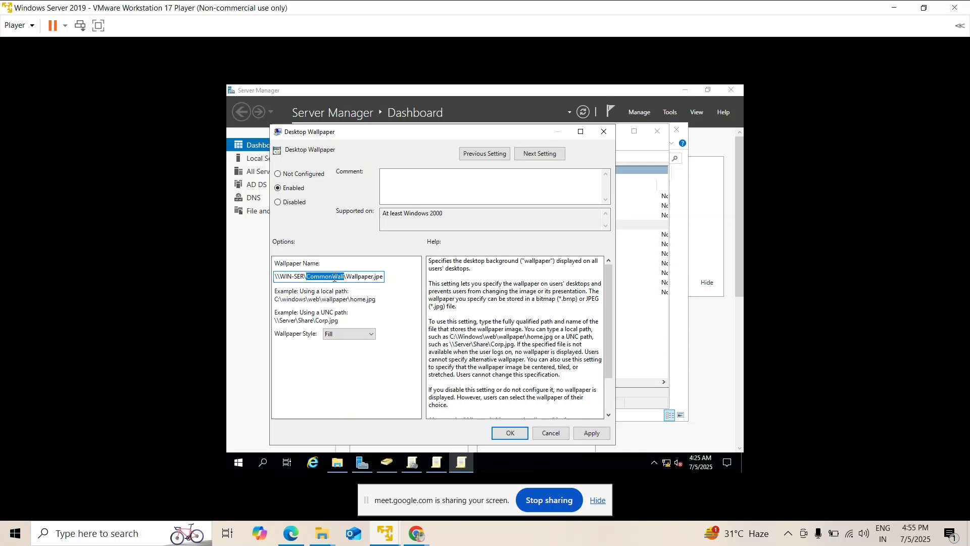
{"action": "left_click", "coordinate": [313, 276]}
{"action": "left_click_drag", "start_coordinate": [344, 277], "coordinate": [406, 277]}
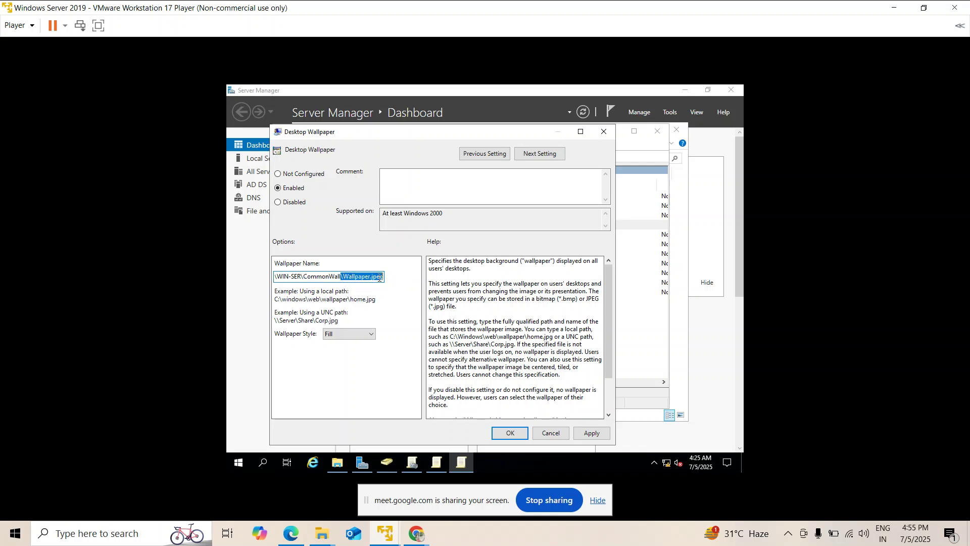
Verify the file name against the CommonWall folder, then apply and save the policy with Fill style.
{"action": "left_click", "coordinate": [344, 459]}
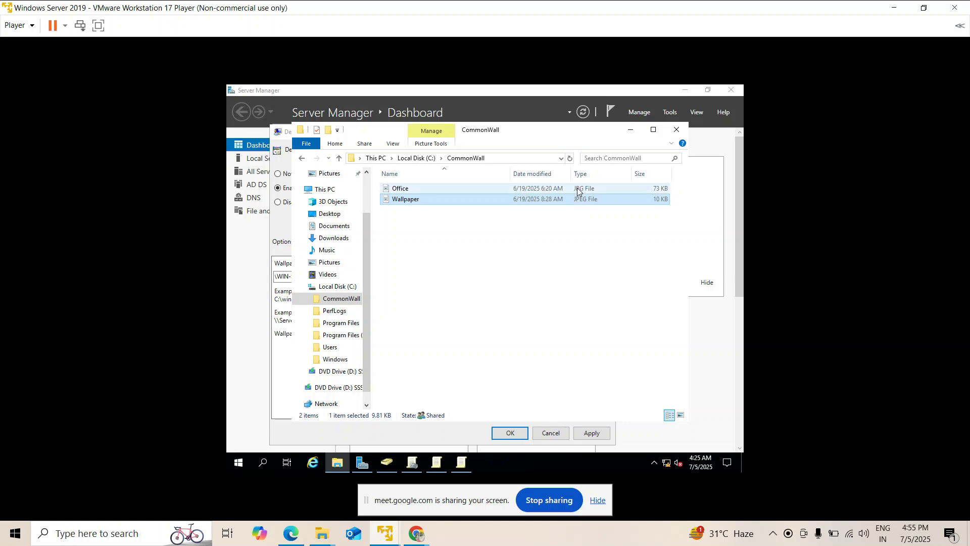
{"action": "left_click", "coordinate": [555, 240]}
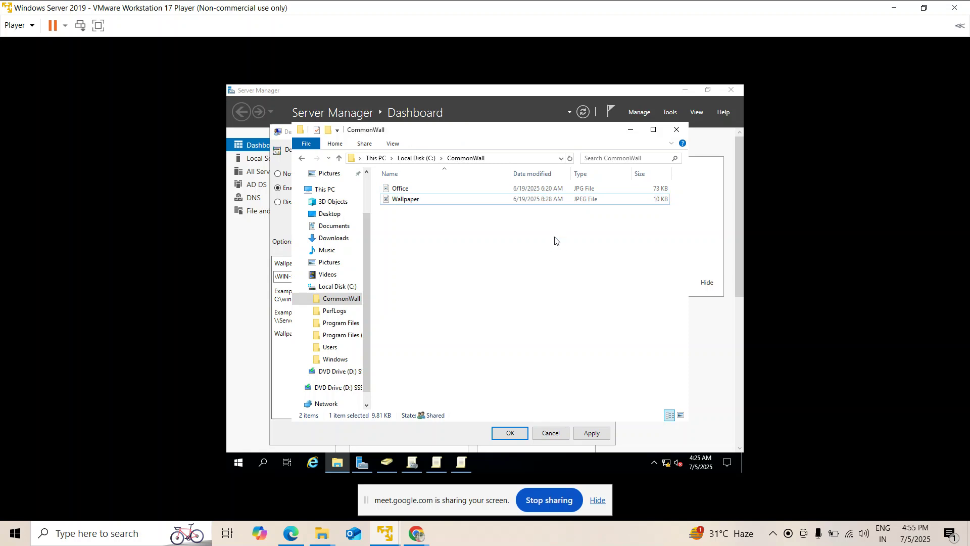
{"action": "left_click", "coordinate": [459, 463]}
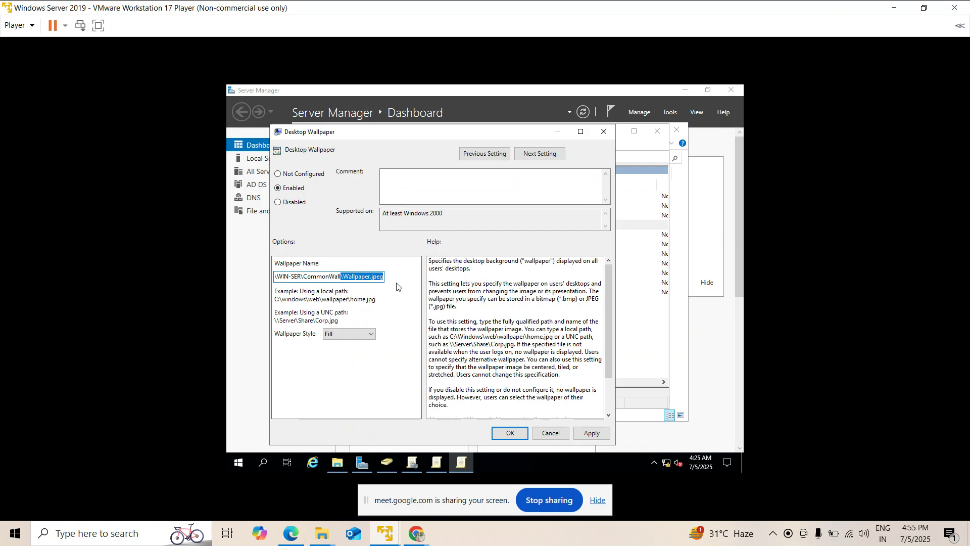
{"action": "left_click", "coordinate": [592, 435]}
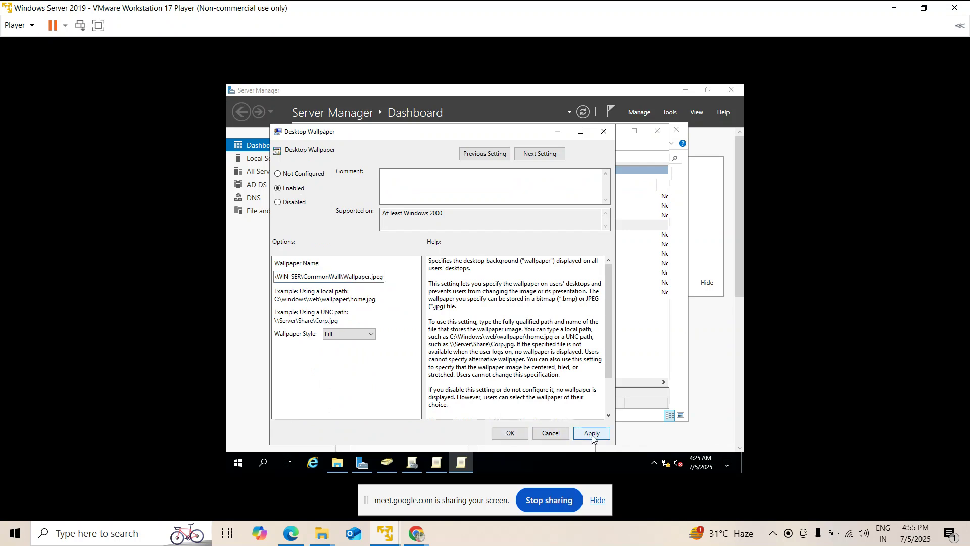
{"action": "left_click", "coordinate": [511, 433]}
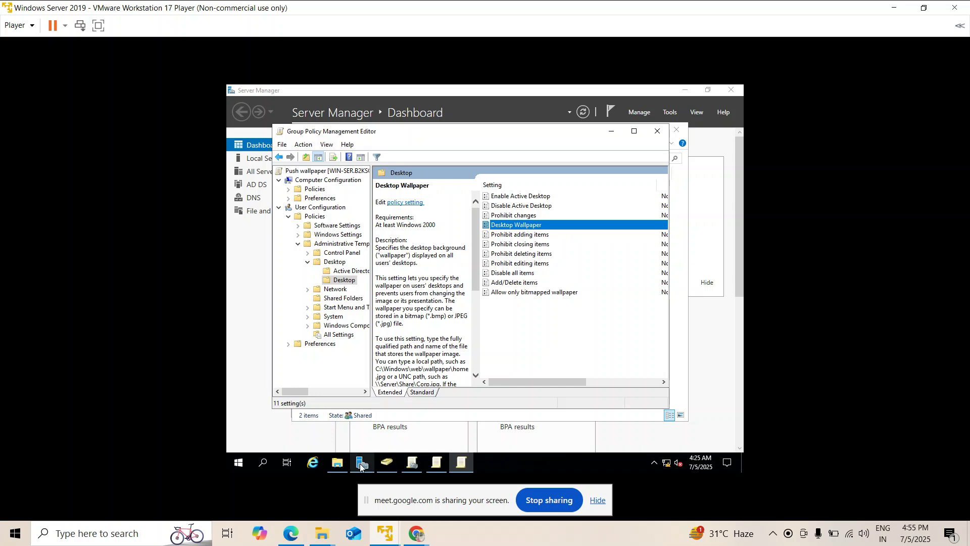
On Test Machine1, search for cmd so Command Prompt appears as the best match.
{"action": "mouse_move", "coordinate": [387, 533]}
{"action": "left_click", "coordinate": [434, 456]}
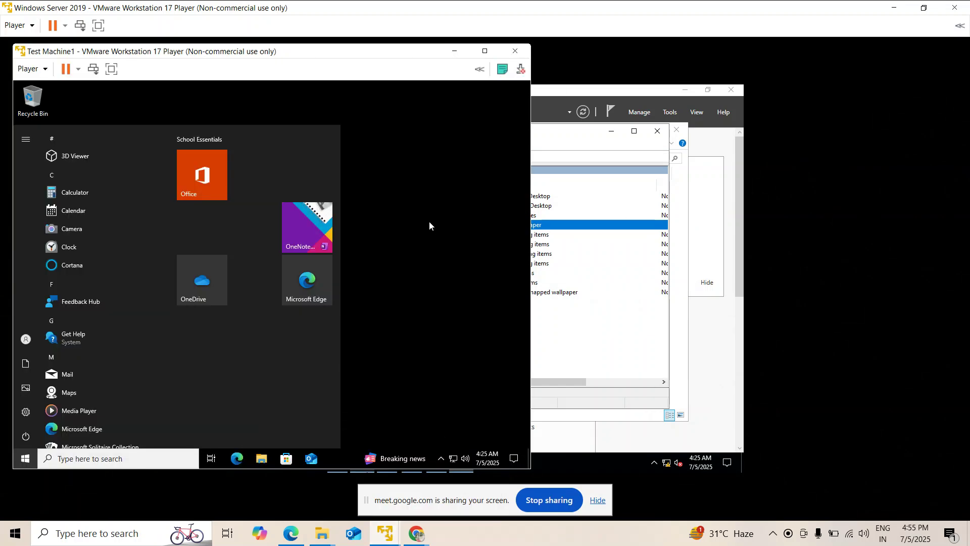
{"action": "left_click", "coordinate": [190, 196]}
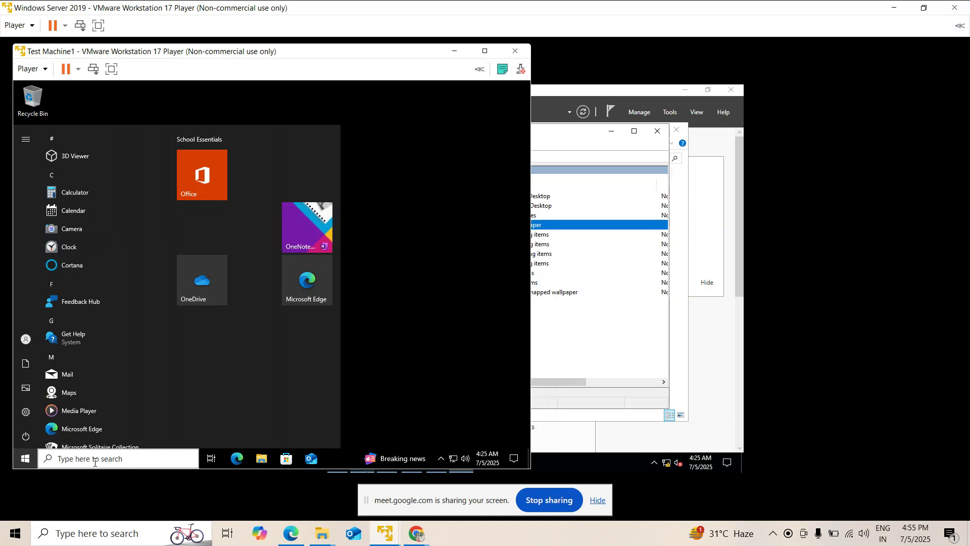
{"action": "left_click", "coordinate": [95, 463]}
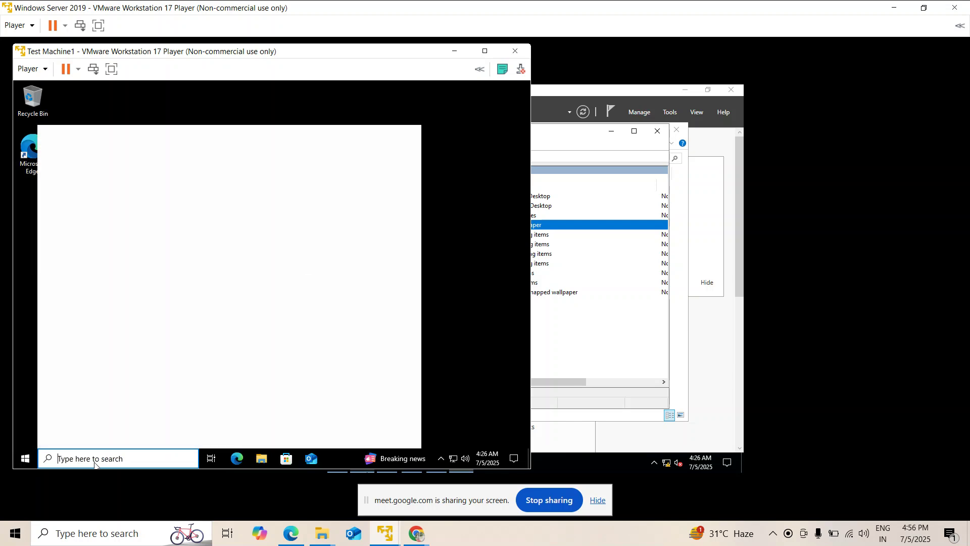
{"action": "type", "text": "cmd"}
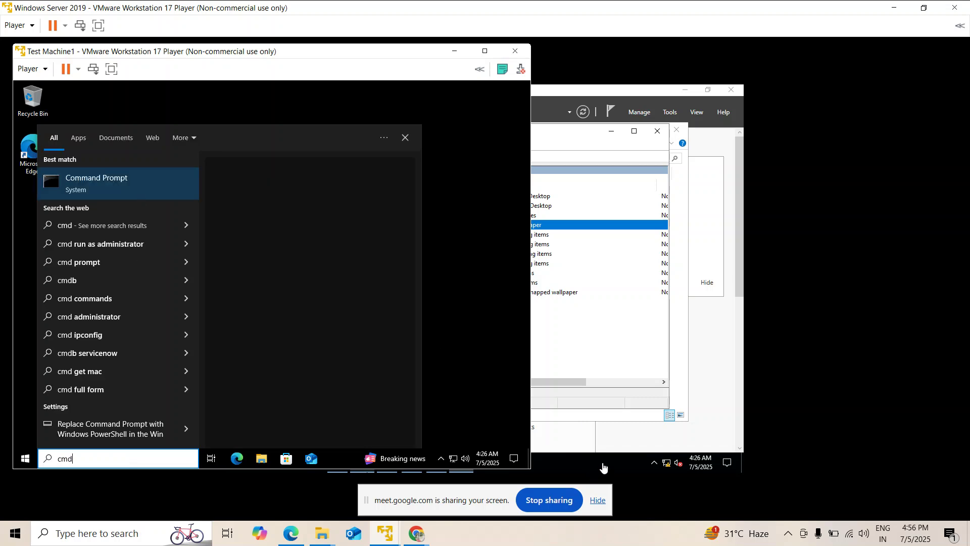
On the server, check Network, dismiss the discovery-off error, and return to the CommonWall folder.
{"action": "mouse_move", "coordinate": [386, 532]}
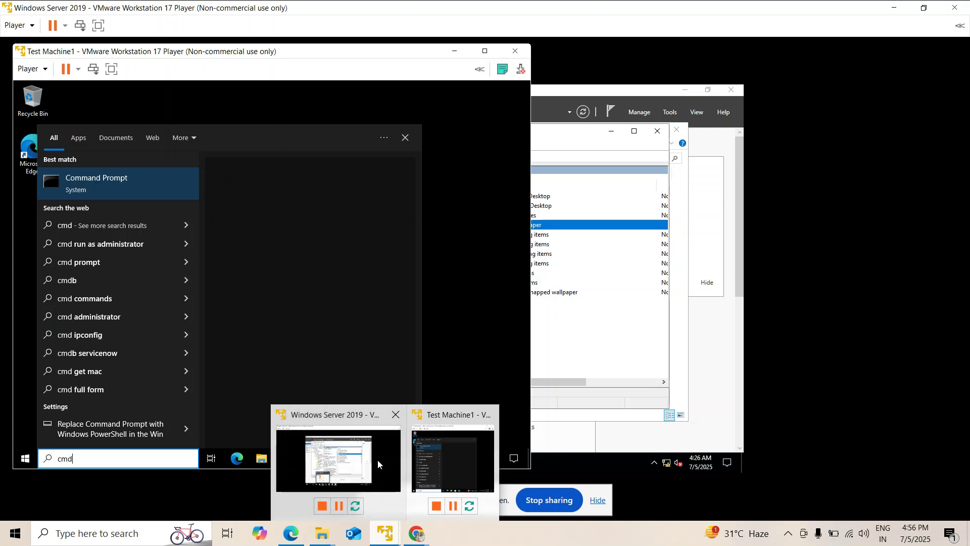
{"action": "left_click", "coordinate": [378, 464]}
{"action": "left_click", "coordinate": [338, 463]}
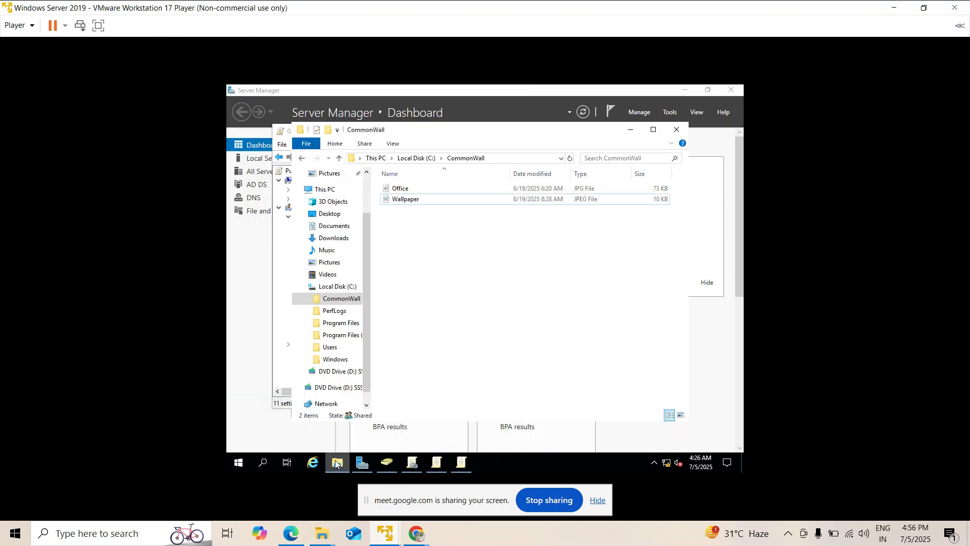
{"action": "scroll", "coordinate": [344, 384], "scroll_direction": "down", "scroll_amount": 1}
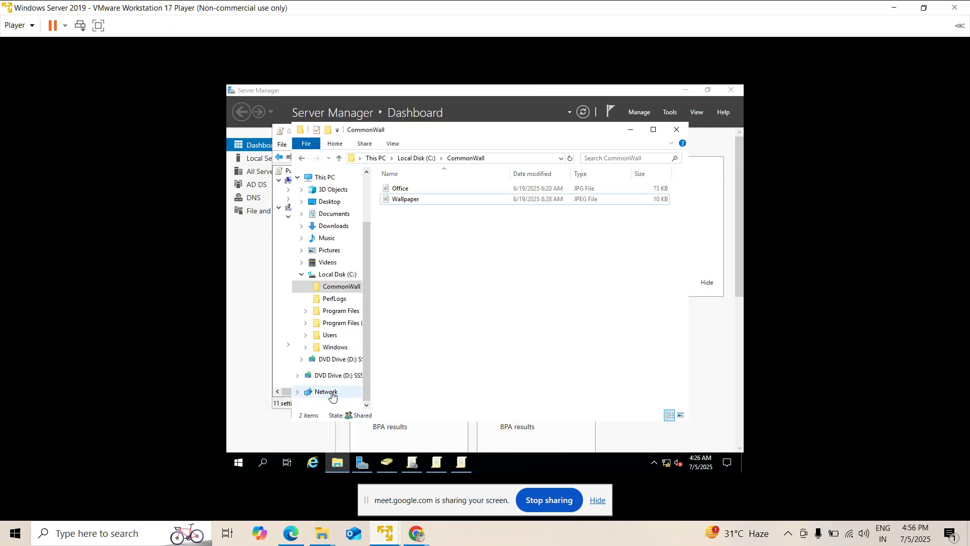
{"action": "left_click", "coordinate": [326, 392]}
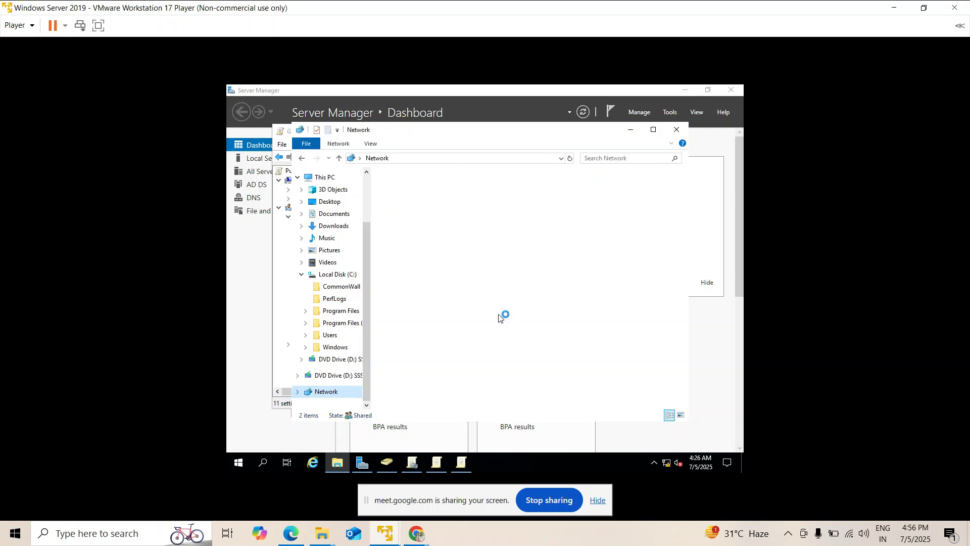
{"action": "left_click", "coordinate": [598, 275]}
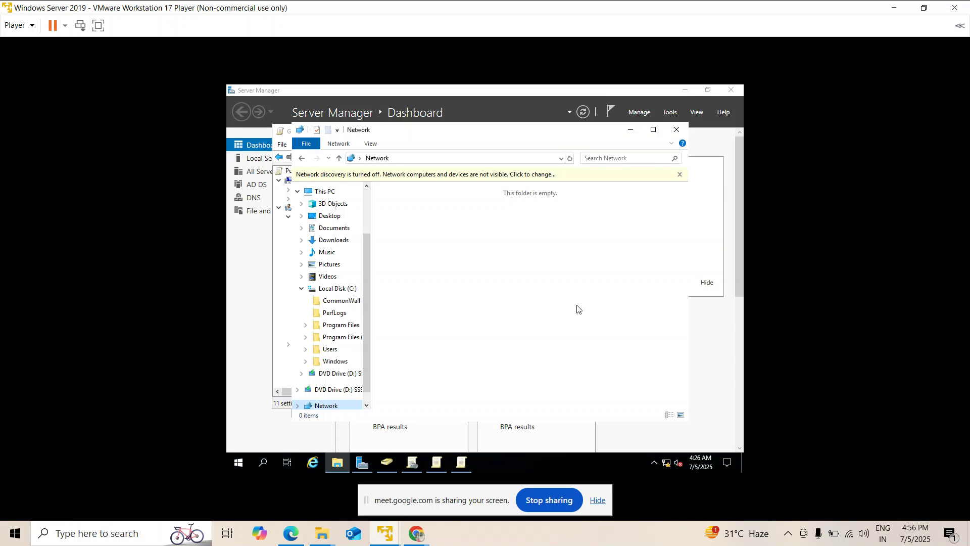
{"action": "scroll", "coordinate": [346, 394], "scroll_direction": "down", "scroll_amount": 1}
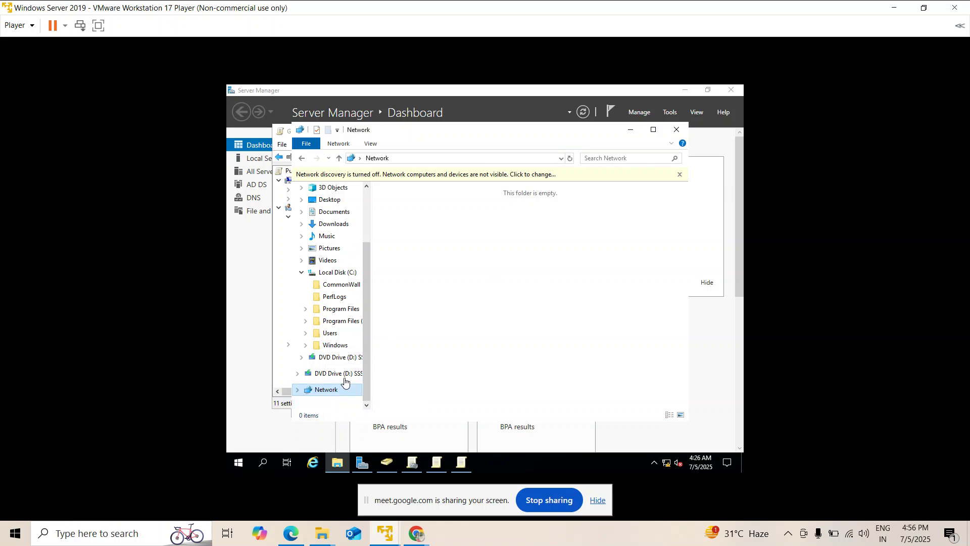
{"action": "left_click", "coordinate": [348, 289]}
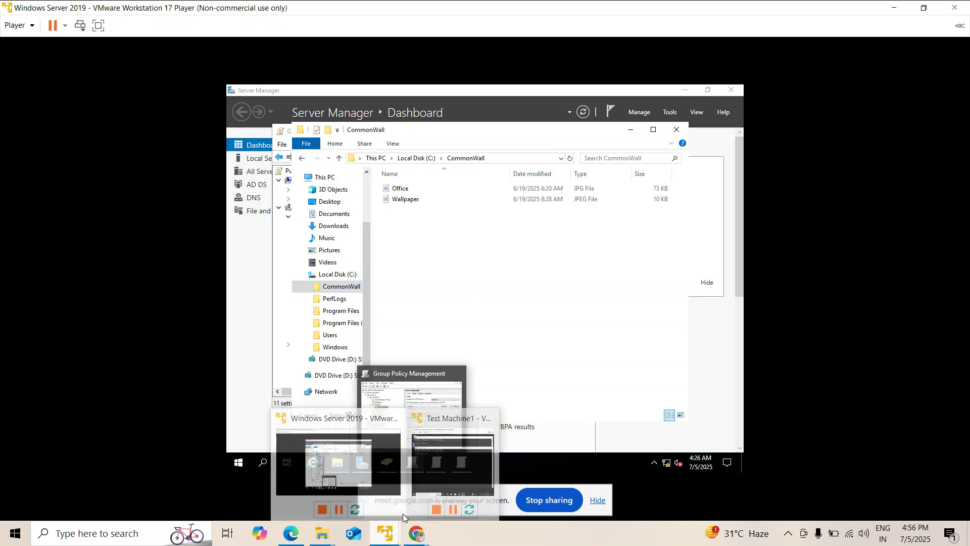
Run gpupdate /force in Test Machine1's Command Prompt, then return to the server VM.
{"action": "left_click", "coordinate": [527, 399]}
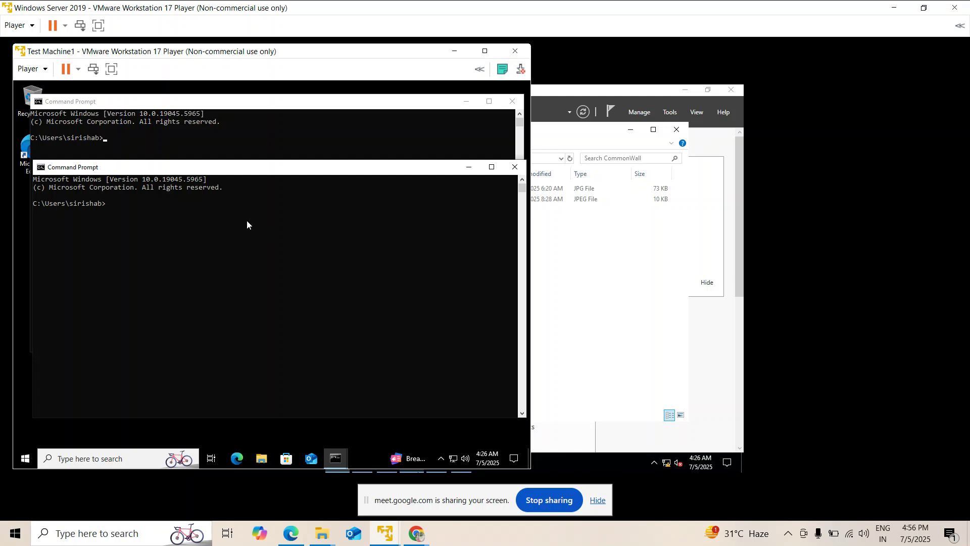
{"action": "type", "text": "gpupdate /force"}
{"action": "key", "text": "Return"}
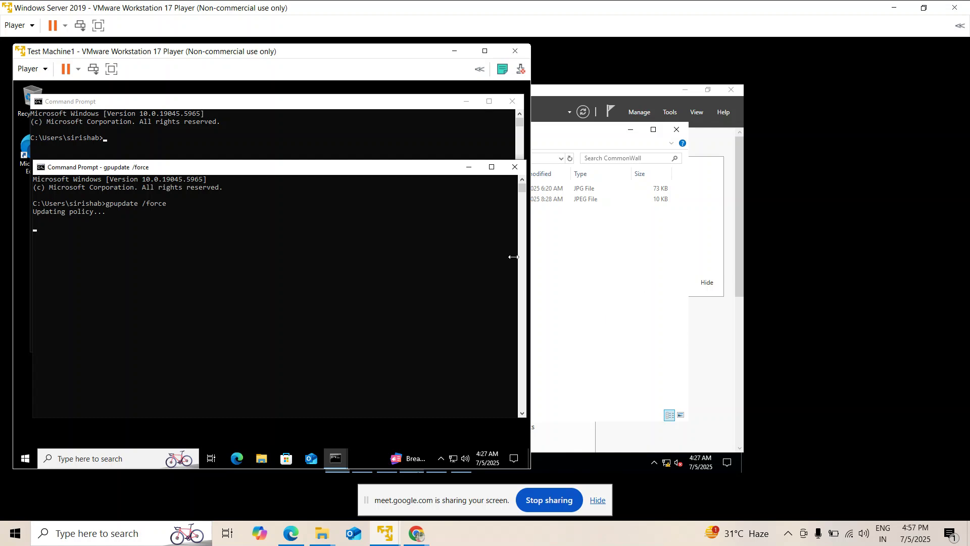
{"action": "left_click", "coordinate": [731, 348]}
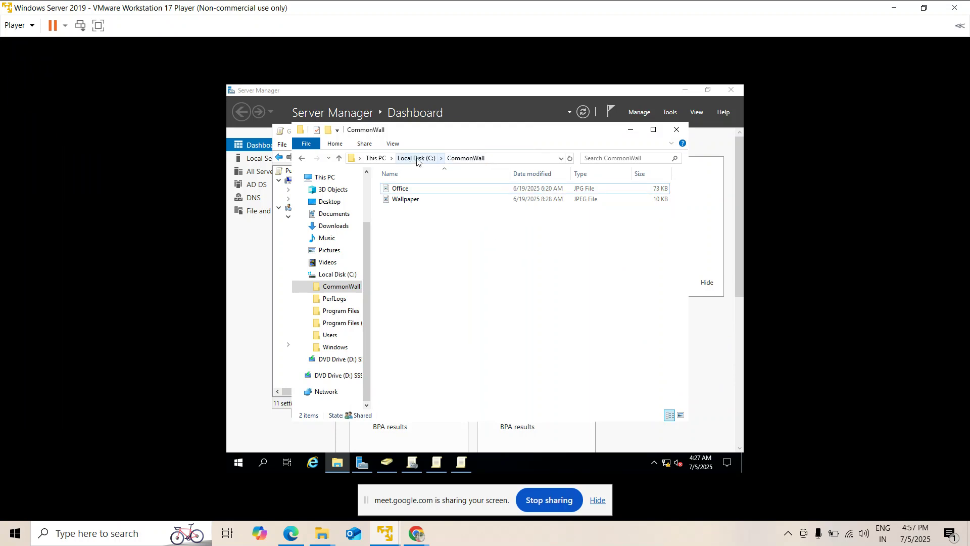
From Local Disk (C:), open CommonWall's Advanced Sharing share permissions.
{"action": "left_click", "coordinate": [415, 161]}
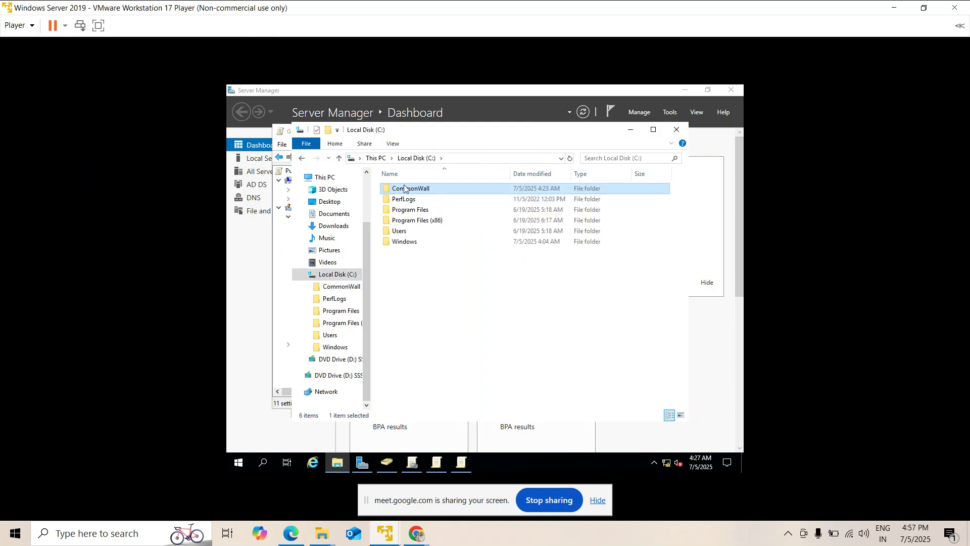
{"action": "right_click", "coordinate": [405, 188]}
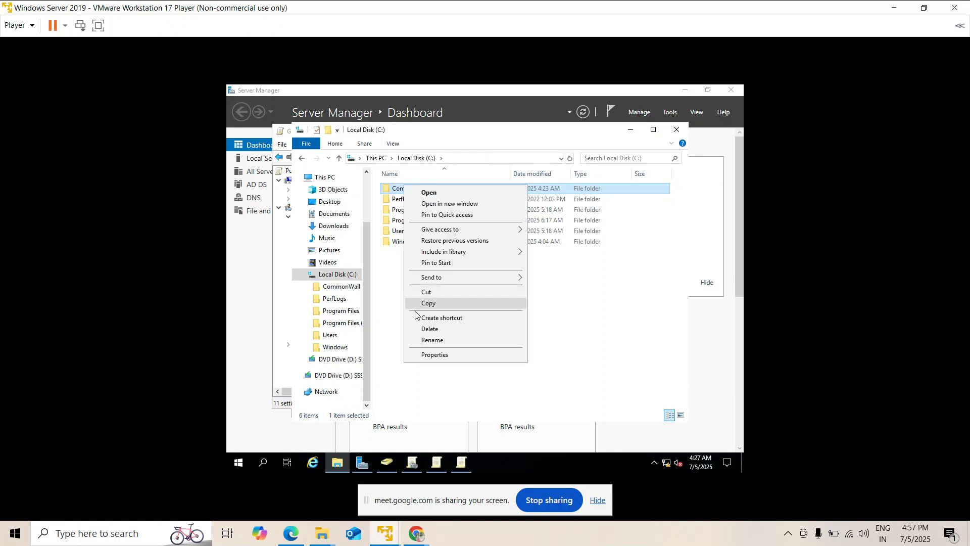
{"action": "left_click", "coordinate": [433, 356]}
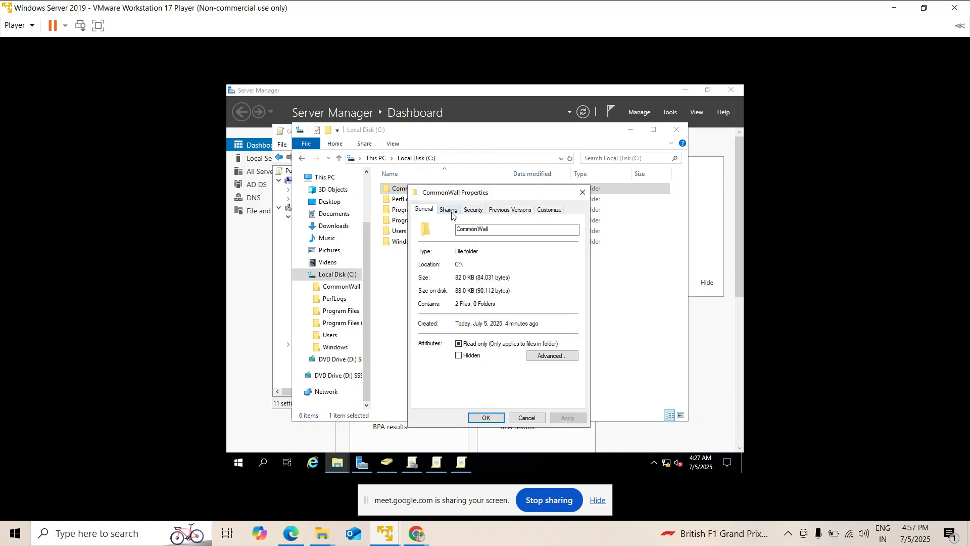
{"action": "left_click", "coordinate": [449, 210]}
{"action": "left_click", "coordinate": [458, 330]}
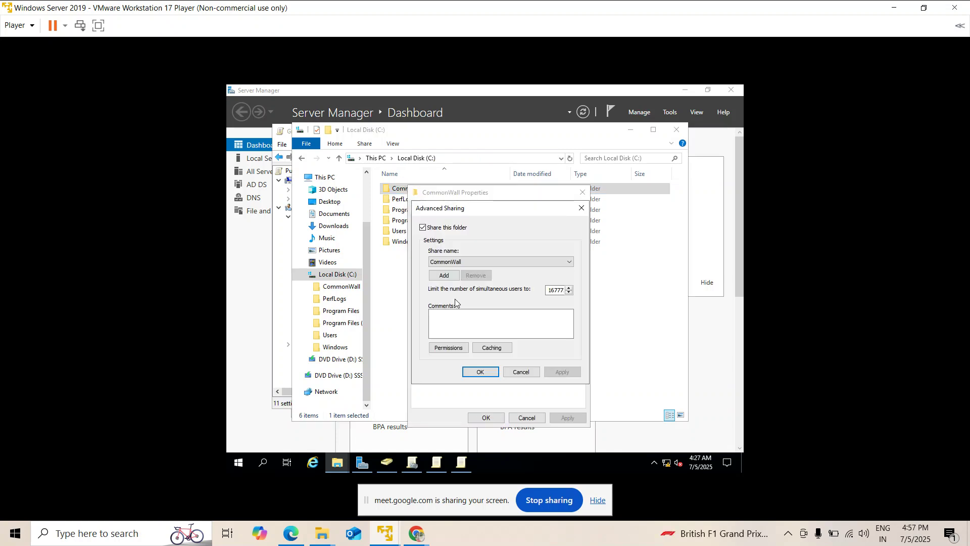
{"action": "left_click", "coordinate": [464, 348]}
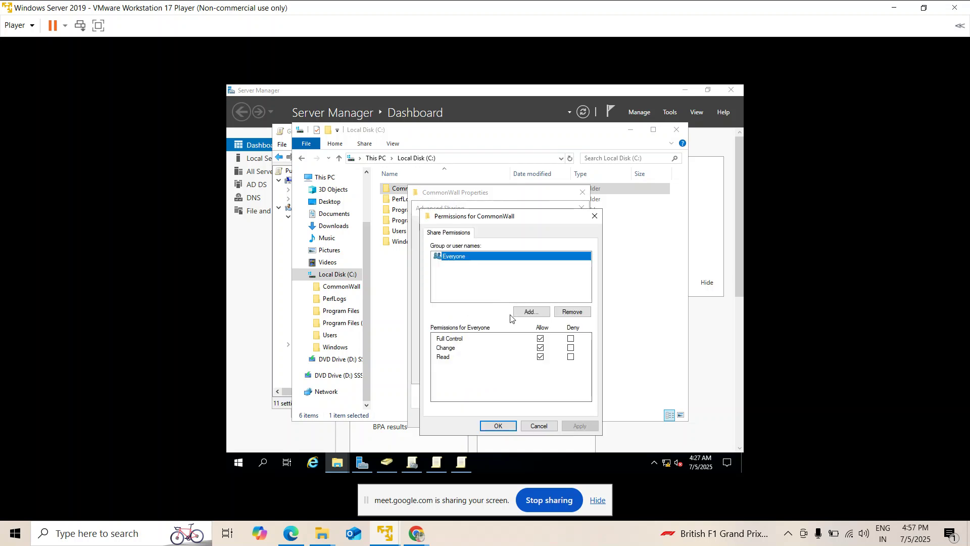
Remove Full Control from Everyone, keeping Change and Read, and close all sharing dialogs.
{"action": "left_click", "coordinate": [540, 339]}
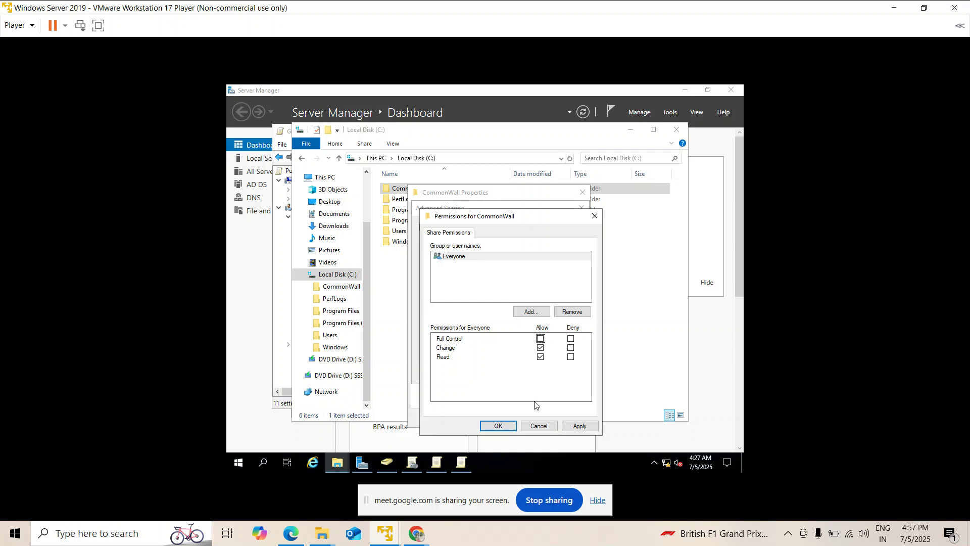
{"action": "left_click", "coordinate": [580, 427]}
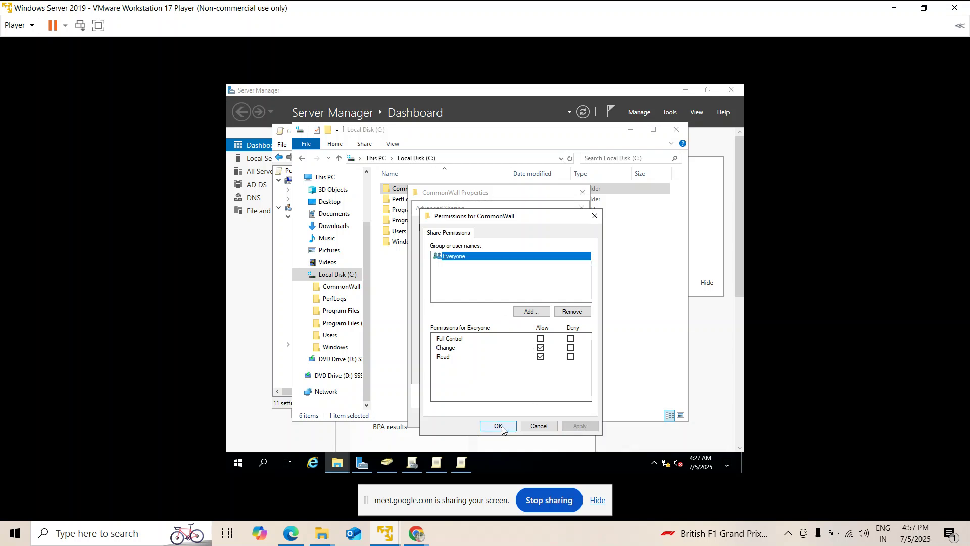
{"action": "left_click", "coordinate": [497, 426]}
{"action": "left_click", "coordinate": [561, 372]}
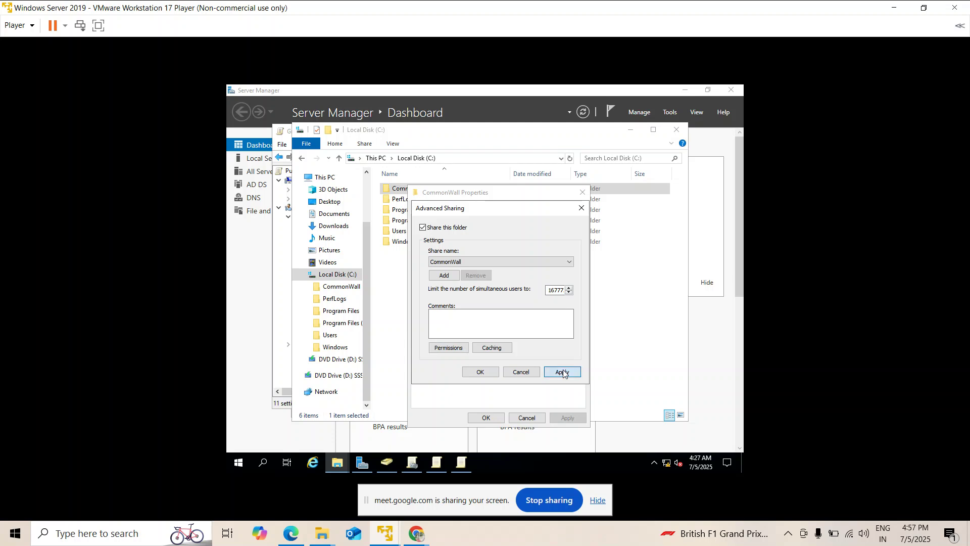
{"action": "left_click", "coordinate": [492, 374]}
{"action": "left_click", "coordinate": [488, 418]}
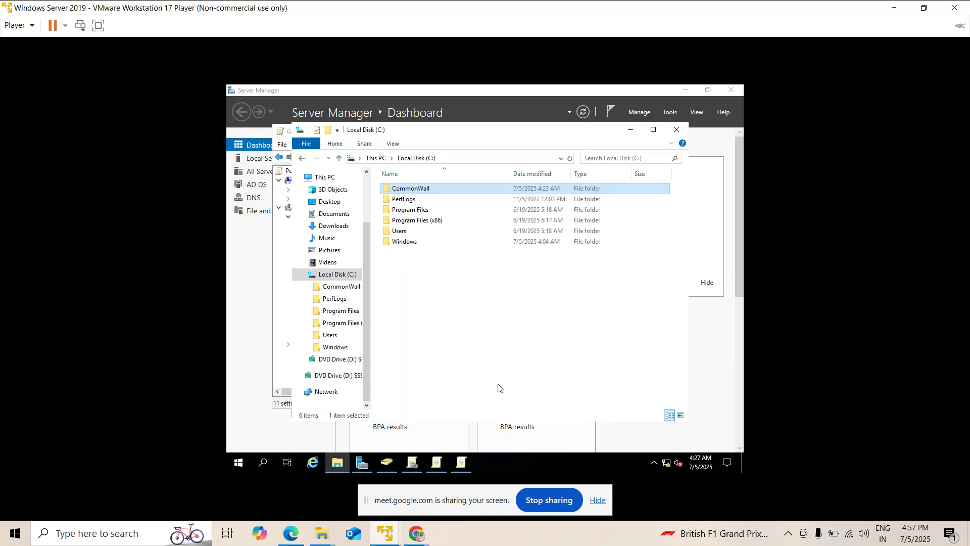
{"action": "left_click", "coordinate": [502, 363]}
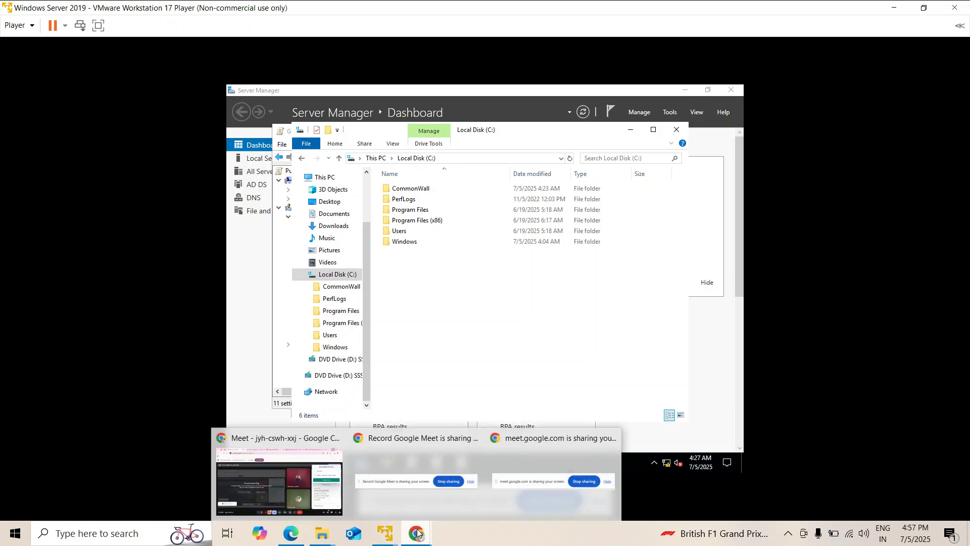
On Test Machine1, minimize both Command Prompt windows to expose the desktop.
{"action": "mouse_move", "coordinate": [396, 532]}
{"action": "left_click", "coordinate": [435, 461]}
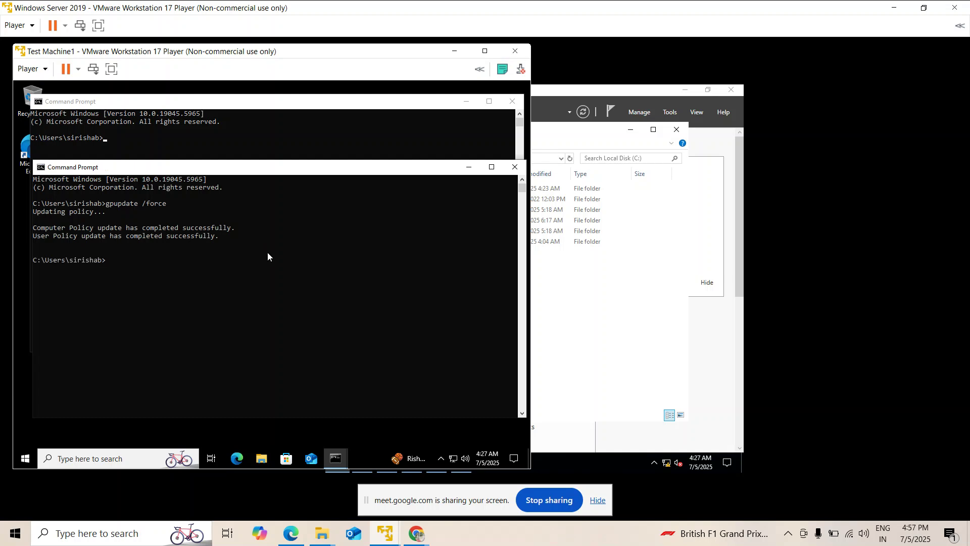
{"action": "left_click", "coordinate": [469, 167]}
{"action": "left_click", "coordinate": [466, 104]}
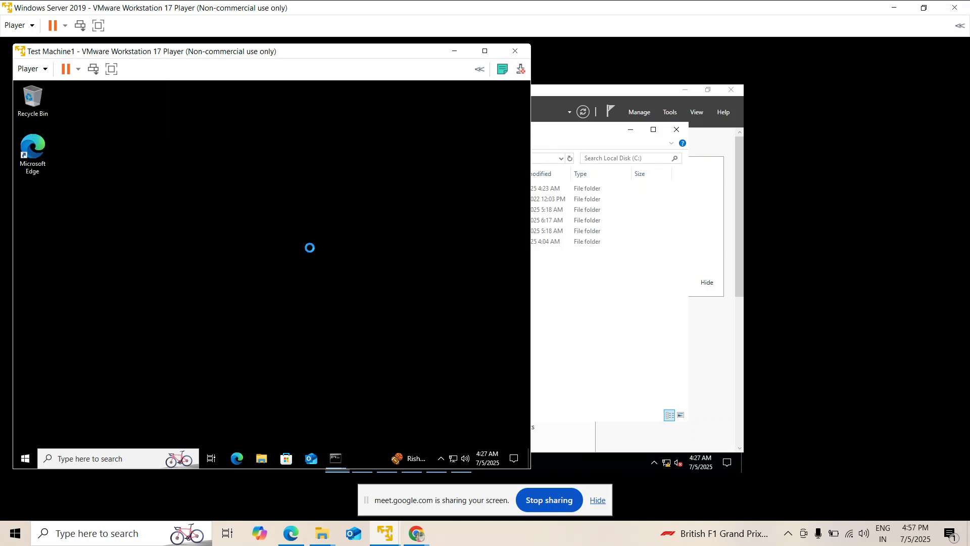
Refresh the black desktop eight times to check whether the wallpaper appears.
{"action": "right_click", "coordinate": [316, 198]}
{"action": "left_click", "coordinate": [333, 226]}
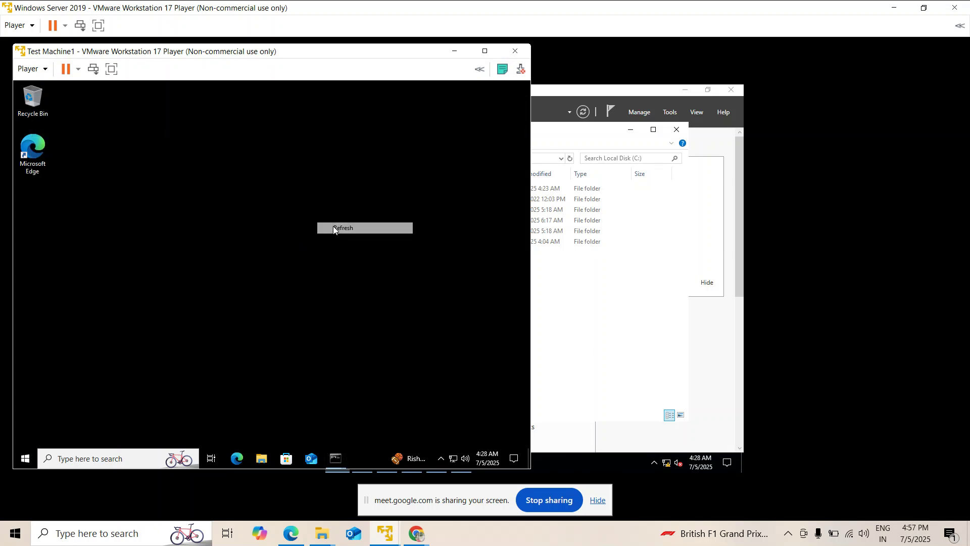
{"action": "right_click", "coordinate": [309, 222]}
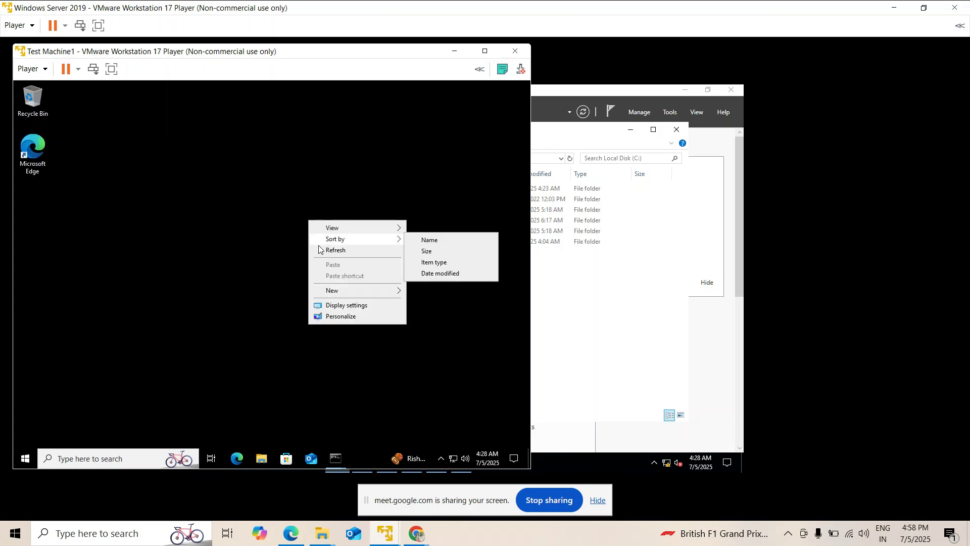
{"action": "left_click", "coordinate": [319, 246]}
{"action": "right_click", "coordinate": [312, 228]}
{"action": "left_click", "coordinate": [324, 257]}
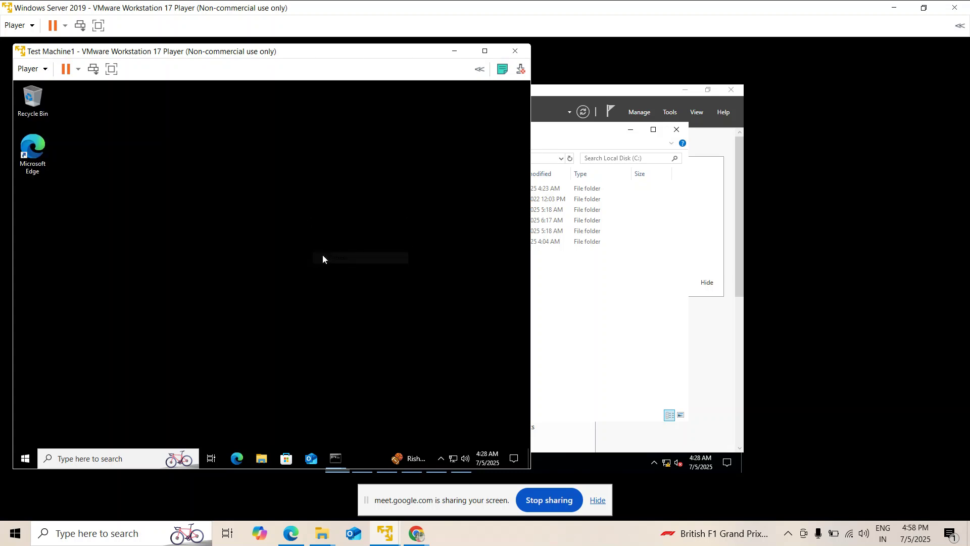
{"action": "right_click", "coordinate": [314, 230]}
{"action": "left_click", "coordinate": [327, 260]}
{"action": "right_click", "coordinate": [320, 250]}
{"action": "left_click", "coordinate": [331, 279]}
{"action": "right_click", "coordinate": [320, 251]}
{"action": "left_click", "coordinate": [329, 279]}
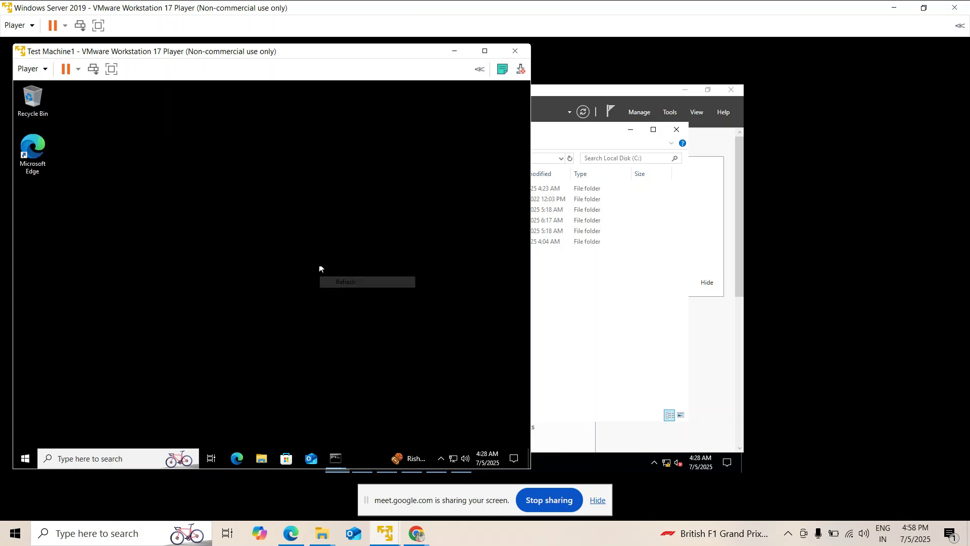
{"action": "right_click", "coordinate": [311, 246]}
{"action": "left_click", "coordinate": [327, 278]}
{"action": "right_click", "coordinate": [320, 235]}
{"action": "left_click", "coordinate": [329, 265]}
Check the Start menu account options, then switch back to the server machine.
{"action": "left_click", "coordinate": [25, 459]}
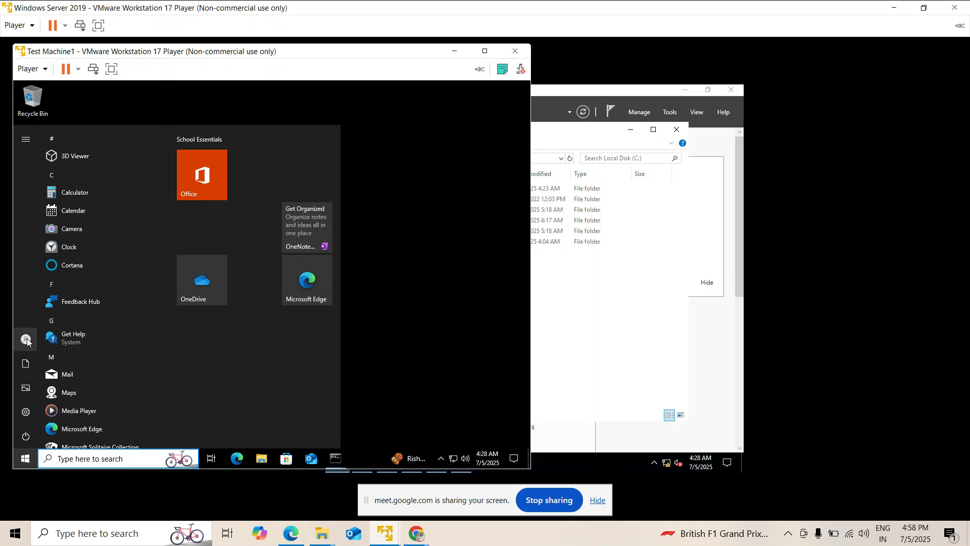
{"action": "left_click", "coordinate": [50, 340]}
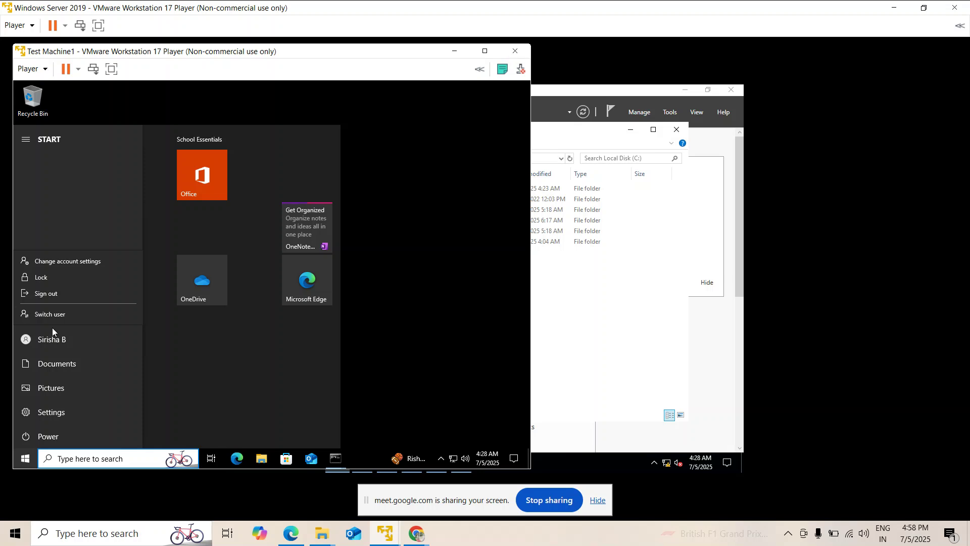
{"action": "left_click", "coordinate": [171, 302]}
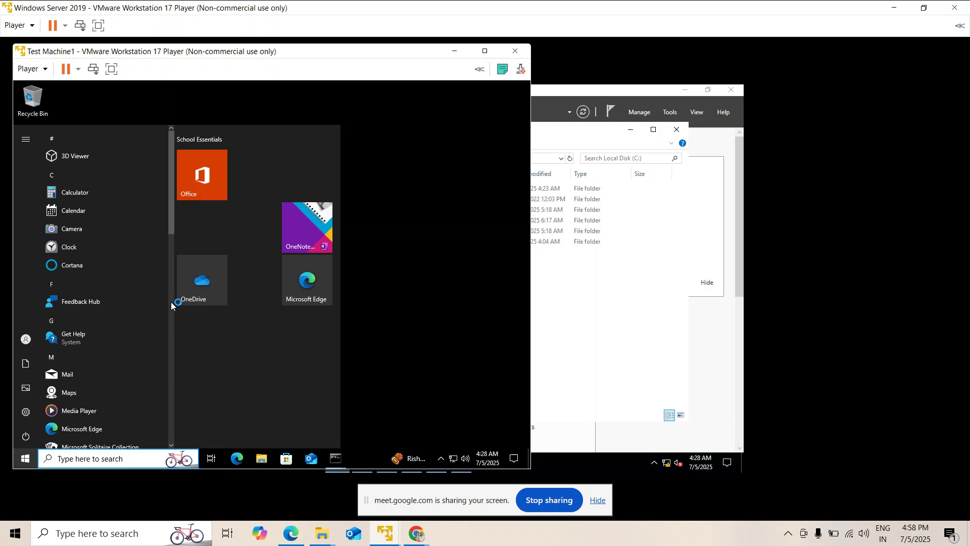
{"action": "left_click", "coordinate": [619, 334]}
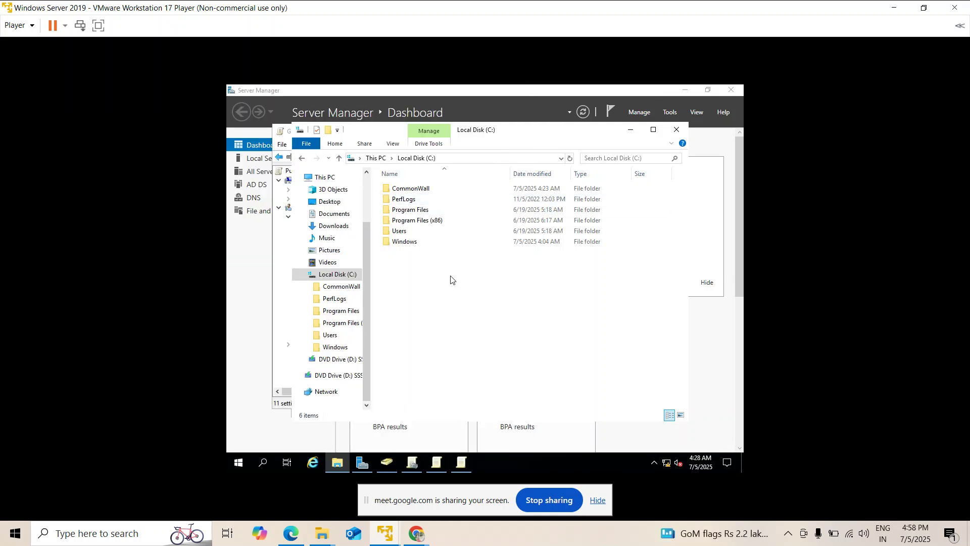
Confirm Desktop Wallpaper is Enabled with \\WIN-SER\CommonWall\Wallpaper and Fill style, then bring Test Machine1 forward.
{"action": "left_click", "coordinate": [462, 463]}
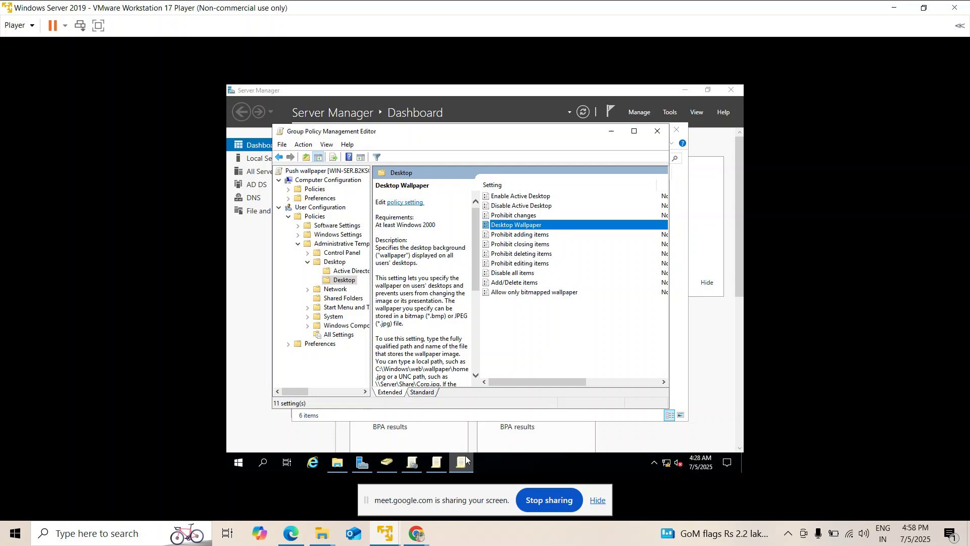
{"action": "double_click", "coordinate": [514, 226]}
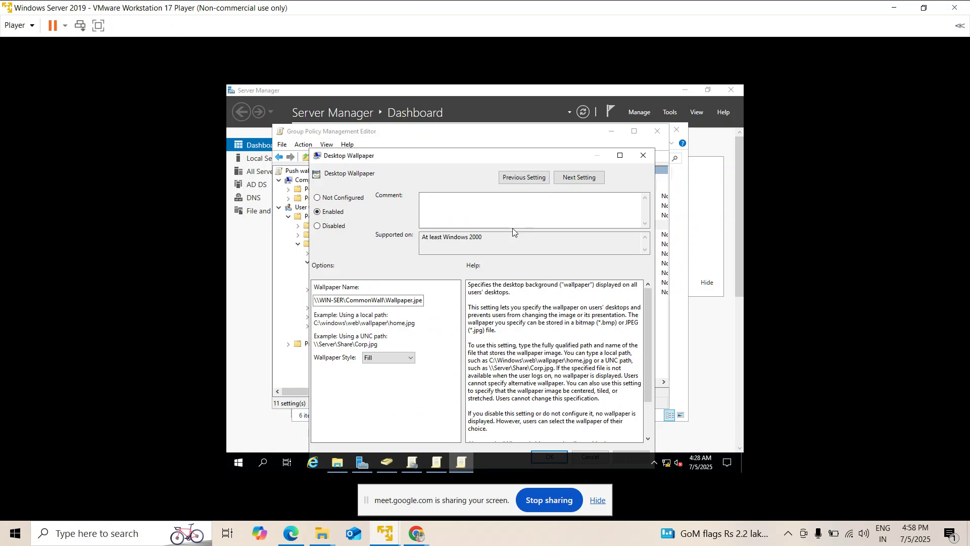
{"action": "mouse_move", "coordinate": [385, 533]}
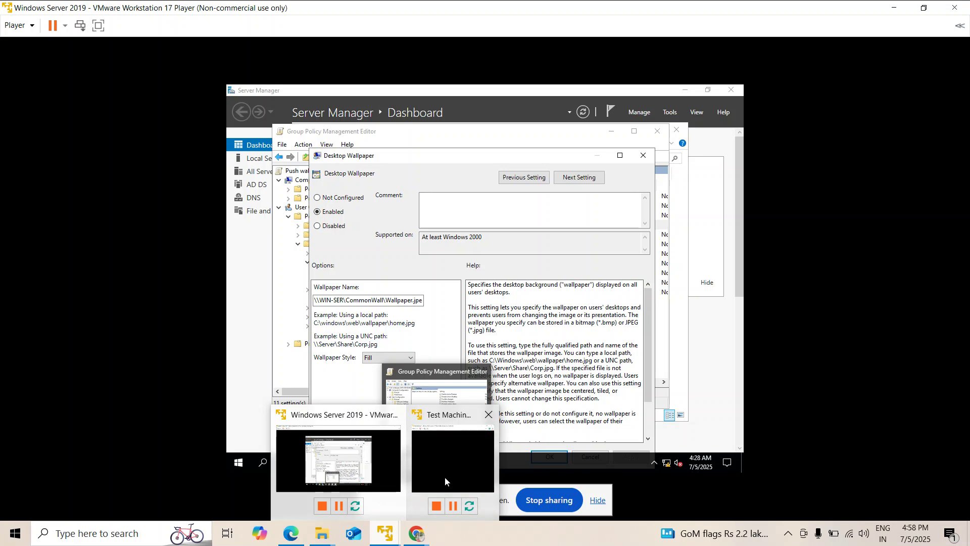
{"action": "left_click", "coordinate": [445, 477]}
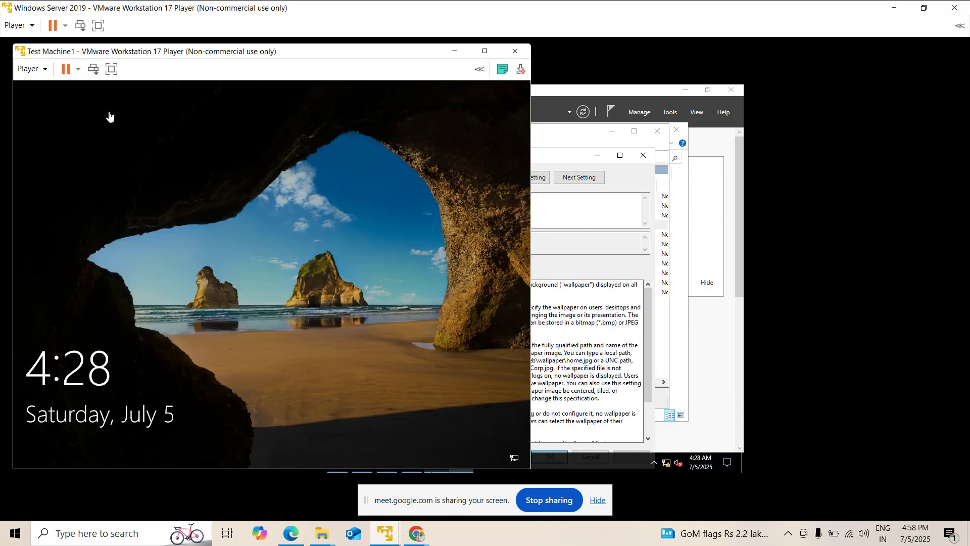
Wake Test Machine1's lock screen and sign in with the account password.
{"action": "left_click", "coordinate": [92, 70]}
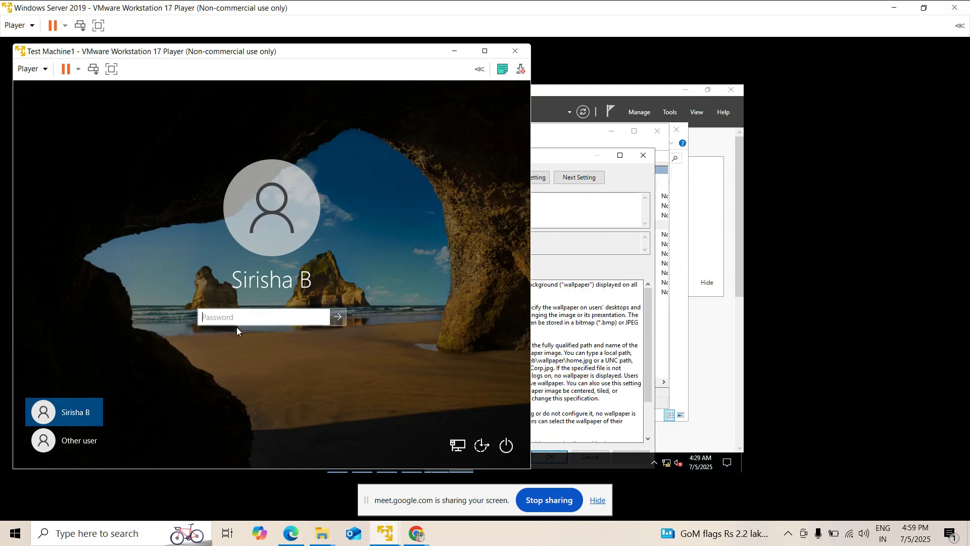
{"action": "type", "text": "P"}
{"action": "key", "text": "Return"}
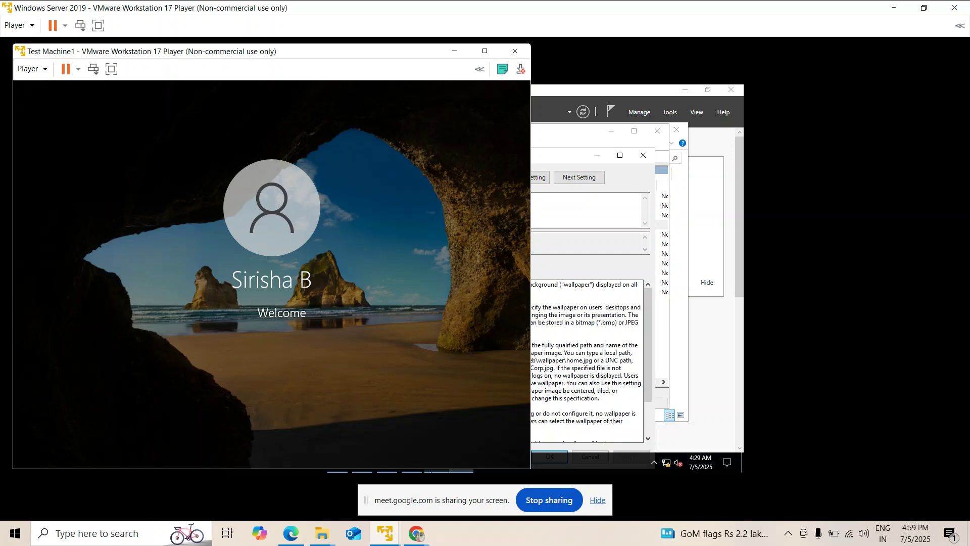
Bring the Google Meet call in Chrome to the front from its taskbar preview.
{"action": "mouse_move", "coordinate": [416, 534]}
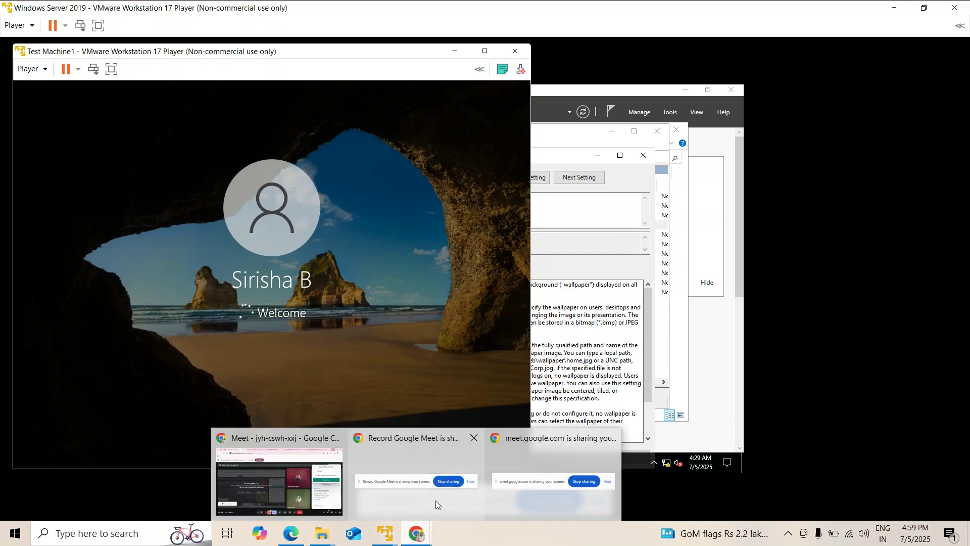
{"action": "left_click", "coordinate": [304, 486]}
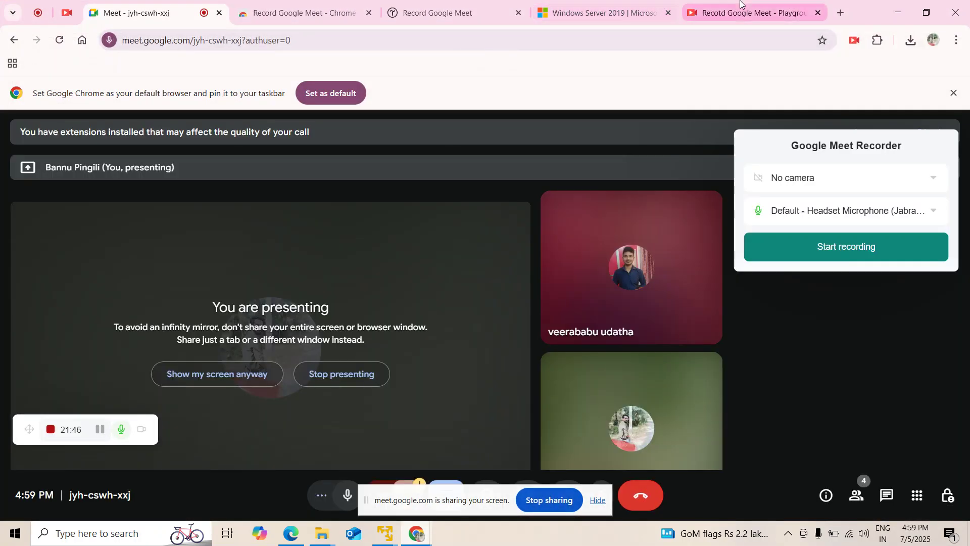
View the Recorder playground tab, then return to the full-screen Windows Server 2019 machine.
{"action": "left_click", "coordinate": [740, 2]}
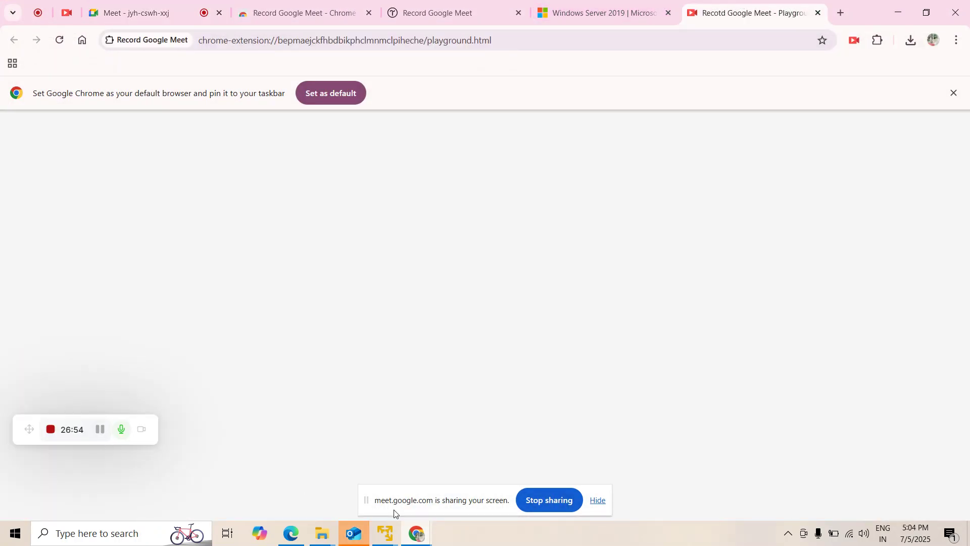
{"action": "mouse_move", "coordinate": [386, 536]}
{"action": "left_click", "coordinate": [340, 457]}
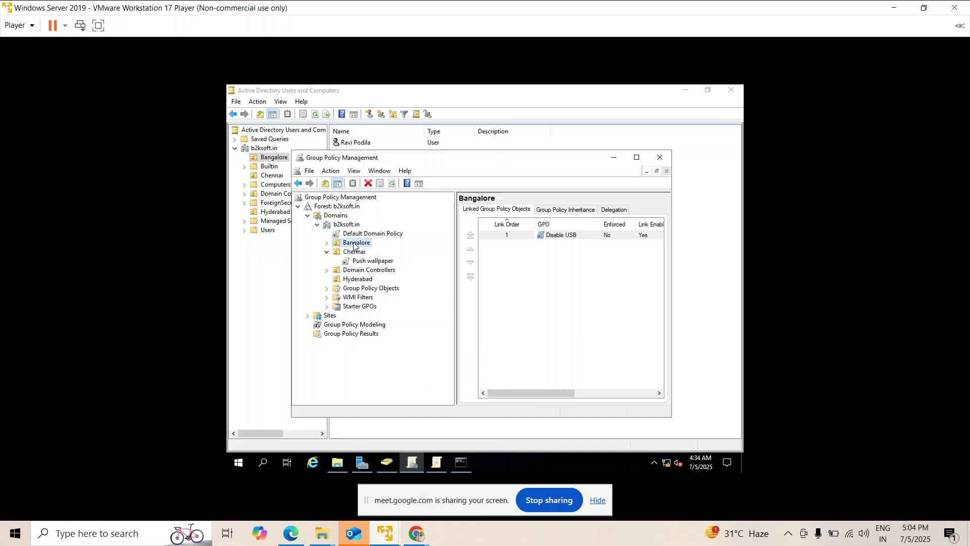
Create a GPO named 'Push desktop wallpaper' linked to the Bangalore OU.
{"action": "right_click", "coordinate": [354, 245]}
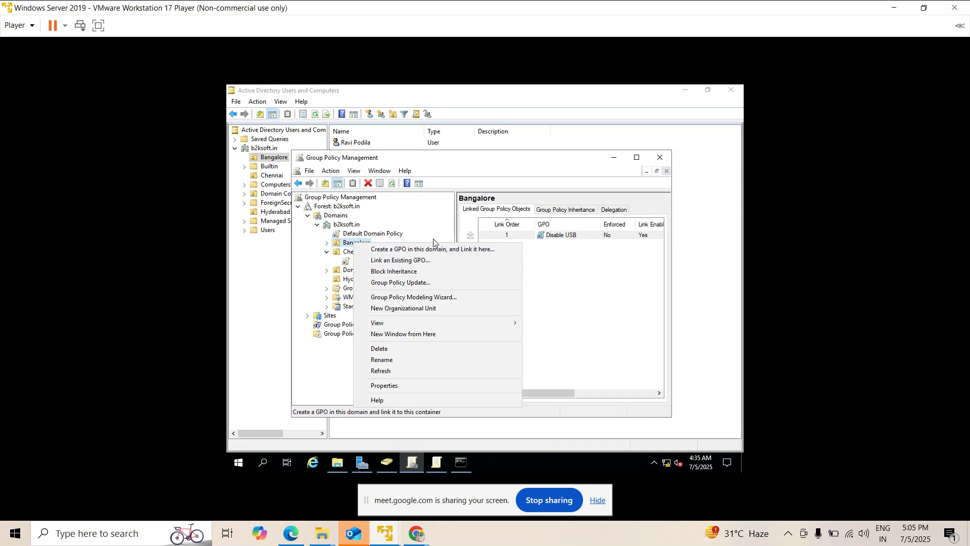
{"action": "left_click", "coordinate": [428, 250]}
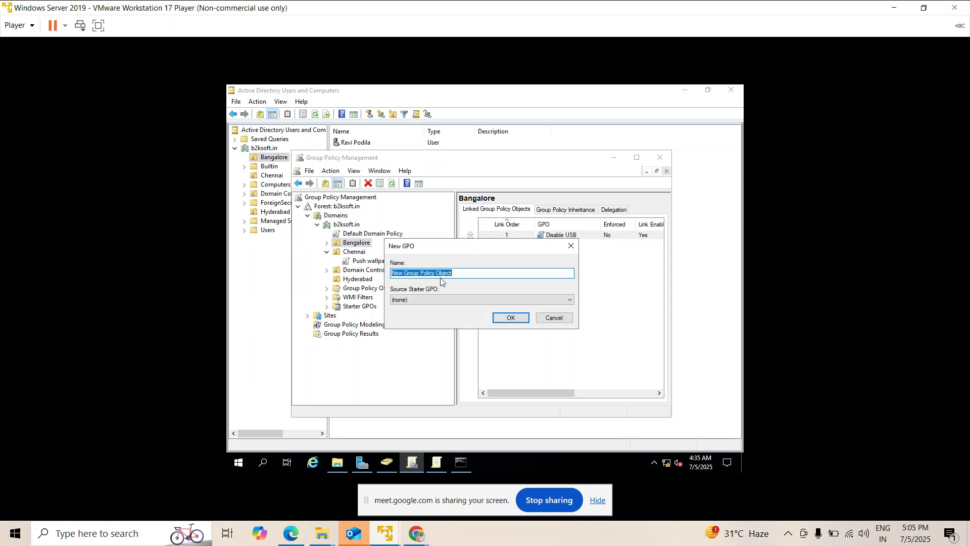
{"action": "type", "text": "Push desktop wallpaper"}
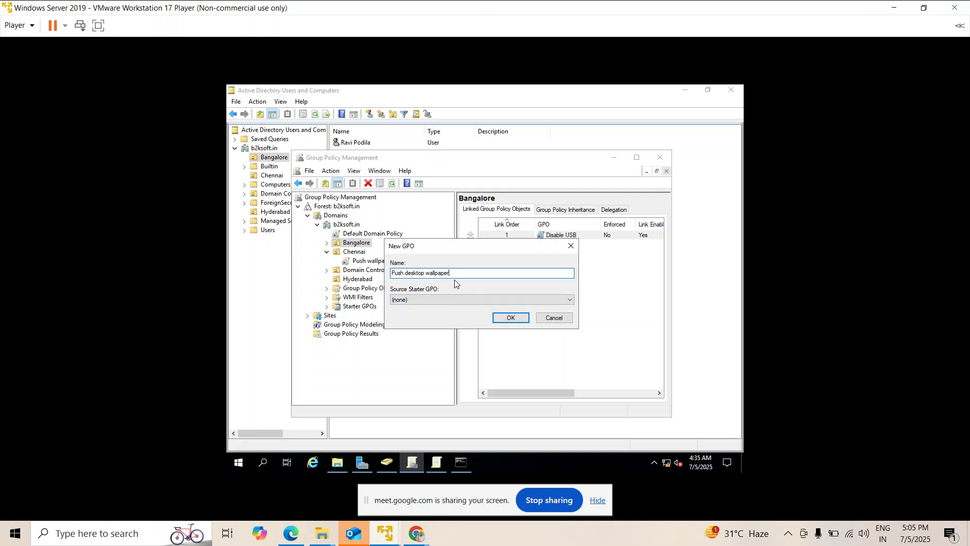
{"action": "left_click", "coordinate": [510, 317]}
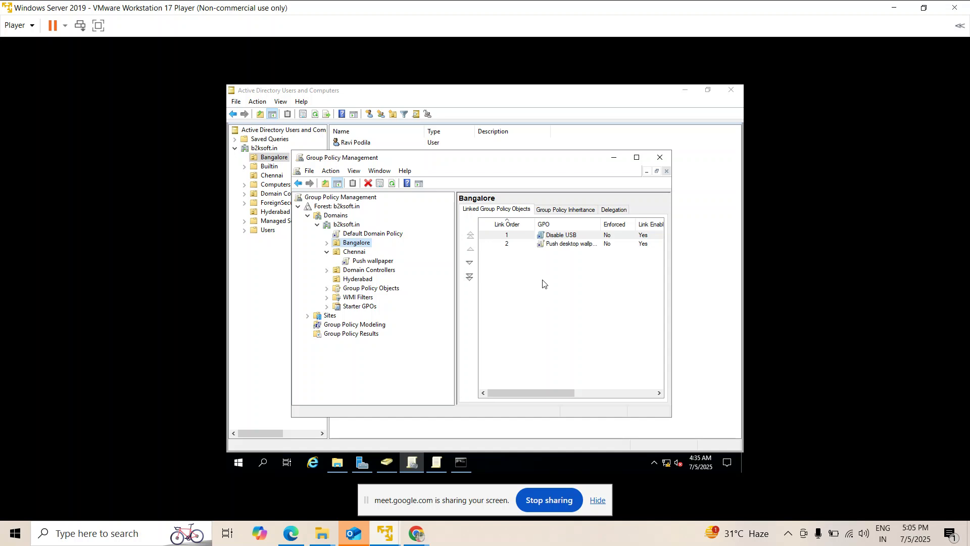
Expand Bangalore and review the Disable USB and Push desktop wallpaper policy links.
{"action": "left_click", "coordinate": [327, 243]}
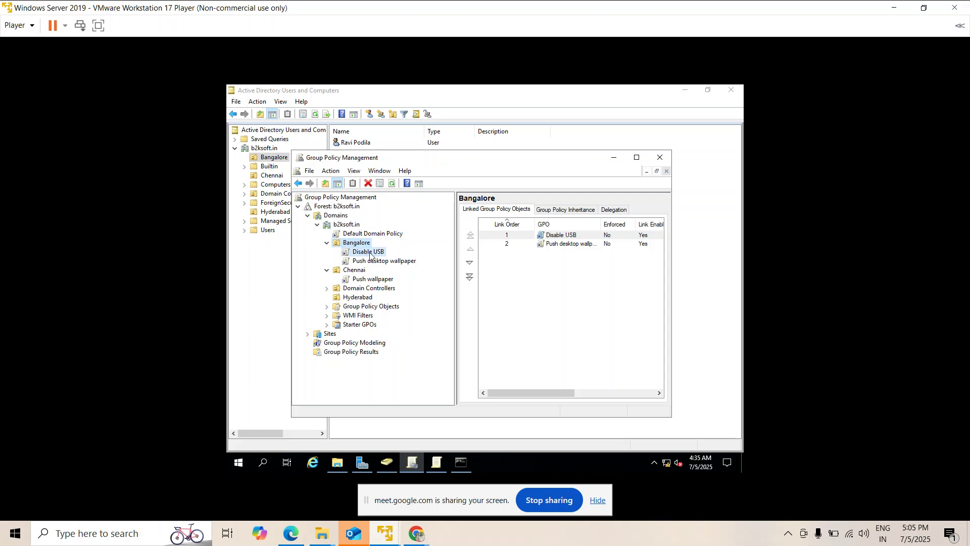
{"action": "left_click", "coordinate": [377, 253]}
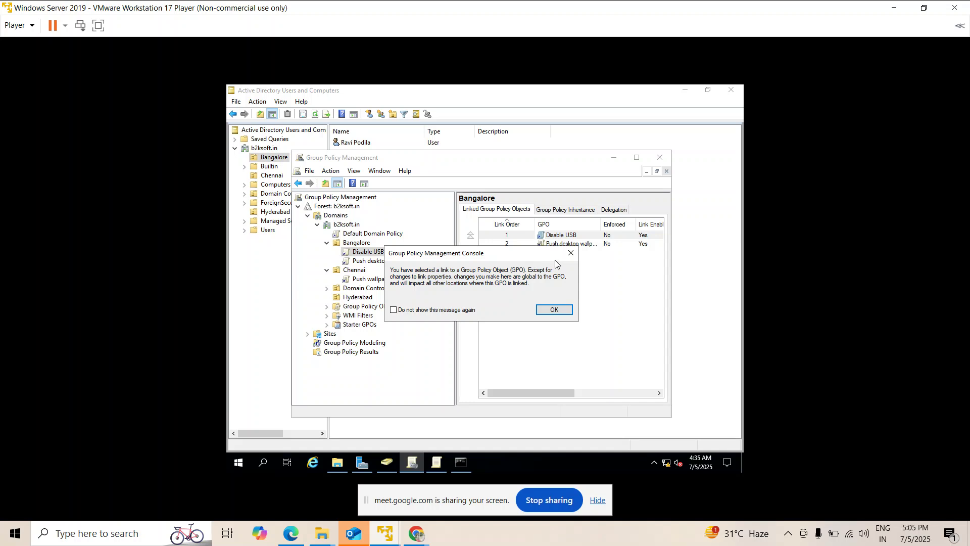
{"action": "left_click", "coordinate": [569, 250]}
{"action": "left_click", "coordinate": [387, 261]}
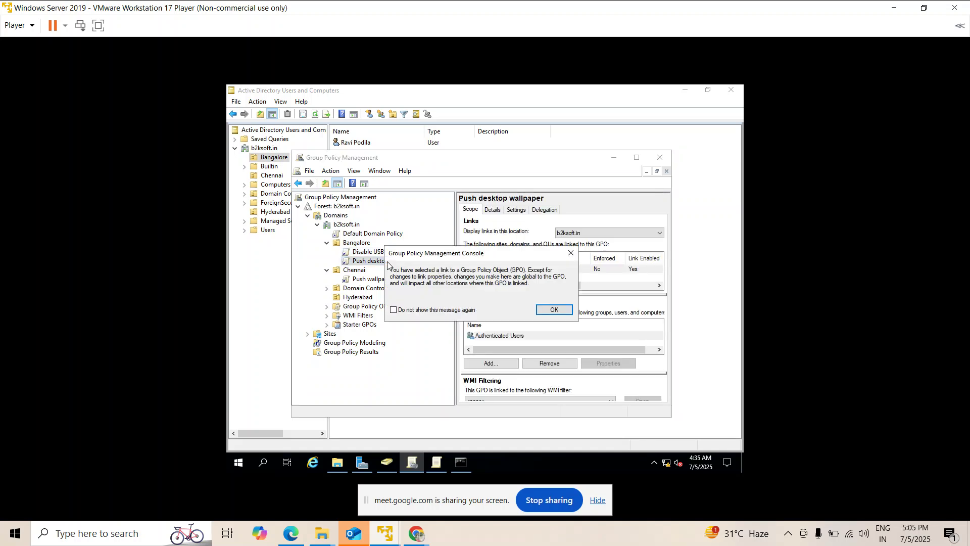
{"action": "left_click", "coordinate": [571, 253]}
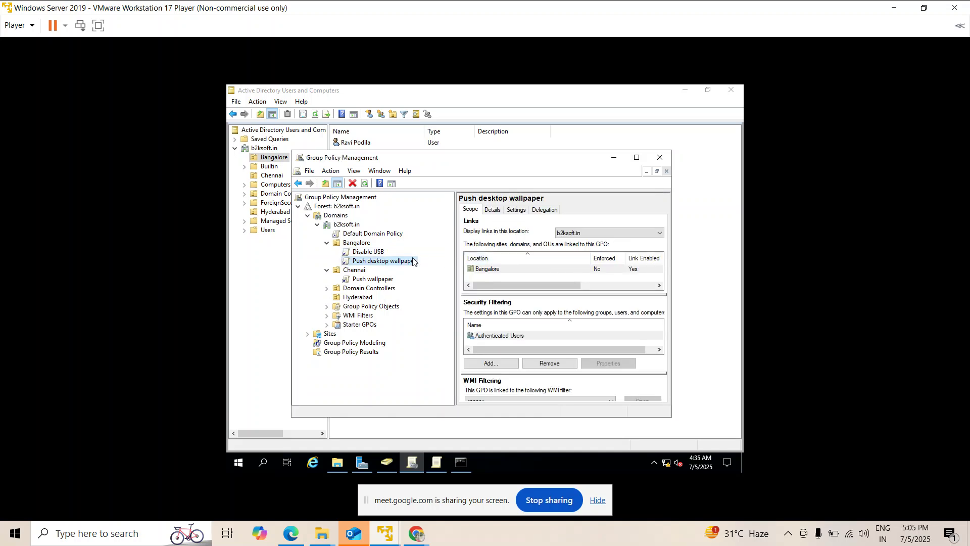
{"action": "right_click", "coordinate": [407, 260]}
Edit the GPO and enable Desktop Wallpaper under User Configuration > Administrative Templates > Desktop > Desktop.
{"action": "key", "text": "Escape"}
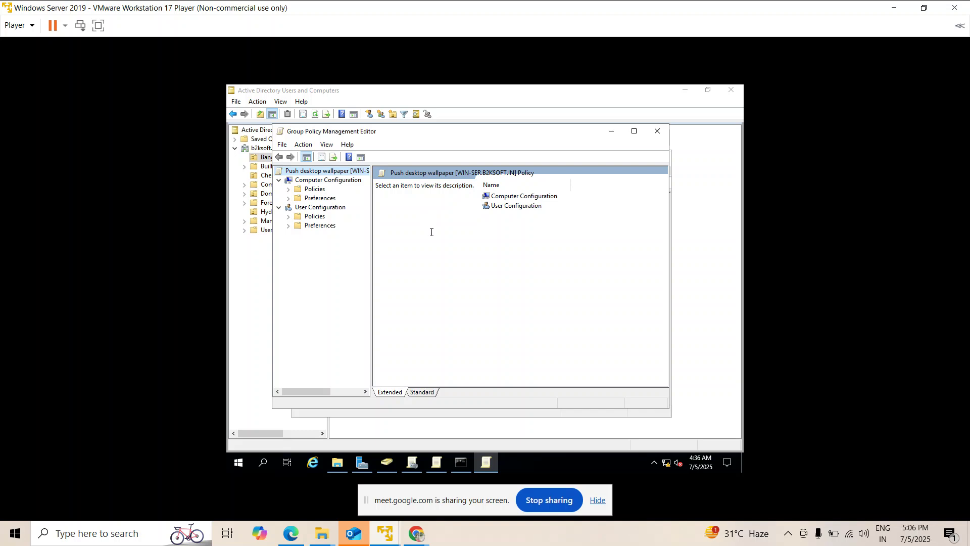
{"action": "left_click", "coordinate": [289, 217]}
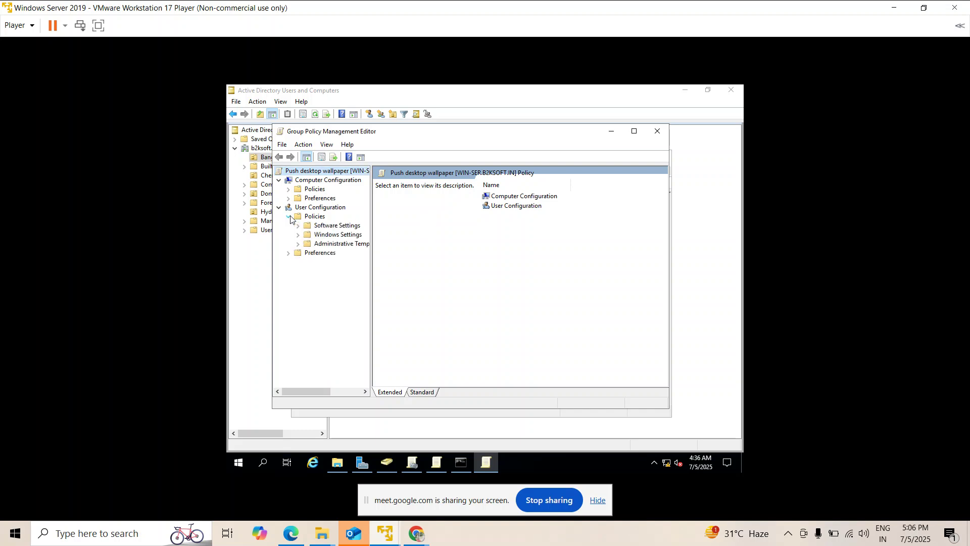
{"action": "left_click", "coordinate": [298, 244]}
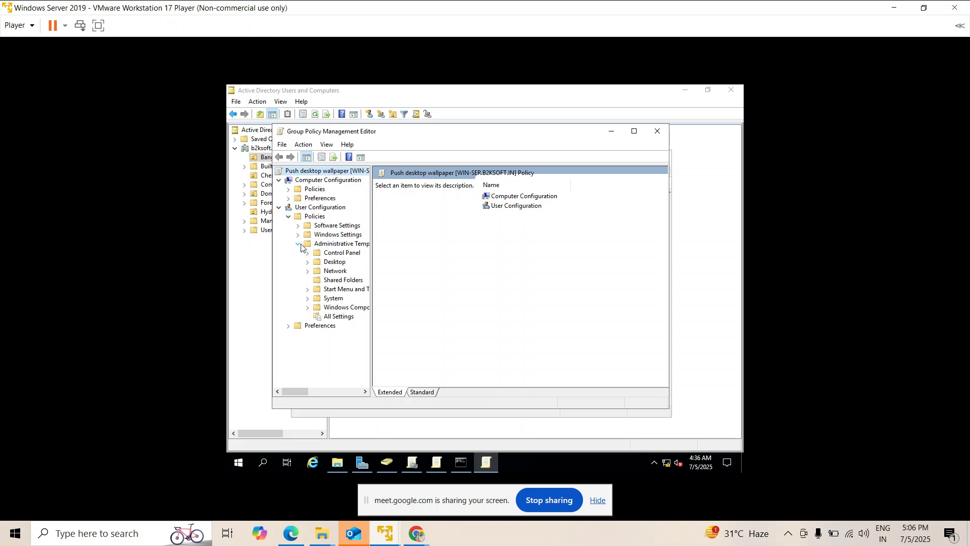
{"action": "left_click", "coordinate": [307, 262]}
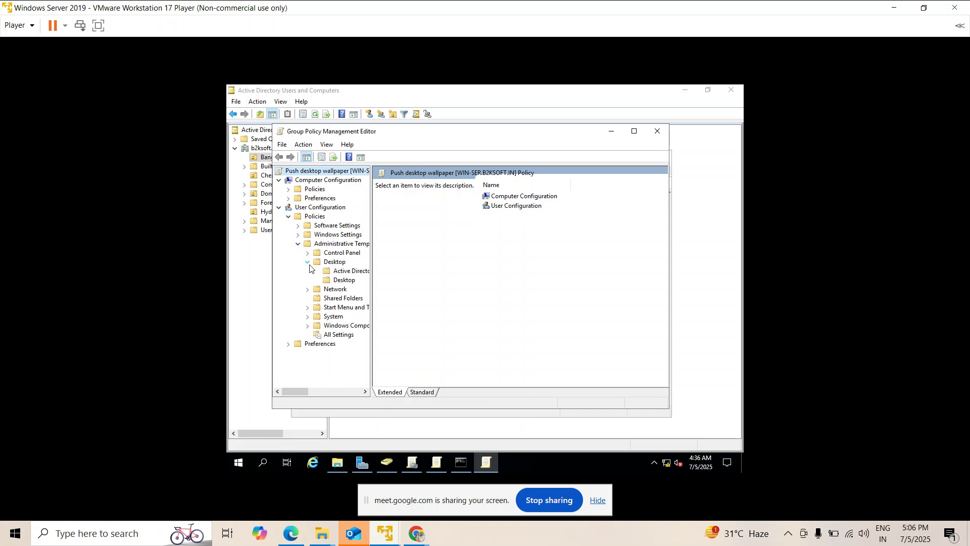
{"action": "left_click", "coordinate": [339, 281]}
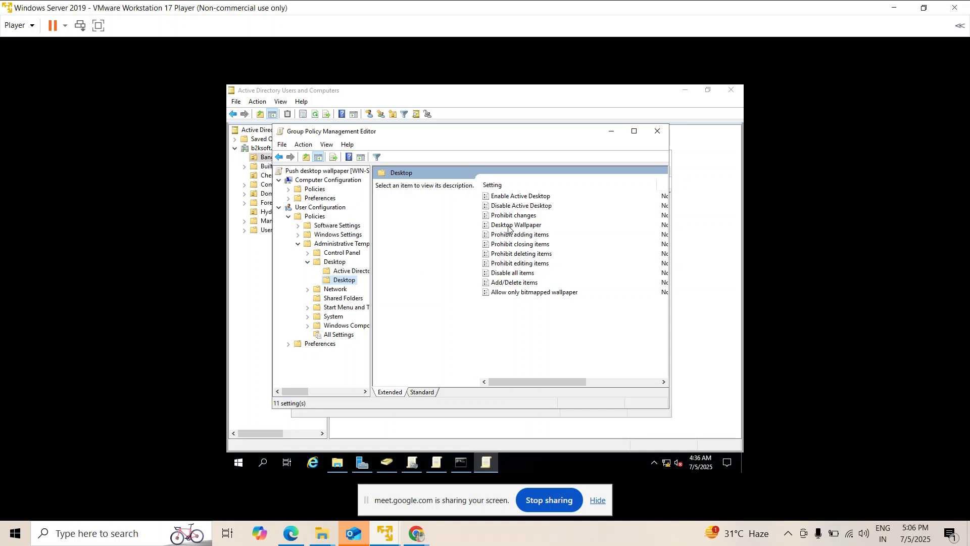
{"action": "double_click", "coordinate": [509, 226]}
{"action": "left_click", "coordinate": [315, 201]}
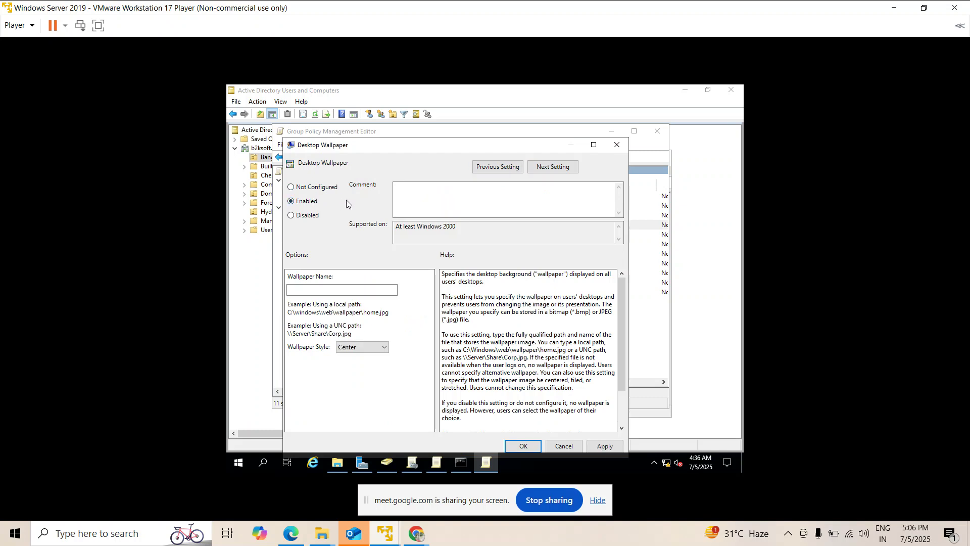
{"action": "left_click", "coordinate": [345, 290]}
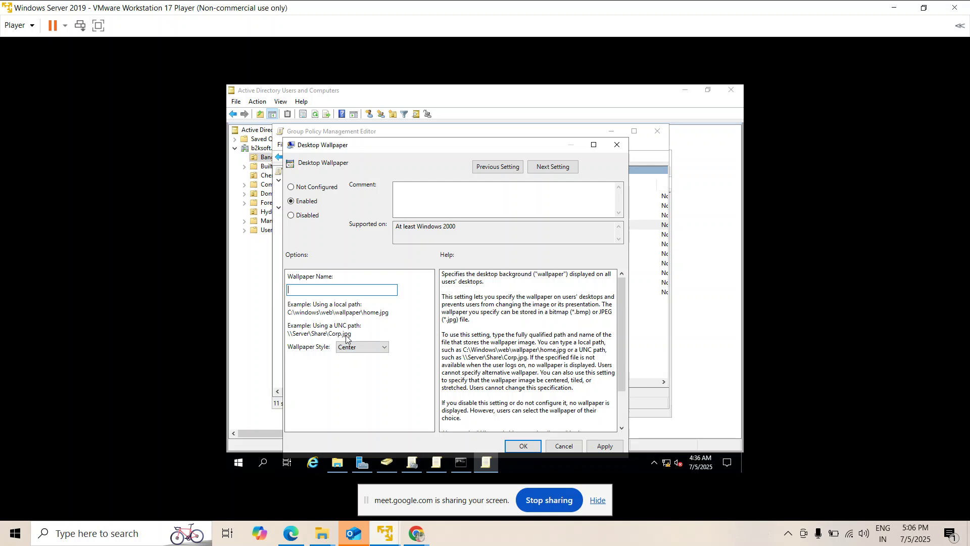
Find the server name WIN-SER with hostname and paste it into the wallpaper path.
{"action": "type", "text": "\\\\"}
{"action": "key", "text": "alt+Tab"}
{"action": "type", "text": "ost"}
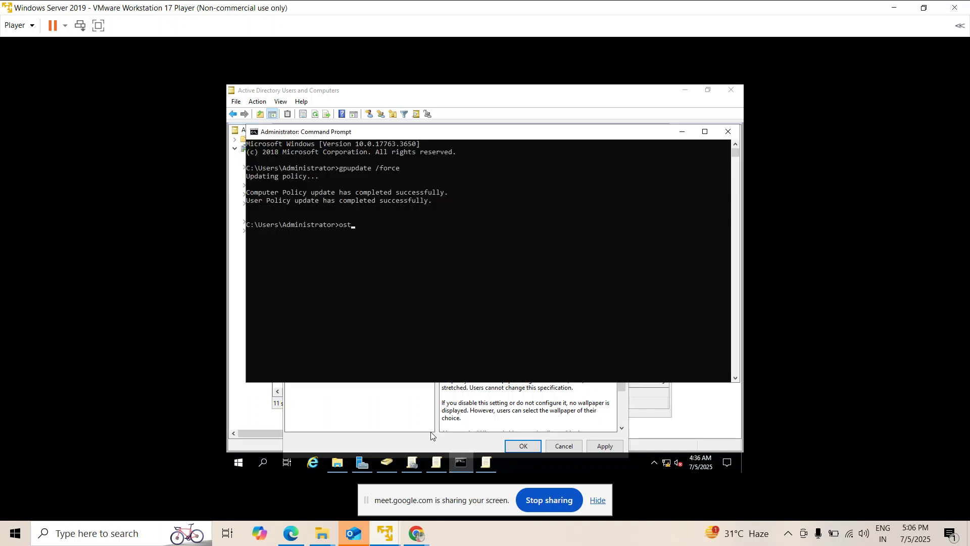
{"action": "type", "text": "hostname"}
{"action": "key", "text": "Return"}
{"action": "left_click_drag", "start_coordinate": [278, 235], "coordinate": [238, 233]}
{"action": "left_click", "coordinate": [274, 237]}
{"action": "key", "text": "ctrl+c"}
{"action": "left_click", "coordinate": [475, 464]}
{"action": "key", "text": "ctrl+v"}
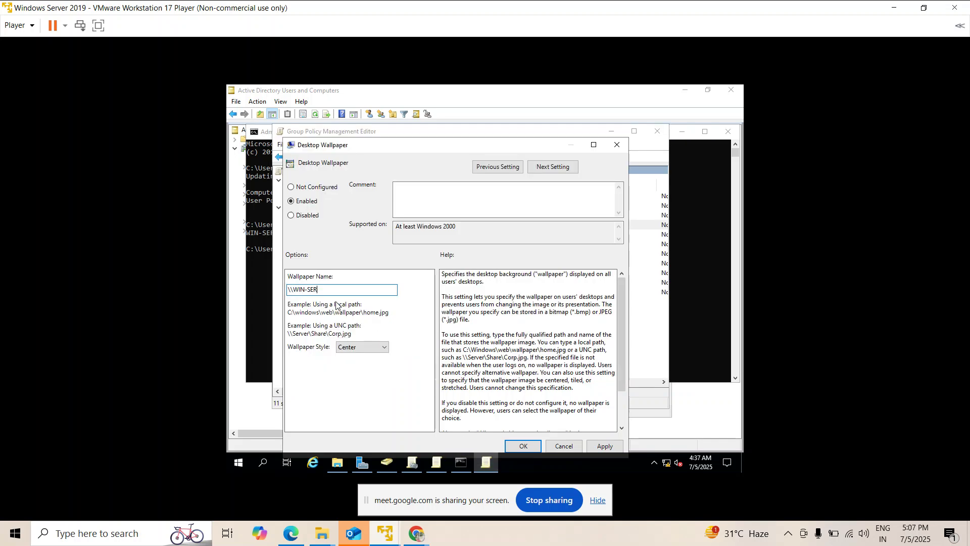
Copy the CommonWall folder name from File Explorer and append it to the wallpaper path.
{"action": "type", "text": "\\"}
{"action": "left_click", "coordinate": [337, 463]}
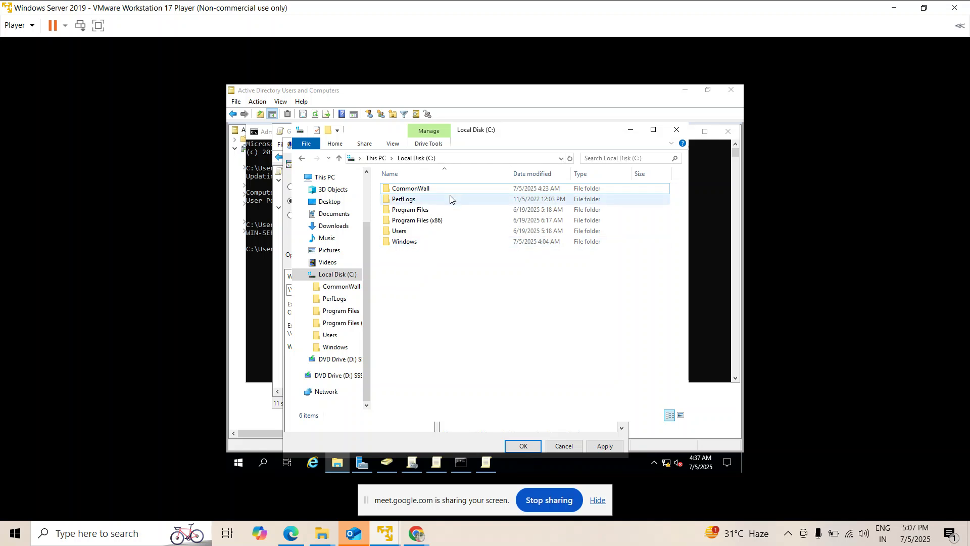
{"action": "left_click", "coordinate": [438, 189]}
{"action": "right_click", "coordinate": [438, 189]}
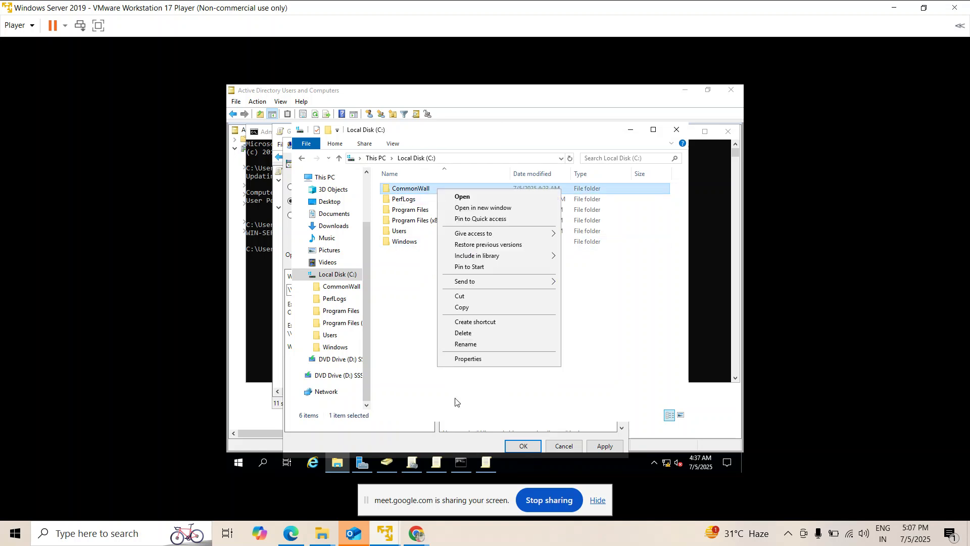
{"action": "left_click", "coordinate": [465, 344]}
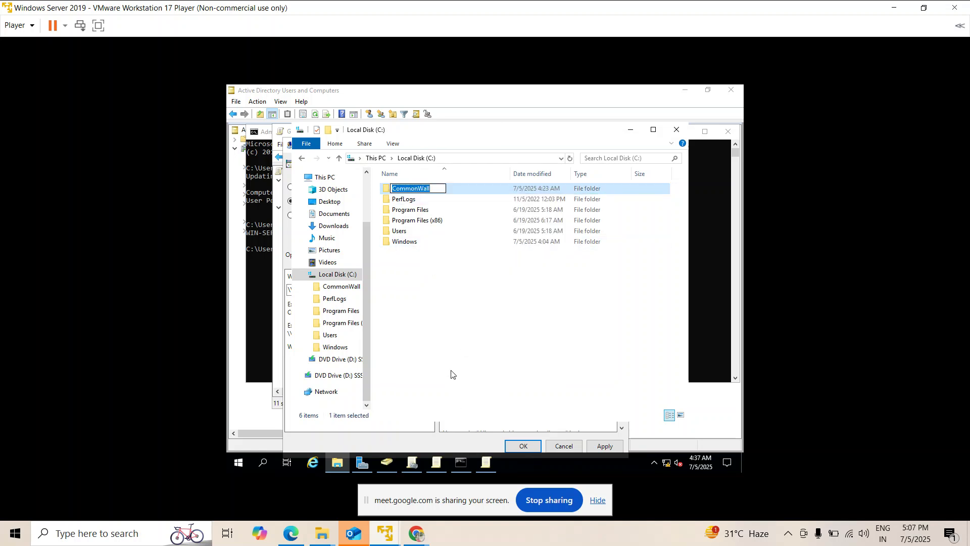
{"action": "key", "text": "Return"}
{"action": "left_click", "coordinate": [486, 463]}
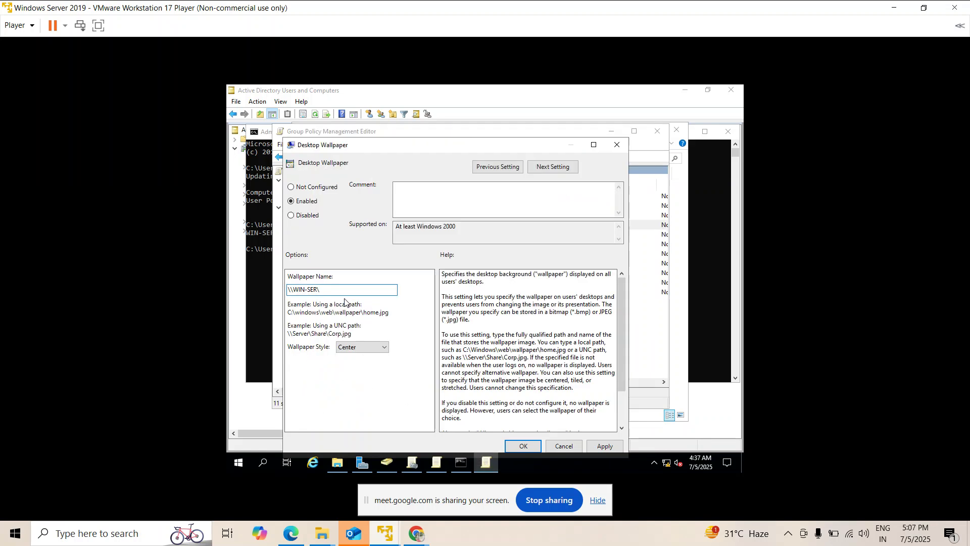
{"action": "key", "text": "ctrl+v"}
Complete the path as \\WIN-SER\CommonWall\Office.JPG with Center style and apply the policy.
{"action": "left_click", "coordinate": [342, 462]}
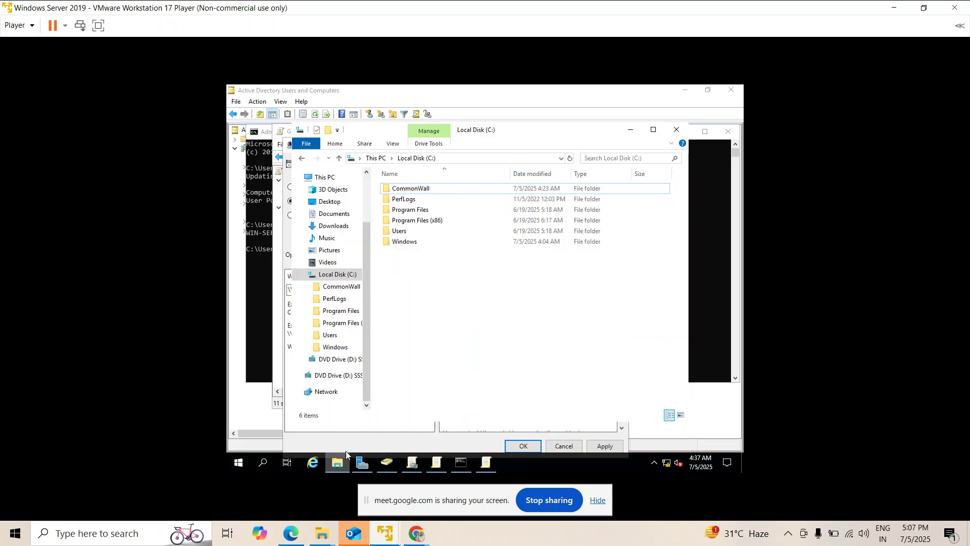
{"action": "double_click", "coordinate": [423, 189]}
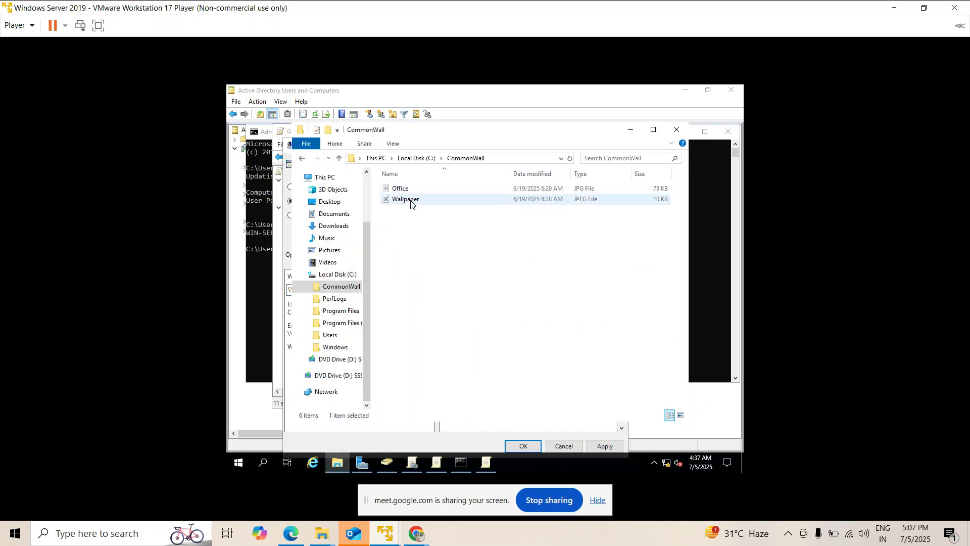
{"action": "left_click", "coordinate": [403, 189]}
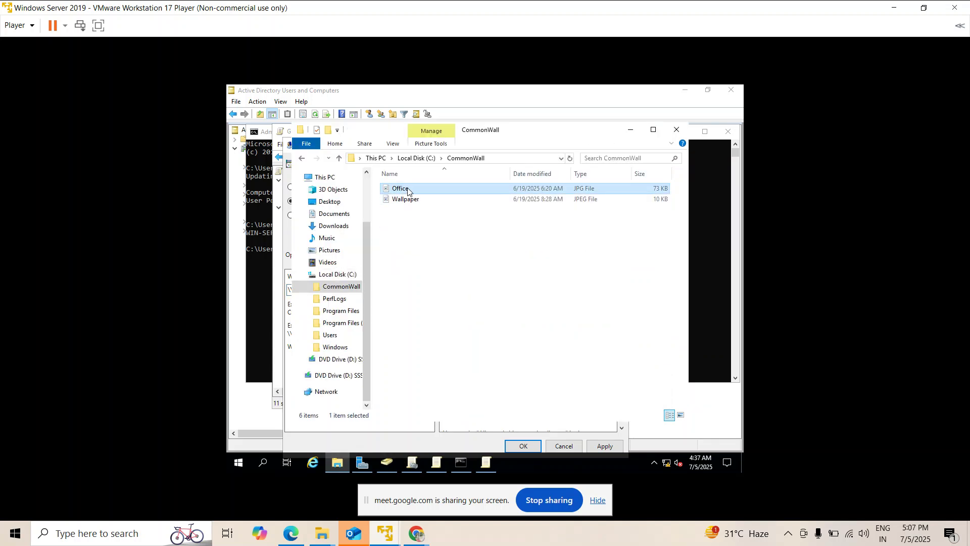
{"action": "right_click", "coordinate": [408, 191]}
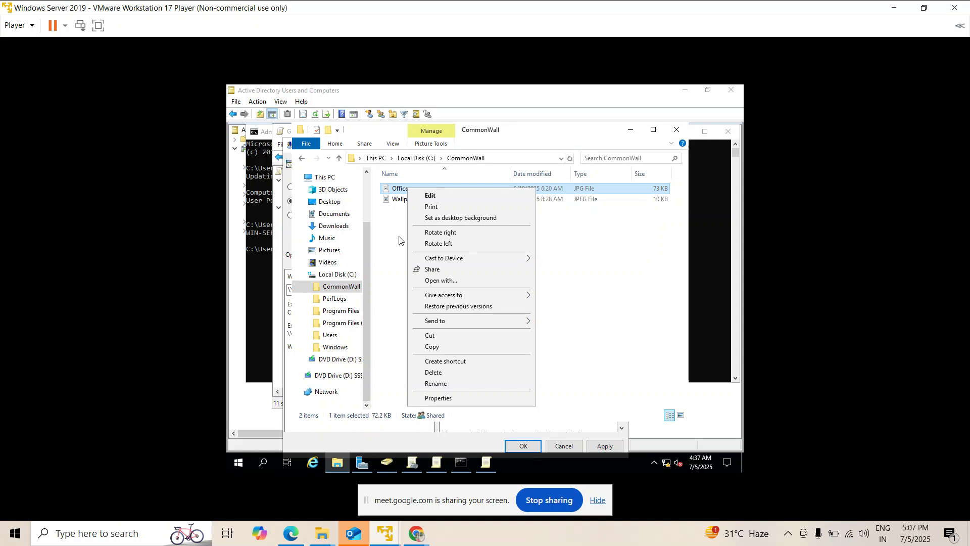
{"action": "left_click", "coordinate": [594, 259]}
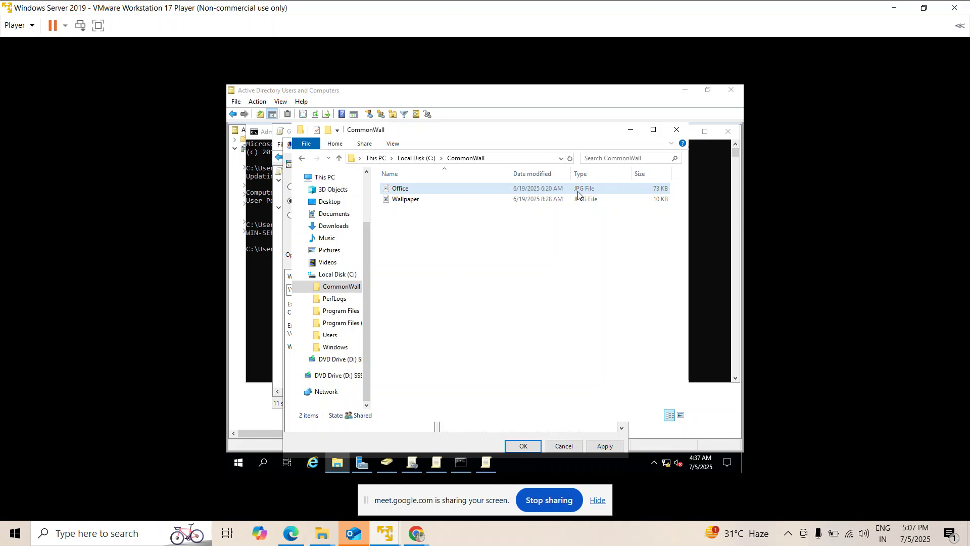
{"action": "left_click", "coordinate": [487, 464]}
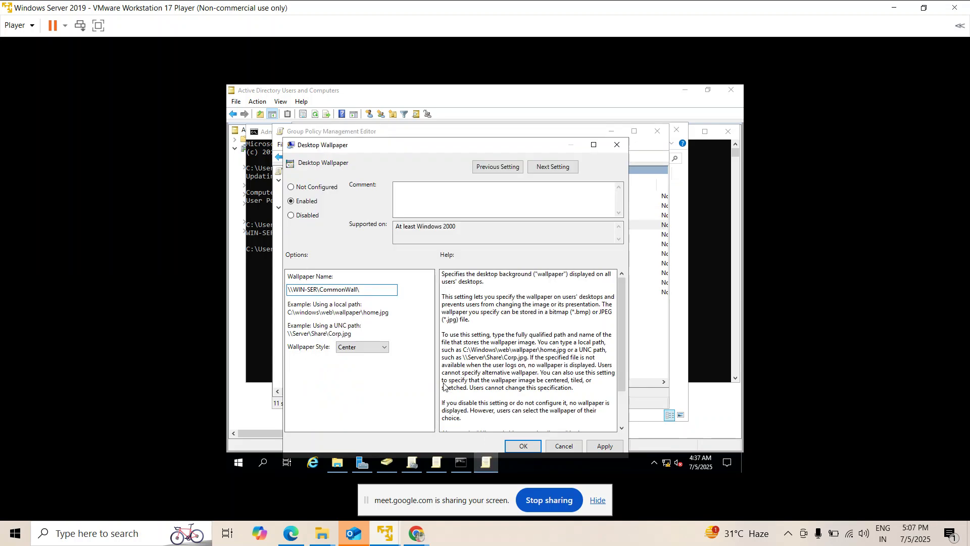
{"action": "type", "text": "Off"}
{"action": "left_click", "coordinate": [593, 448]}
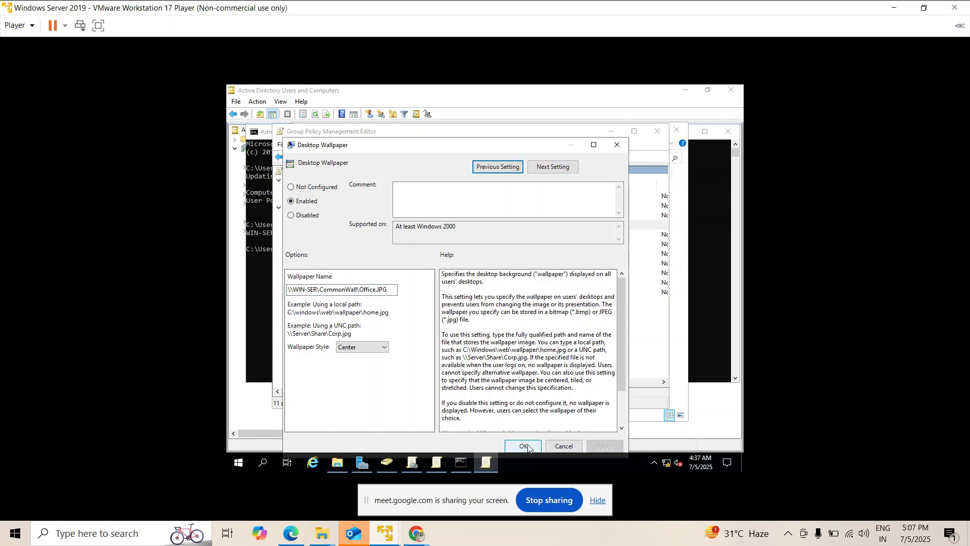
{"action": "left_click", "coordinate": [524, 446]}
{"action": "scroll", "coordinate": [576, 334], "scroll_direction": "right", "scroll_amount": 2}
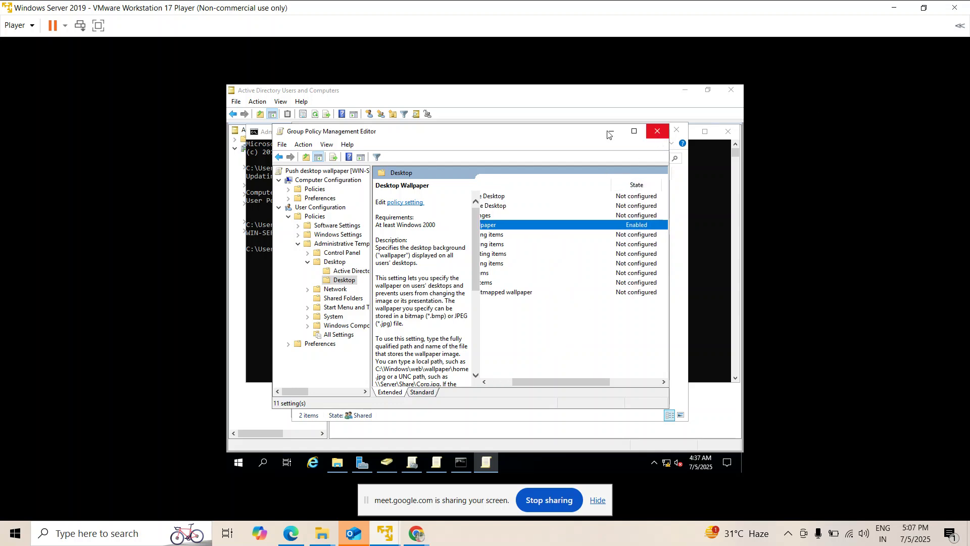
Close the Group Policy editor and rerun gpupdate /force in Command Prompt.
{"action": "left_click", "coordinate": [658, 136]}
{"action": "left_click", "coordinate": [261, 326]}
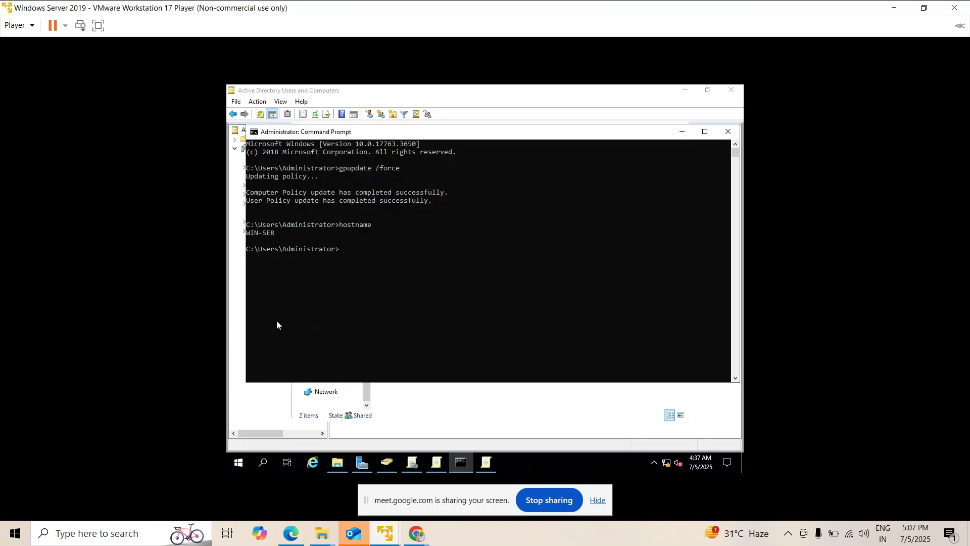
{"action": "key", "text": "Up"}
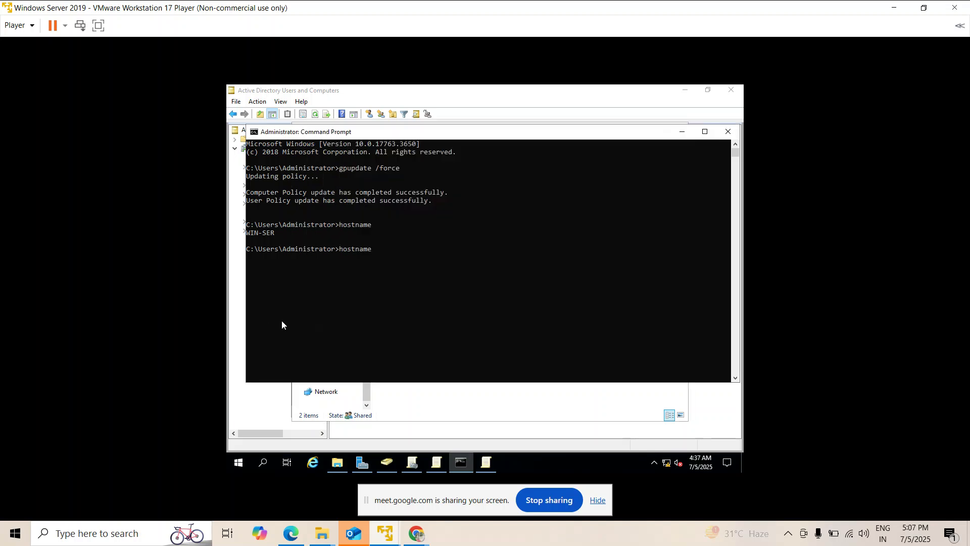
{"action": "key", "text": "Up"}
{"action": "key", "text": "Return"}
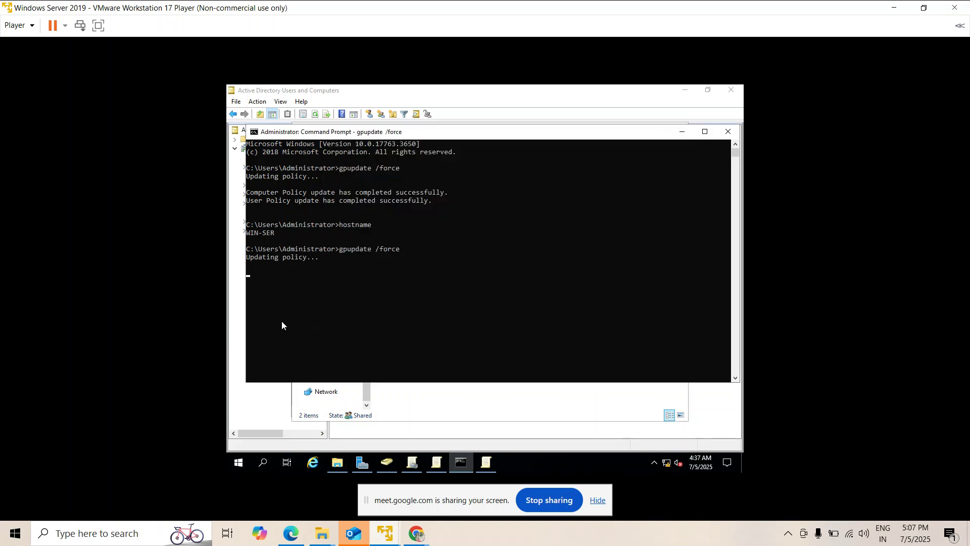
Bring up Test Machine1's other-user sign-in screen, then return to the server.
{"action": "mouse_move", "coordinate": [384, 533]}
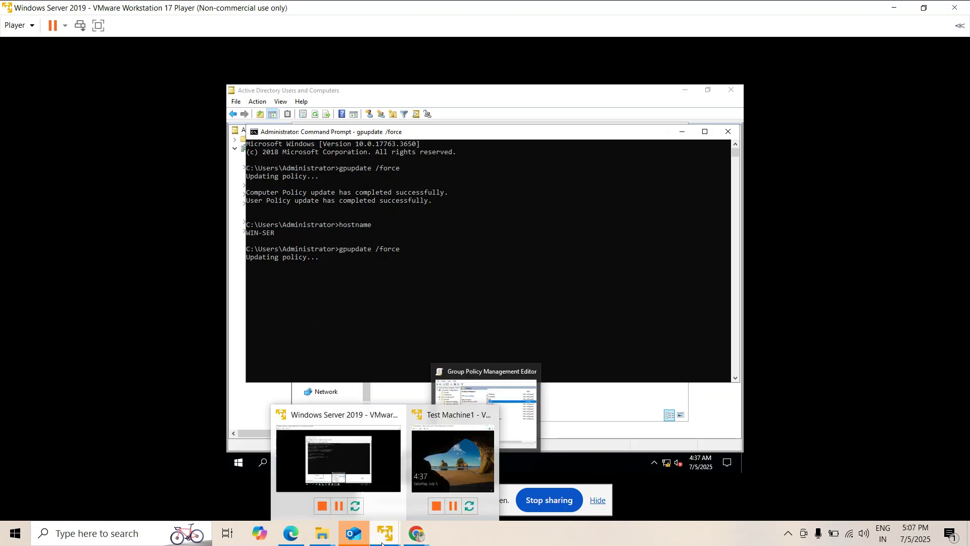
{"action": "left_click", "coordinate": [455, 455]}
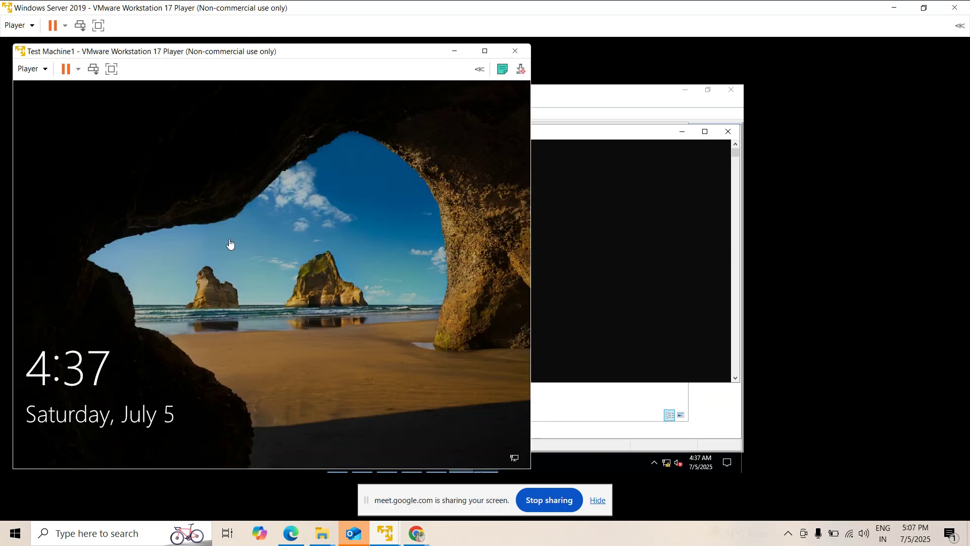
{"action": "left_click", "coordinate": [93, 75]}
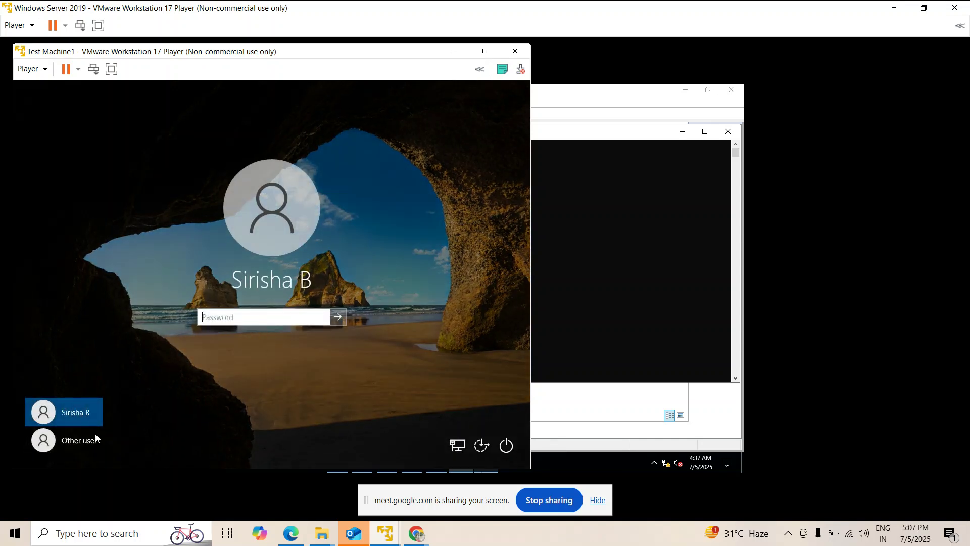
{"action": "left_click", "coordinate": [74, 444]}
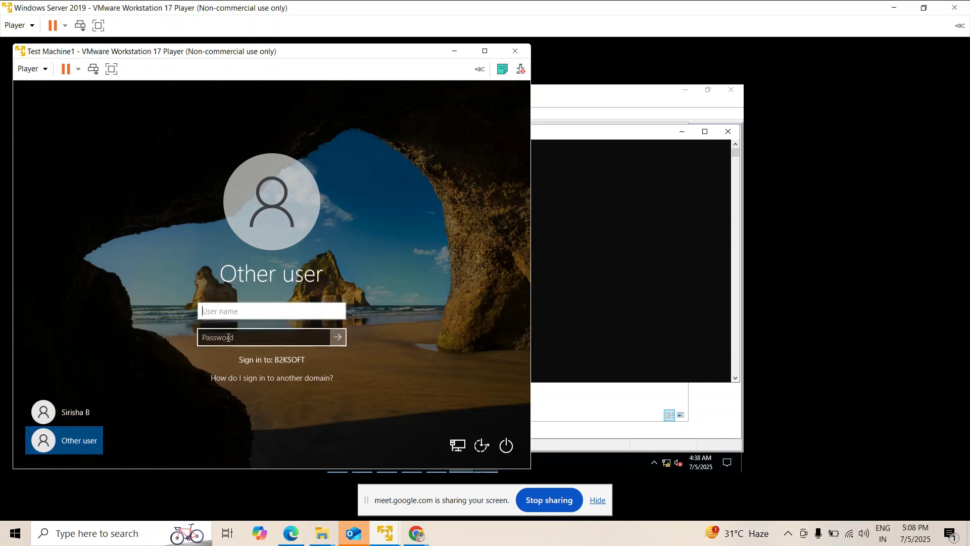
{"action": "left_click", "coordinate": [334, 451]}
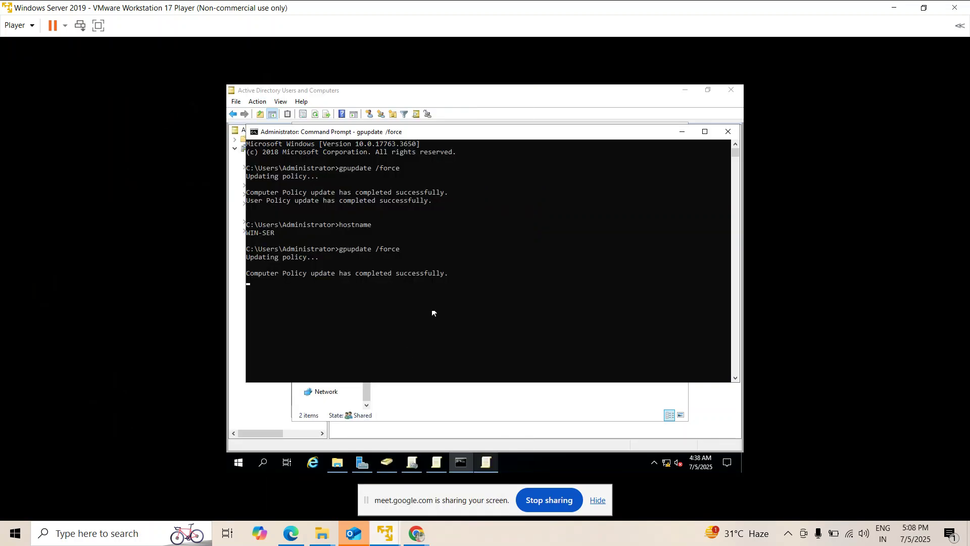
Reset the Bangalore user's password with 'must change password at next logon' cleared.
{"action": "left_click", "coordinate": [384, 468]}
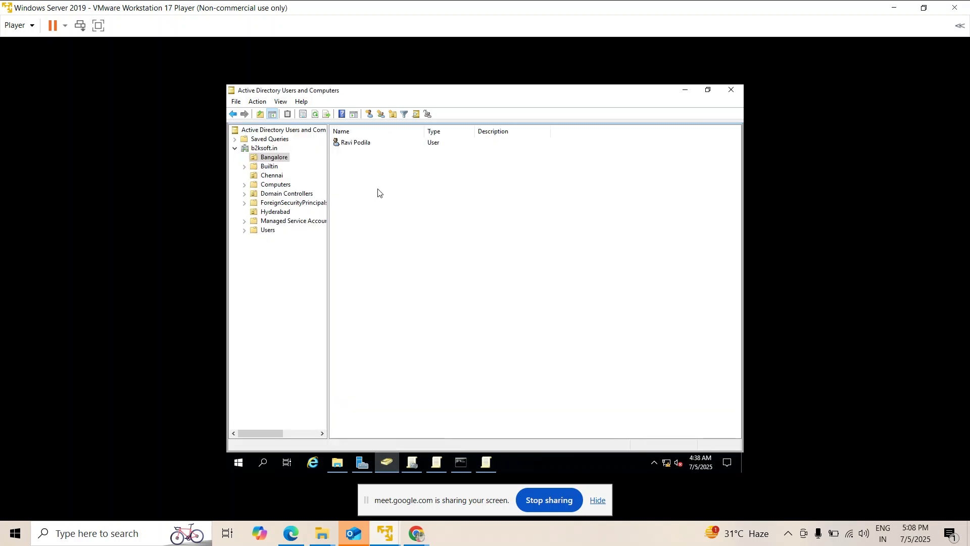
{"action": "left_click", "coordinate": [353, 146]}
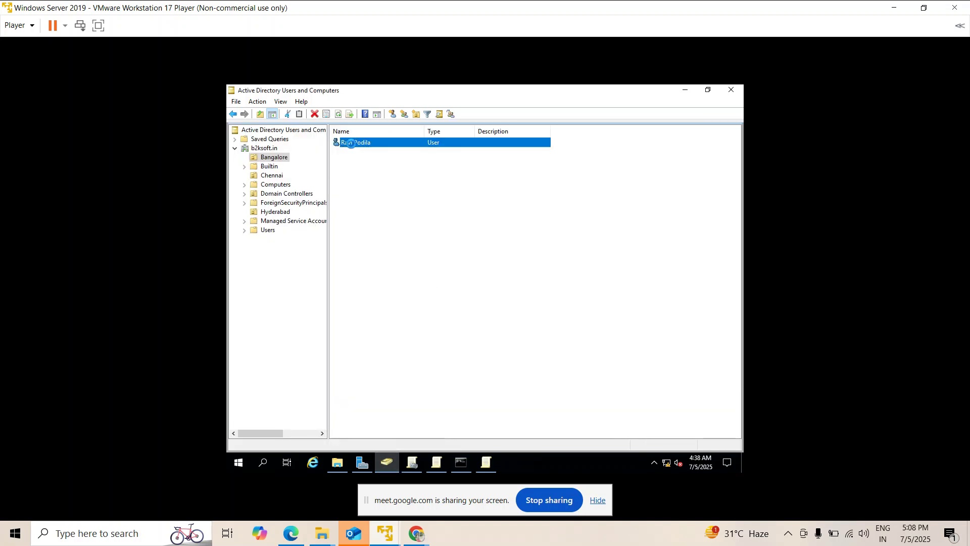
{"action": "right_click", "coordinate": [352, 145]}
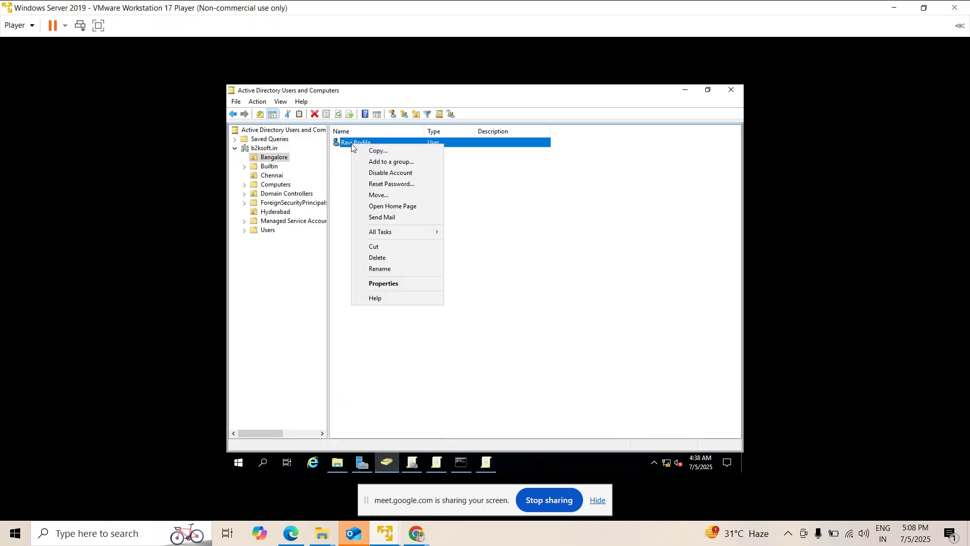
{"action": "left_click", "coordinate": [369, 183]}
{"action": "type", "text": "P"}
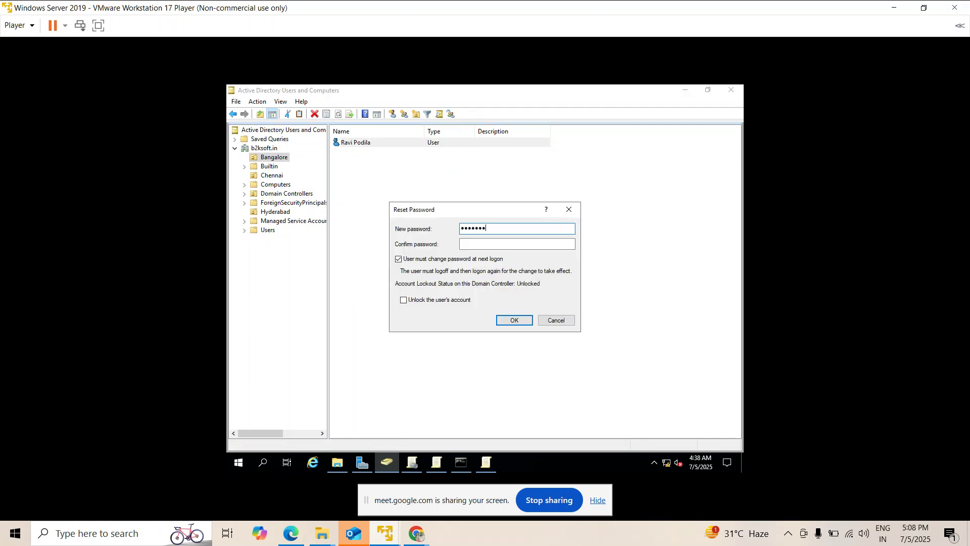
{"action": "left_click", "coordinate": [516, 243]}
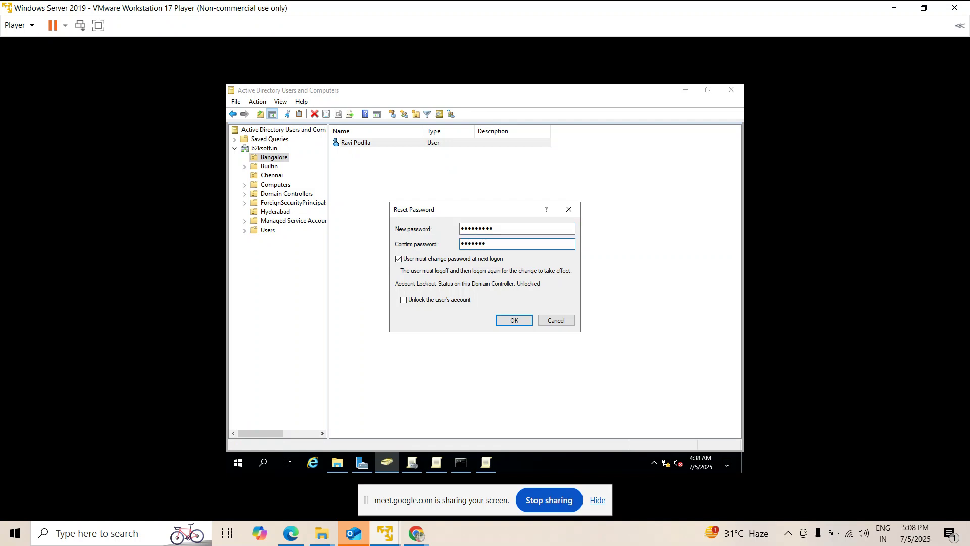
{"action": "left_click", "coordinate": [399, 258]}
{"action": "left_click", "coordinate": [506, 319]}
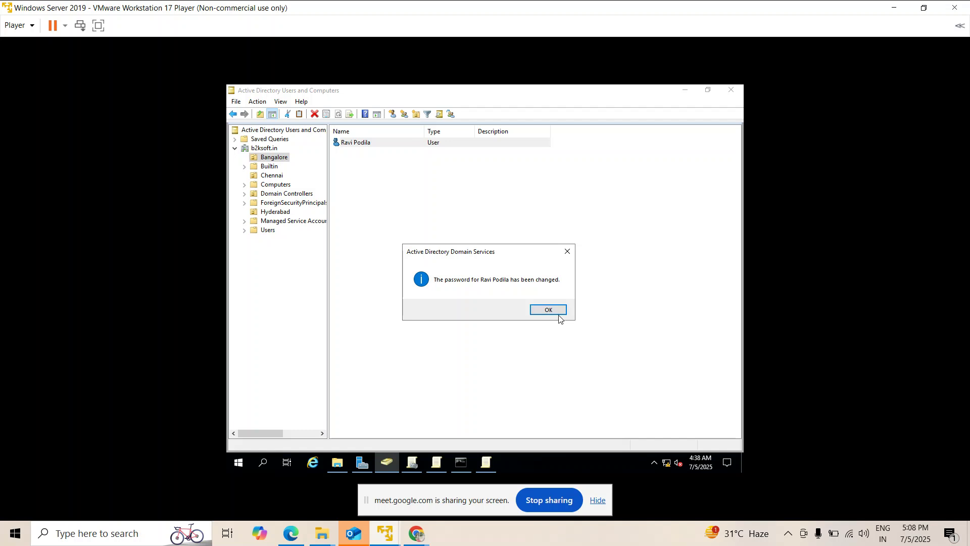
{"action": "key", "text": "Return"}
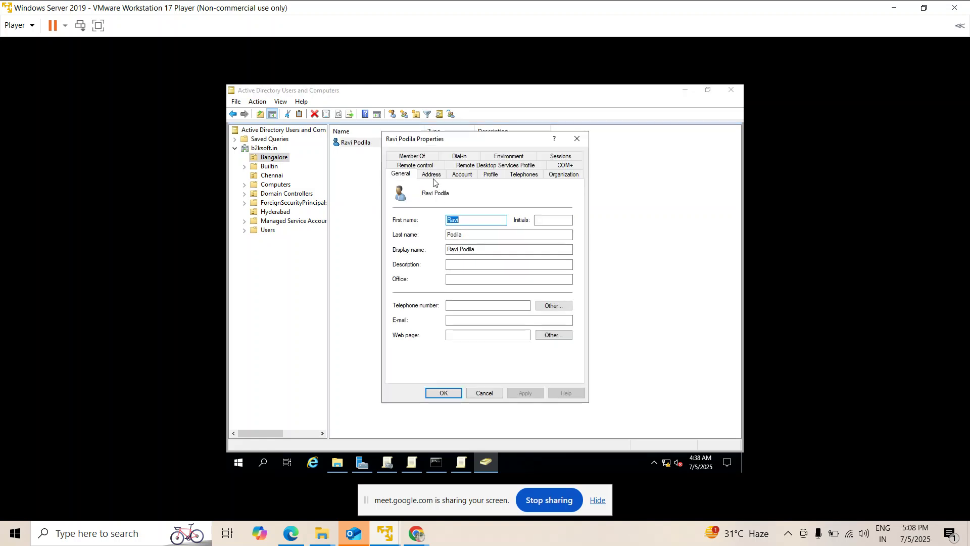
Review the user's Account logon settings, then switch to Test Machine1.
{"action": "left_click", "coordinate": [462, 174]}
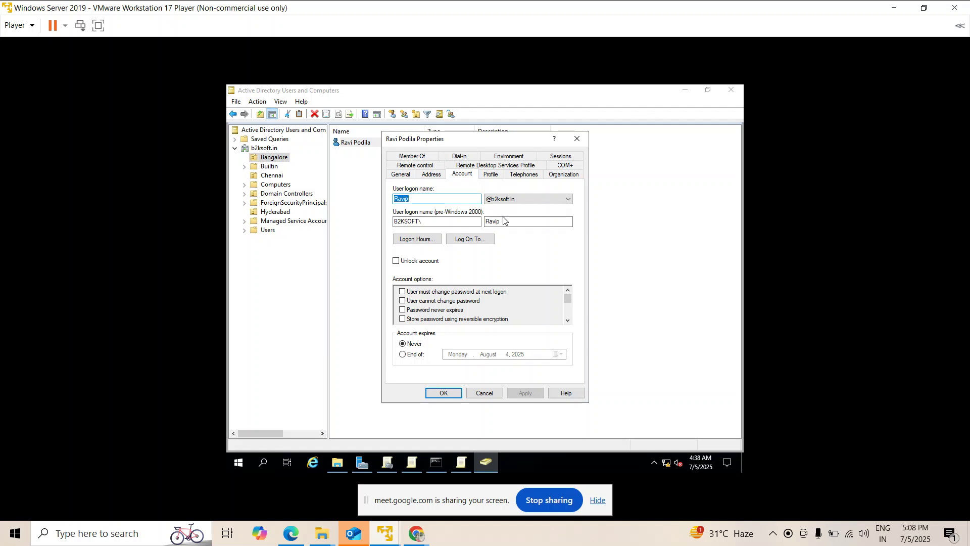
{"action": "mouse_move", "coordinate": [385, 534]}
{"action": "left_click", "coordinate": [421, 428]}
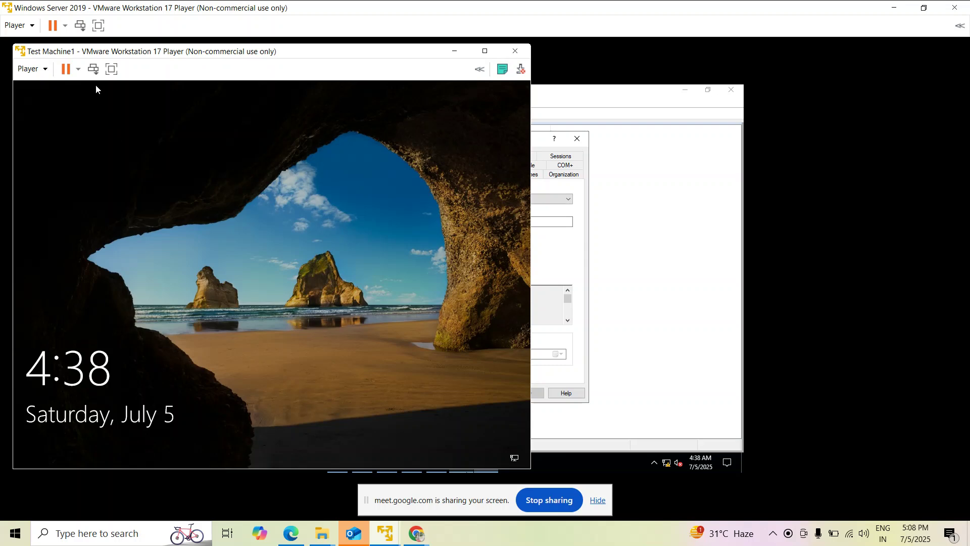
Sign in to Test Machine1 as the b2ksoft domain user with the reset password, then return to the server.
{"action": "left_click", "coordinate": [94, 71]}
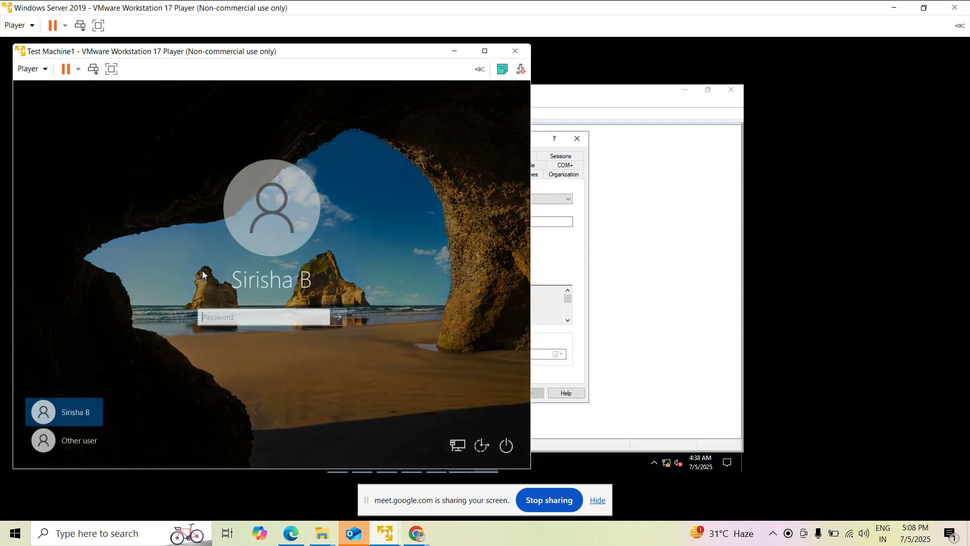
{"action": "left_click", "coordinate": [71, 447]}
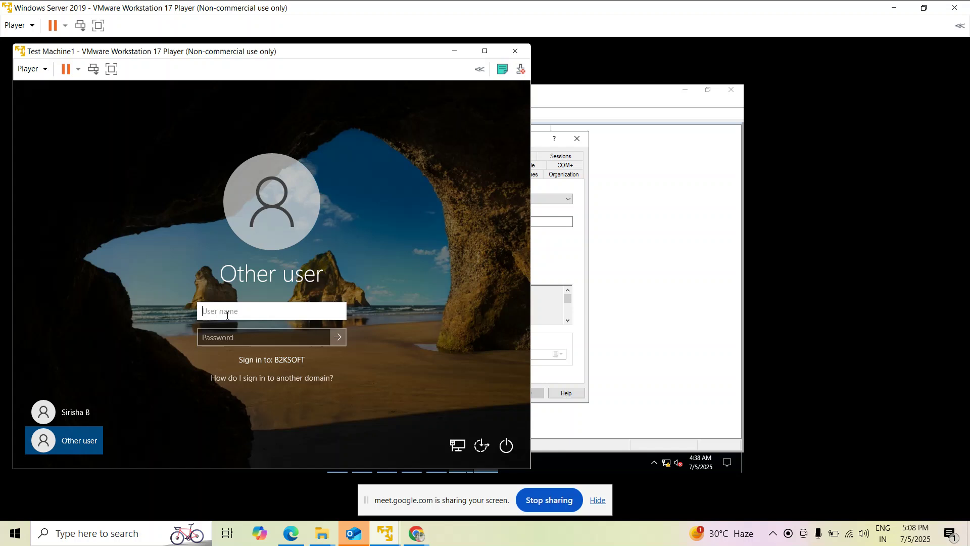
{"action": "type", "text": "b2ksoft\\"}
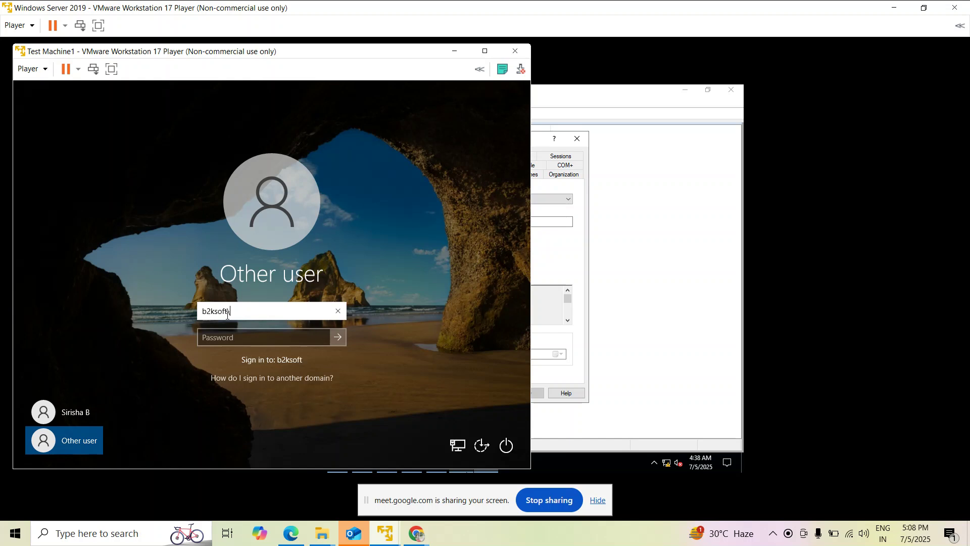
{"action": "type", "text": "ravip"}
{"action": "key", "text": "Tab"}
{"action": "type", "text": "•"}
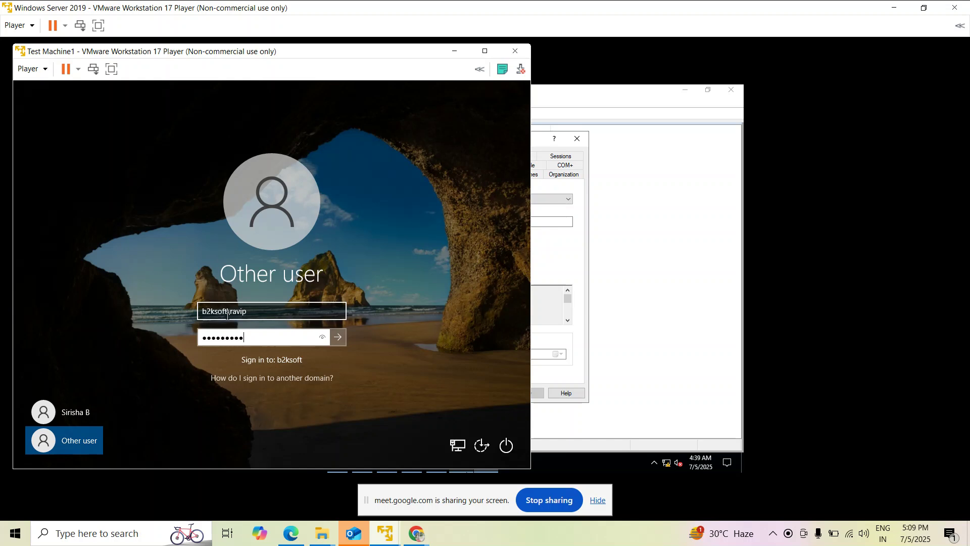
{"action": "key", "text": "Return"}
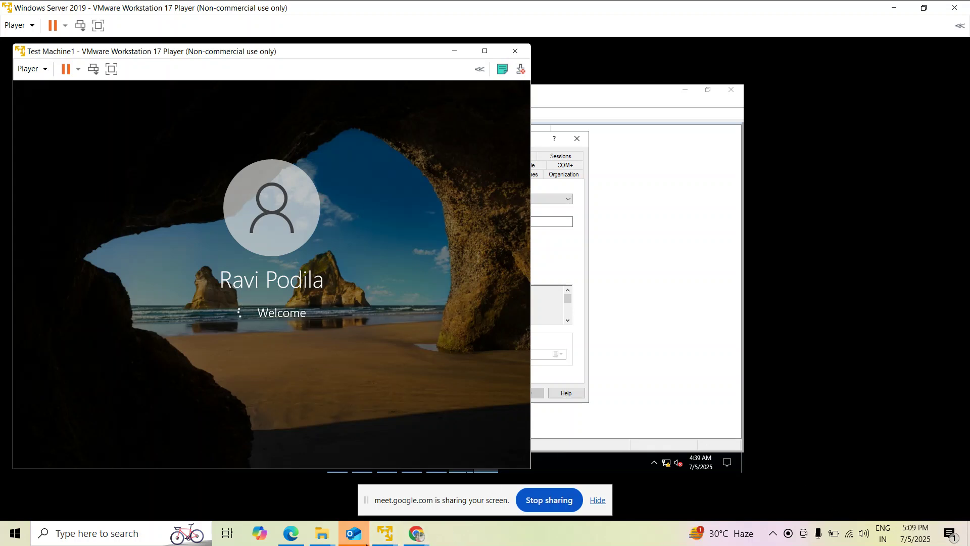
{"action": "mouse_move", "coordinate": [377, 536]}
{"action": "left_click", "coordinate": [374, 472]}
{"action": "mouse_move", "coordinate": [461, 462]}
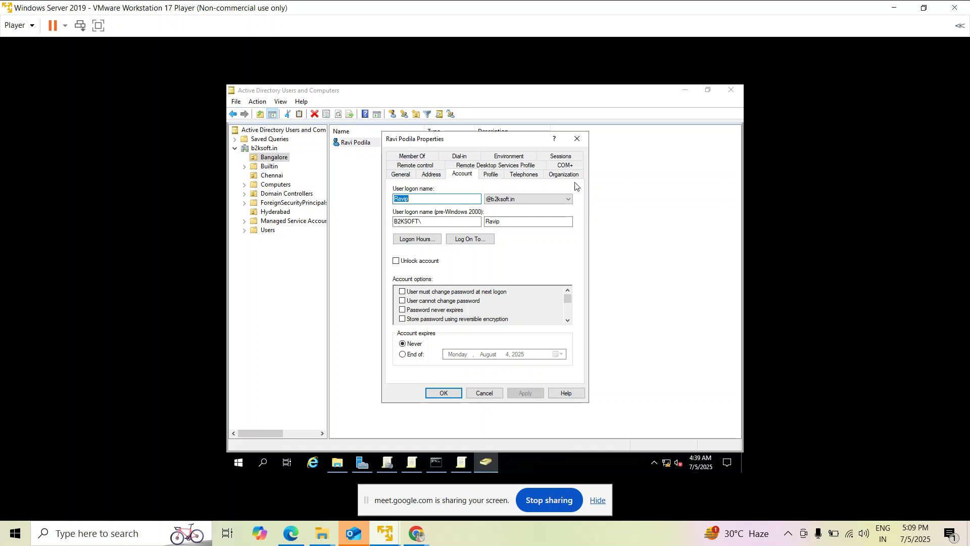
Close the user's properties from the General tab and list the Users container's contents.
{"action": "left_click", "coordinate": [395, 176]}
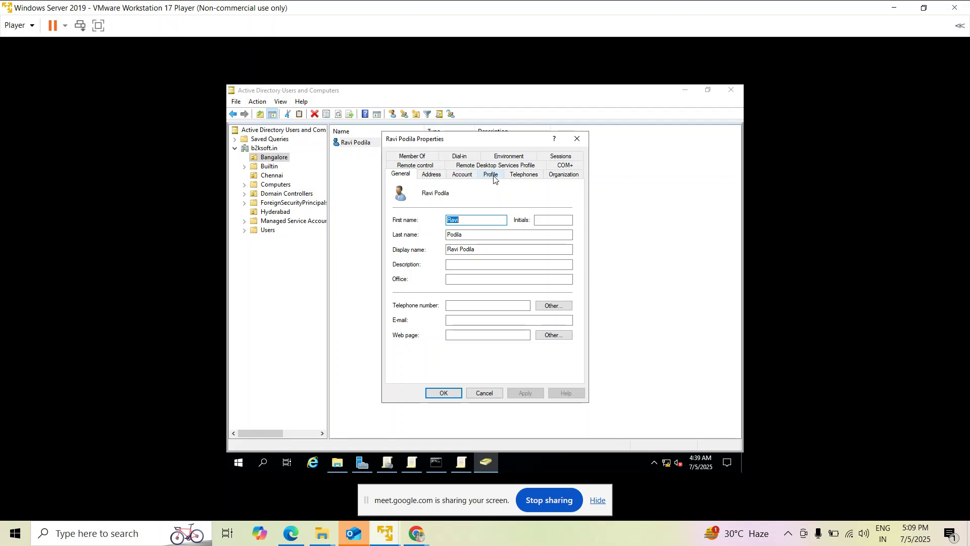
{"action": "left_click", "coordinate": [578, 139]}
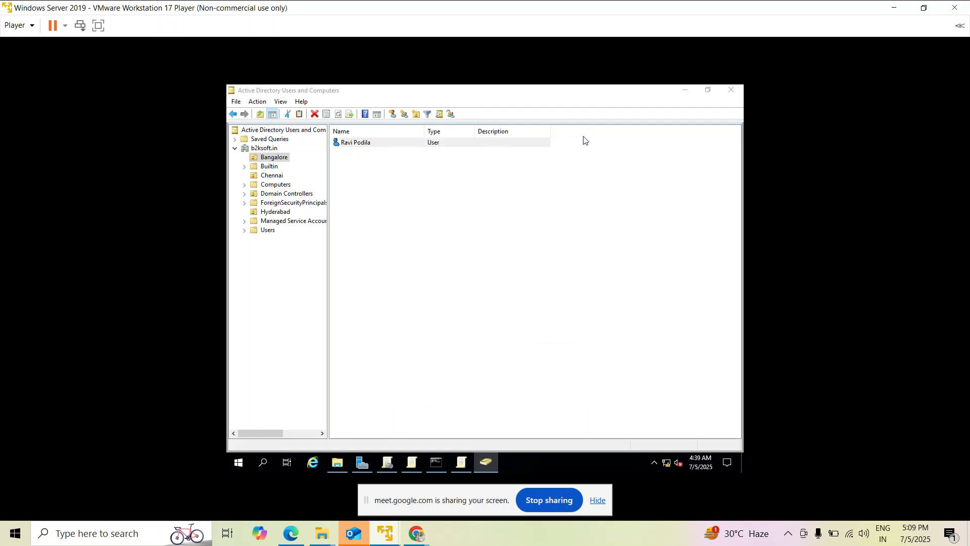
{"action": "left_click", "coordinate": [245, 230]}
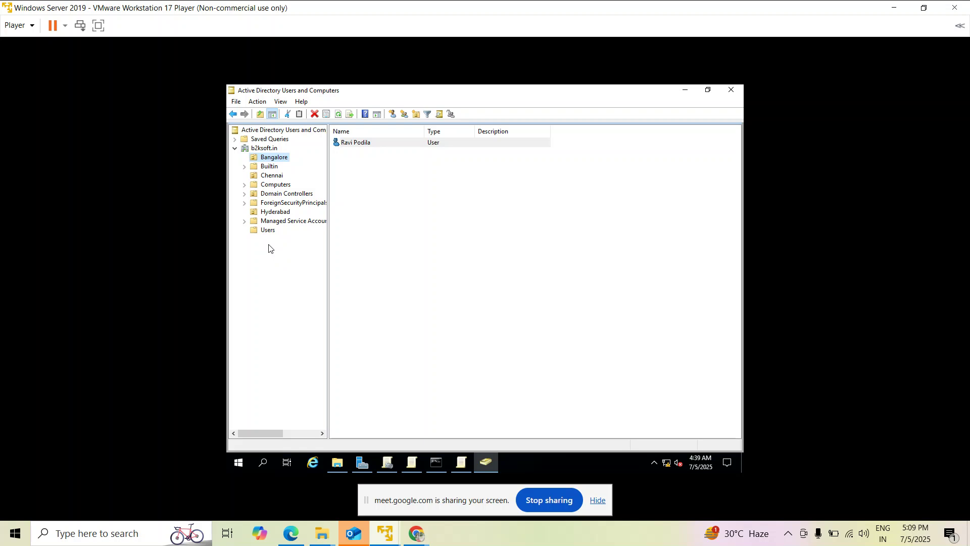
{"action": "left_click", "coordinate": [269, 231]}
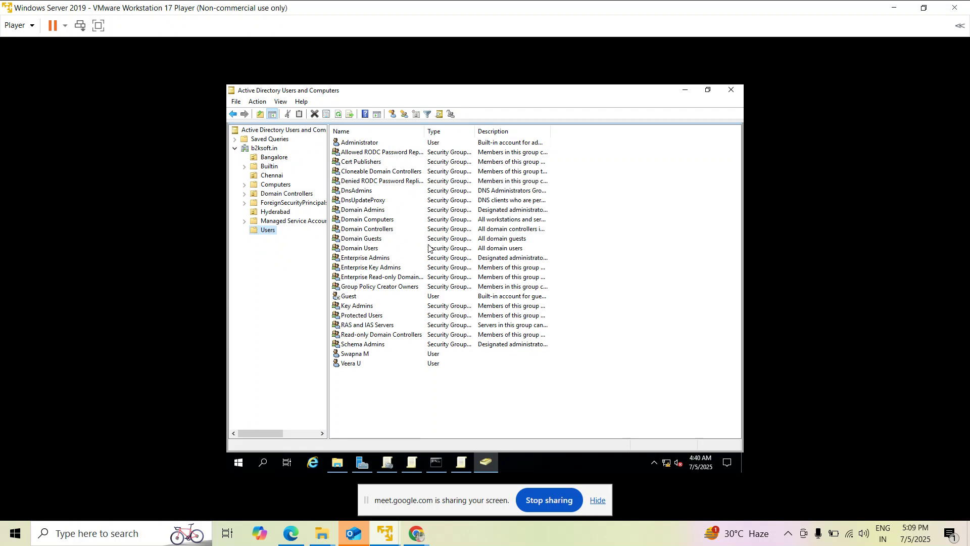
Open and close the properties of the next-to-last account in the Users list.
{"action": "left_click", "coordinate": [348, 356]}
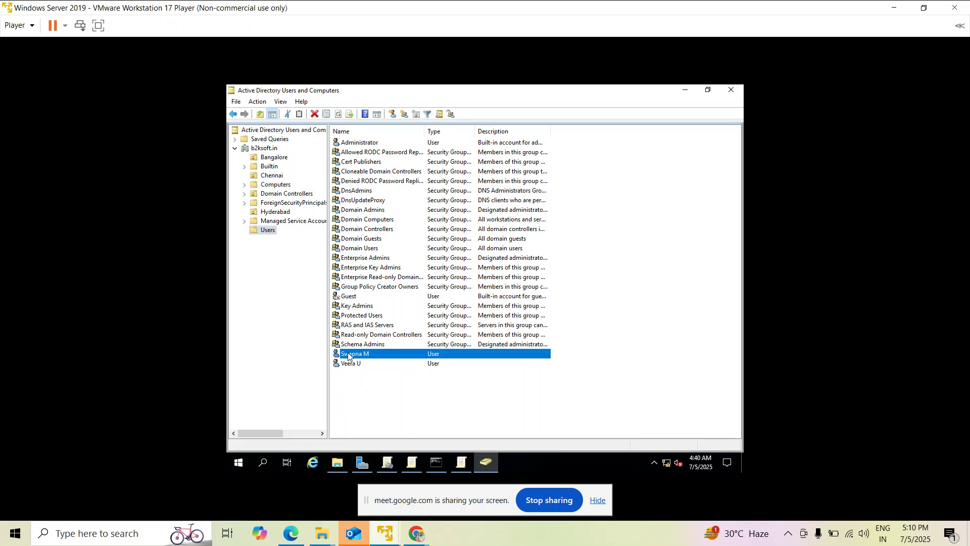
{"action": "right_click", "coordinate": [348, 355]}
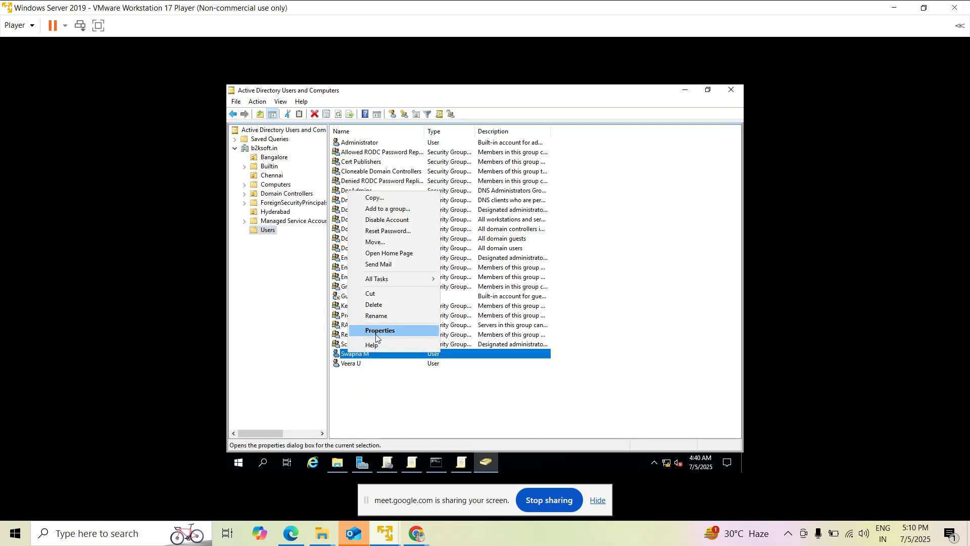
{"action": "left_click", "coordinate": [377, 336]}
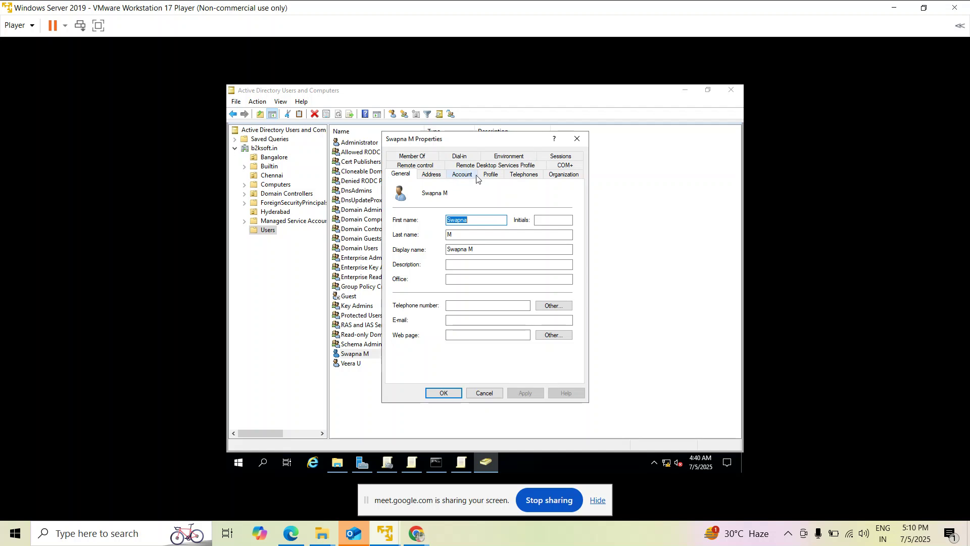
{"action": "left_click", "coordinate": [577, 139]}
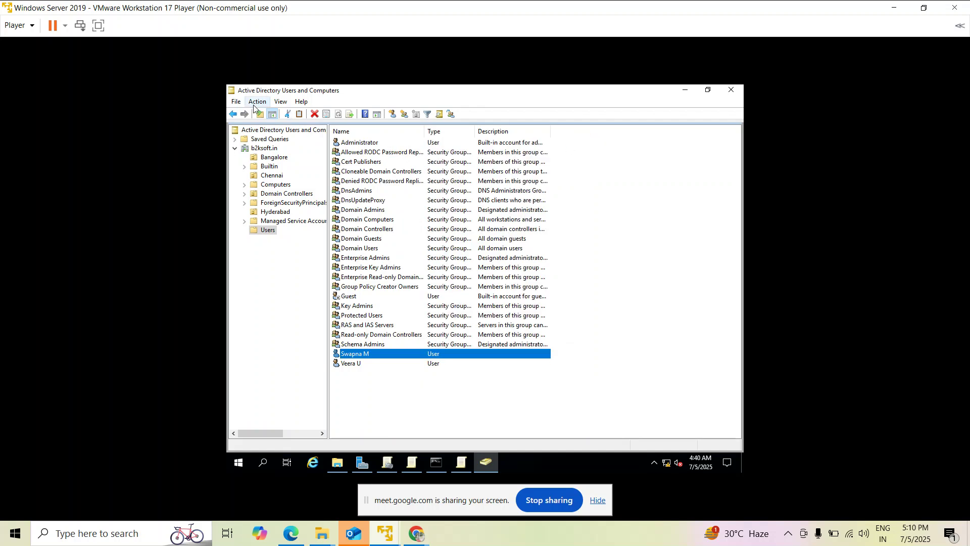
Enable View > Advanced Features and reopen the user account's properties from Users.
{"action": "left_click", "coordinate": [281, 103]}
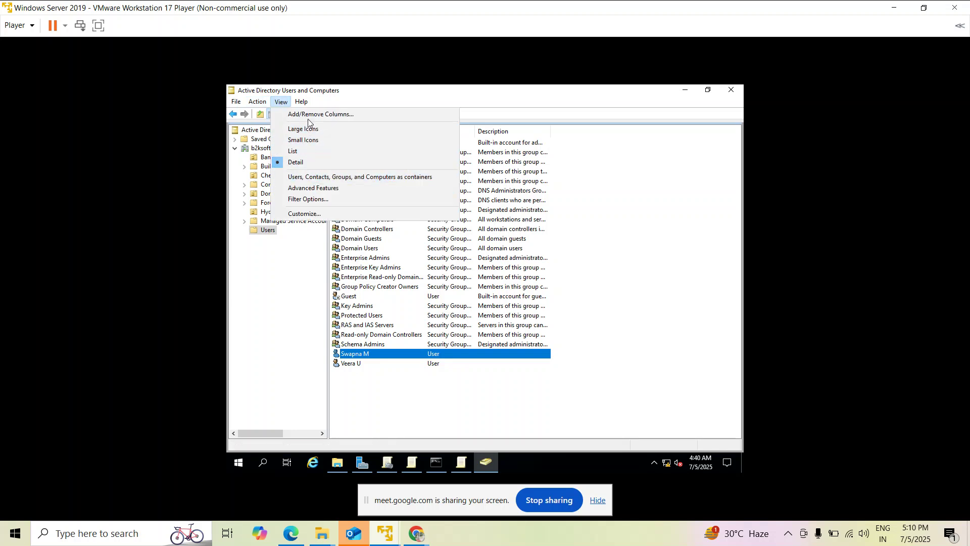
{"action": "left_click", "coordinate": [304, 188]}
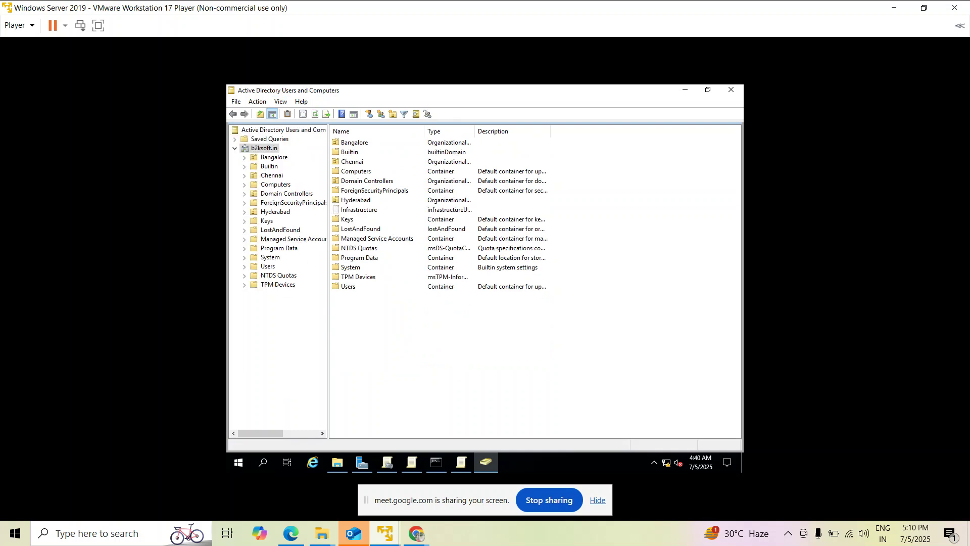
{"action": "left_click", "coordinate": [245, 267]}
{"action": "left_click", "coordinate": [256, 267]}
{"action": "left_click", "coordinate": [351, 357]}
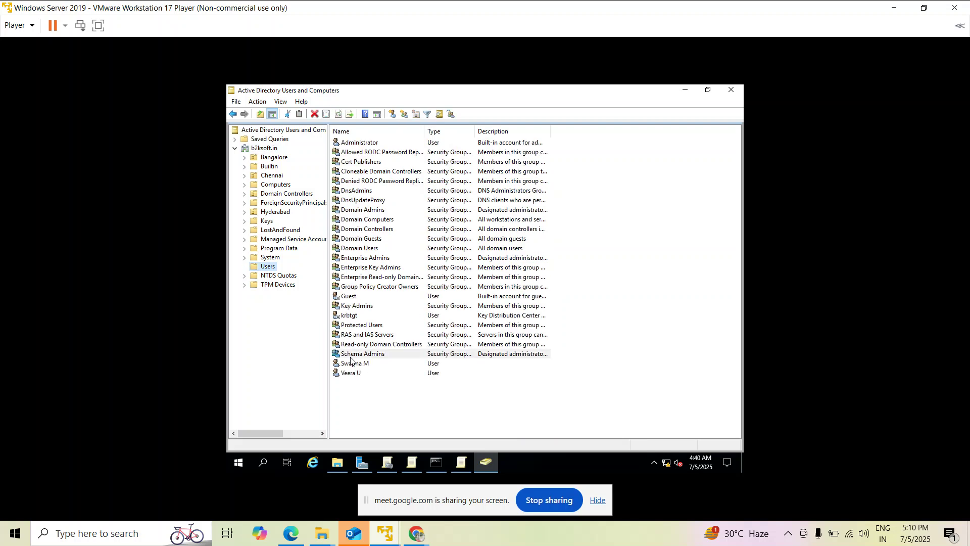
{"action": "left_click", "coordinate": [352, 364]}
{"action": "right_click", "coordinate": [352, 364]}
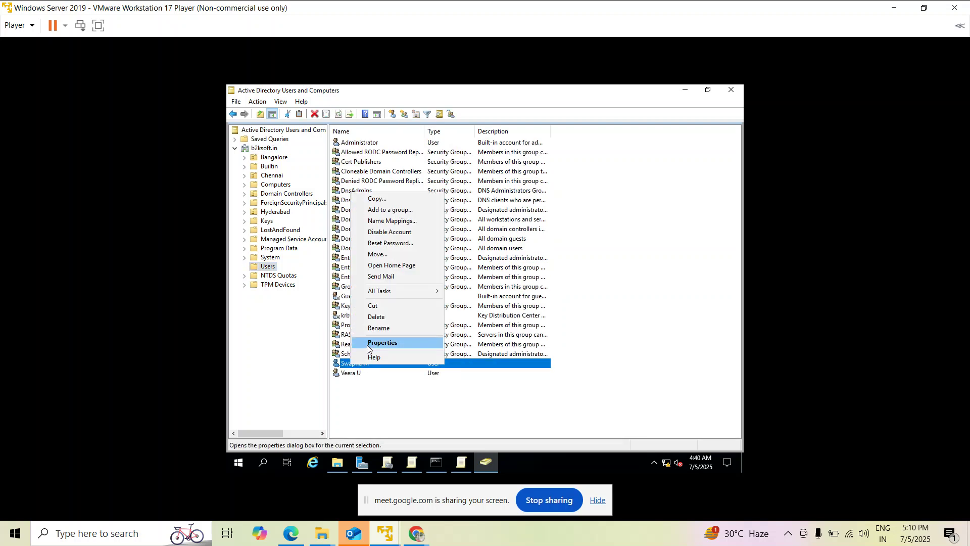
{"action": "left_click", "coordinate": [368, 343]}
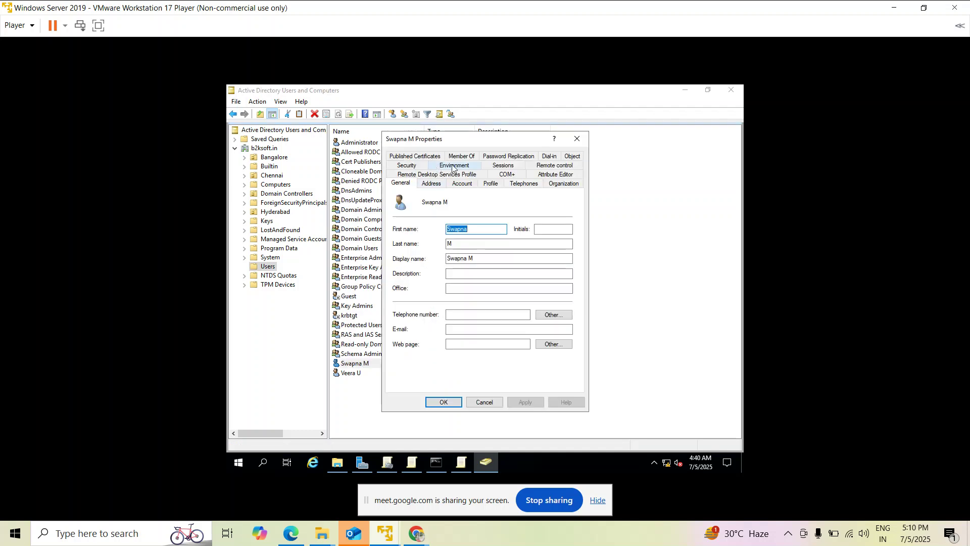
Open the user's Attribute Editor and point out accountExpires, displayName, employeeID and employeeType.
{"action": "left_click", "coordinate": [543, 175]}
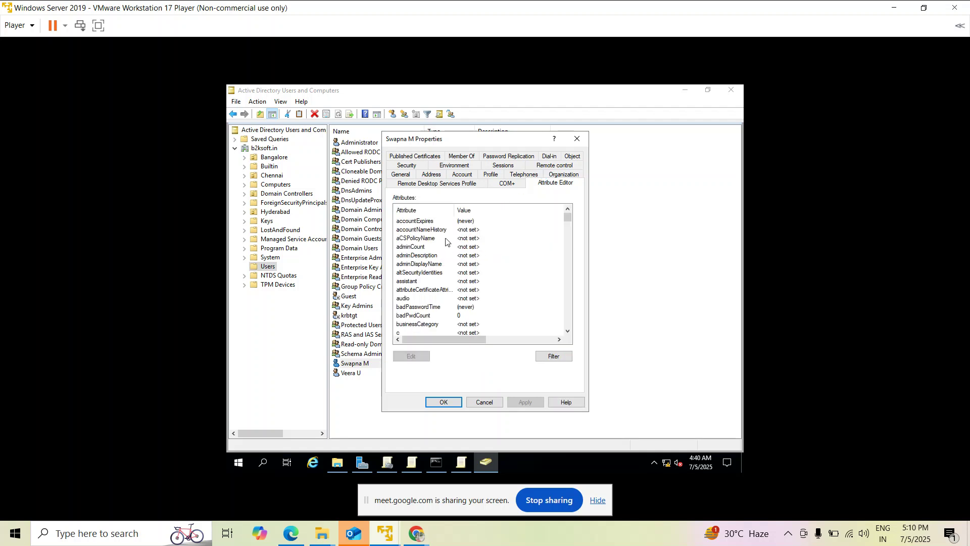
{"action": "left_click", "coordinate": [421, 222]}
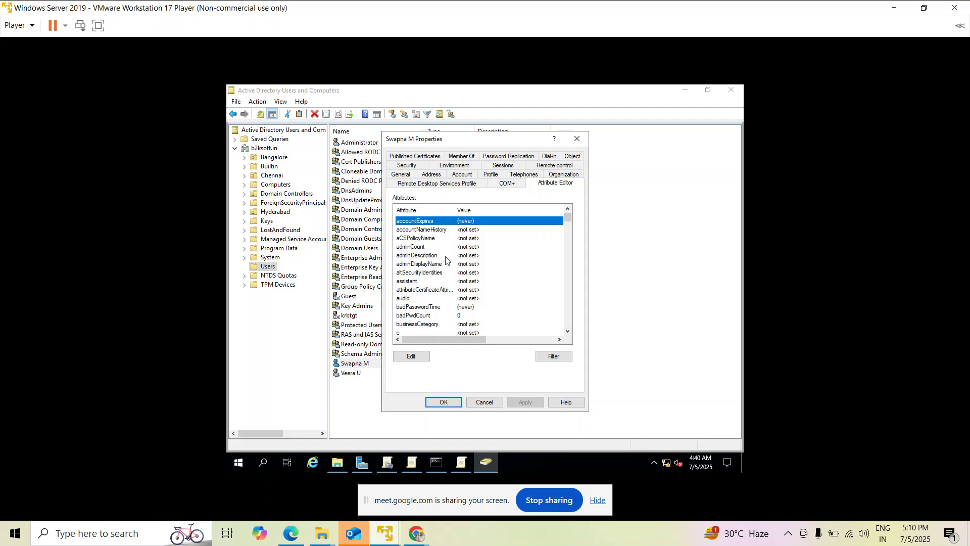
{"action": "scroll", "coordinate": [440, 268], "scroll_direction": "down", "scroll_amount": 1}
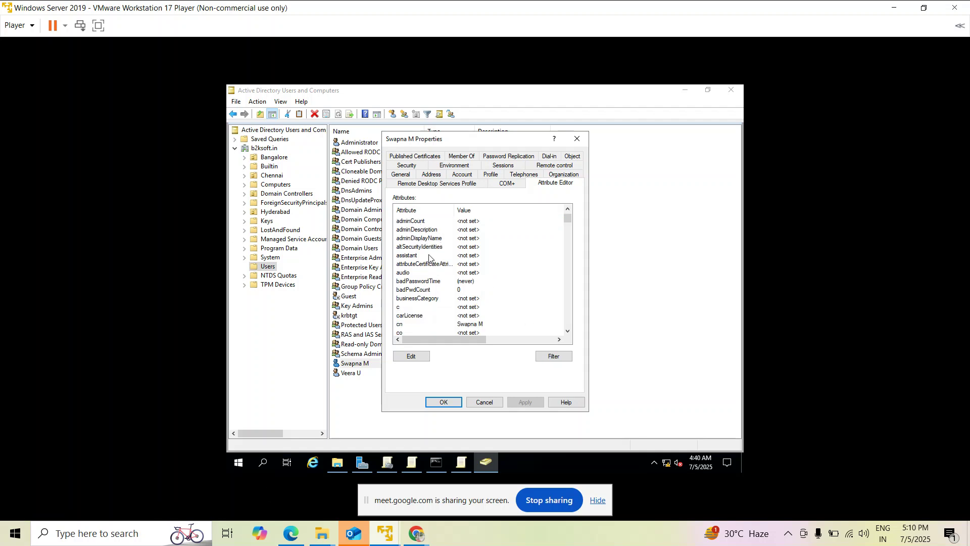
{"action": "scroll", "coordinate": [420, 284], "scroll_direction": "down", "scroll_amount": 1}
{"action": "scroll", "coordinate": [415, 257], "scroll_direction": "down", "scroll_amount": 4}
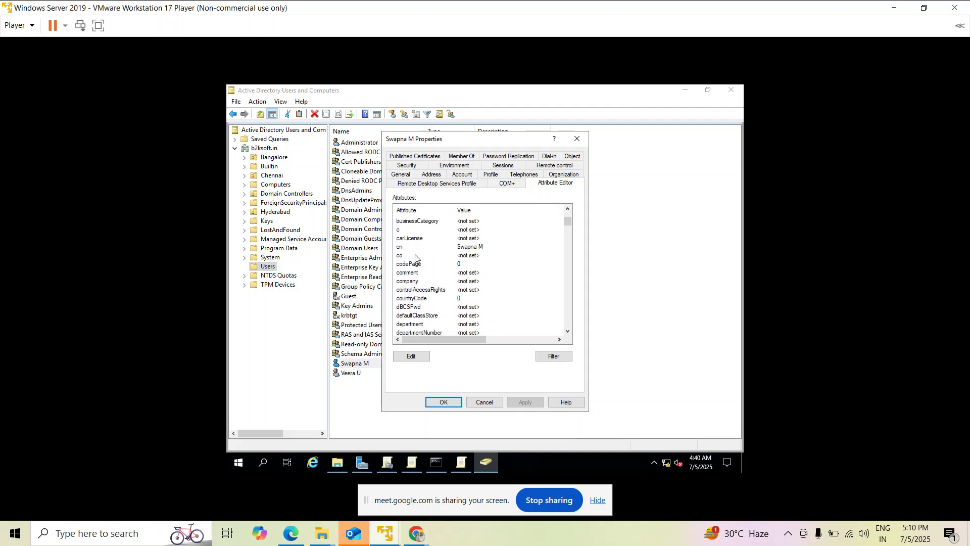
{"action": "scroll", "coordinate": [415, 257], "scroll_direction": "down", "scroll_amount": 2}
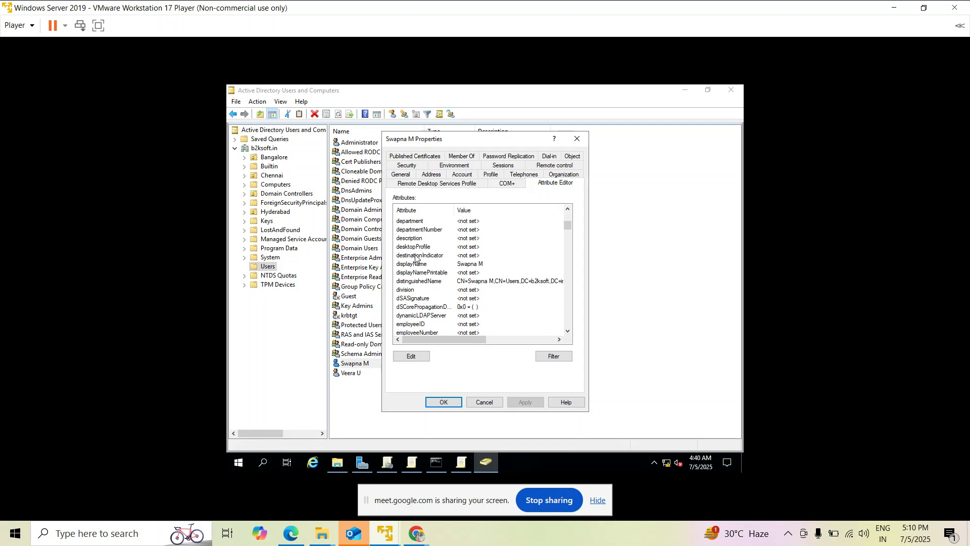
{"action": "left_click", "coordinate": [411, 265]}
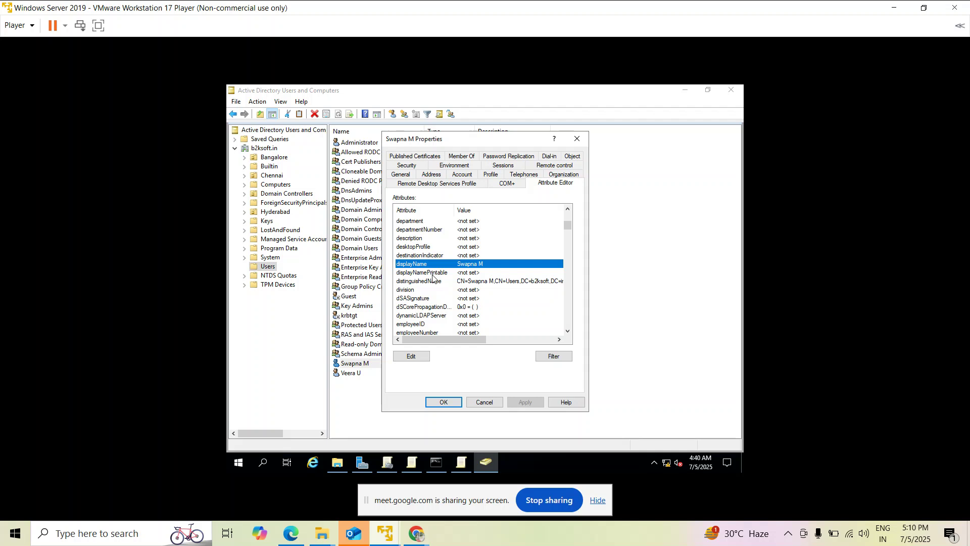
{"action": "scroll", "coordinate": [435, 277], "scroll_direction": "down", "scroll_amount": 1}
{"action": "scroll", "coordinate": [425, 287], "scroll_direction": "down", "scroll_amount": 1}
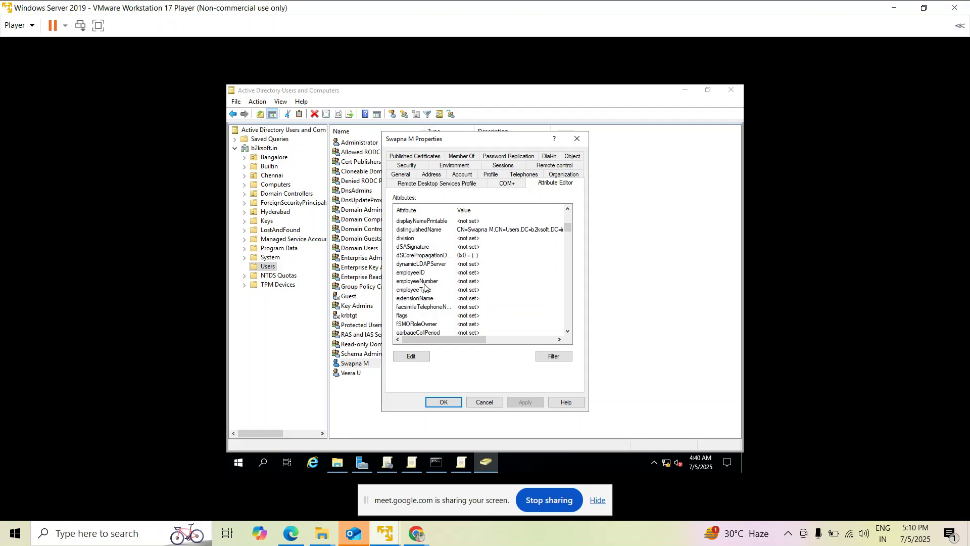
{"action": "left_click", "coordinate": [409, 275]}
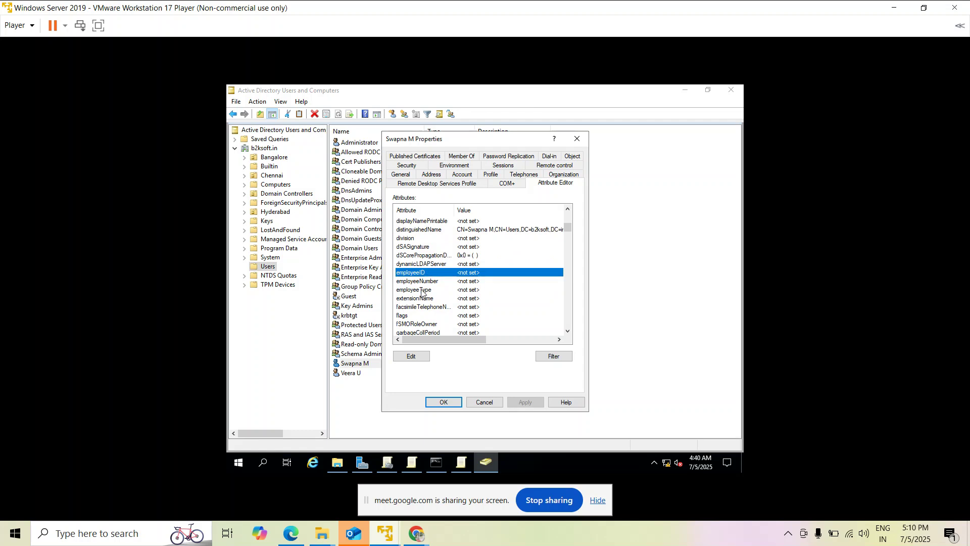
{"action": "left_click", "coordinate": [422, 290]}
Scroll on through givenName, homePhone, ipPhone, lastLogoff, mail, middleName and mobile attributes.
{"action": "scroll", "coordinate": [422, 293], "scroll_direction": "down", "scroll_amount": 1}
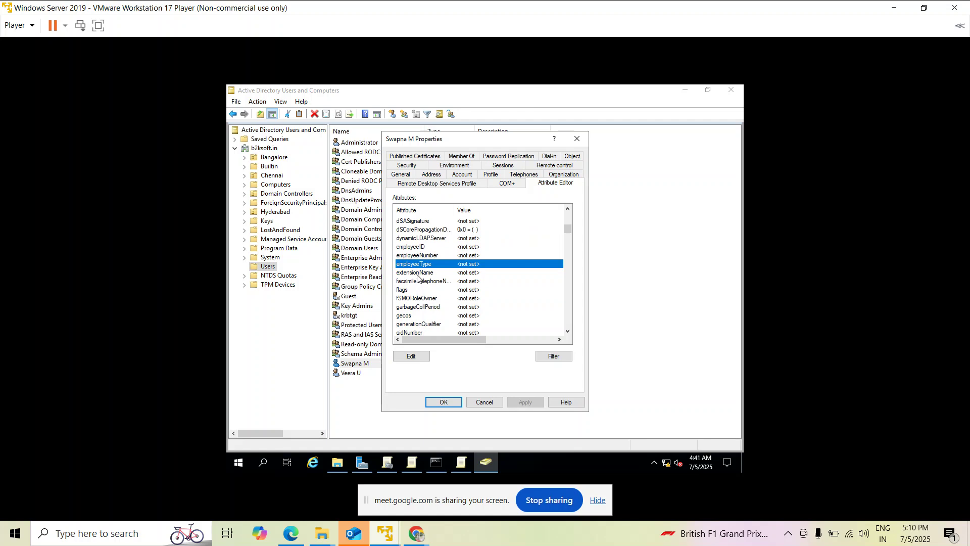
{"action": "scroll", "coordinate": [424, 279], "scroll_direction": "down", "scroll_amount": 1}
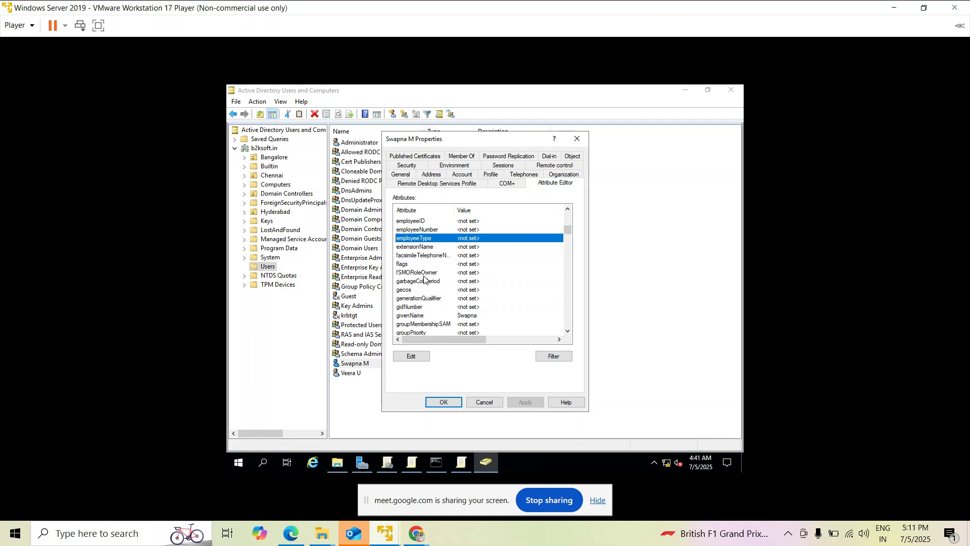
{"action": "scroll", "coordinate": [431, 292], "scroll_direction": "down", "scroll_amount": 1}
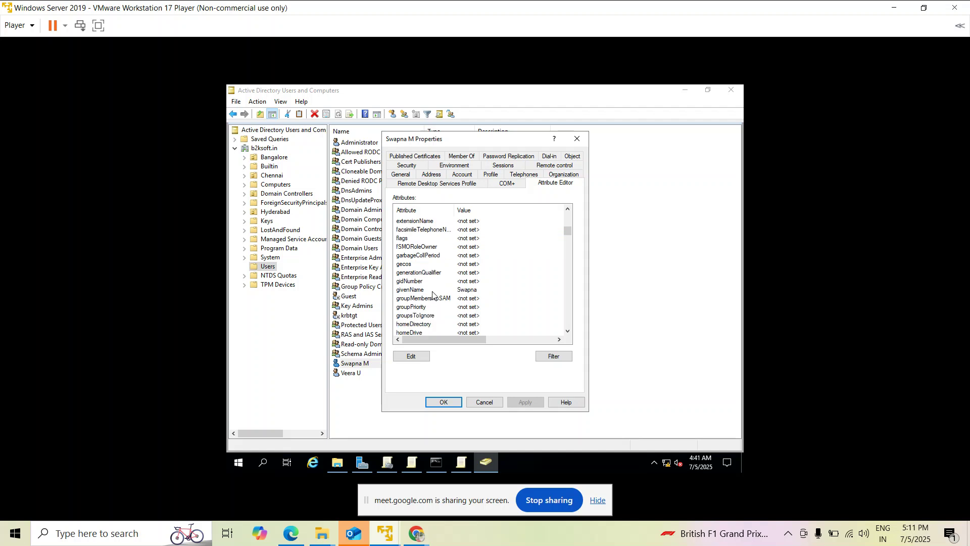
{"action": "left_click", "coordinate": [416, 291]}
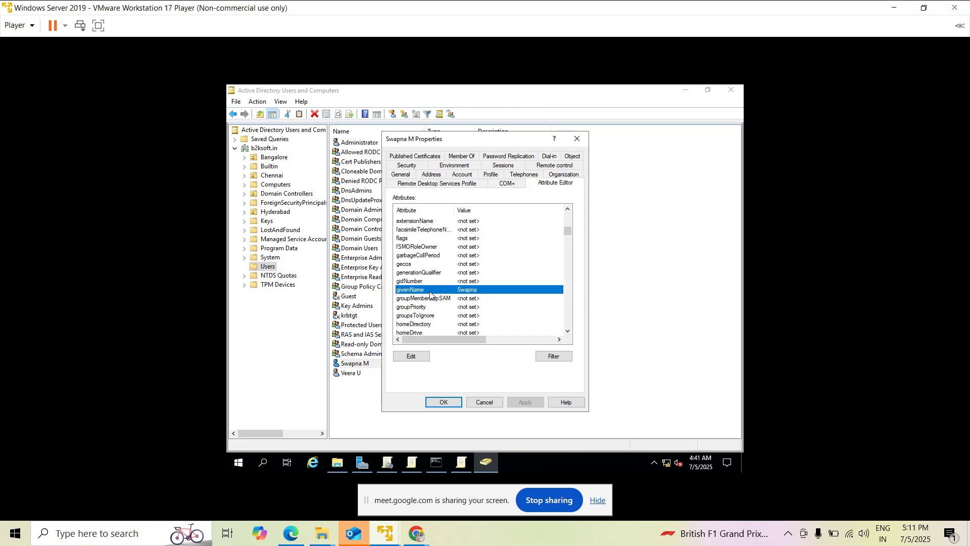
{"action": "scroll", "coordinate": [431, 296], "scroll_direction": "down", "scroll_amount": 1}
{"action": "scroll", "coordinate": [443, 294], "scroll_direction": "down", "scroll_amount": 2}
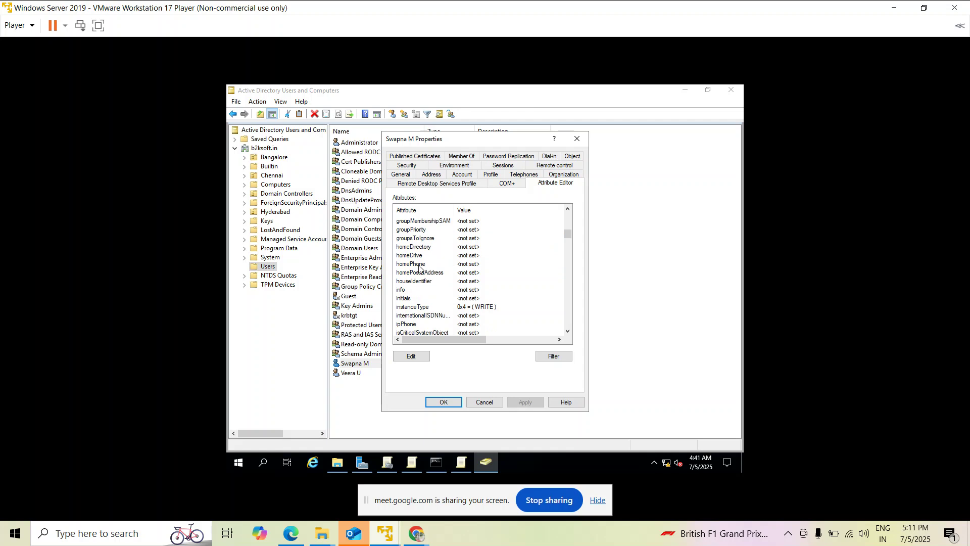
{"action": "left_click", "coordinate": [419, 265]}
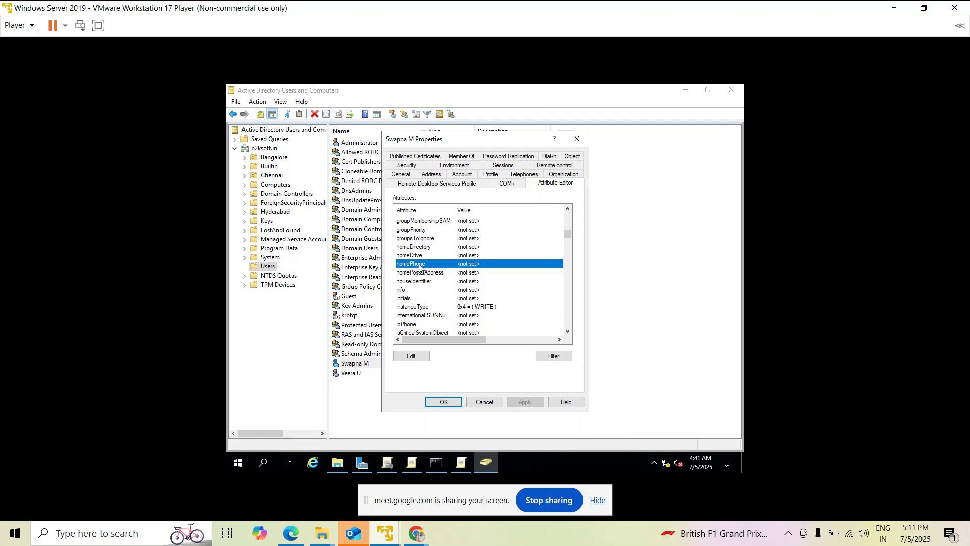
{"action": "scroll", "coordinate": [419, 268], "scroll_direction": "down", "scroll_amount": 1}
{"action": "scroll", "coordinate": [419, 268], "scroll_direction": "down", "scroll_amount": 1}
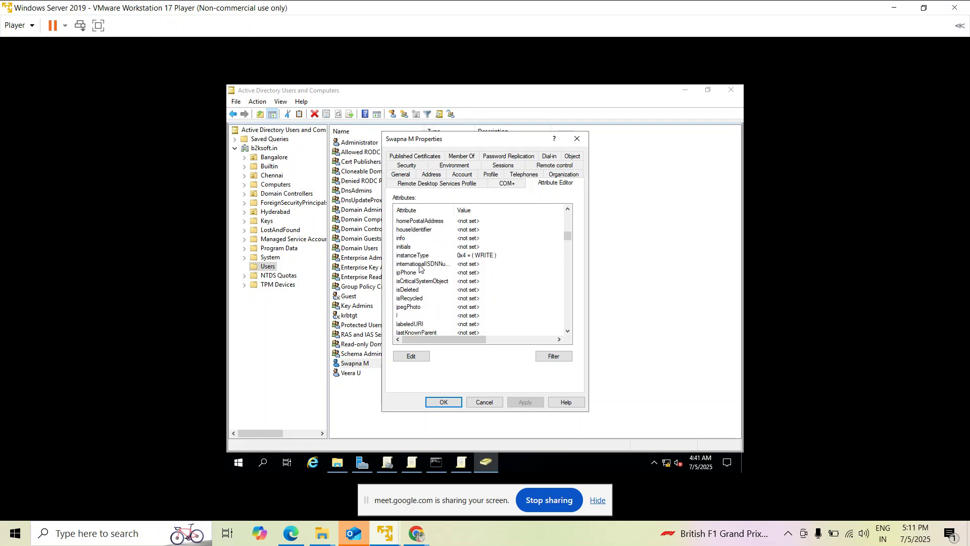
{"action": "left_click", "coordinate": [422, 273]}
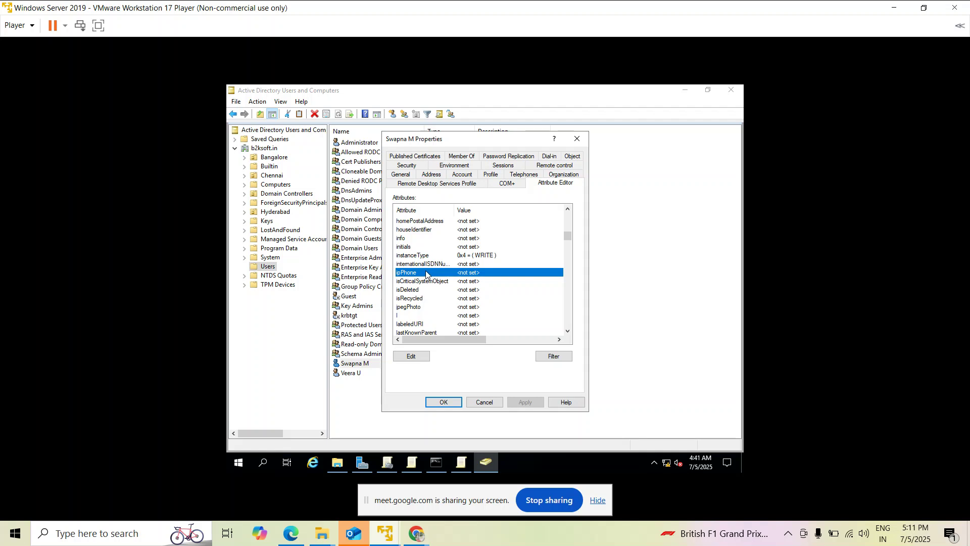
{"action": "scroll", "coordinate": [445, 275], "scroll_direction": "down", "scroll_amount": 1}
{"action": "scroll", "coordinate": [444, 275], "scroll_direction": "down", "scroll_amount": 2}
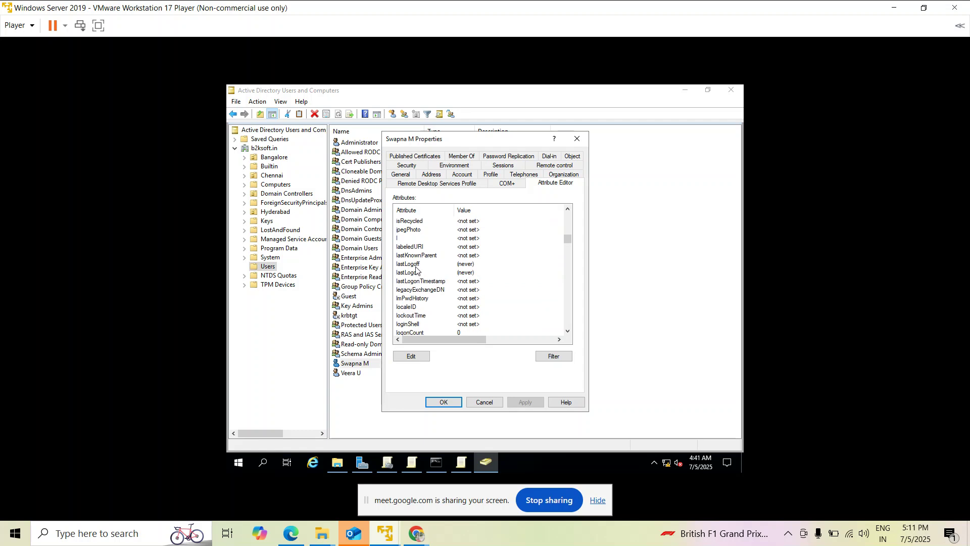
{"action": "left_click", "coordinate": [416, 266]}
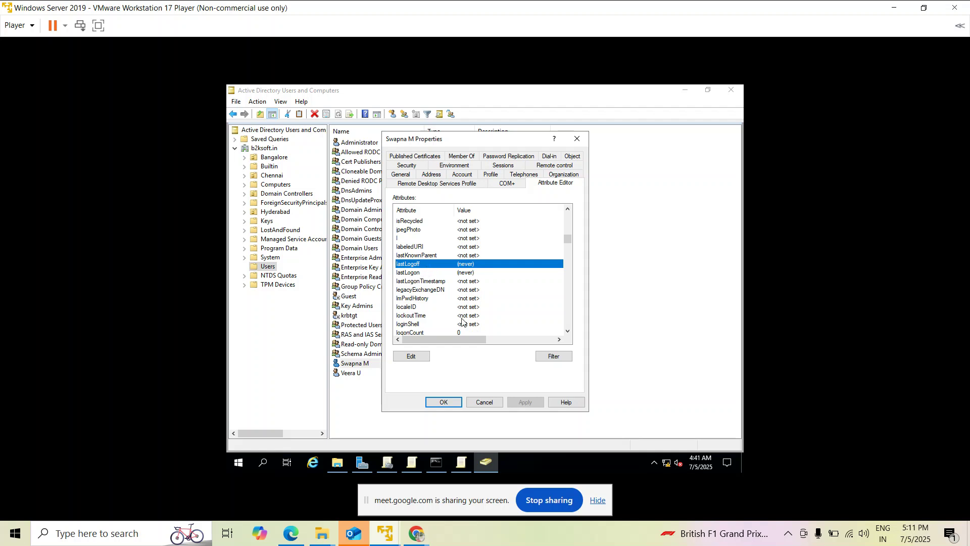
{"action": "scroll", "coordinate": [449, 316], "scroll_direction": "down", "scroll_amount": 2}
{"action": "scroll", "coordinate": [448, 315], "scroll_direction": "down", "scroll_amount": 1}
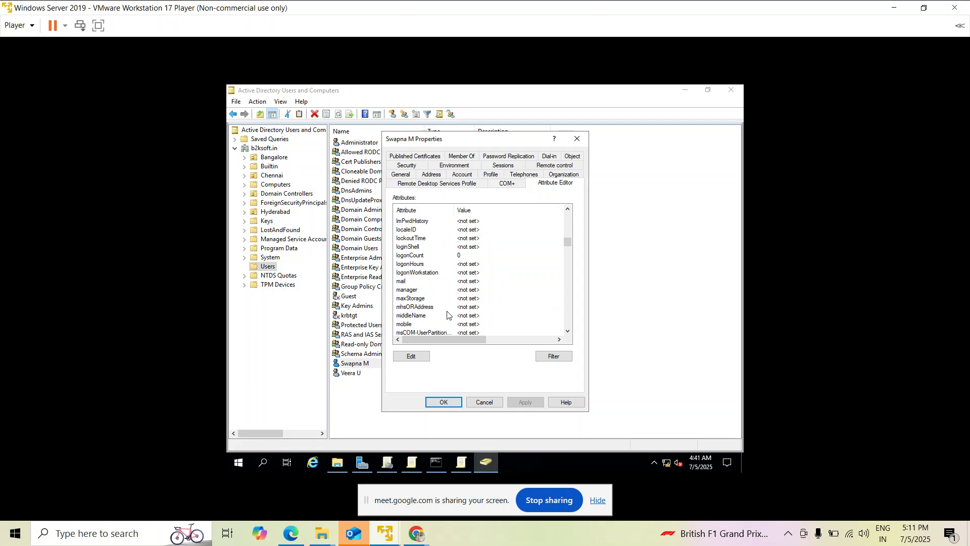
{"action": "left_click", "coordinate": [419, 282]}
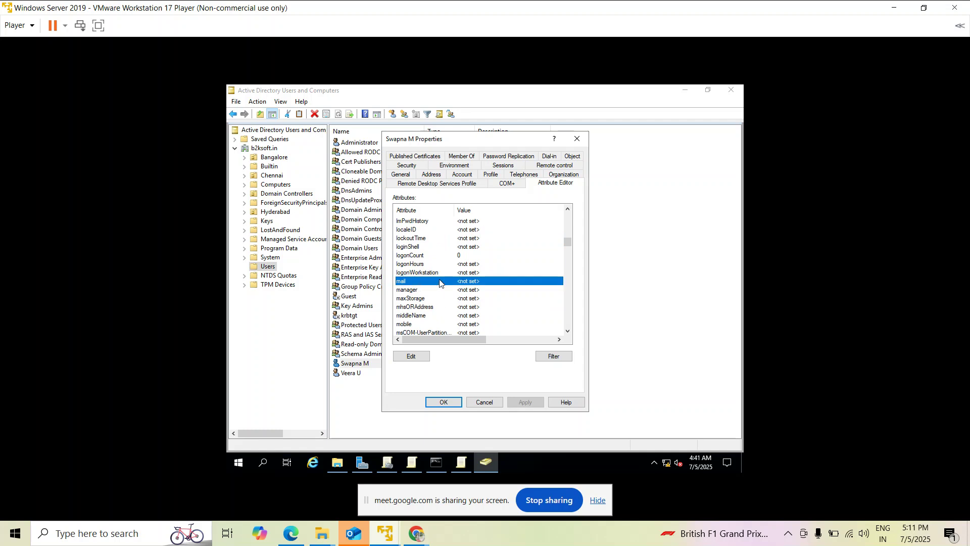
{"action": "scroll", "coordinate": [443, 284], "scroll_direction": "down", "scroll_amount": 1}
{"action": "scroll", "coordinate": [443, 284], "scroll_direction": "down", "scroll_amount": 1}
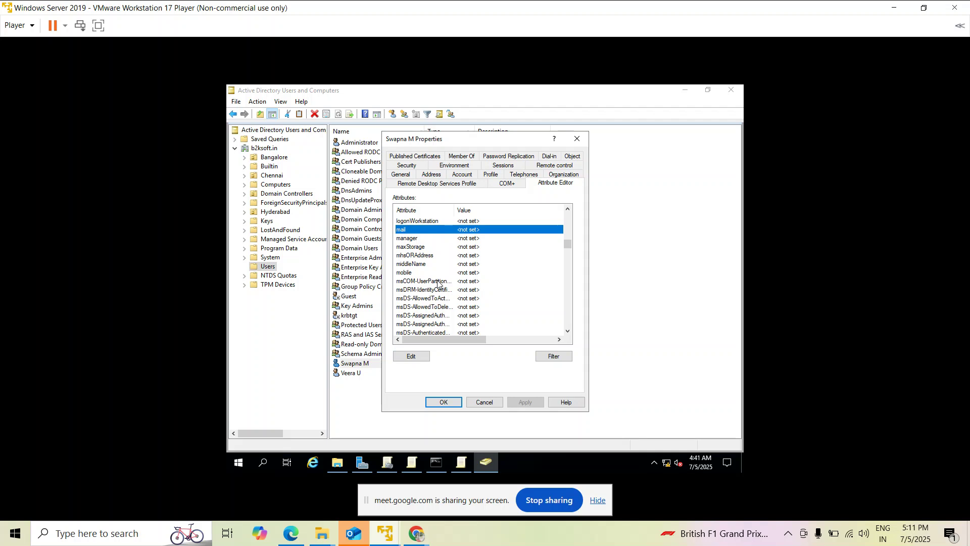
{"action": "left_click", "coordinate": [411, 263]}
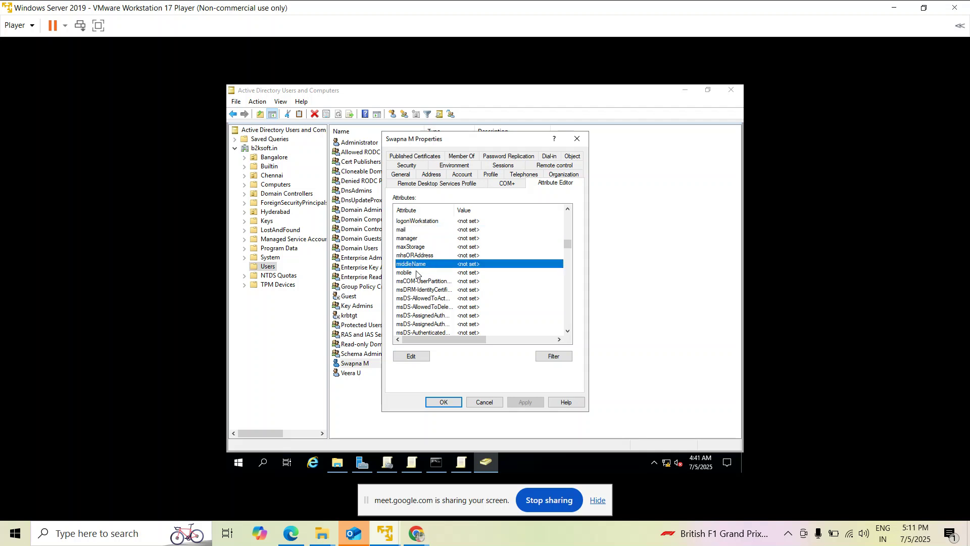
{"action": "left_click", "coordinate": [435, 273]}
{"action": "scroll", "coordinate": [443, 297], "scroll_direction": "down", "scroll_amount": 3}
{"action": "scroll", "coordinate": [442, 297], "scroll_direction": "down", "scroll_amount": 18}
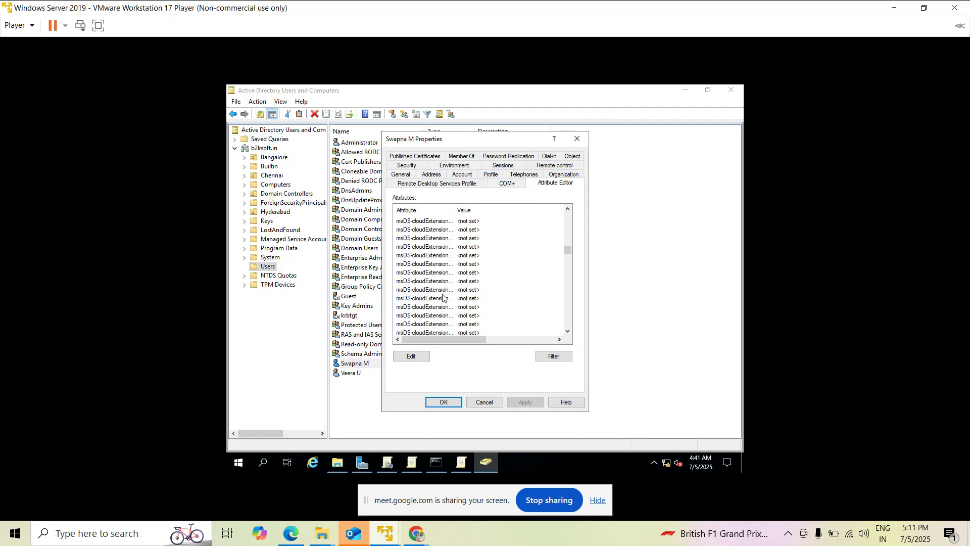
{"action": "scroll", "coordinate": [443, 297], "scroll_direction": "down", "scroll_amount": 1}
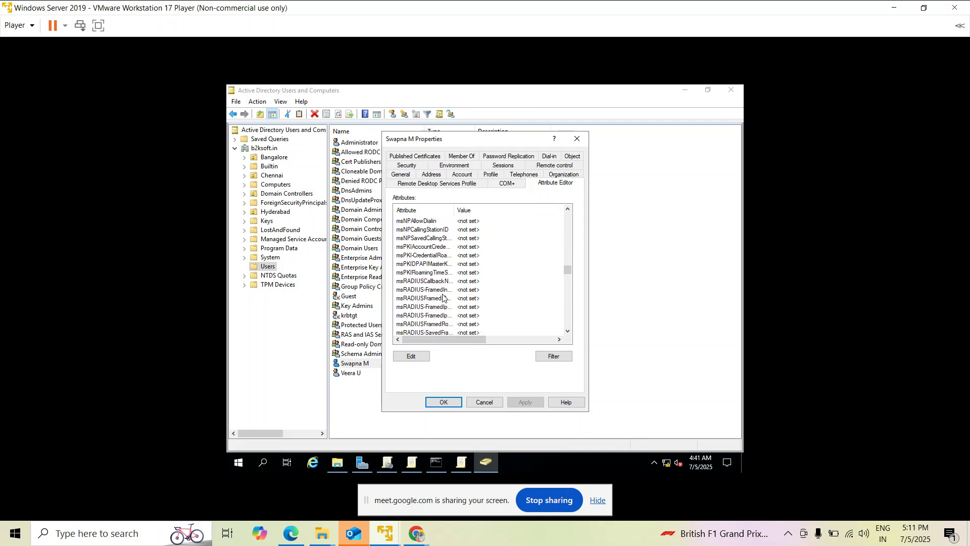
{"action": "scroll", "coordinate": [443, 297], "scroll_direction": "down", "scroll_amount": 4}
{"action": "scroll", "coordinate": [443, 297], "scroll_direction": "down", "scroll_amount": 10}
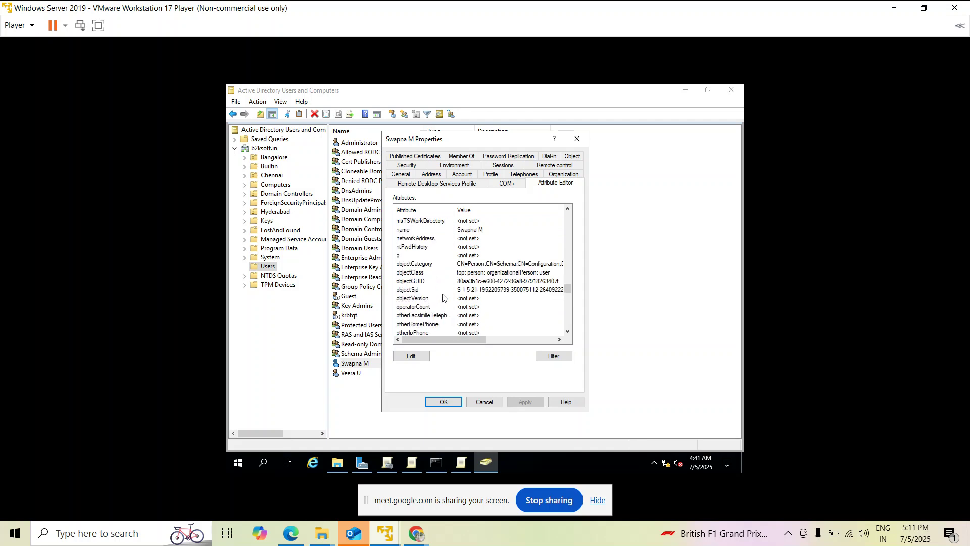
{"action": "scroll", "coordinate": [443, 297], "scroll_direction": "up", "scroll_amount": 2}
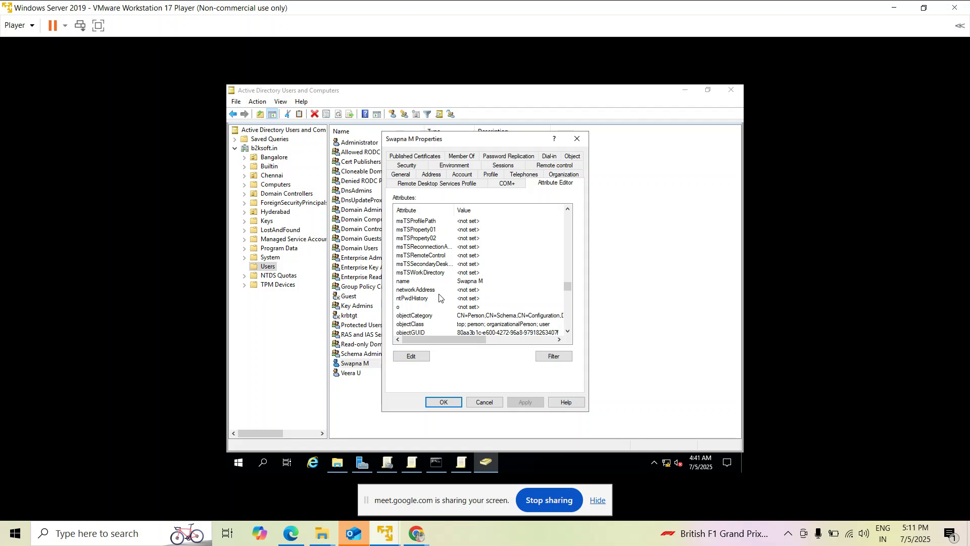
{"action": "scroll", "coordinate": [439, 298], "scroll_direction": "down", "scroll_amount": 1}
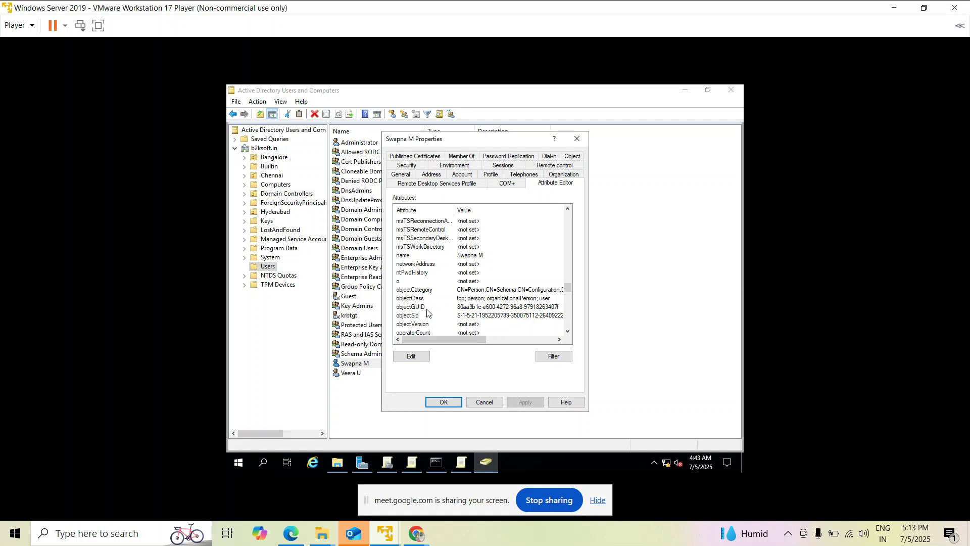
{"action": "key", "text": "super+r"}
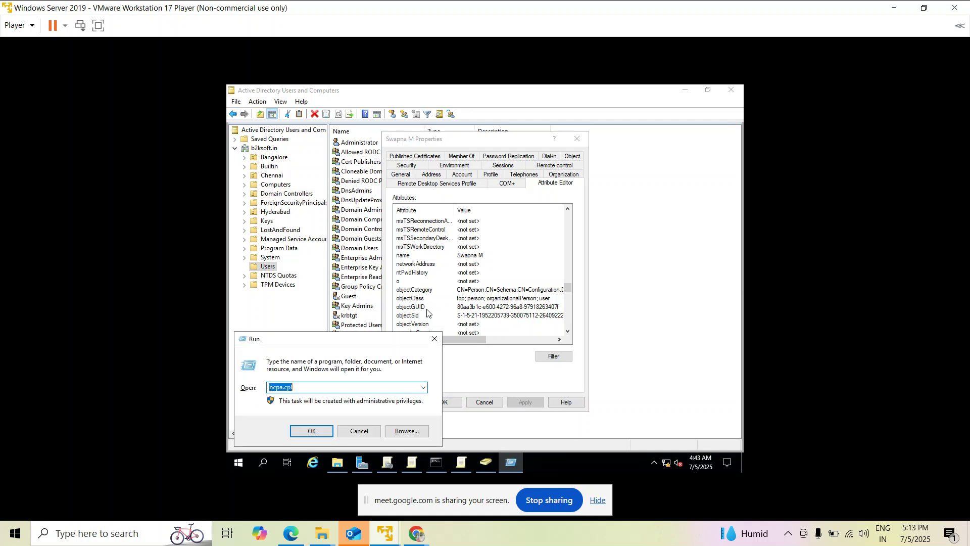
Close the Run prompt, launch Notepad from search, and type 'HR data base->'.
{"action": "left_click", "coordinate": [435, 338]}
{"action": "left_click", "coordinate": [91, 537]}
{"action": "type", "text": "ote"}
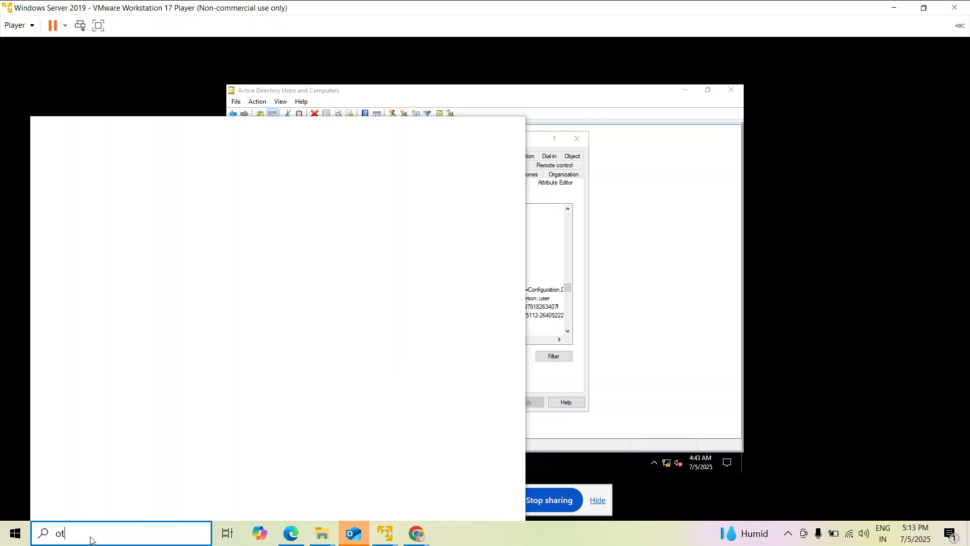
{"action": "key", "text": "BackSpace"}
{"action": "key", "text": "BackSpace"}
{"action": "key", "text": "BackSpace"}
{"action": "type", "text": "no"}
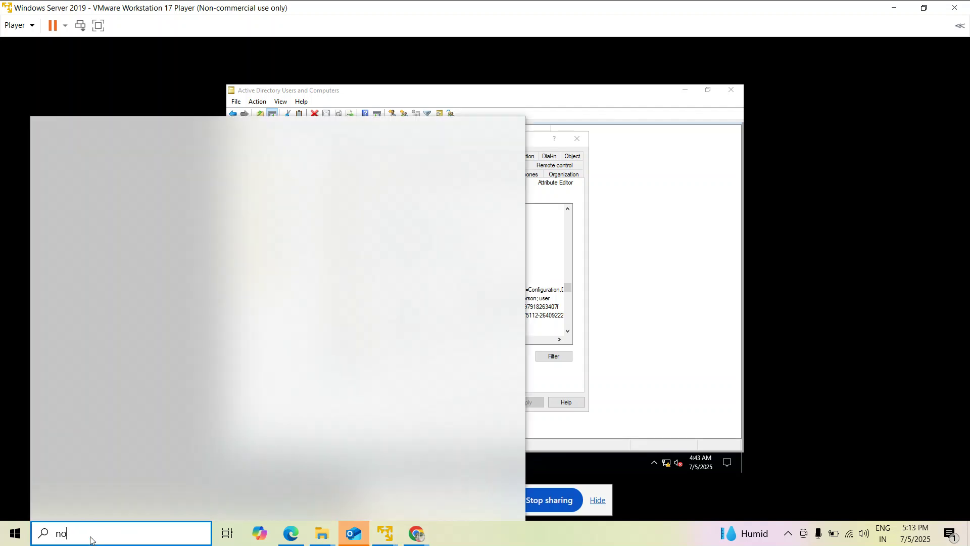
{"action": "type", "text": "tepad"}
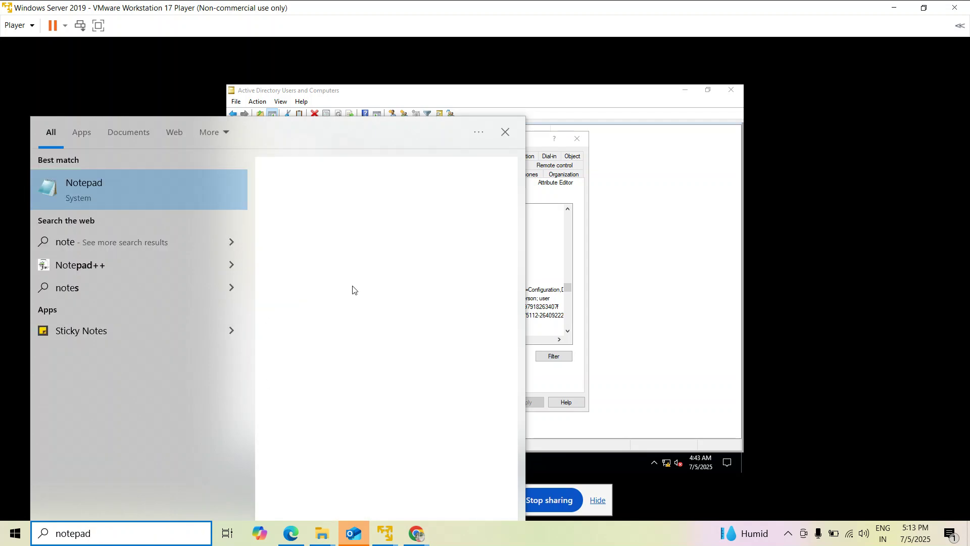
{"action": "key", "text": "Return"}
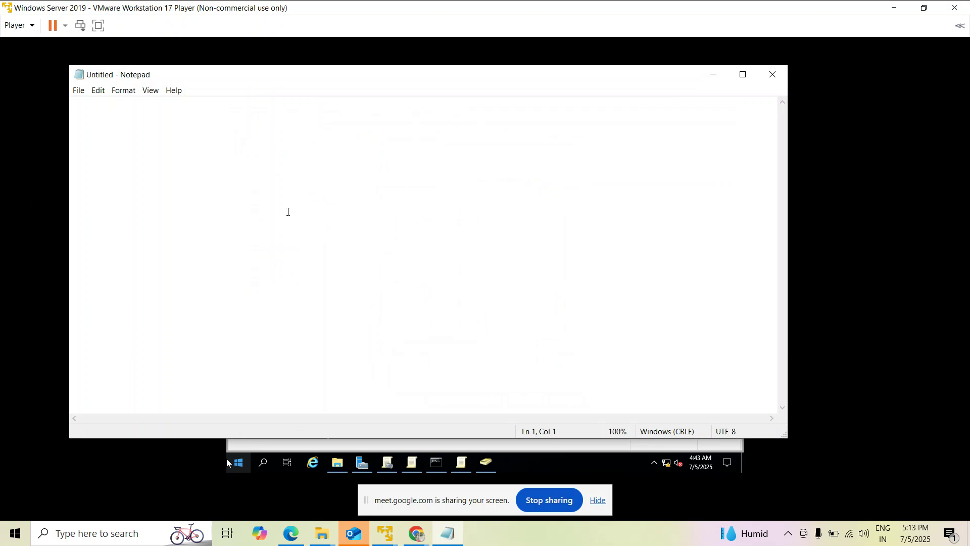
{"action": "type", "text": "HR data base->"}
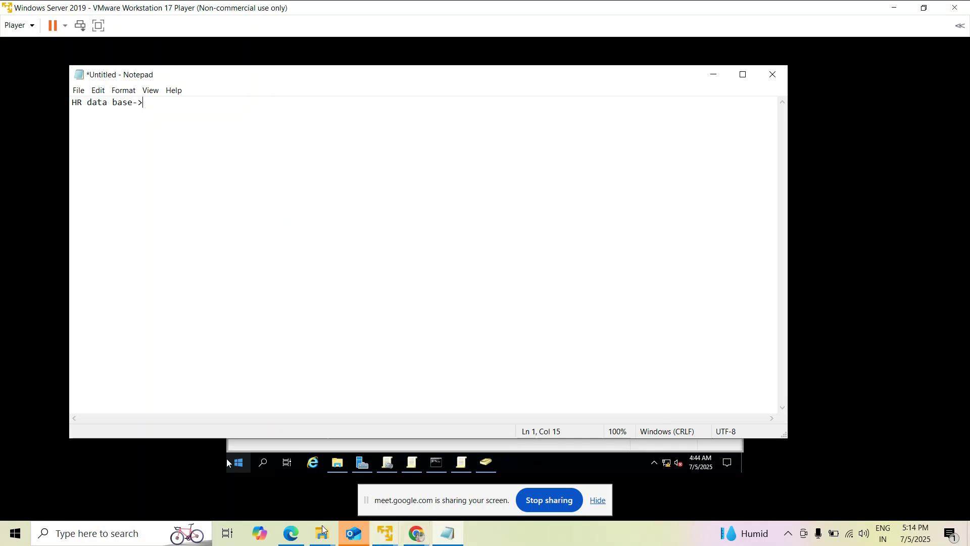
In Edge, search 'bamboohr' and open the BambooHR login page.
{"action": "left_click", "coordinate": [297, 538]}
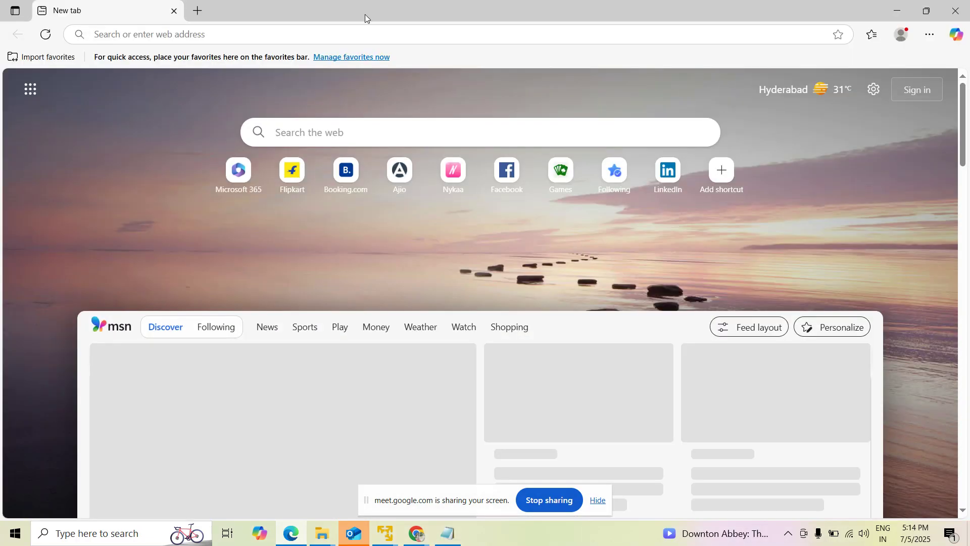
{"action": "type", "text": "bamboo"}
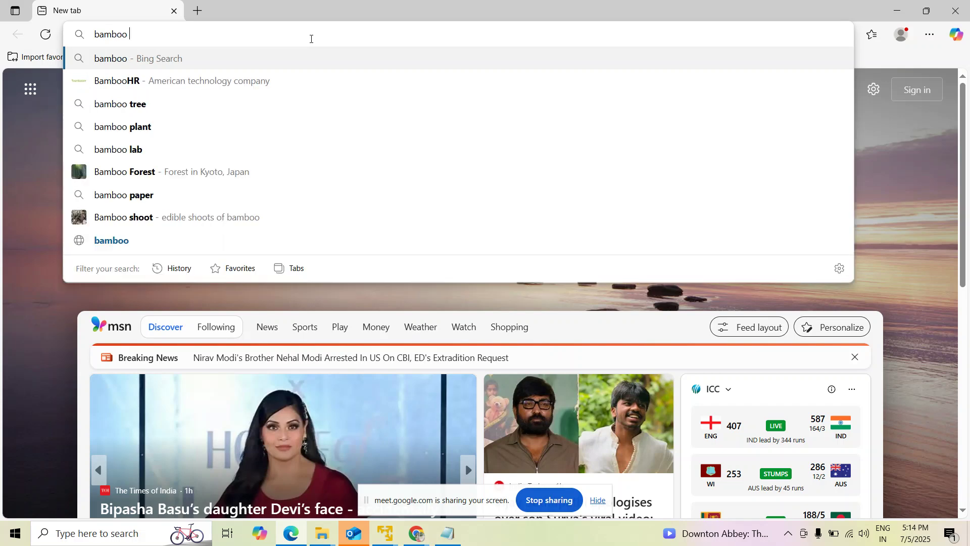
{"action": "key", "text": "BackSpace"}
{"action": "type", "text": "hr"}
{"action": "key", "text": "Return"}
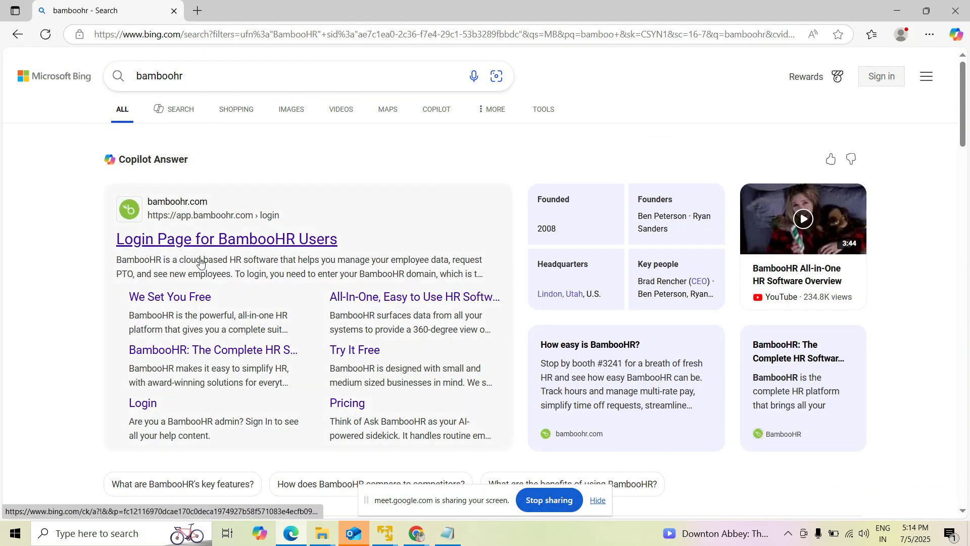
{"action": "left_click", "coordinate": [221, 241]}
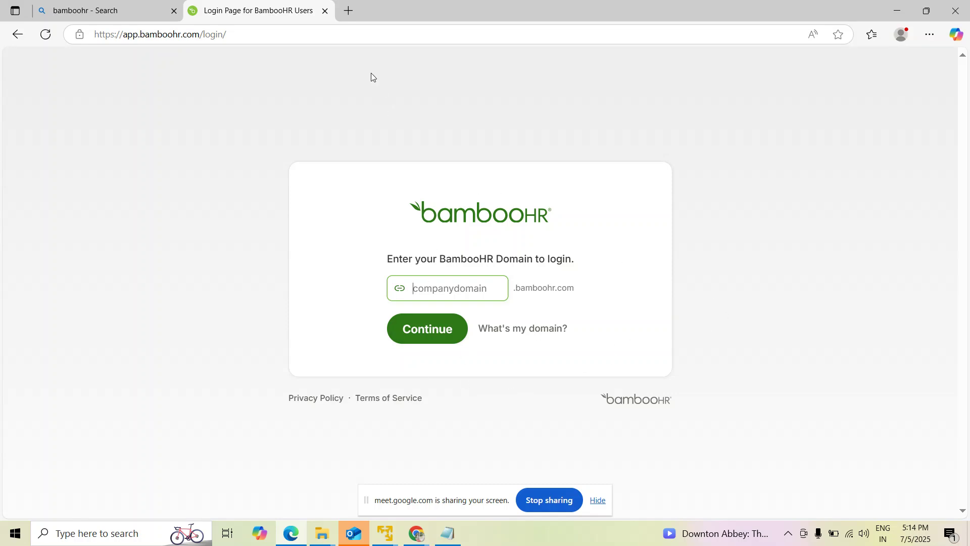
Search 'zoho hr' in a new browser tab.
{"action": "left_click", "coordinate": [349, 11]}
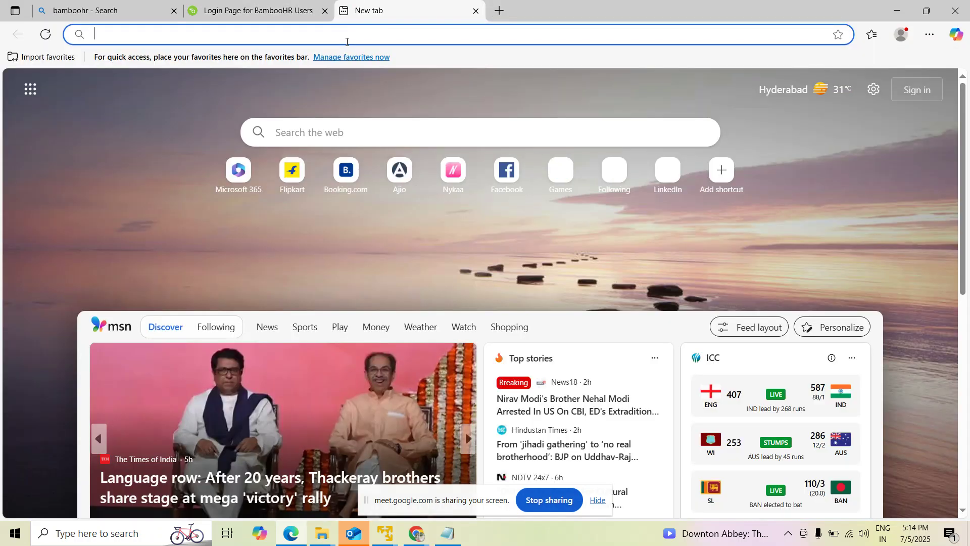
{"action": "type", "text": "zoho hr"}
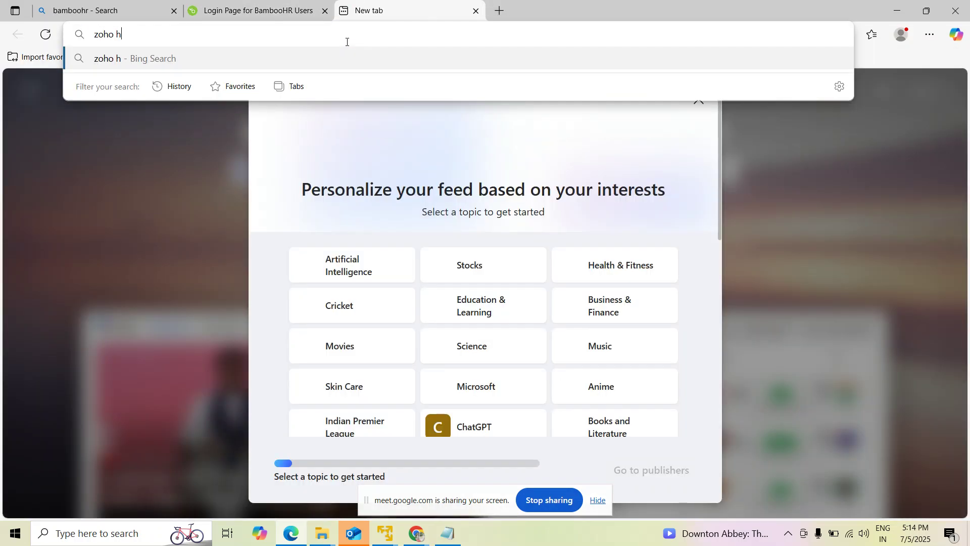
{"action": "key", "text": "Return"}
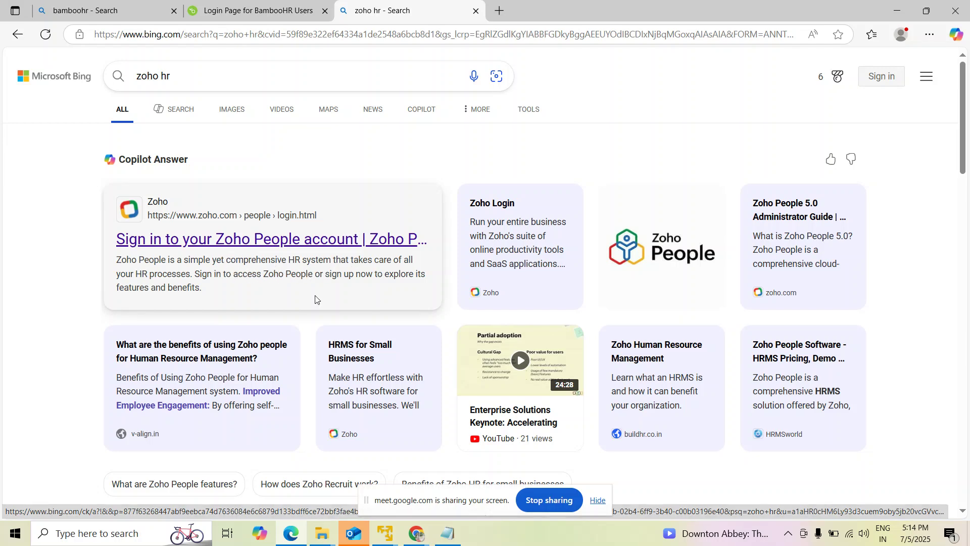
{"action": "scroll", "coordinate": [311, 265], "scroll_direction": "down", "scroll_amount": 7}
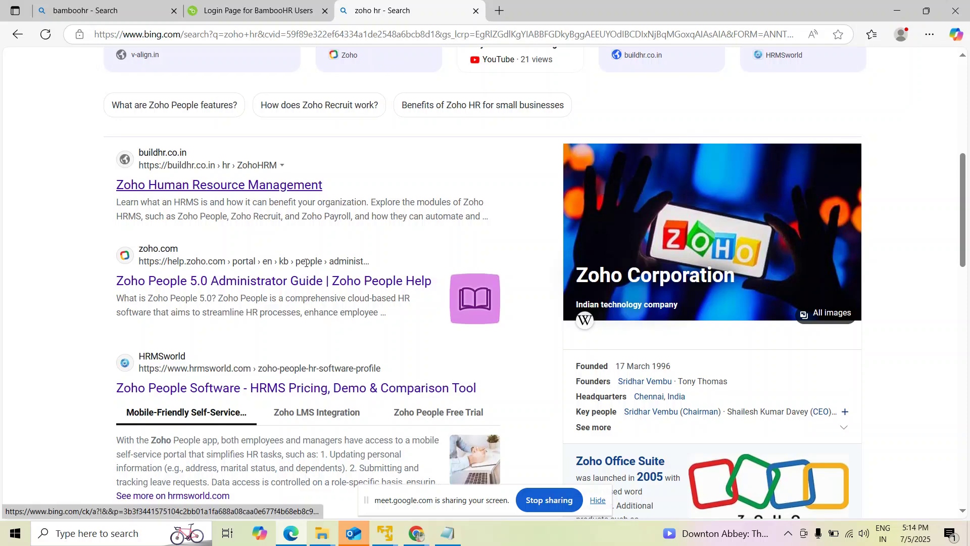
{"action": "scroll", "coordinate": [306, 260], "scroll_direction": "up", "scroll_amount": 6}
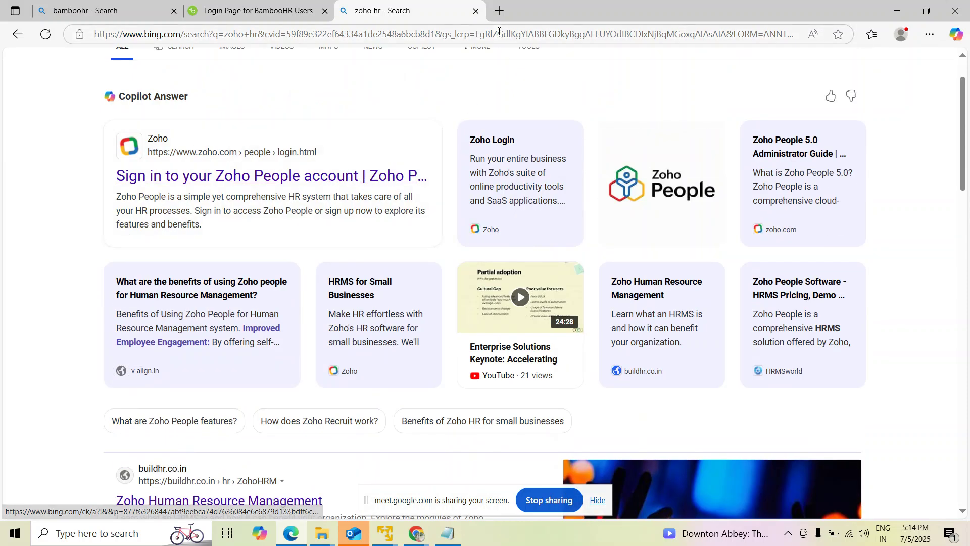
Compare the zoho hr and bamboohr tabs, ending on the BambooHR login page.
{"action": "left_click", "coordinate": [287, 7]}
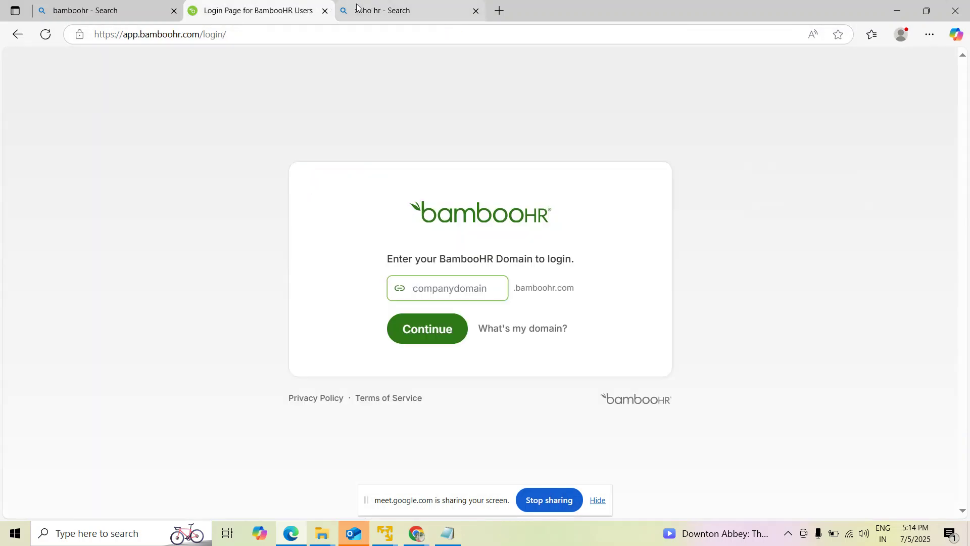
{"action": "mouse_move", "coordinate": [408, 6]}
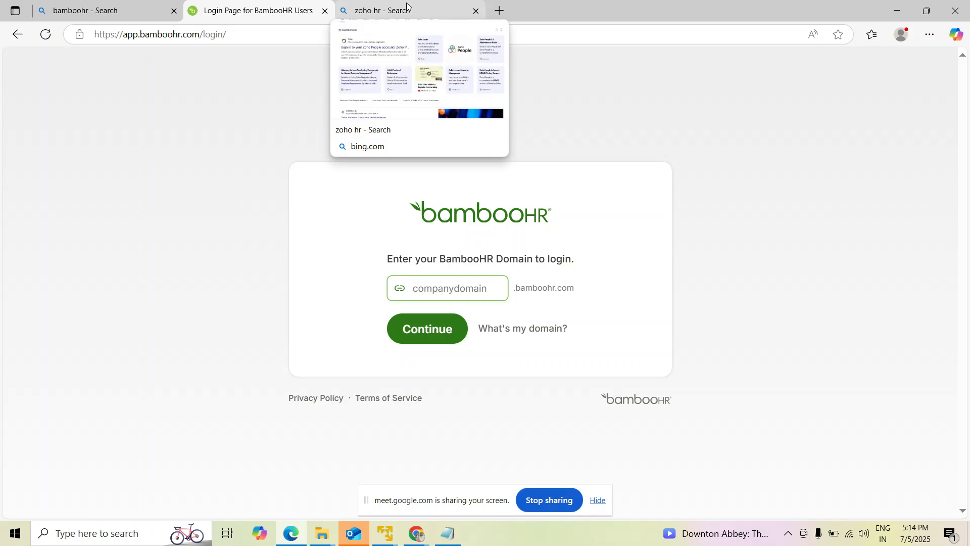
{"action": "mouse_move", "coordinate": [120, 8]}
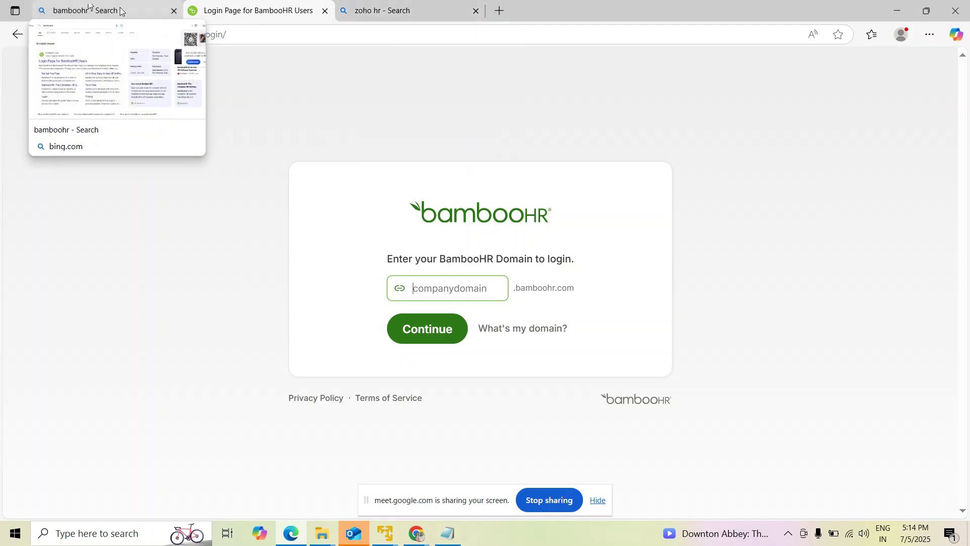
{"action": "left_click", "coordinate": [378, 11]}
{"action": "left_click", "coordinate": [280, 15]}
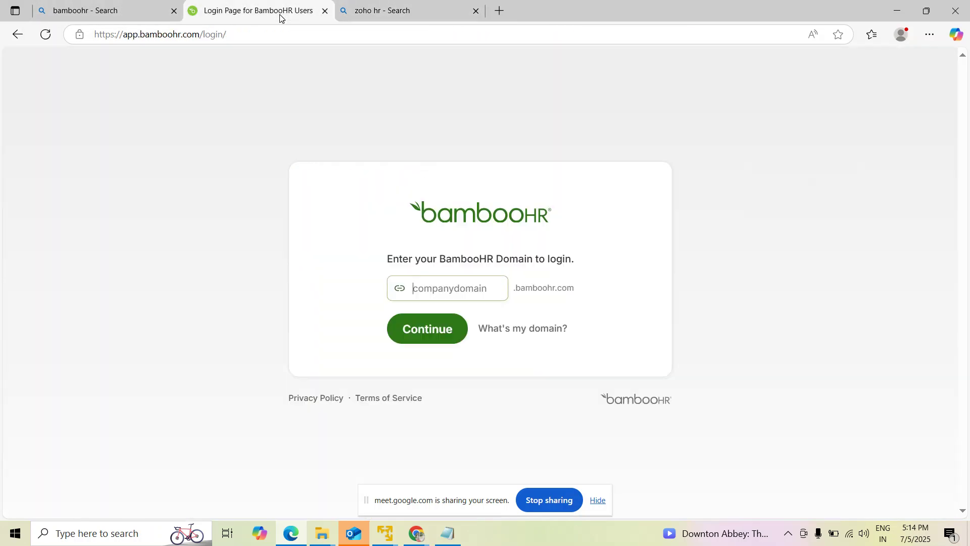
{"action": "left_click", "coordinate": [132, 12]}
{"action": "left_click", "coordinate": [256, 12]}
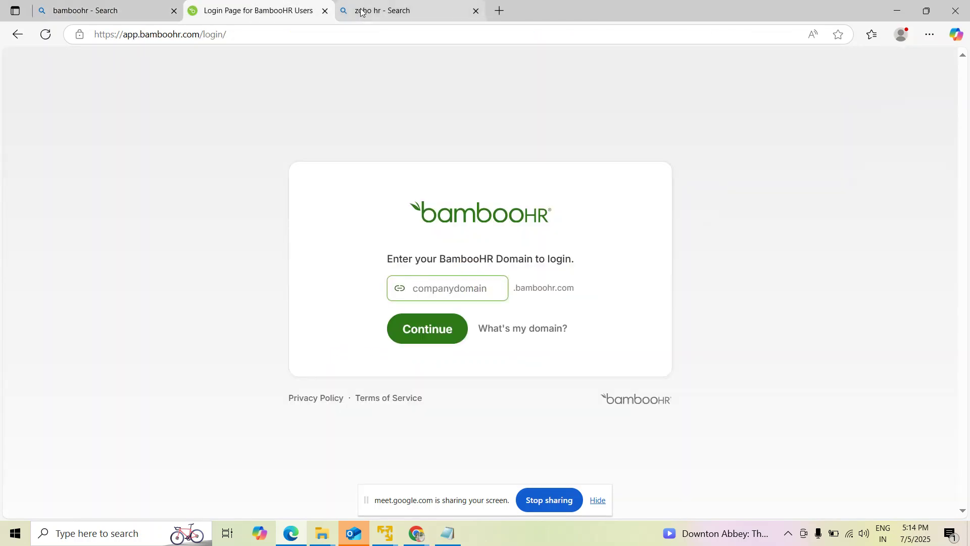
{"action": "left_click", "coordinate": [362, 11]}
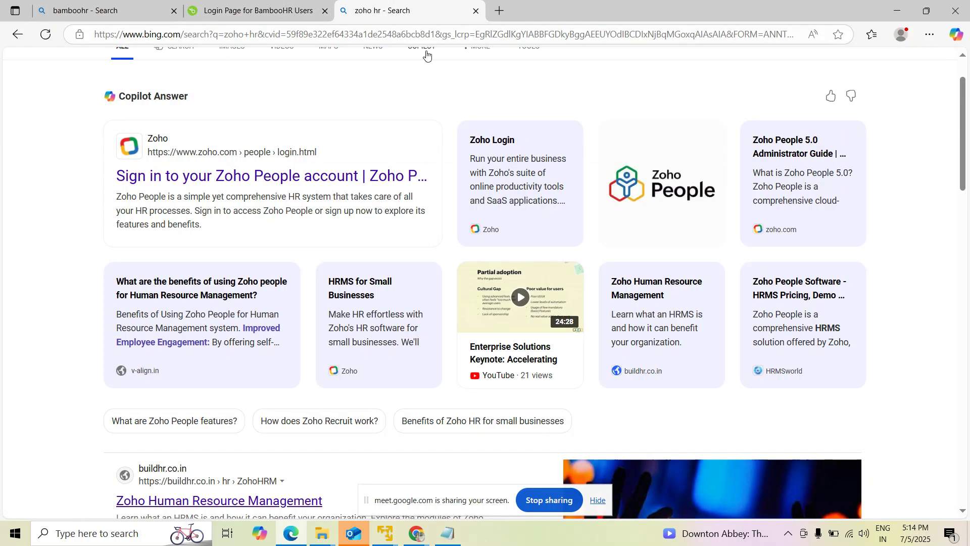
{"action": "left_click", "coordinate": [448, 533]}
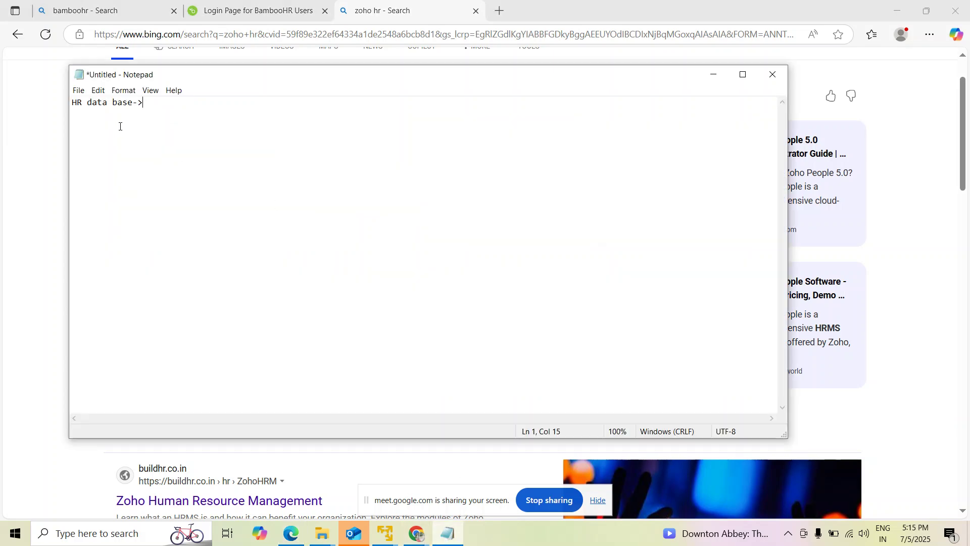
{"action": "left_click", "coordinate": [241, 10]}
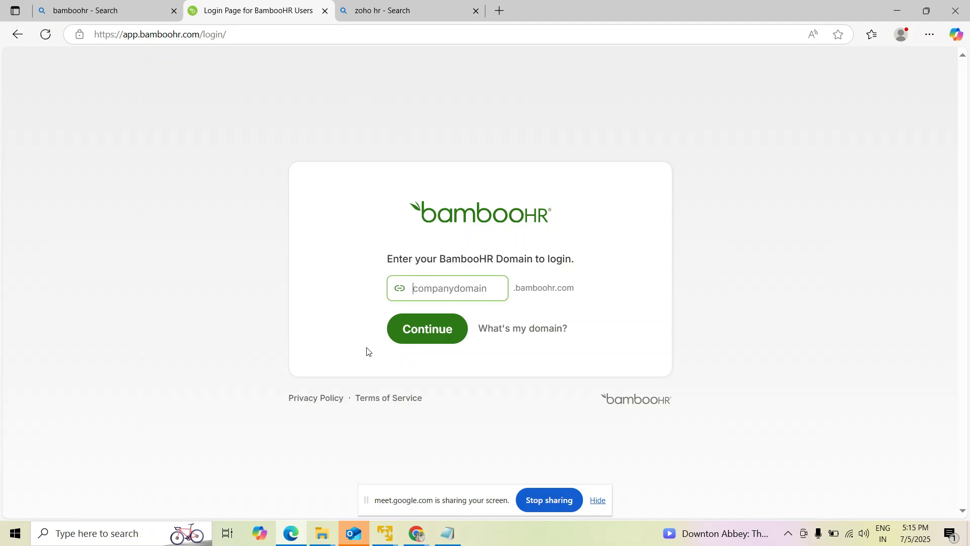
In Notepad, add the line 'First, name, email, mobile,' and the IDs BK0001 BK0002.
{"action": "key", "text": "alt+Tab"}
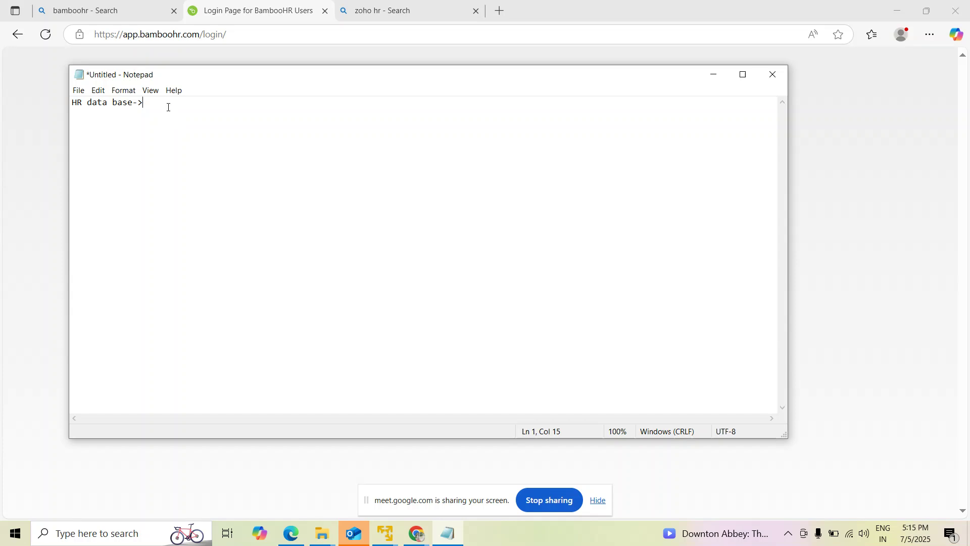
{"action": "type", "text": "First"}
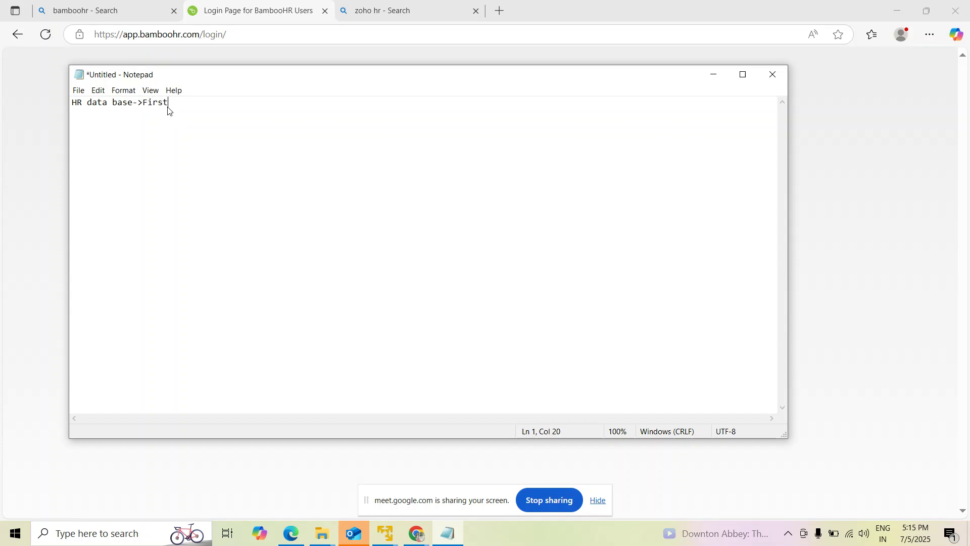
{"action": "type", "text": ", nam"}
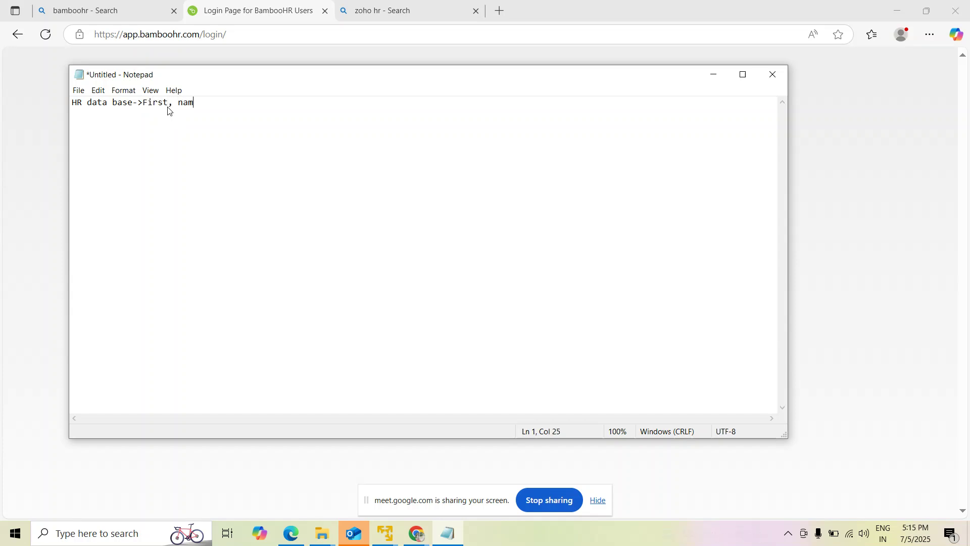
{"action": "type", "text": "e, email, mobile,"}
{"action": "key", "text": "Return"}
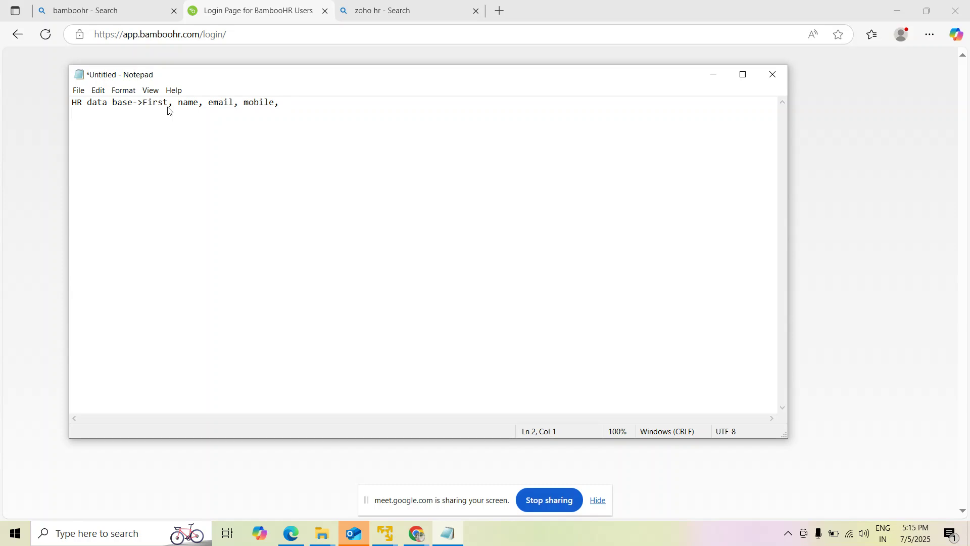
{"action": "type", "text": "BK00"}
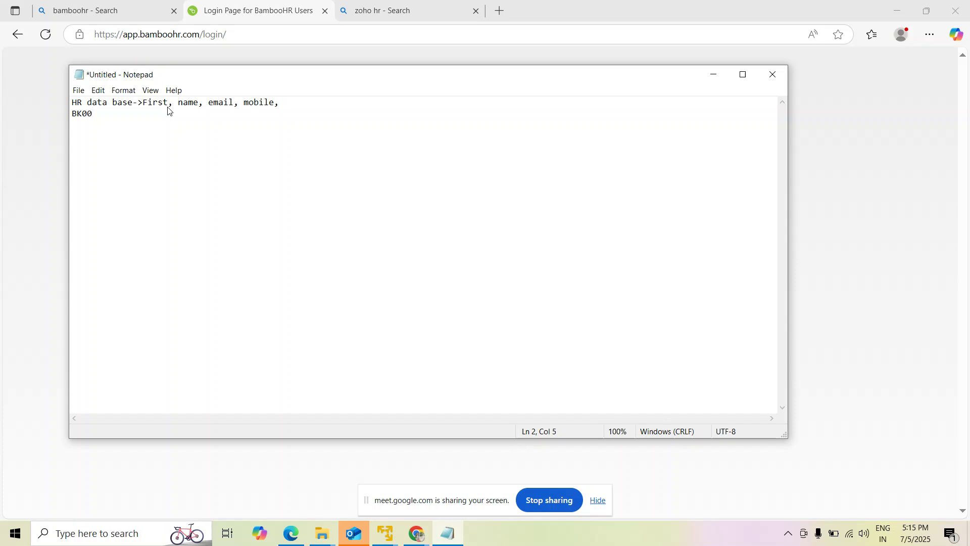
{"action": "type", "text": "0"}
{"action": "type", "text": "1 "}
{"action": "type", "text": "BK000"}
{"action": "type", "text": "2"}
Add three dash lines and 'BK000201= Employee ID', then return to the server.
{"action": "key", "text": "Return"}
{"action": "type", "text": "-"}
{"action": "key", "text": "Return"}
{"action": "type", "text": "-"}
{"action": "key", "text": "Return"}
{"action": "type", "text": "-"}
{"action": "key", "text": "Return"}
{"action": "type", "text": "BK000"}
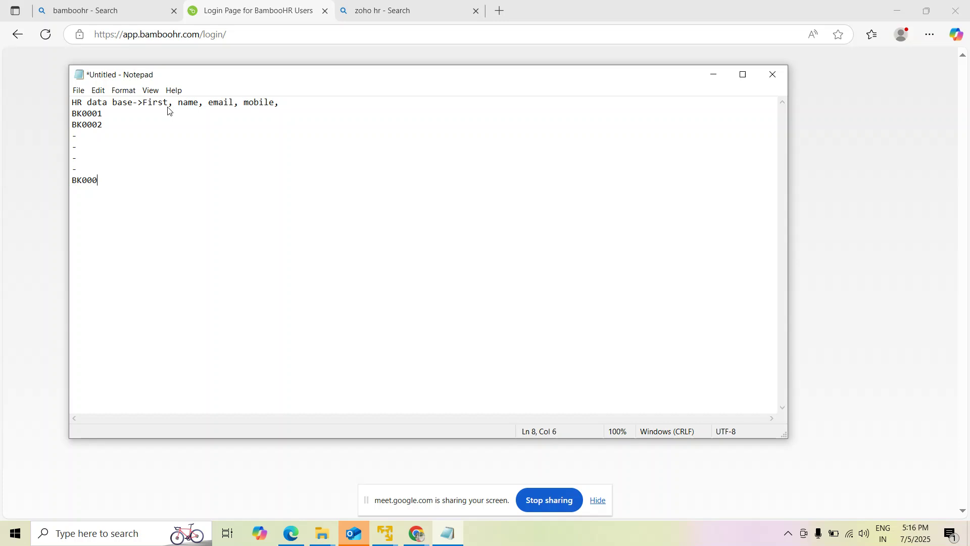
{"action": "type", "text": "201"}
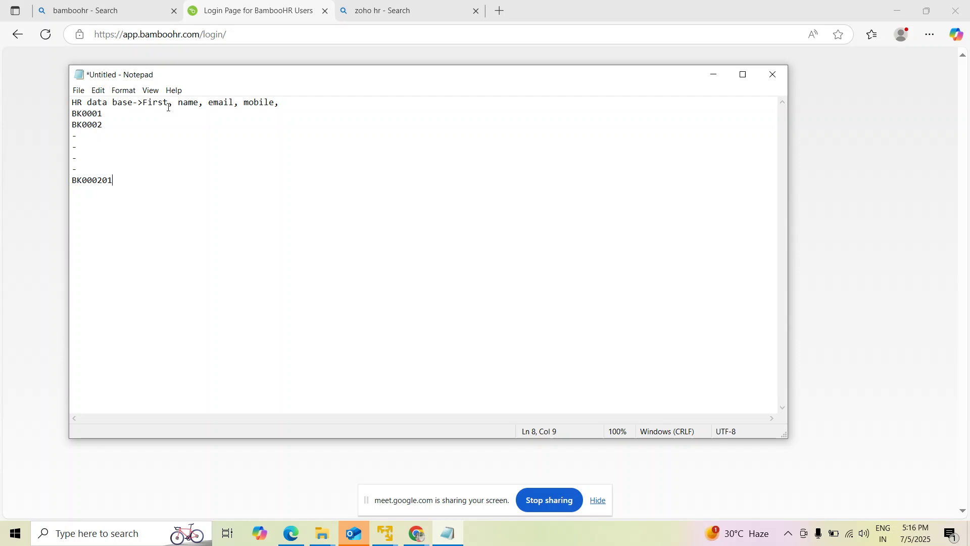
{"action": "type", "text": "= EMpo"}
{"action": "key", "text": "BackSpace"}
{"action": "key", "text": "BackSpace"}
{"action": "type", "text": "p"}
{"action": "key", "text": "BackSpace"}
{"action": "key", "text": "BackSpace"}
{"action": "type", "text": "mployee ID"}
{"action": "key", "text": "alt+Tab"}
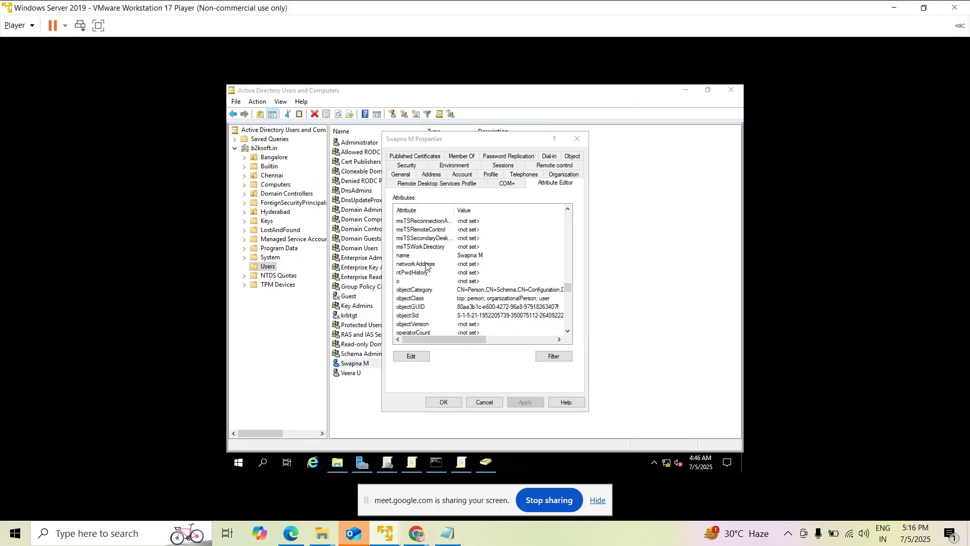
Scroll up and select the employeeID attribute, which shows <not set>.
{"action": "scroll", "coordinate": [428, 268], "scroll_direction": "up", "scroll_amount": 15}
{"action": "scroll", "coordinate": [413, 302], "scroll_direction": "up", "scroll_amount": 1}
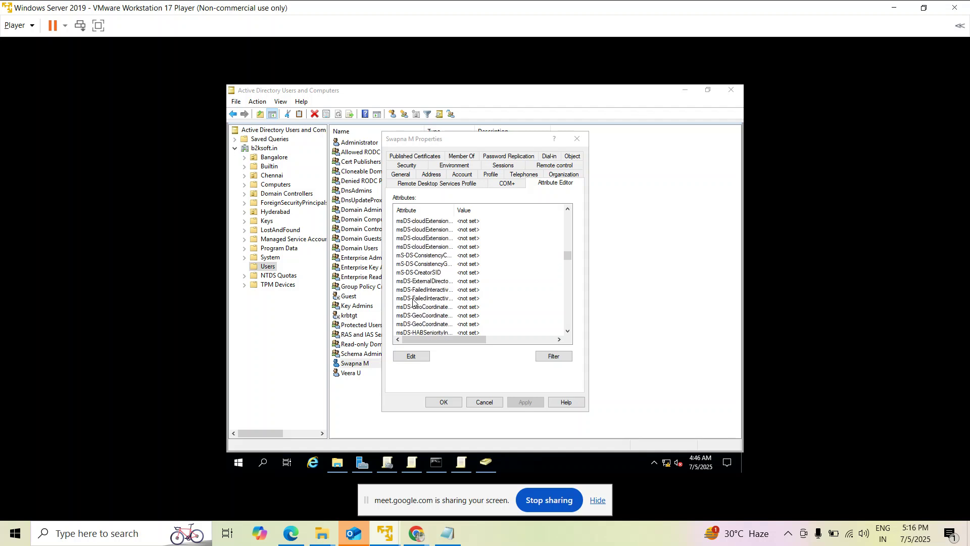
{"action": "scroll", "coordinate": [413, 301], "scroll_direction": "up", "scroll_amount": 15}
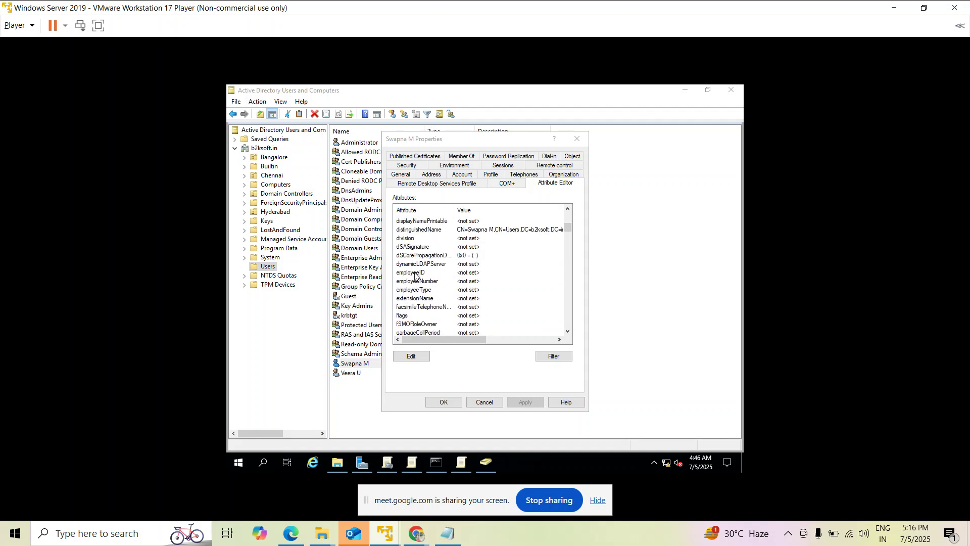
{"action": "left_click", "coordinate": [417, 273]}
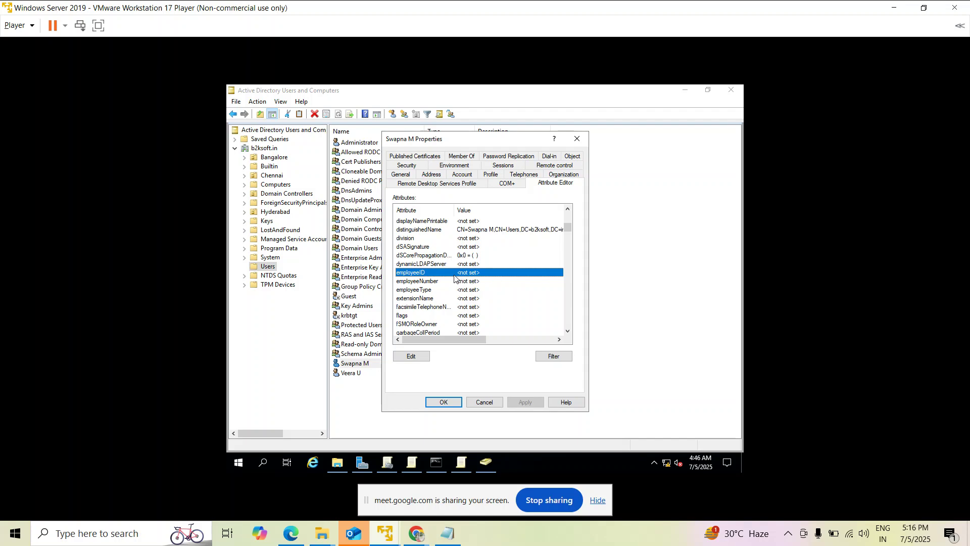
{"action": "key", "text": "Return"}
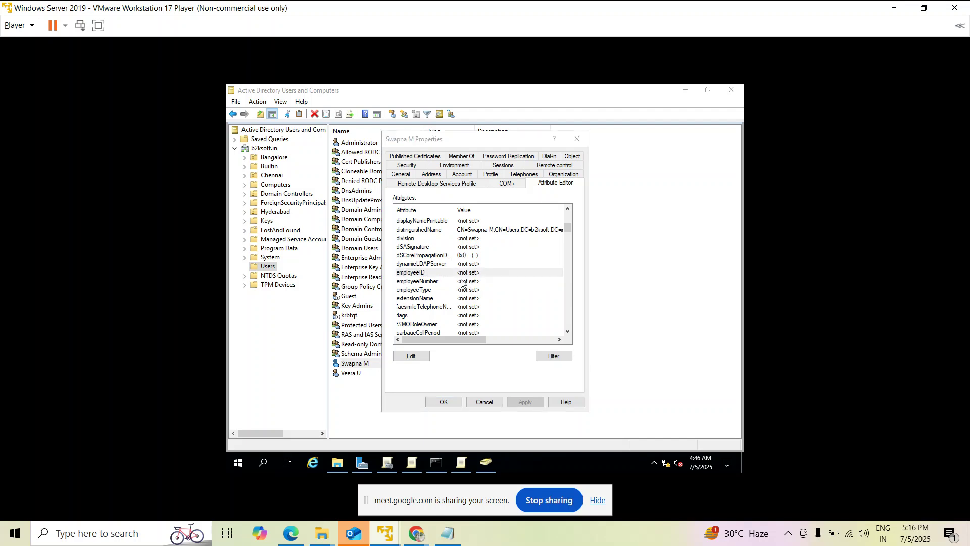
Reformat the field list into separate lines: First,last name / email / mobile.
{"action": "mouse_move", "coordinate": [461, 463]}
{"action": "left_click", "coordinate": [392, 399]}
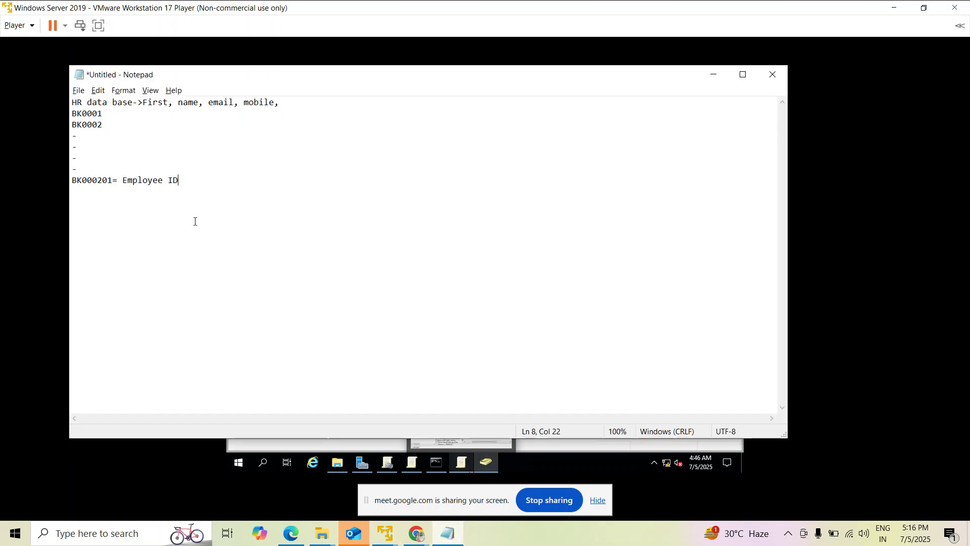
{"action": "key", "text": "Return"}
{"action": "left_click_drag", "start_coordinate": [118, 180], "coordinate": [71, 106]}
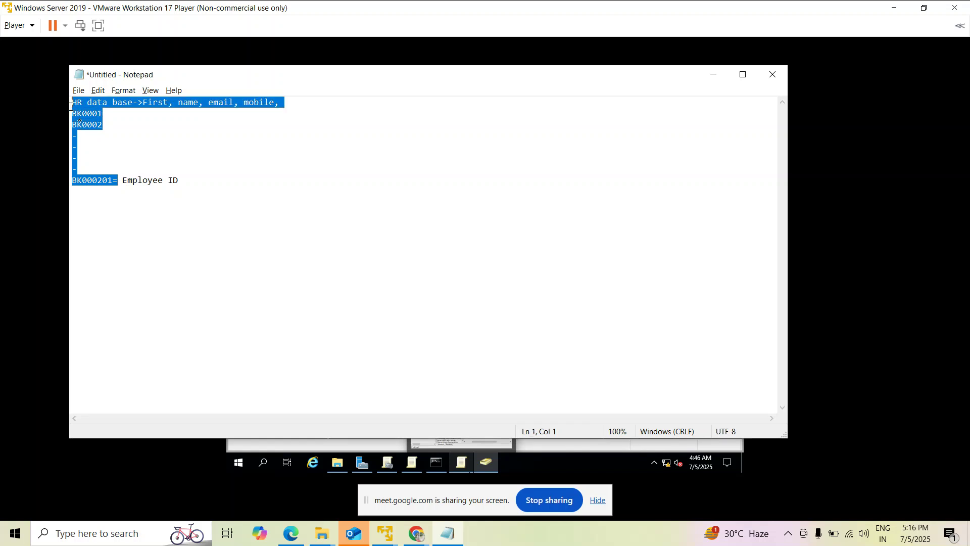
{"action": "left_click", "coordinate": [161, 124]}
{"action": "left_click", "coordinate": [143, 103]}
{"action": "key", "text": "Return"}
{"action": "left_click", "coordinate": [107, 114]}
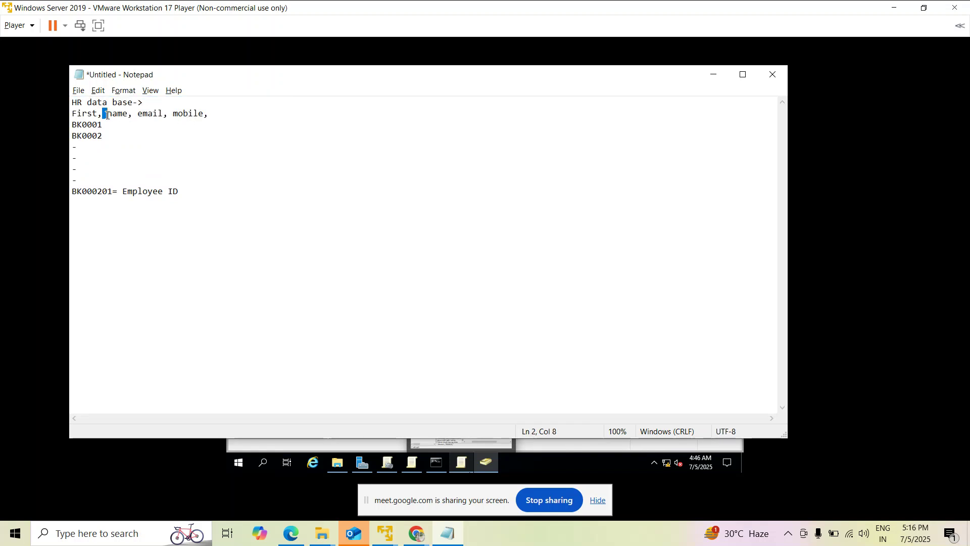
{"action": "key", "text": "BackSpace"}
{"action": "type", "text": "last"}
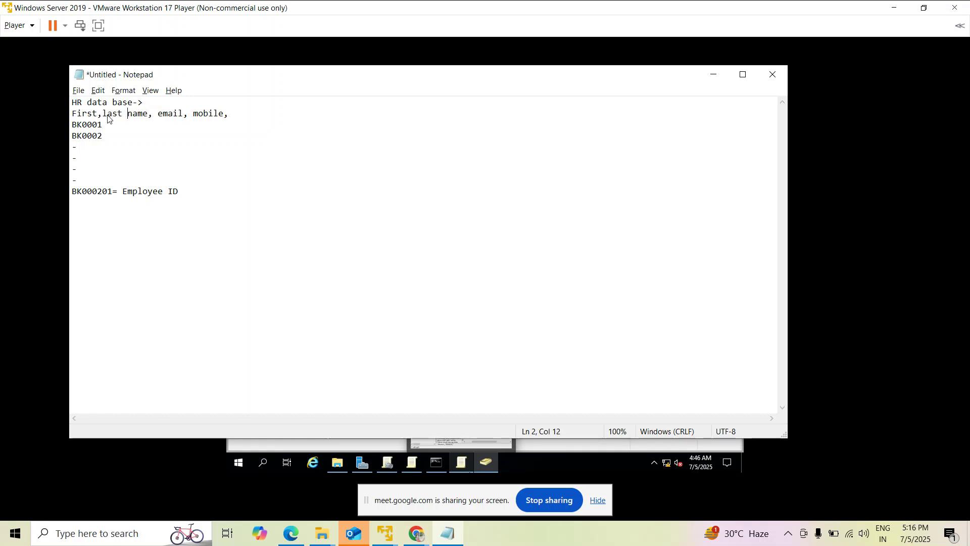
{"action": "key", "text": "Right"}
{"action": "key", "text": "Right"}
{"action": "key", "text": "Right"}
{"action": "key", "text": "Return"}
{"action": "key", "text": "Right"}
{"action": "key", "text": "Right"}
{"action": "key", "text": "Right"}
{"action": "key", "text": "Right"}
{"action": "key", "text": "Right"}
{"action": "key", "text": "Right"}
{"action": "key", "text": "Right"}
{"action": "key", "text": "Right"}
{"action": "key", "text": "Return"}
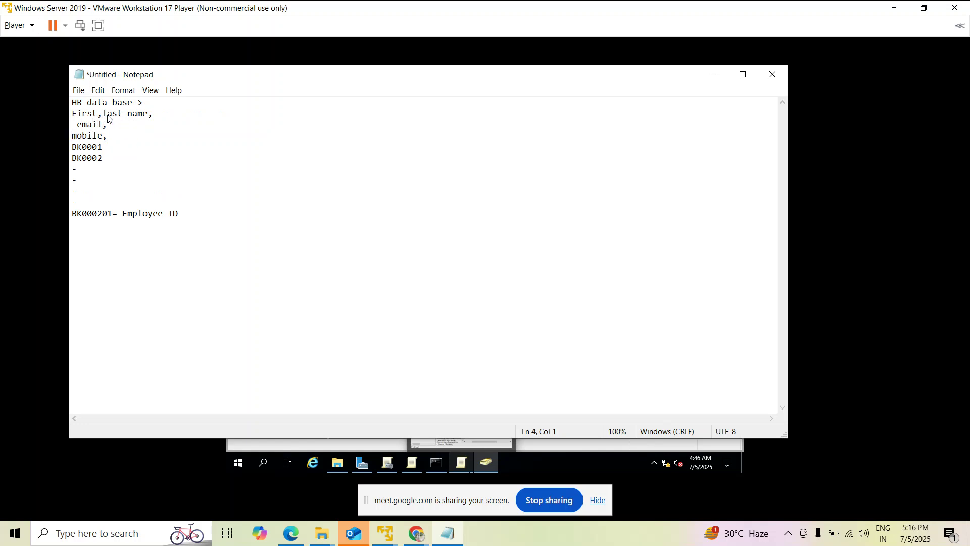
Below Employee ID, add a '|' marker with 'IT depart' and 'Active directory' lines.
{"action": "left_click", "coordinate": [193, 218]}
{"action": "key", "text": "Return"}
{"action": "key", "text": "Return"}
{"action": "type", "text": "|"}
{"action": "key", "text": "Return"}
{"action": "type", "text": "SCCM"}
{"action": "key", "text": "BackSpace"}
{"action": "key", "text": "BackSpace"}
{"action": "key", "text": "BackSpace"}
{"action": "key", "text": "BackSpace"}
{"action": "type", "text": "Active directory"}
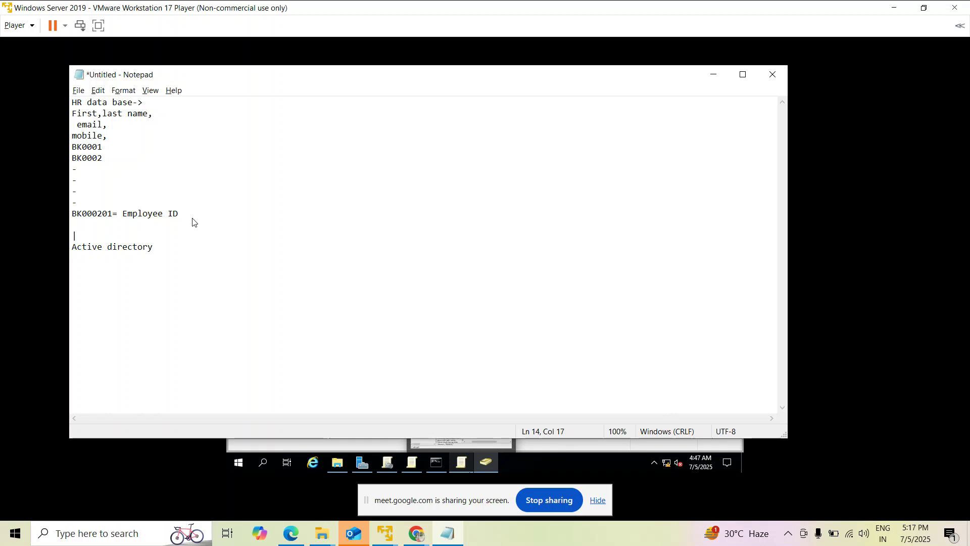
{"action": "key", "text": "Up"}
{"action": "key", "text": "Return"}
{"action": "type", "text": "IT depart"}
{"action": "key", "text": "Return"}
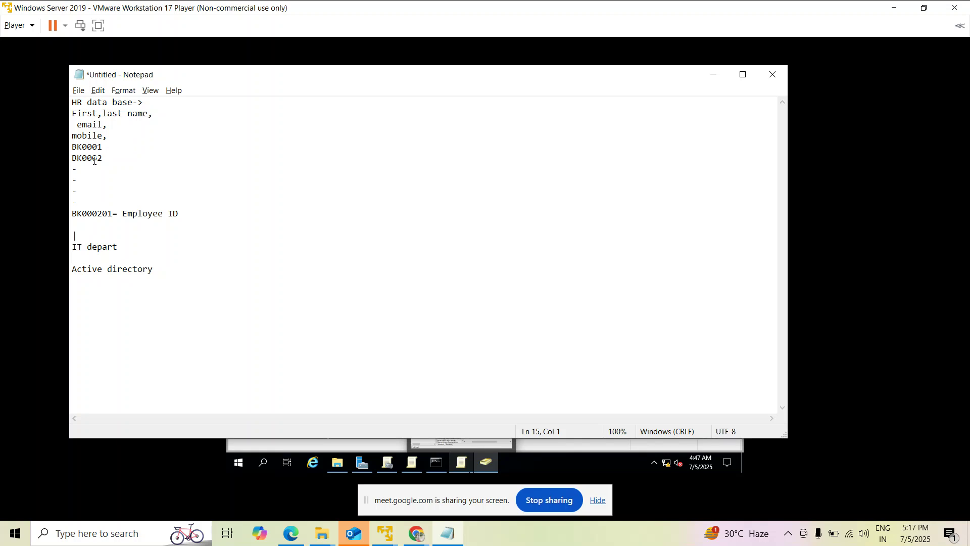
{"action": "left_click_drag", "start_coordinate": [118, 157], "coordinate": [74, 99]}
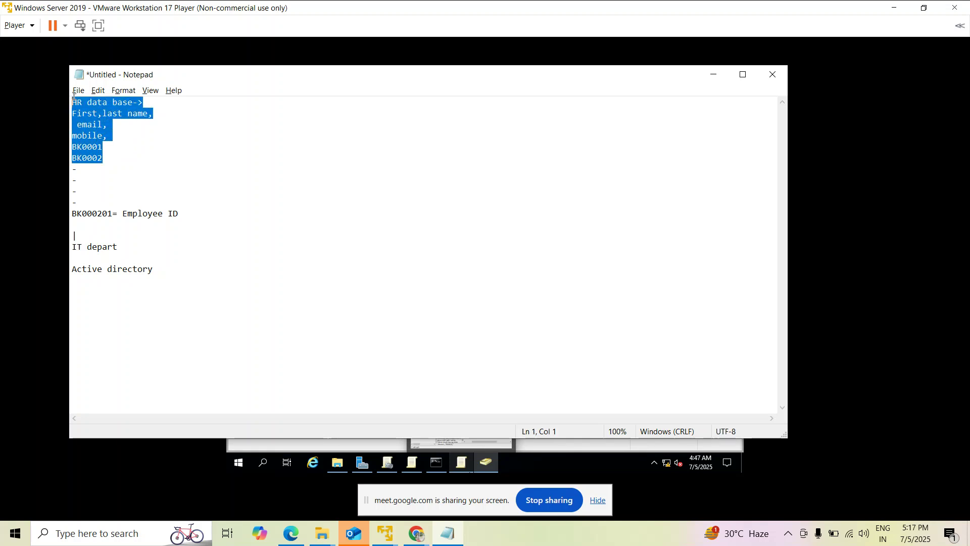
{"action": "left_click", "coordinate": [99, 150]}
{"action": "left_click_drag", "start_coordinate": [103, 158], "coordinate": [74, 101]}
{"action": "left_click_drag", "start_coordinate": [157, 271], "coordinate": [72, 269]}
Under Active directory, add '|' then 'userlogin Name', 'First Name' and 'Last name' lines.
{"action": "left_click", "coordinate": [117, 278]}
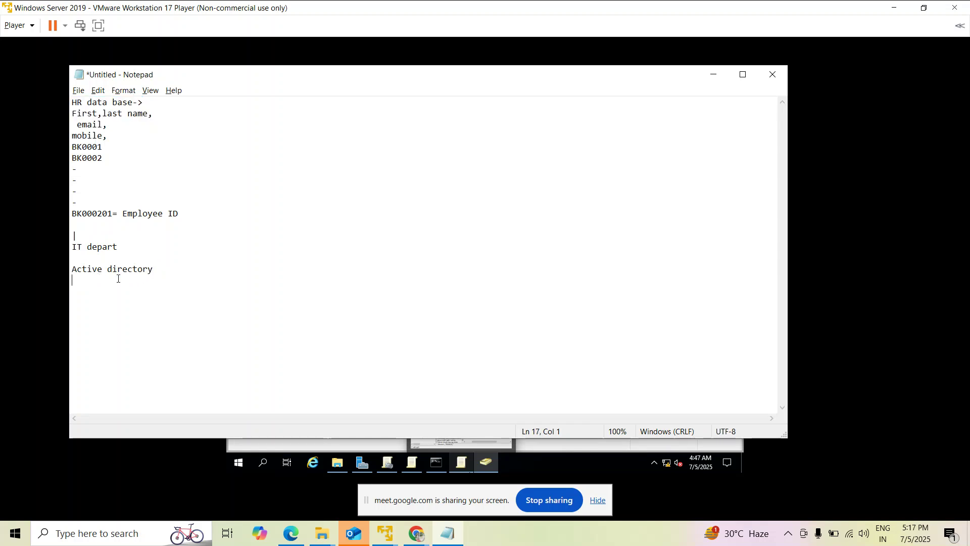
{"action": "type", "text": "|"}
{"action": "key", "text": "Return"}
{"action": "type", "text": "u"}
{"action": "key", "text": "BackSpace"}
{"action": "type", "text": "user"}
{"action": "type", "text": " Nam"}
{"action": "key", "text": "BackSpace"}
{"action": "key", "text": "BackSpace"}
{"action": "key", "text": "BackSpace"}
{"action": "key", "text": "BackSpace"}
{"action": "type", "text": "login Name First Name"}
{"action": "key", "text": "Return"}
{"action": "type", "text": "Last name"}
{"action": "key", "text": "Return"}
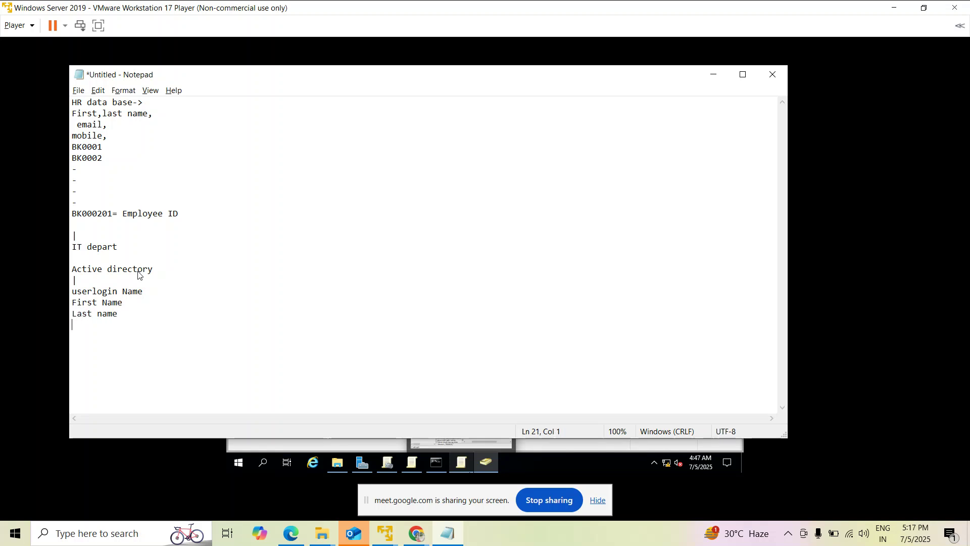
Add 'Phone', 'EMP id' and the note 'ACtive dirctory-> login details username, password'.
{"action": "type", "text": "Phone S"}
{"action": "key", "text": "BackSpace"}
{"action": "type", "text": "EM"}
{"action": "type", "text": "P id   "}
{"action": "type", "text": "ACtive "}
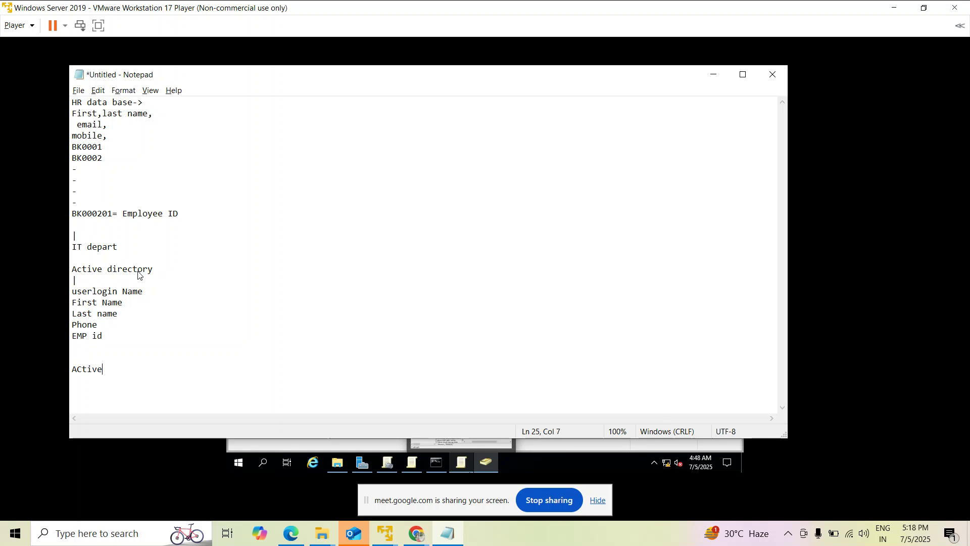
{"action": "type", "text": "dirctory-> login details username"}
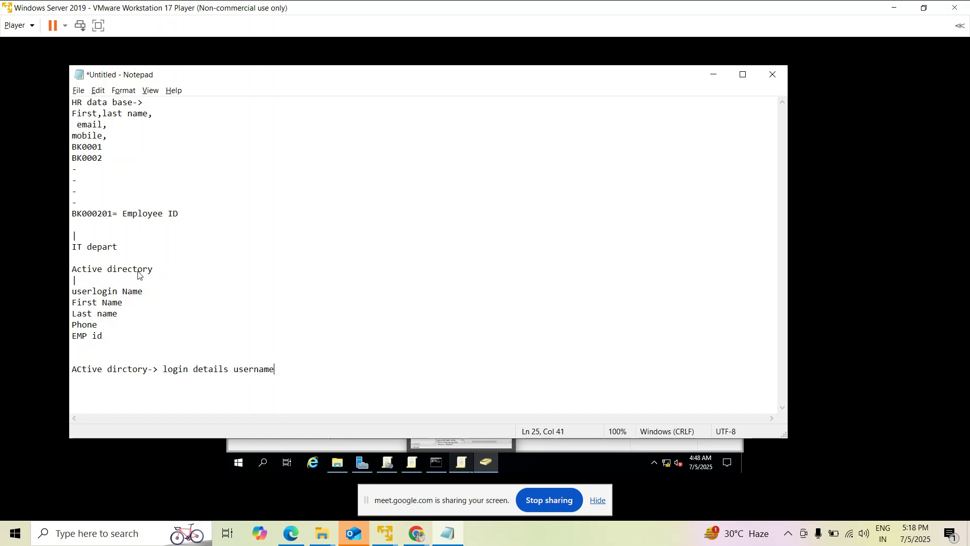
{"action": "type", "text": ", password"}
{"action": "key", "text": "Return"}
Type 'Office365--enable mailbox' on the new line, correcting the mailbox typo.
{"action": "type", "text": "Office365"}
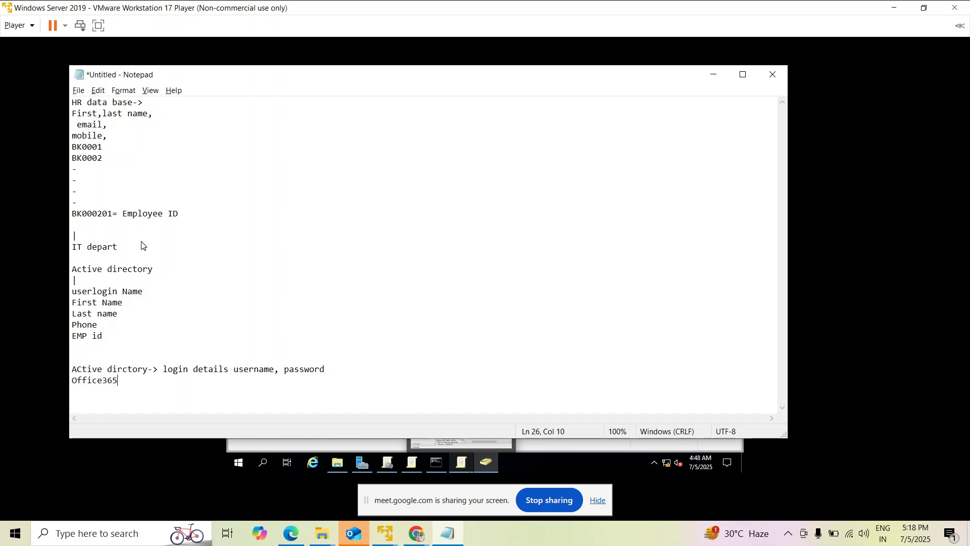
{"action": "type", "text": "f--enable mailbox"}
{"action": "key", "text": "Return"}
Delete the stray 'f' after Office365 and start a fresh line below the note.
{"action": "left_click_drag", "start_coordinate": [163, 369], "coordinate": [280, 372]}
{"action": "left_click", "coordinate": [342, 371]}
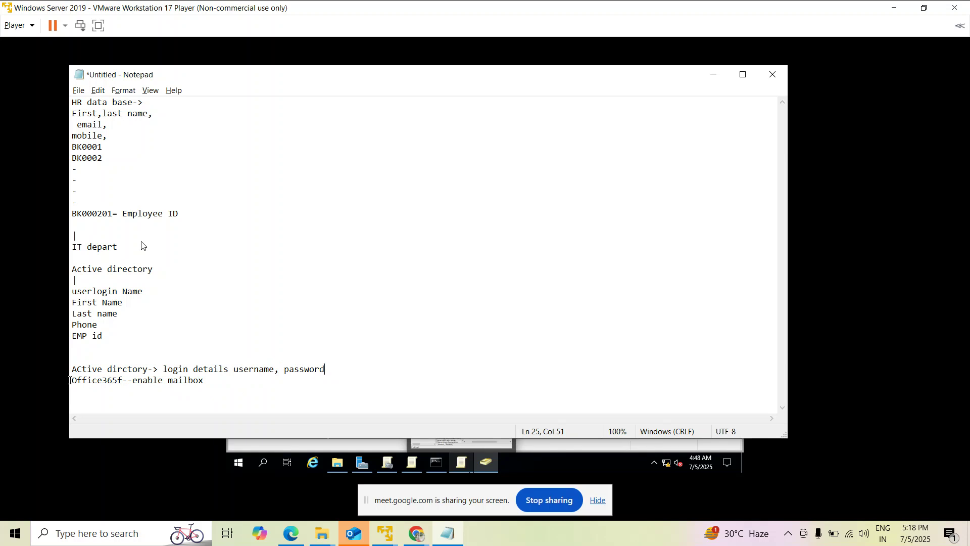
{"action": "left_click_drag", "start_coordinate": [71, 380], "coordinate": [115, 381]}
{"action": "left_click", "coordinate": [123, 385]}
{"action": "key", "text": "BackSpace"}
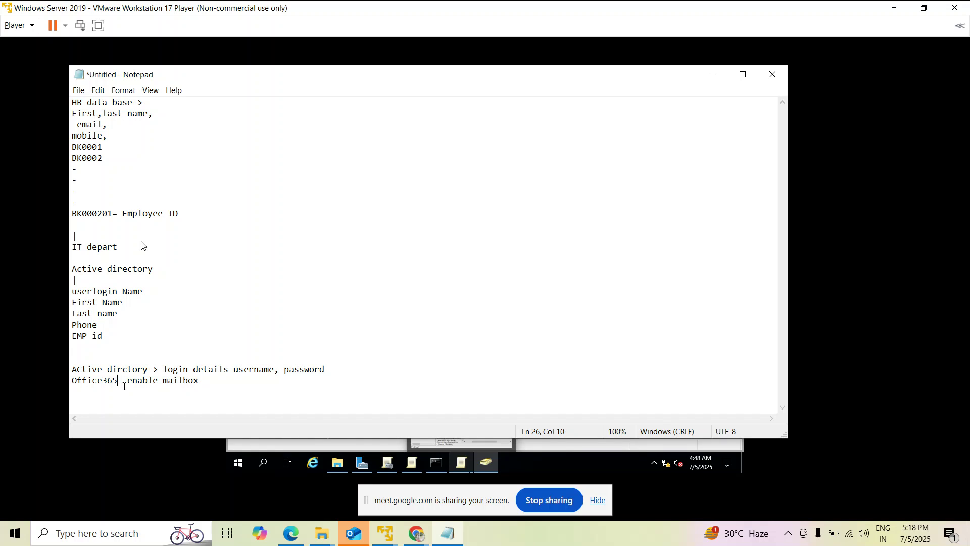
{"action": "left_click", "coordinate": [195, 385]}
{"action": "key", "text": "Return"}
Add the lines 'pws reset,', 'email adddress change' and 'display name'.
{"action": "key", "text": "Return"}
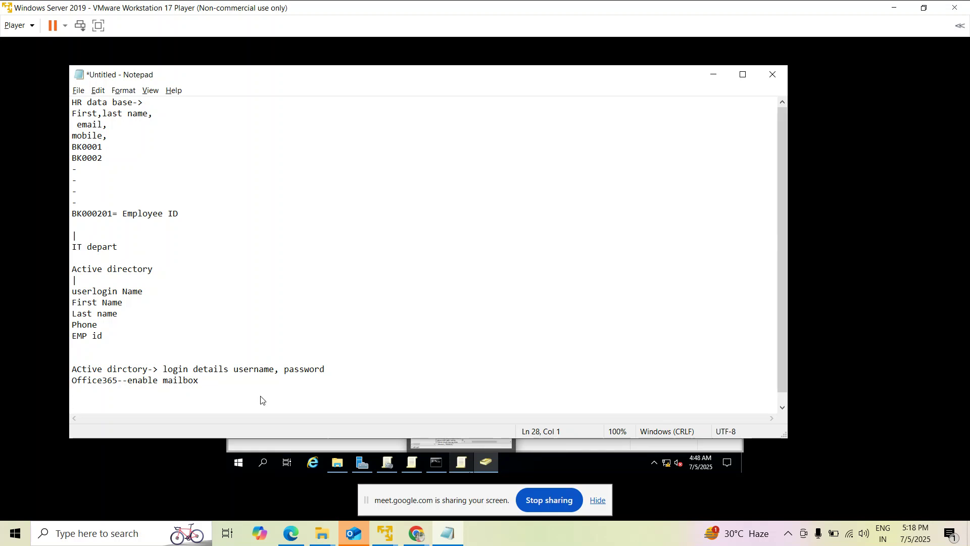
{"action": "type", "text": "pa"}
{"action": "key", "text": "BackSpace"}
{"action": "type", "text": "ws reset,"}
{"action": "key", "text": "Return"}
{"action": "type", "text": "email adddress chang"}
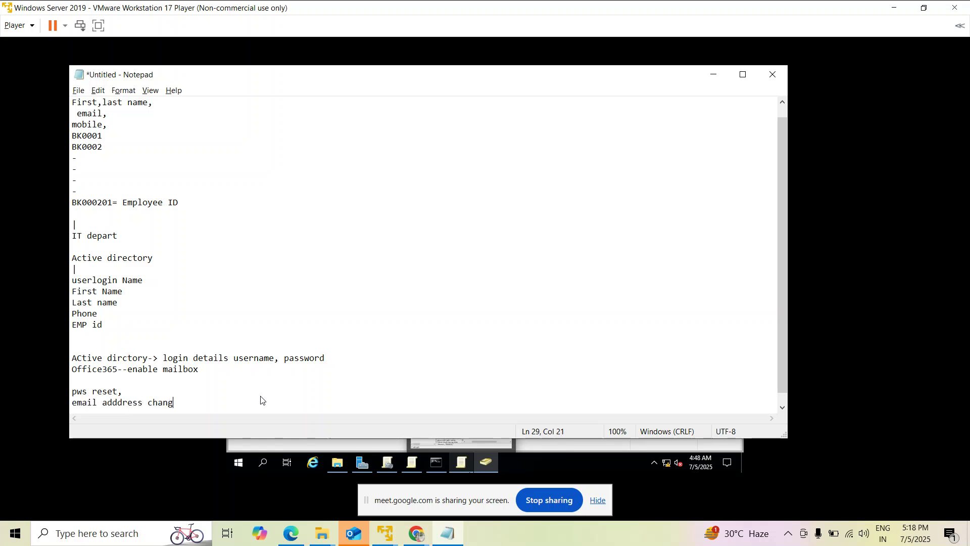
{"action": "type", "text": "e"}
{"action": "key", "text": "Return"}
{"action": "type", "text": "display name"}
{"action": "key", "text": "Return"}
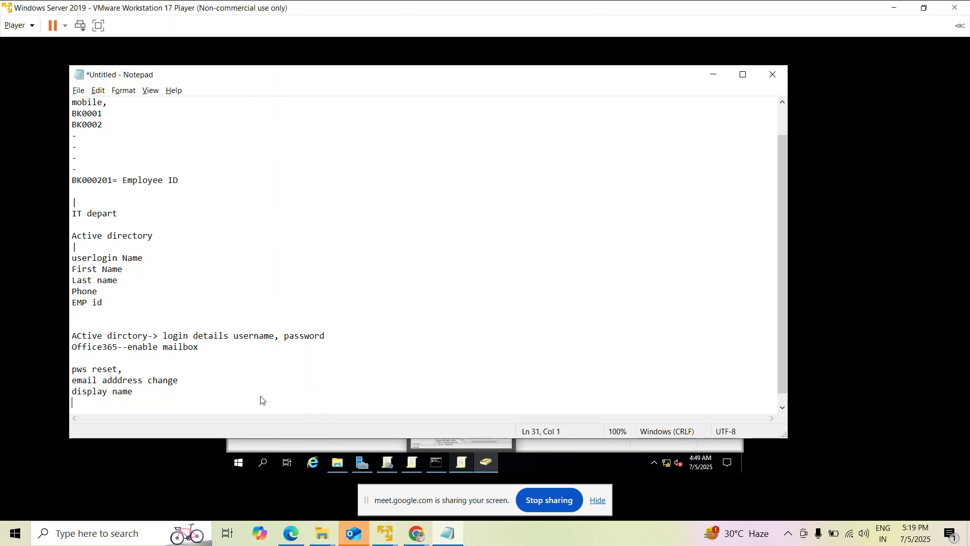
Add 'First Name, LastName', then a sample user's name in both orders.
{"action": "type", "text": "First Name, LastName"}
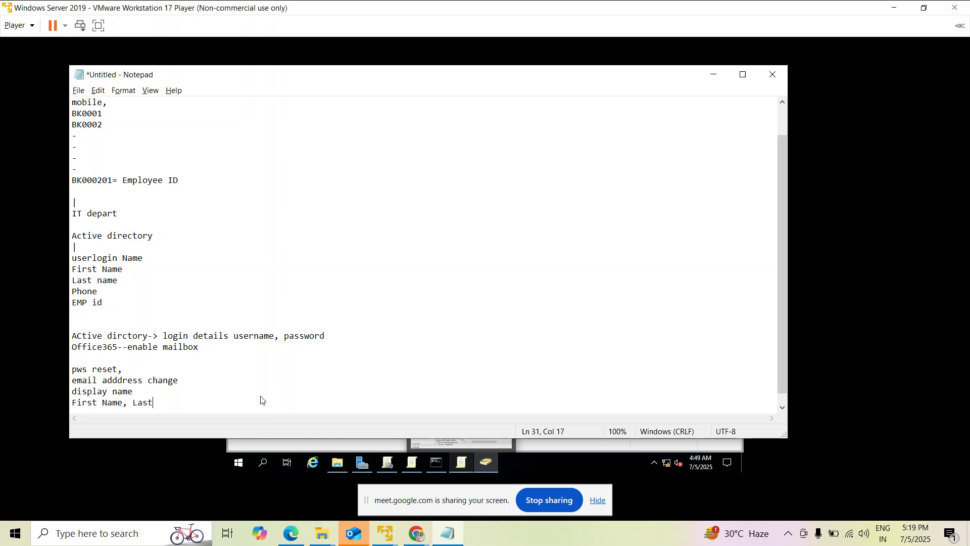
{"action": "key", "text": "Return"}
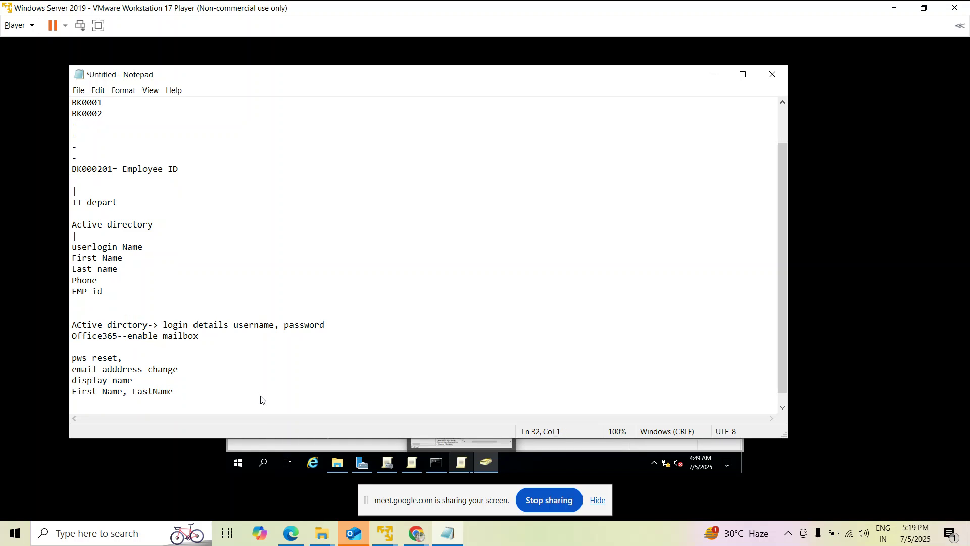
{"action": "key", "text": "Return"}
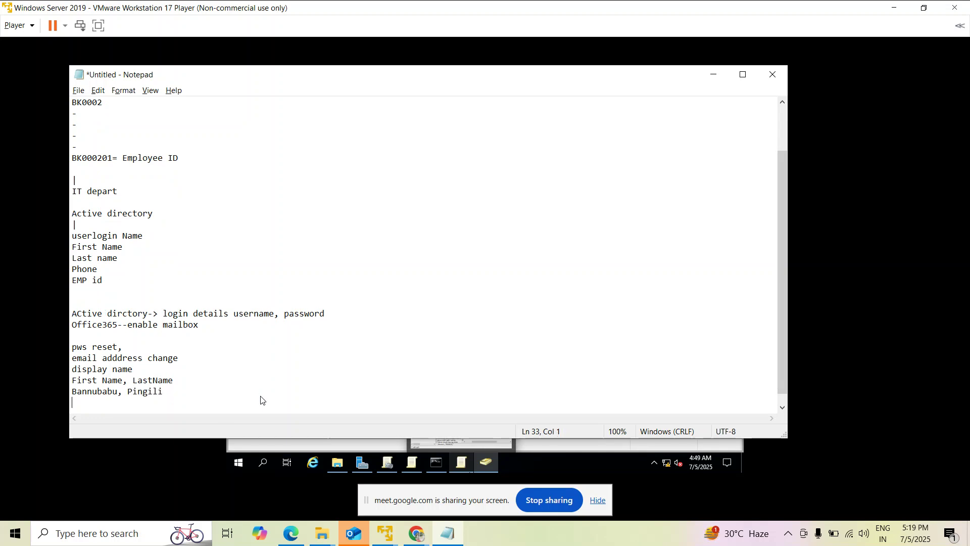
{"action": "key", "text": "Return"}
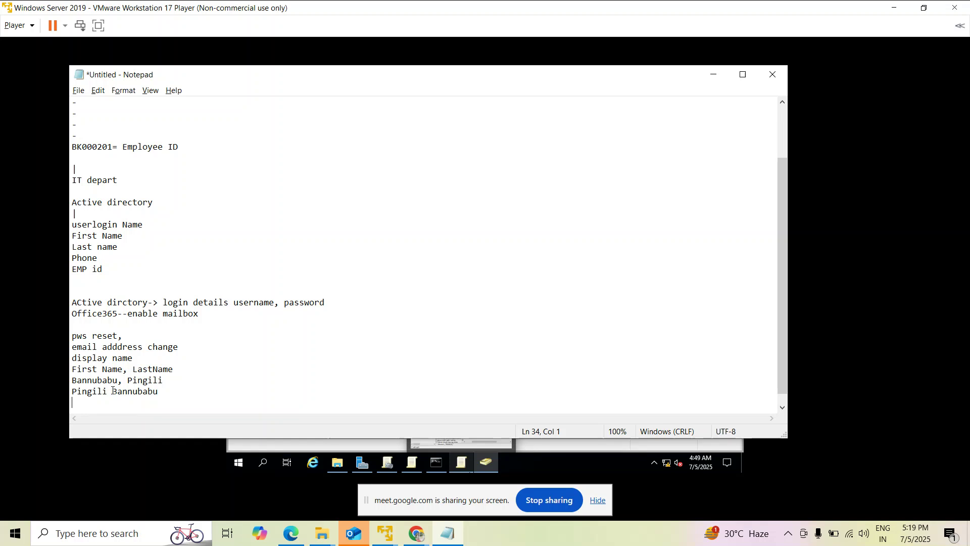
{"action": "left_click_drag", "start_coordinate": [112, 391], "coordinate": [72, 391]}
{"action": "left_click", "coordinate": [112, 409]}
{"action": "key", "text": "Return"}
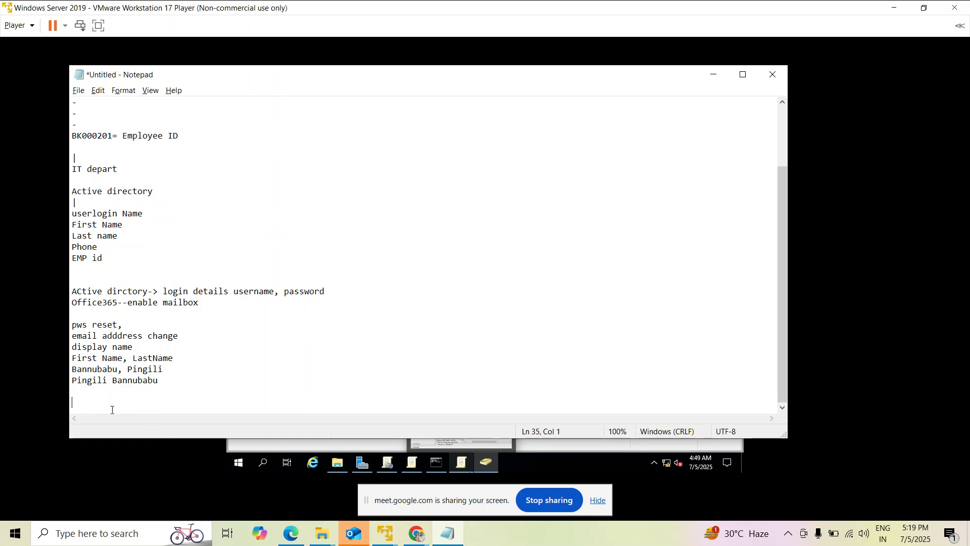
{"action": "key", "text": "BackSpace"}
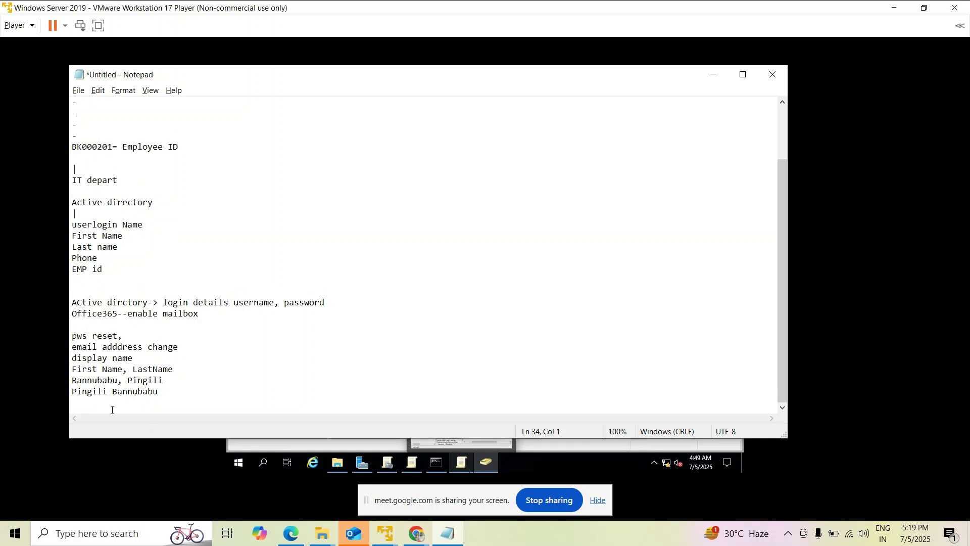
{"action": "left_click_drag", "start_coordinate": [165, 390], "coordinate": [71, 391]}
{"action": "left_click", "coordinate": [172, 378]}
{"action": "left_click_drag", "start_coordinate": [172, 379], "coordinate": [51, 396]}
{"action": "left_click", "coordinate": [87, 399]}
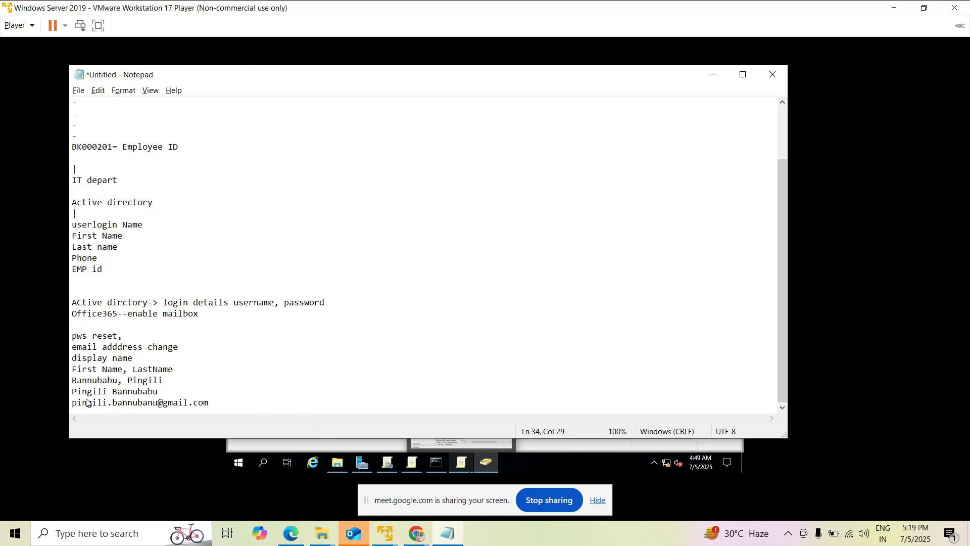
{"action": "type", "text": "b2ks"}
{"action": "key", "text": "BackSpace"}
{"action": "key", "text": "BackSpace"}
{"action": "type", "text": "ksfot"}
{"action": "key", "text": "BackSpace"}
{"action": "key", "text": "BackSpace"}
{"action": "key", "text": "BackSpace"}
{"action": "type", "text": "oft.in"}
{"action": "key", "text": "BackSpace"}
{"action": "key", "text": "BackSpace"}
{"action": "key", "text": "BackSpace"}
{"action": "type", "text": "ech.in"}
{"action": "left_click_drag", "start_coordinate": [229, 403], "coordinate": [68, 404]}
{"action": "left_click", "coordinate": [232, 403]}
{"action": "key", "text": "Return"}
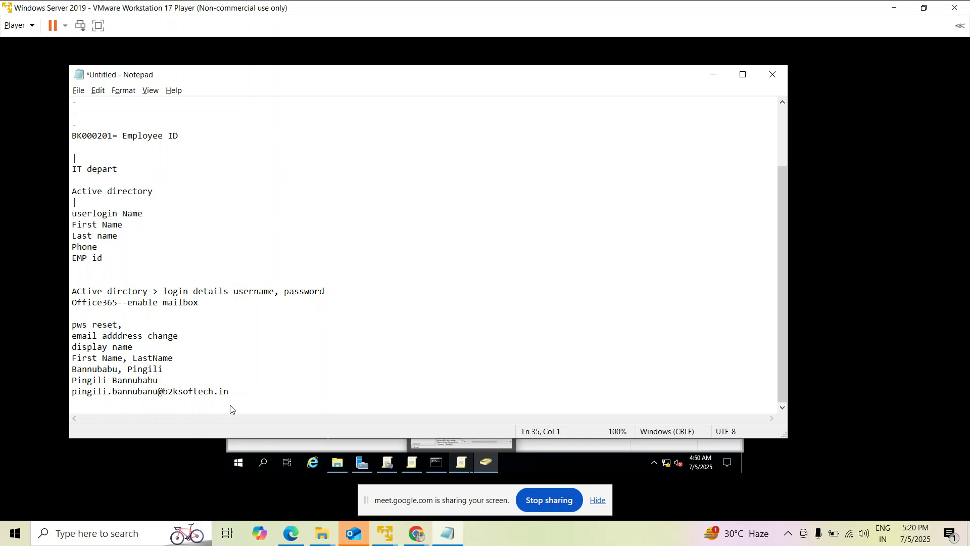
Add a 'required:' line showing the shorter b2ksoftech.in address format.
{"action": "key", "text": "Return"}
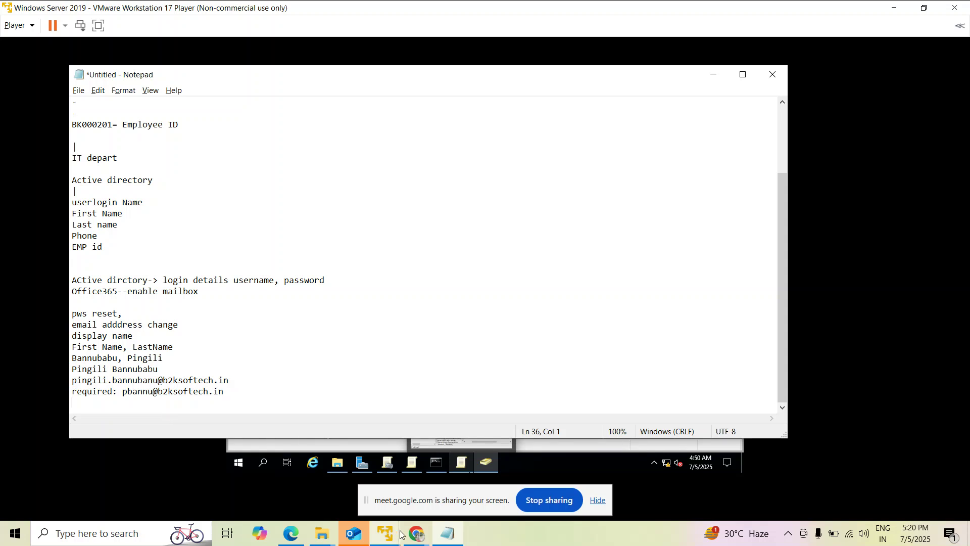
Add the user's primary uppercase 'SMTP:' b2ksoft.in address to proxyAddresses.
{"action": "mouse_move", "coordinate": [385, 534]}
{"action": "left_click", "coordinate": [354, 475]}
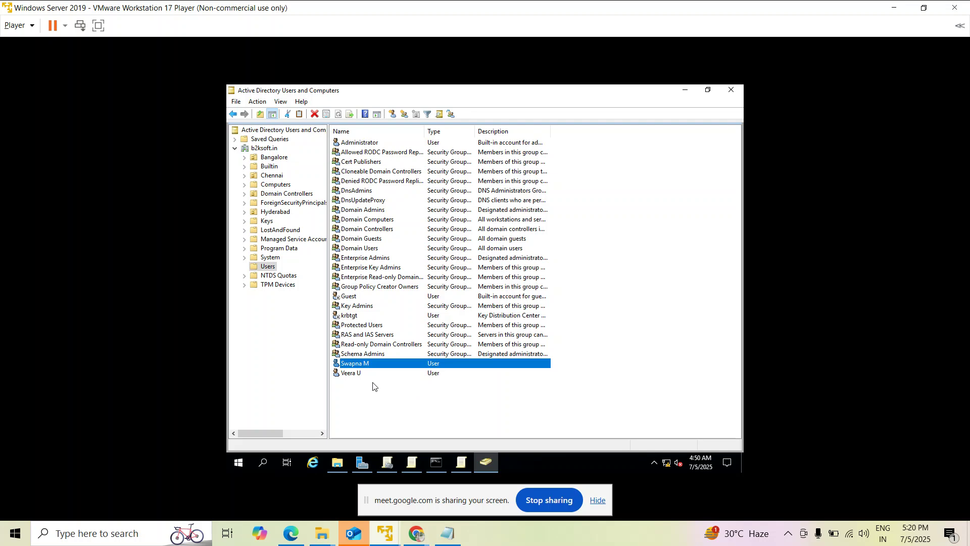
{"action": "double_click", "coordinate": [365, 366]}
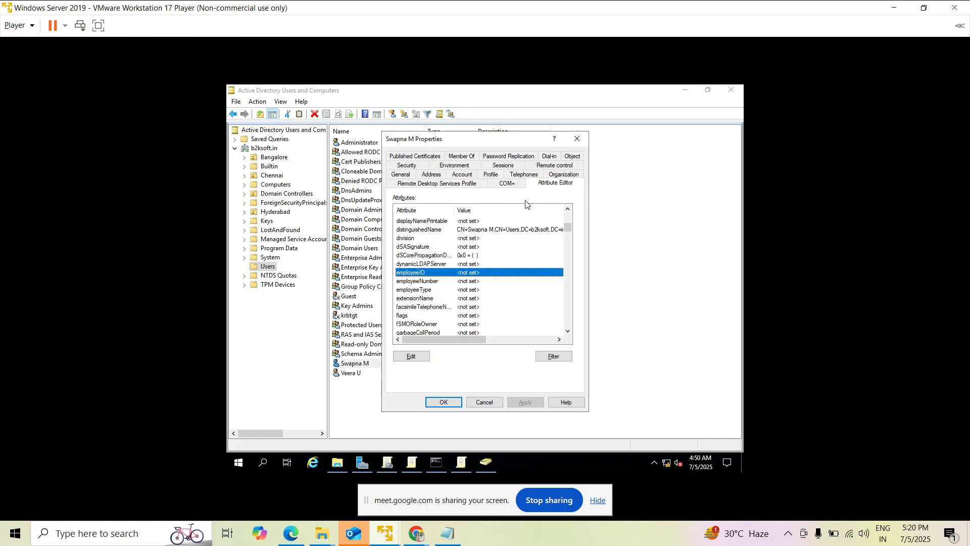
{"action": "type", "text": "proxy"}
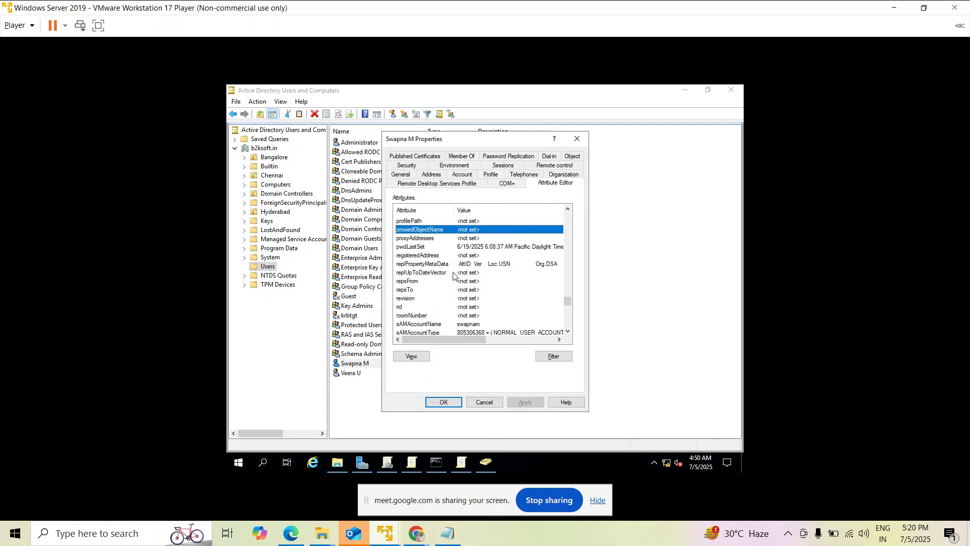
{"action": "double_click", "coordinate": [465, 237]}
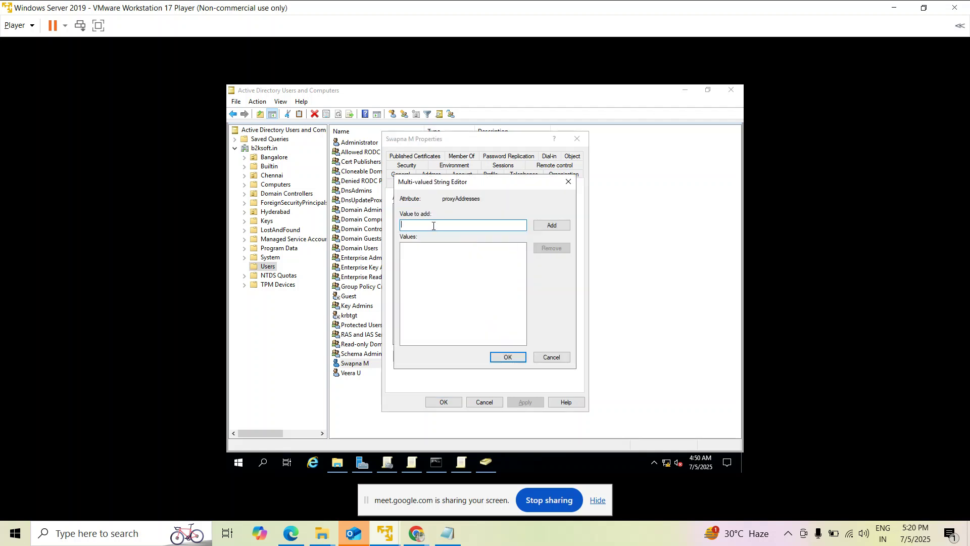
{"action": "type", "text": "SMT"}
{"action": "type", "text": "P:sw"}
{"action": "key", "text": "BackSpace"}
{"action": "key", "text": "BackSpace"}
{"action": "left_click", "coordinate": [550, 225]}
{"action": "left_click", "coordinate": [424, 224]}
{"action": "type", "text": "smtp:"}
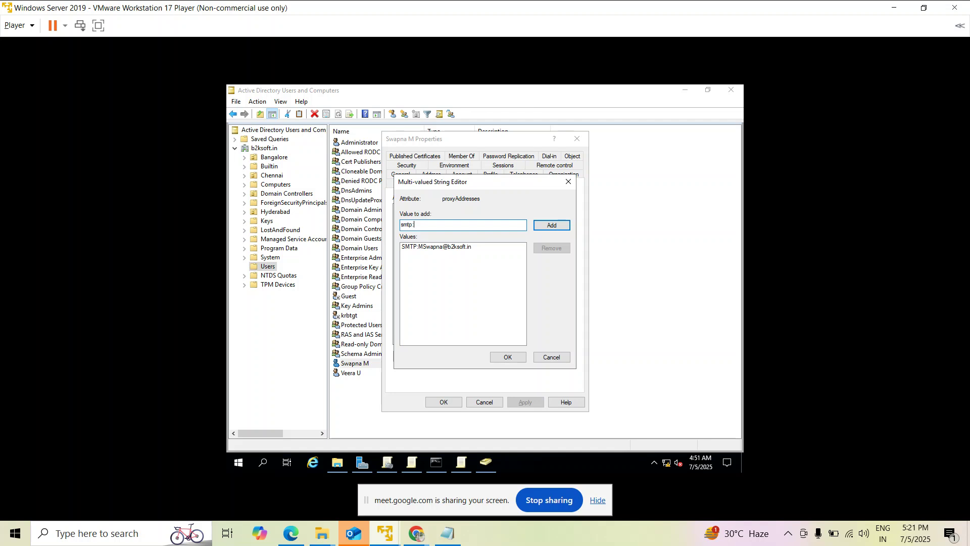
{"action": "left_click", "coordinate": [556, 225]}
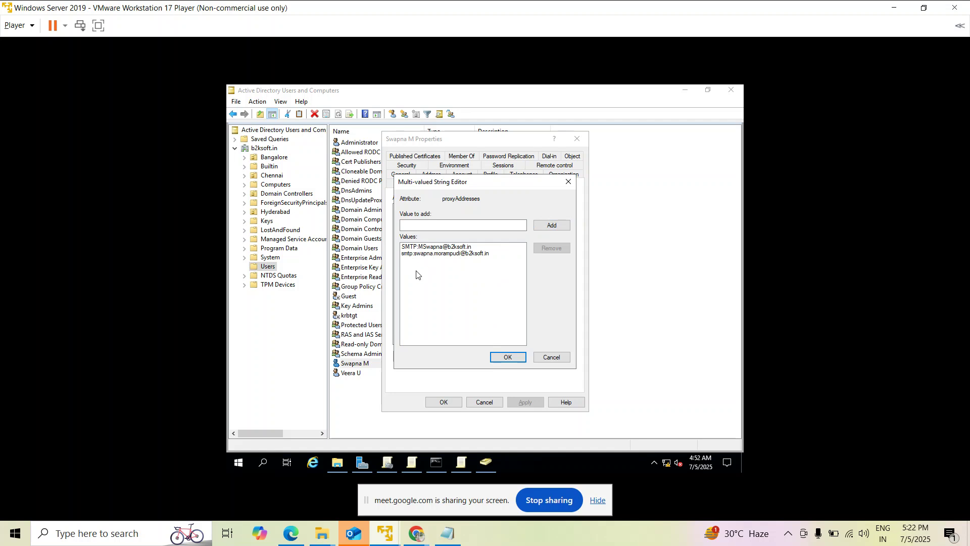
Write a 'To:' line listing the user's primary and alias addresses.
{"action": "left_click", "coordinate": [447, 534]}
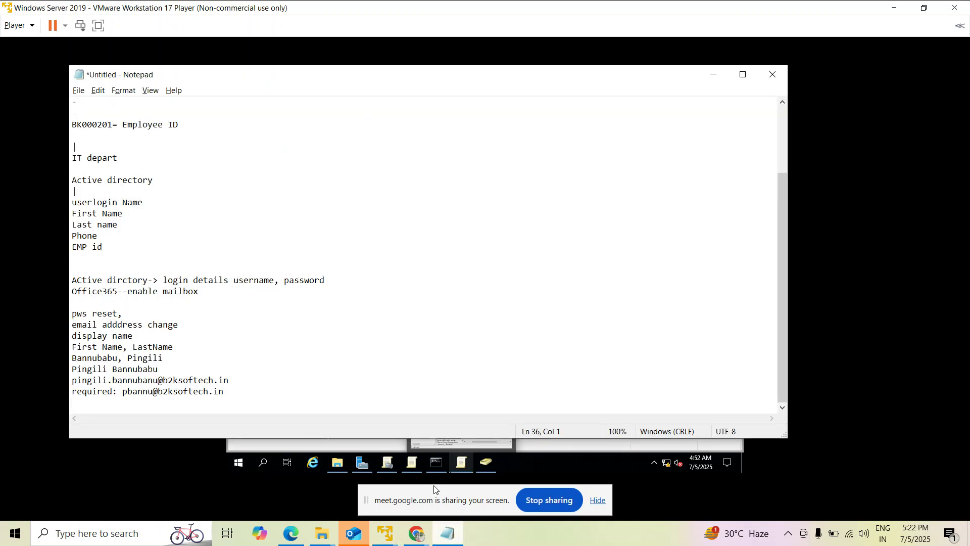
{"action": "key", "text": "Return"}
{"action": "key", "text": "Return"}
{"action": "key", "text": "Return"}
{"action": "type", "text": "To: "}
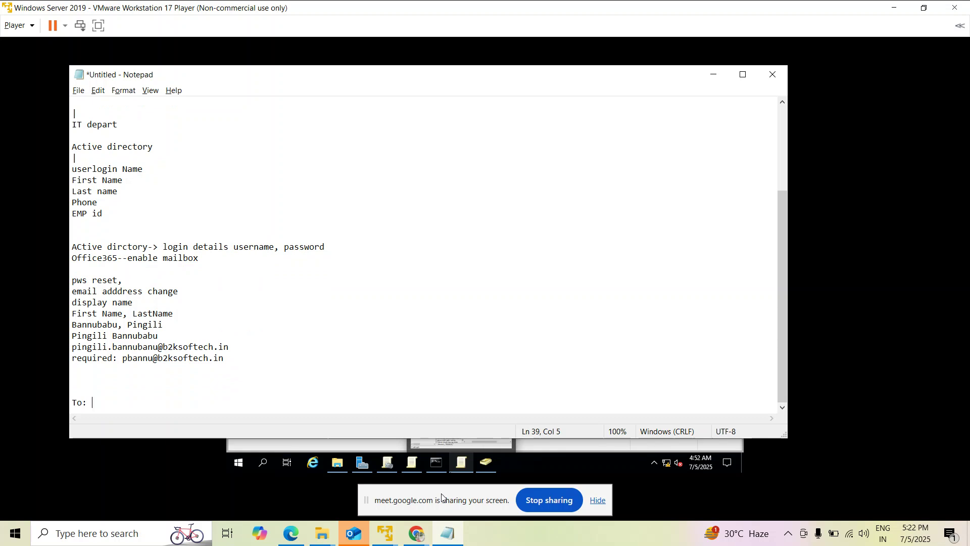
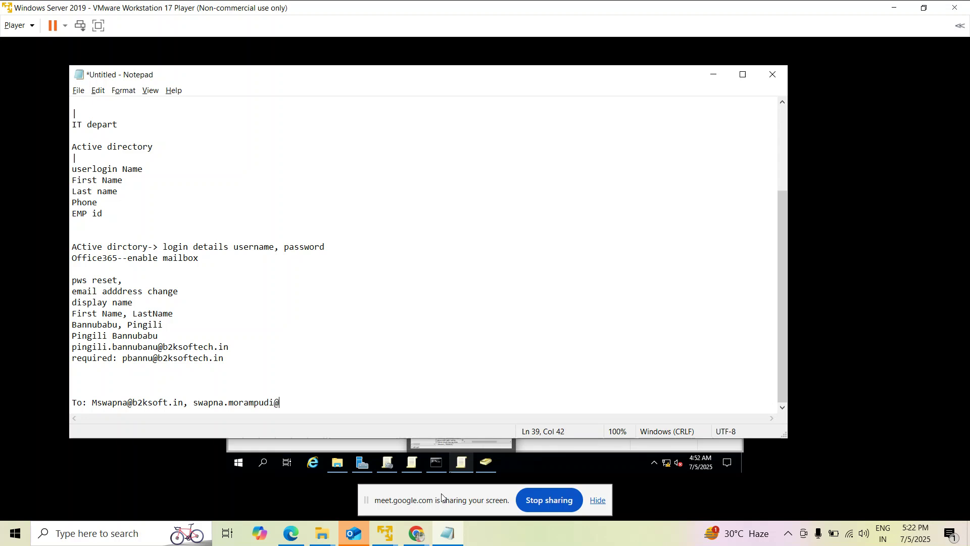
{"action": "left_click_drag", "start_coordinate": [344, 402], "coordinate": [122, 402]}
{"action": "left_click", "coordinate": [364, 401]}
{"action": "type", "text": "----swapa"}
{"action": "key", "text": "Return"}
{"action": "key", "text": "Return"}
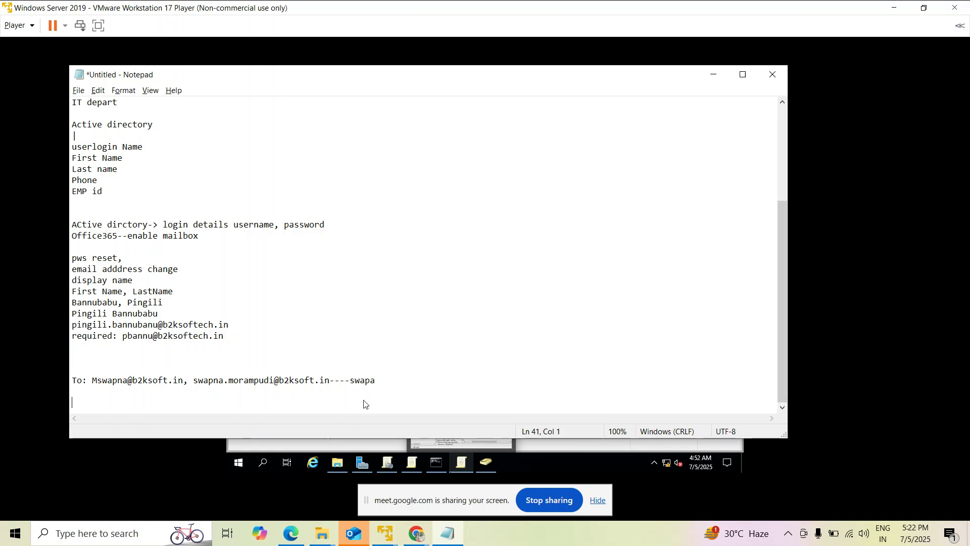
Add 'Hi Test message', a 'From:' line above To:, and 'Reply: hi'.
{"action": "type", "text": "Hi hel"}
{"action": "key", "text": "BackSpace"}
{"action": "key", "text": "BackSpace"}
{"action": "key", "text": "BackSpace"}
{"action": "type", "text": "Test message"}
{"action": "left_click", "coordinate": [115, 373]}
{"action": "type", "text": "From: bannu"}
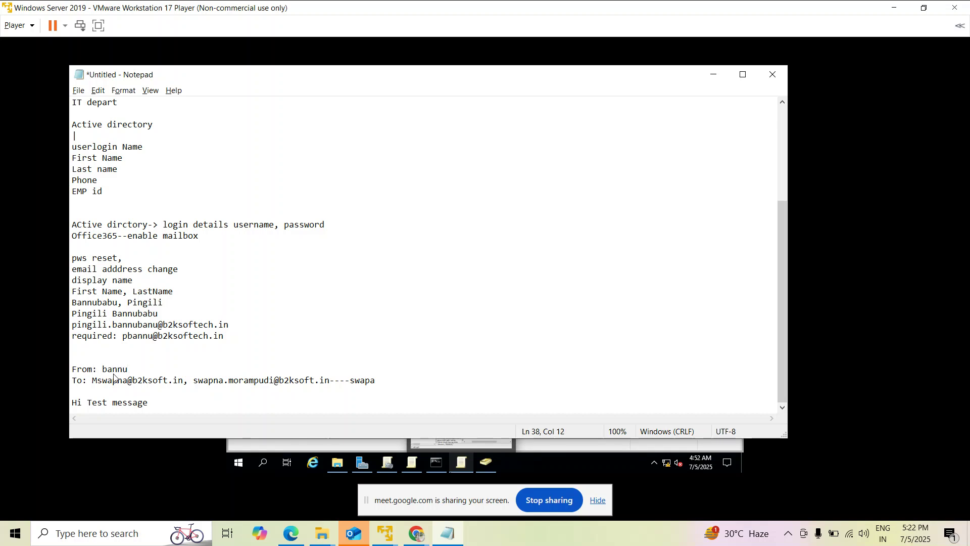
{"action": "left_click", "coordinate": [152, 403]}
{"action": "key", "text": "Return"}
{"action": "key", "text": "Return"}
{"action": "type", "text": "Reply:"}
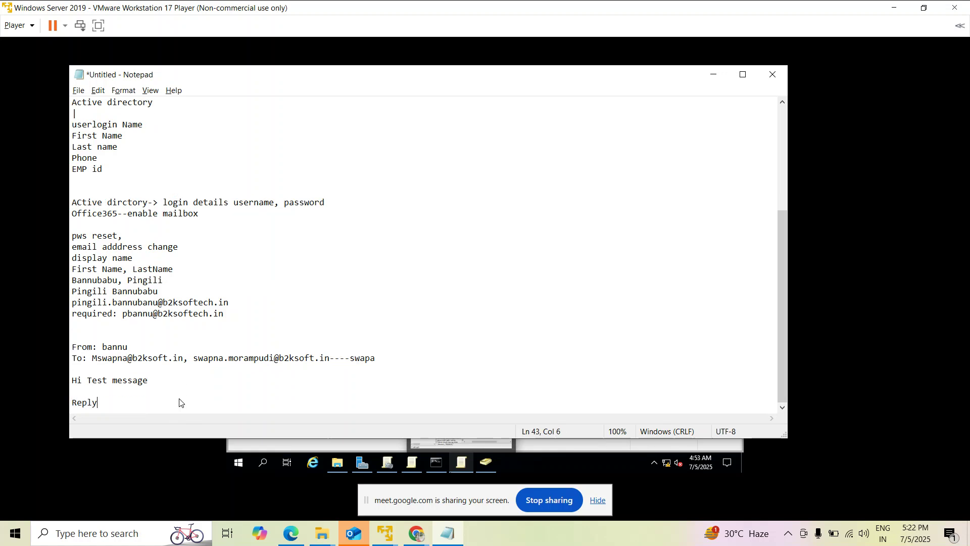
{"action": "key", "text": "BackSpace"}
{"action": "type", "text": ": hi"}
{"action": "key", "text": "Return"}
{"action": "key", "text": "Return"}
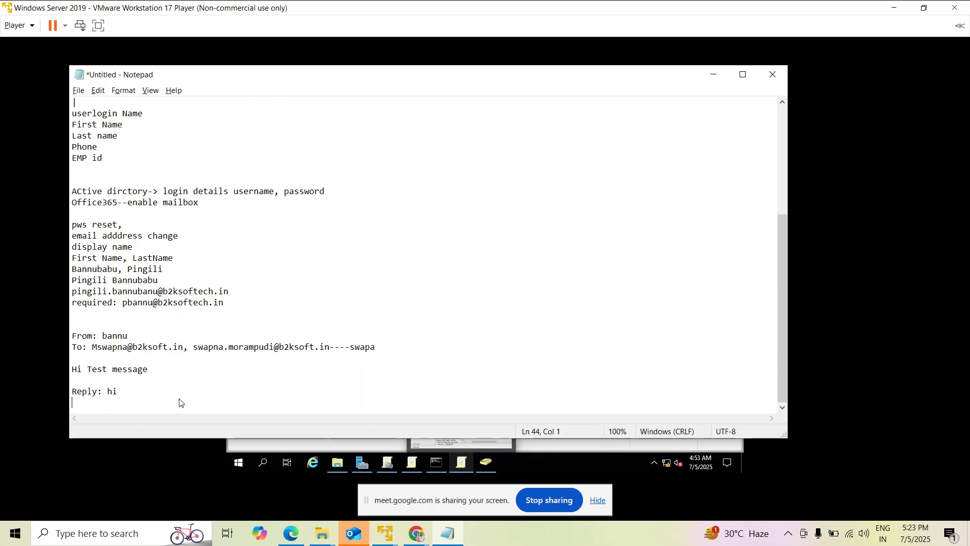
Add a 'sender;' line and paste the primary To: address after it.
{"action": "type", "text": "sendr"}
{"action": "key", "text": "BackSpace"}
{"action": "type", "text": "e"}
{"action": "key", "text": "BackSpace"}
{"action": "key", "text": "BackSpace"}
{"action": "type", "text": "er;"}
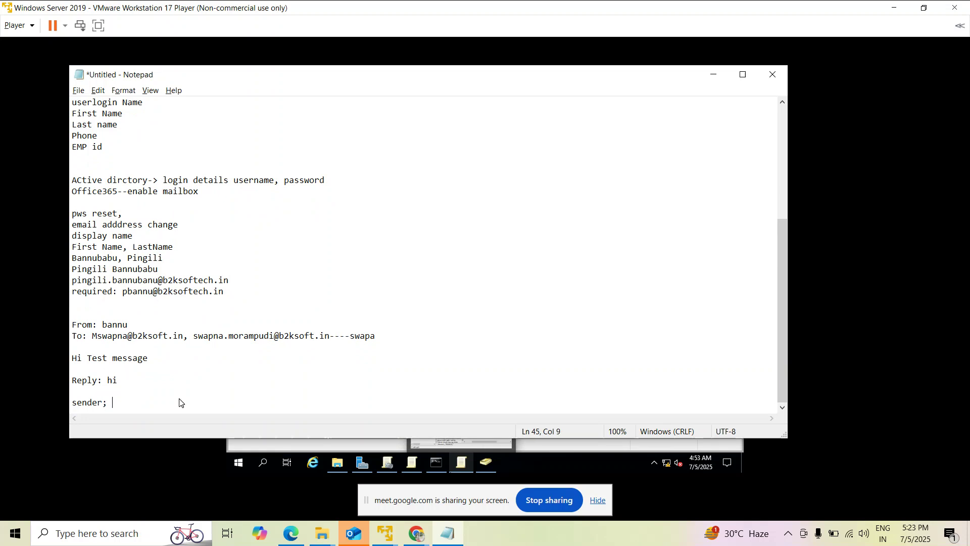
{"action": "left_click_drag", "start_coordinate": [96, 335], "coordinate": [185, 337]}
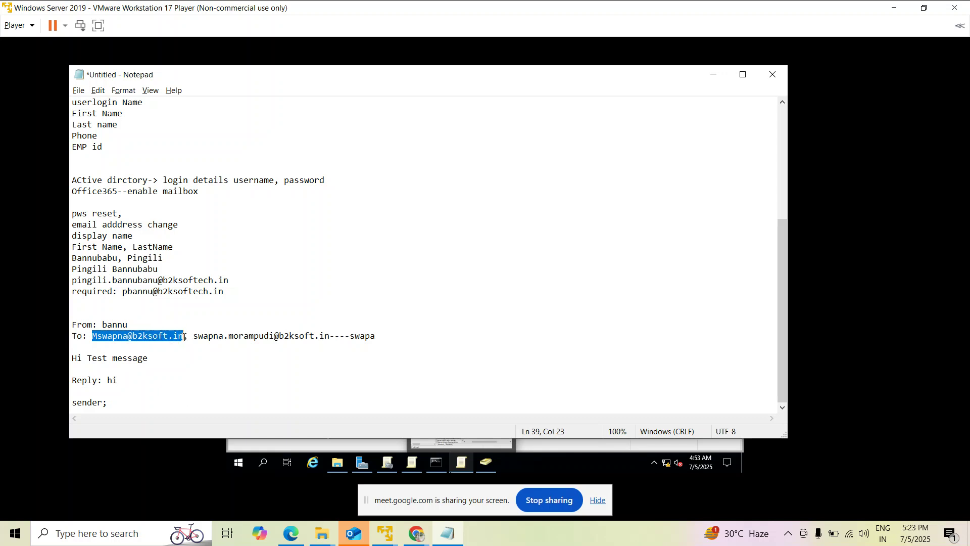
{"action": "key", "text": "ctrl+c"}
{"action": "left_click", "coordinate": [181, 403]}
{"action": "key", "text": "ctrl+v"}
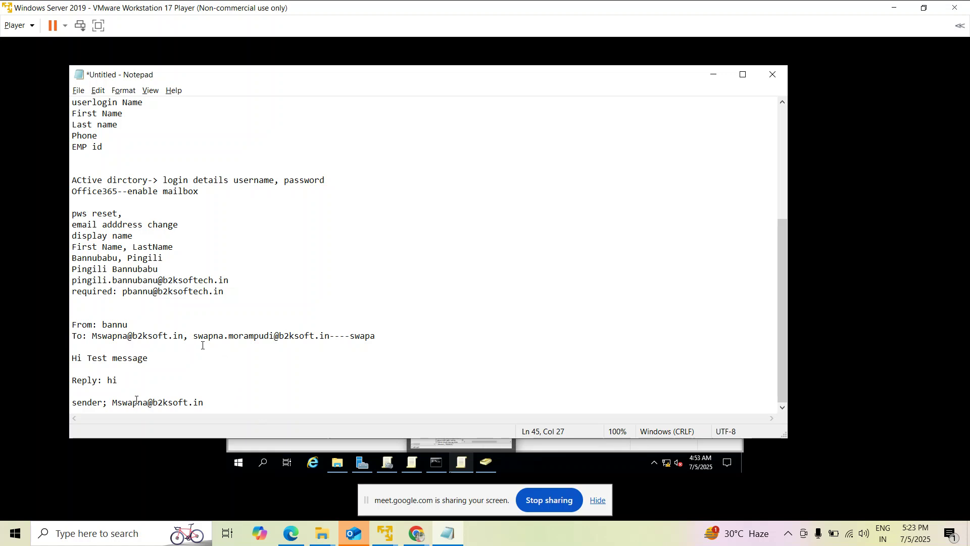
{"action": "left_click_drag", "start_coordinate": [198, 335], "coordinate": [329, 337]}
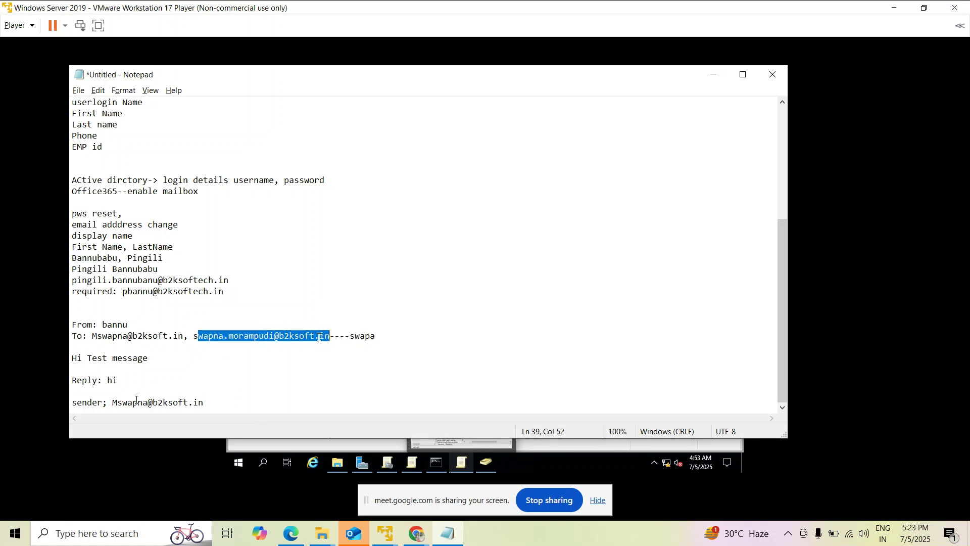
{"action": "left_click", "coordinate": [318, 337]}
{"action": "left_click_drag", "start_coordinate": [184, 336], "coordinate": [91, 336]}
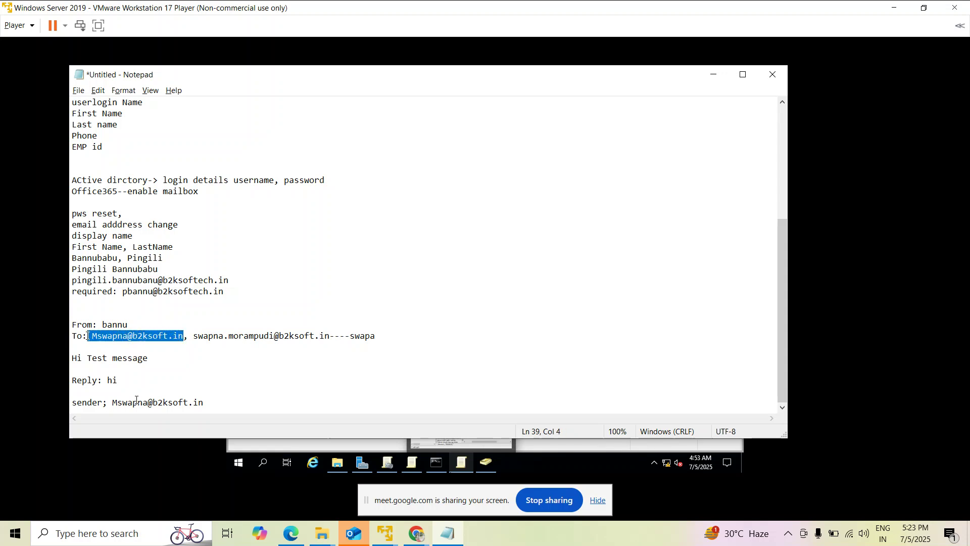
{"action": "left_click", "coordinate": [205, 402]}
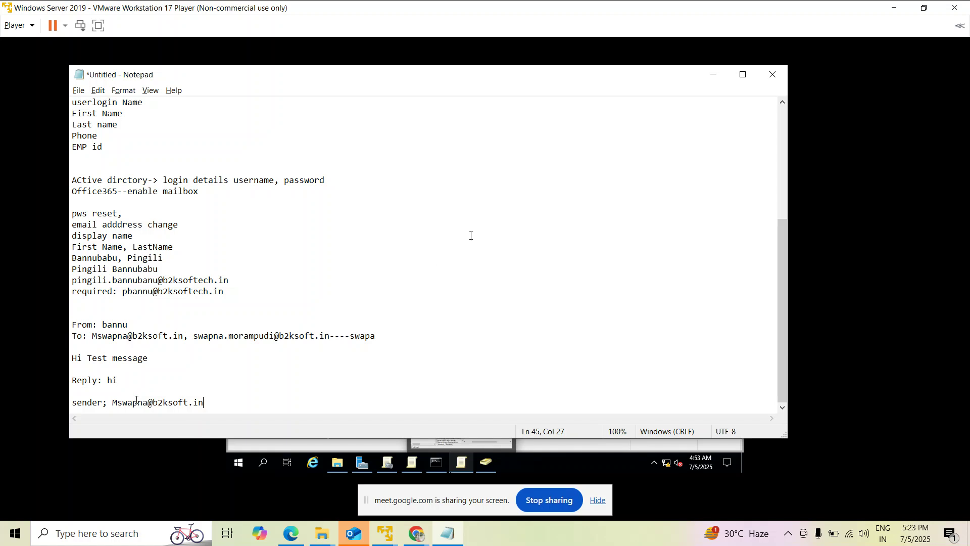
Confirm the two proxyAddresses values, then apply and save the user's properties.
{"action": "mouse_move", "coordinate": [385, 533]}
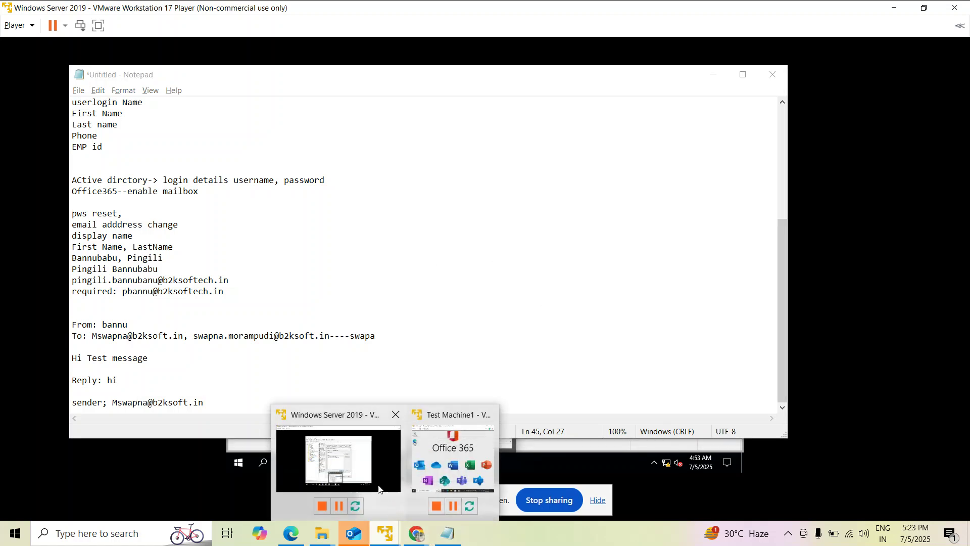
{"action": "left_click", "coordinate": [382, 490]}
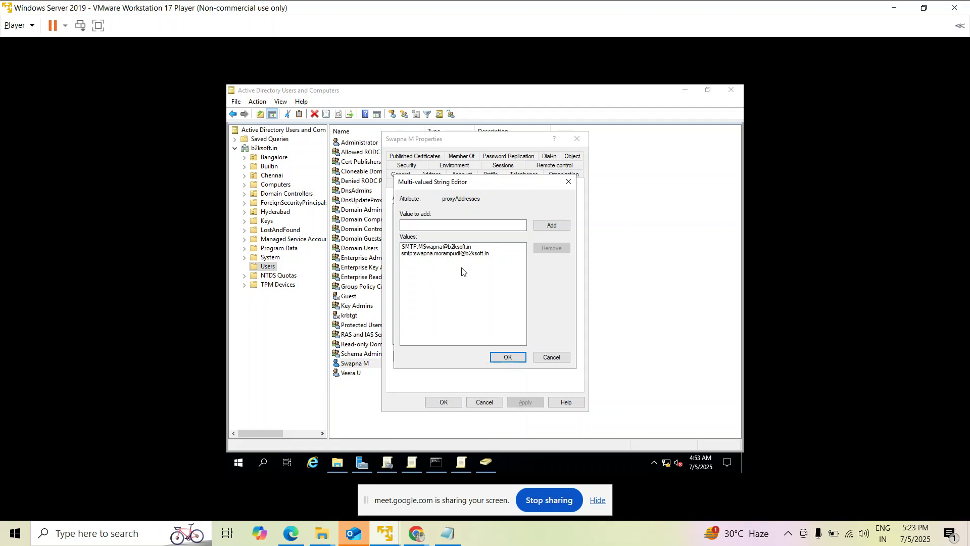
{"action": "left_click", "coordinate": [506, 357]}
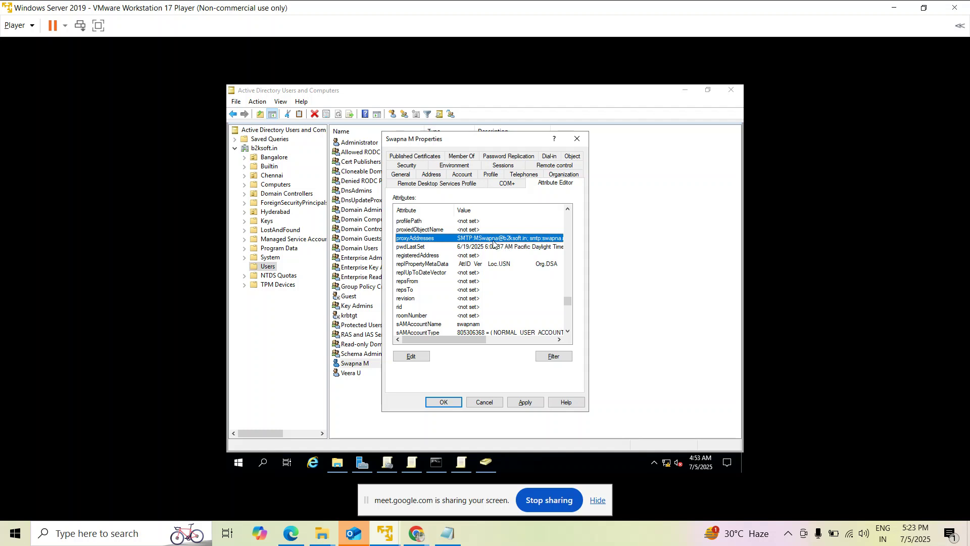
{"action": "double_click", "coordinate": [494, 241]}
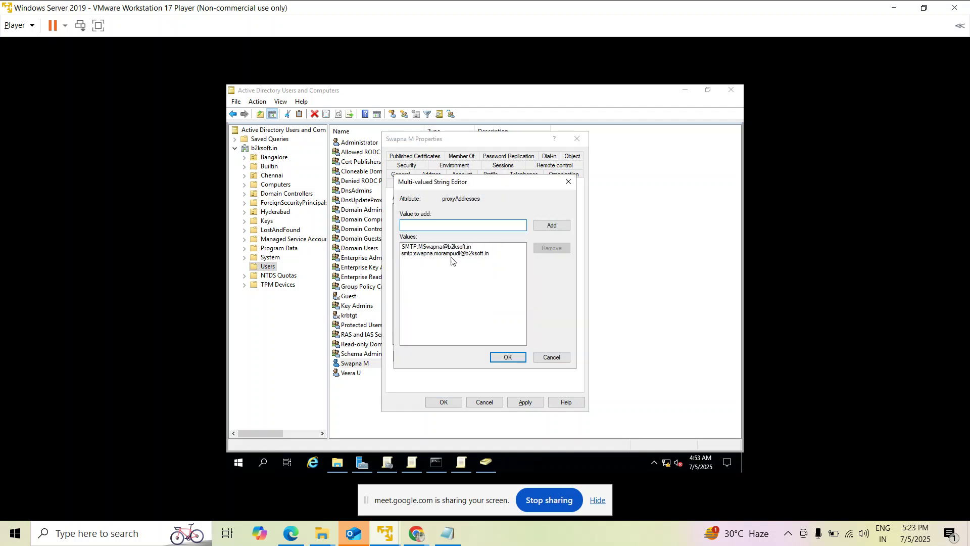
{"action": "left_click", "coordinate": [506, 357]}
{"action": "left_click", "coordinate": [526, 403]}
{"action": "left_click", "coordinate": [442, 402]}
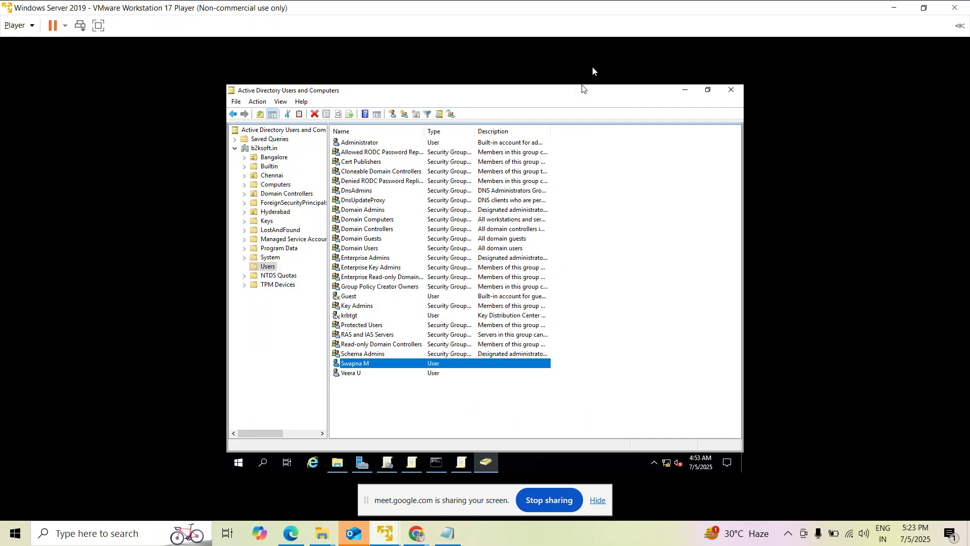
Bring up Test Machine1 and make its window fill the screen.
{"action": "mouse_move", "coordinate": [384, 528]}
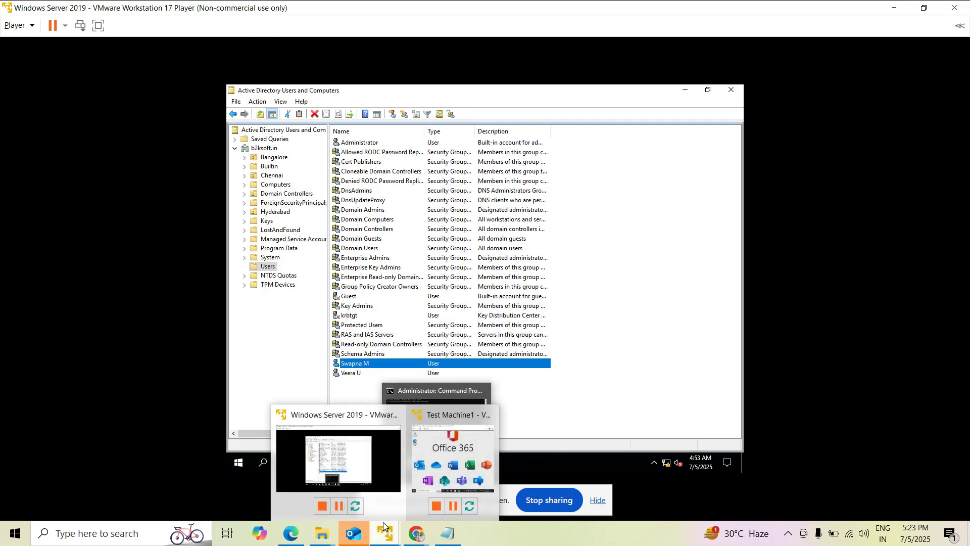
{"action": "left_click", "coordinate": [426, 472]}
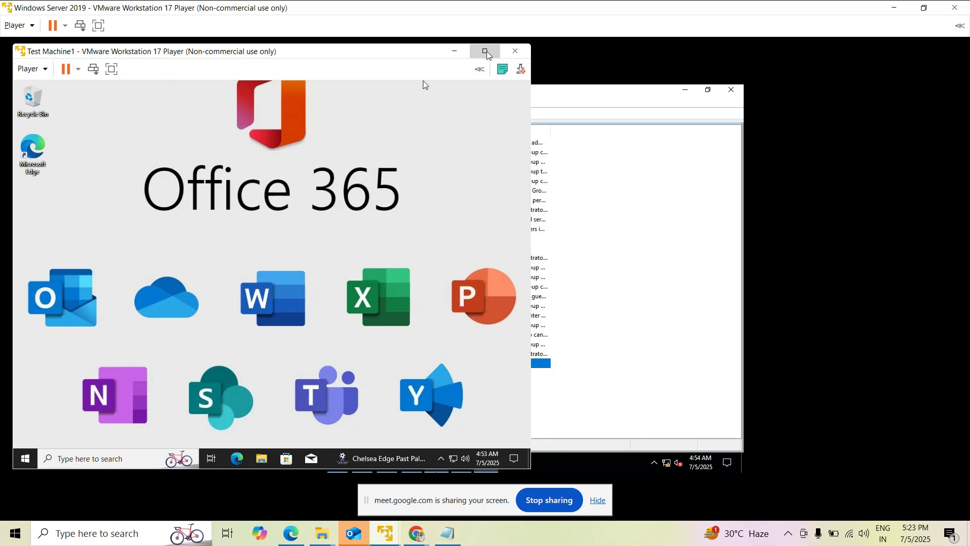
{"action": "left_click", "coordinate": [485, 51]}
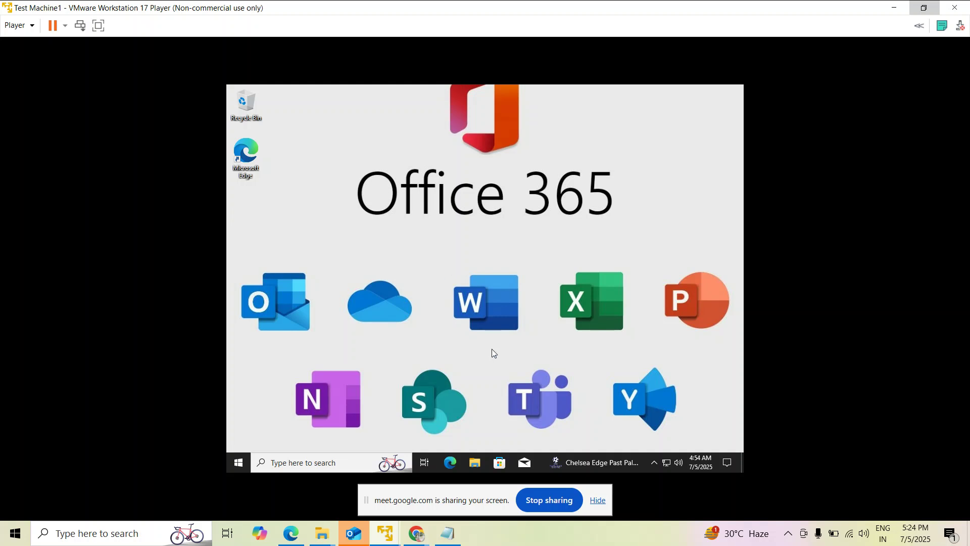
{"action": "mouse_move", "coordinate": [385, 533]}
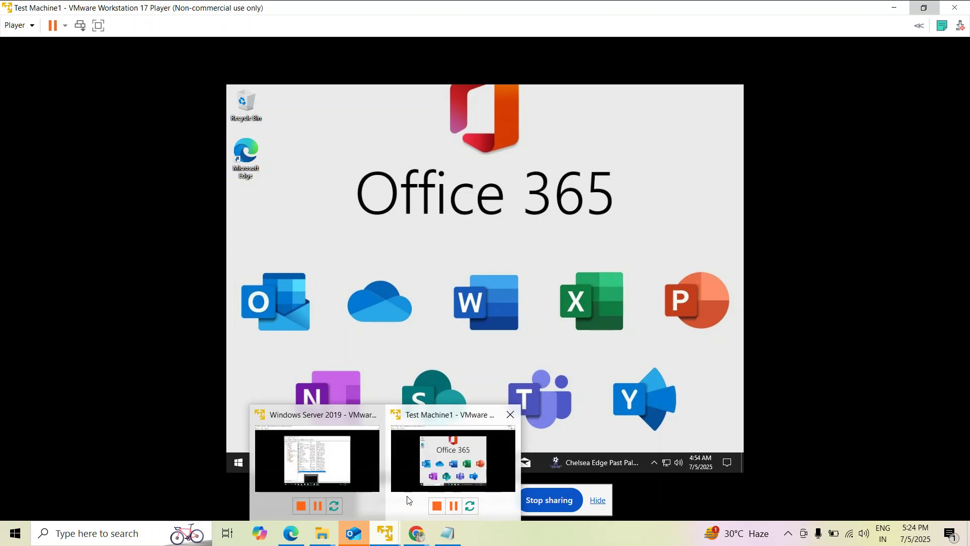
{"action": "left_click", "coordinate": [317, 457]}
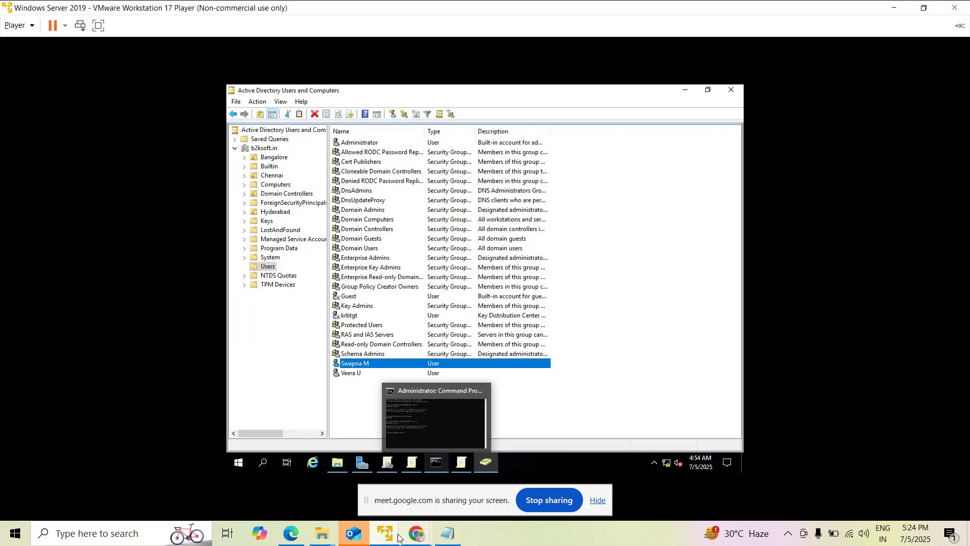
{"action": "mouse_move", "coordinate": [383, 537]}
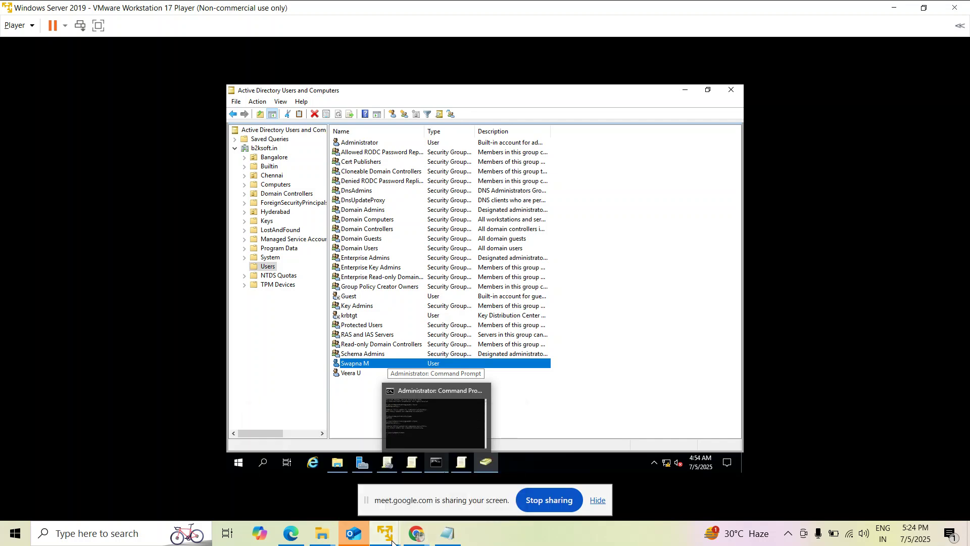
{"action": "left_click", "coordinate": [441, 451]}
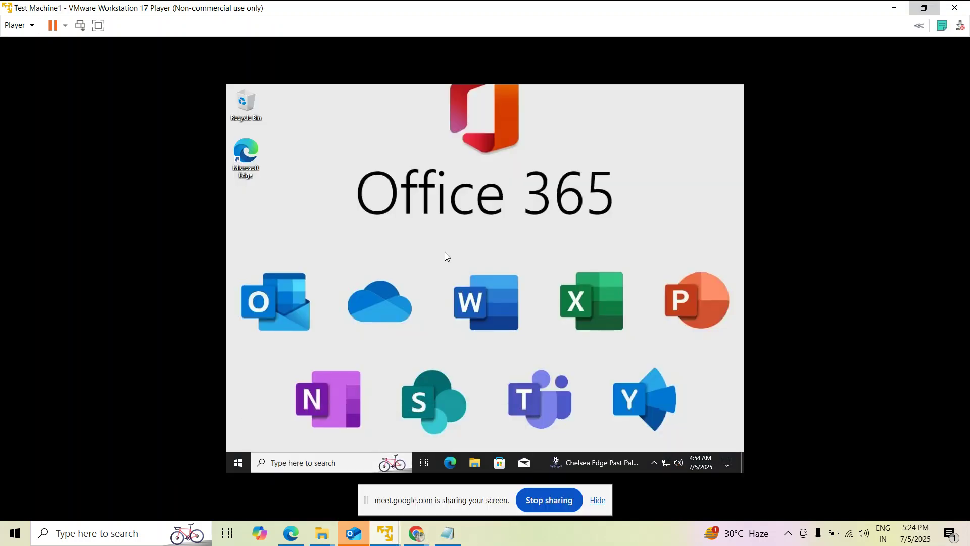
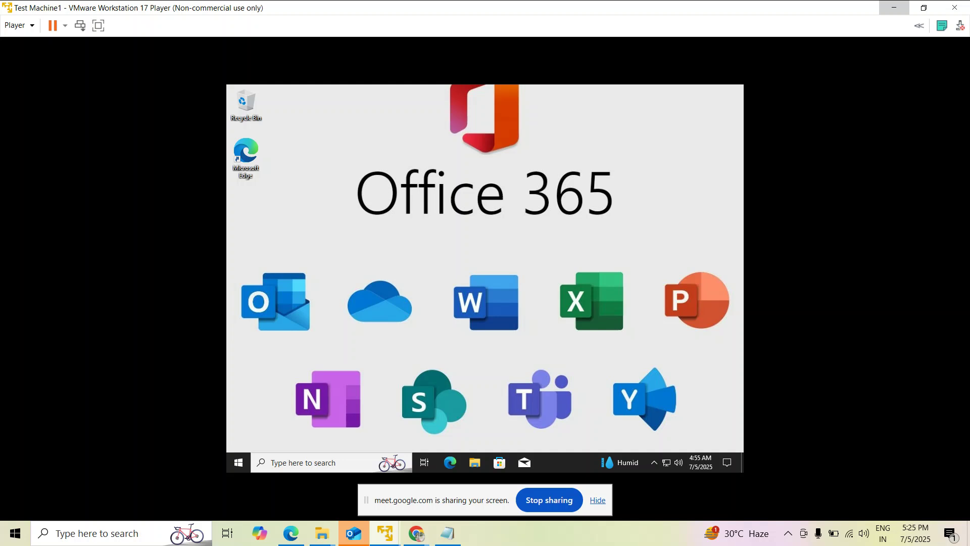
On Windows Server 2019, select the Push wallpaper GPO under Chennai in Group Policy Management and dismiss the warning.
{"action": "mouse_move", "coordinate": [400, 539]}
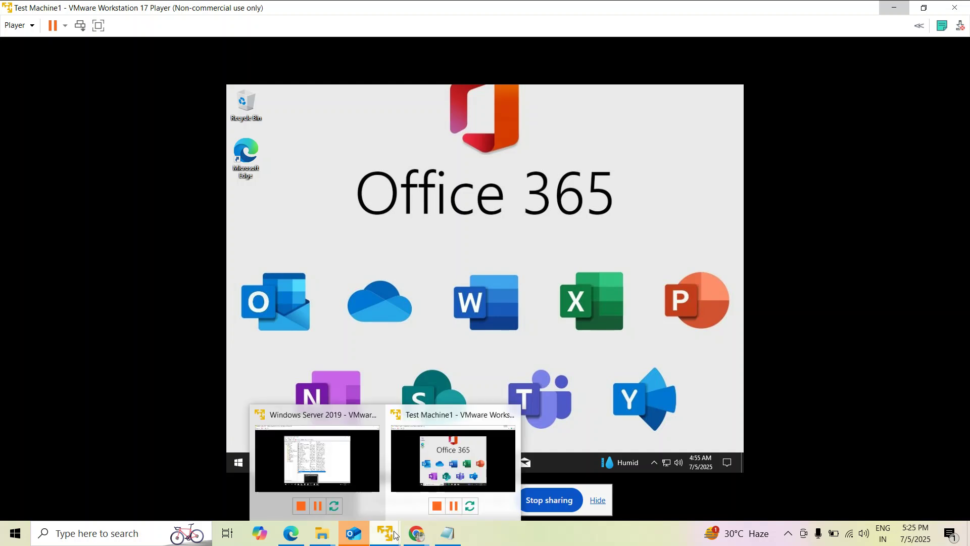
{"action": "left_click", "coordinate": [317, 458]}
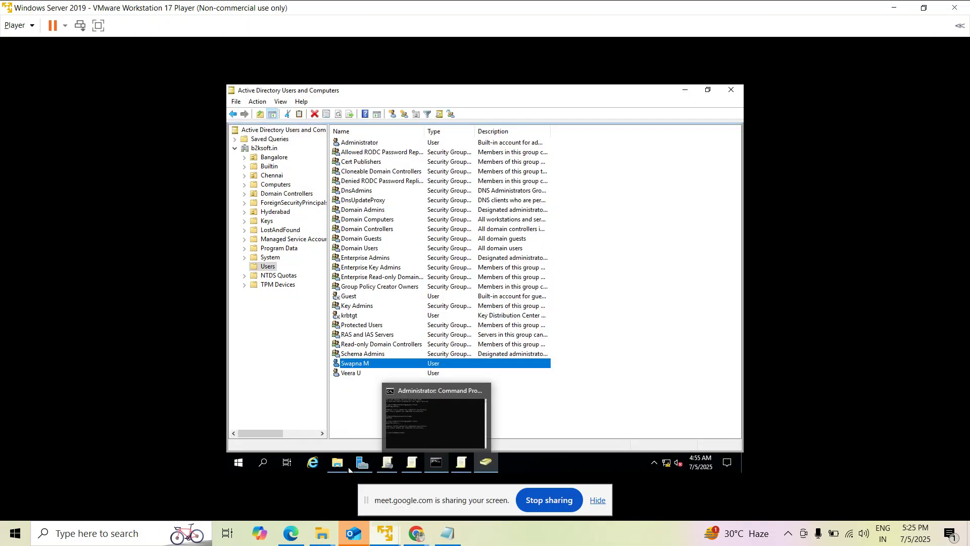
{"action": "left_click", "coordinate": [626, 411]}
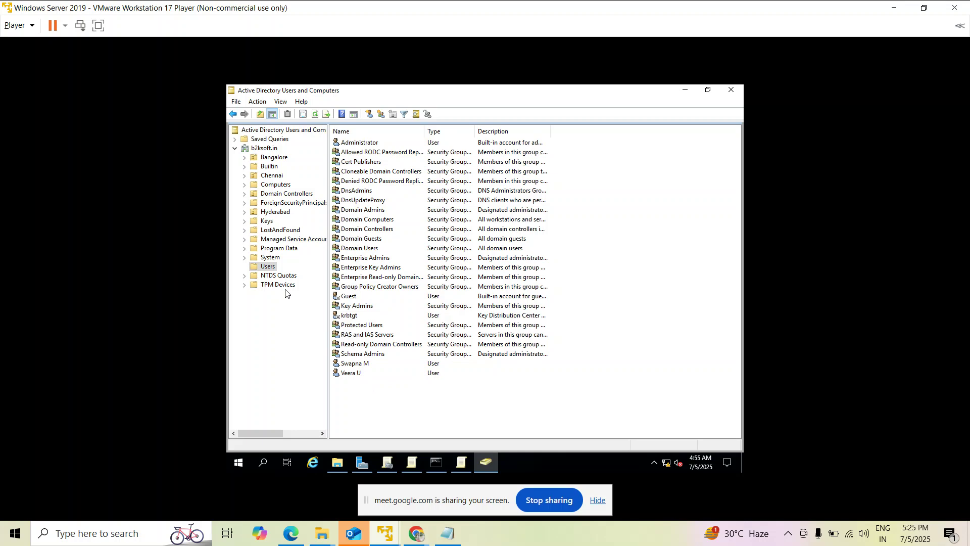
{"action": "left_click", "coordinate": [388, 463]}
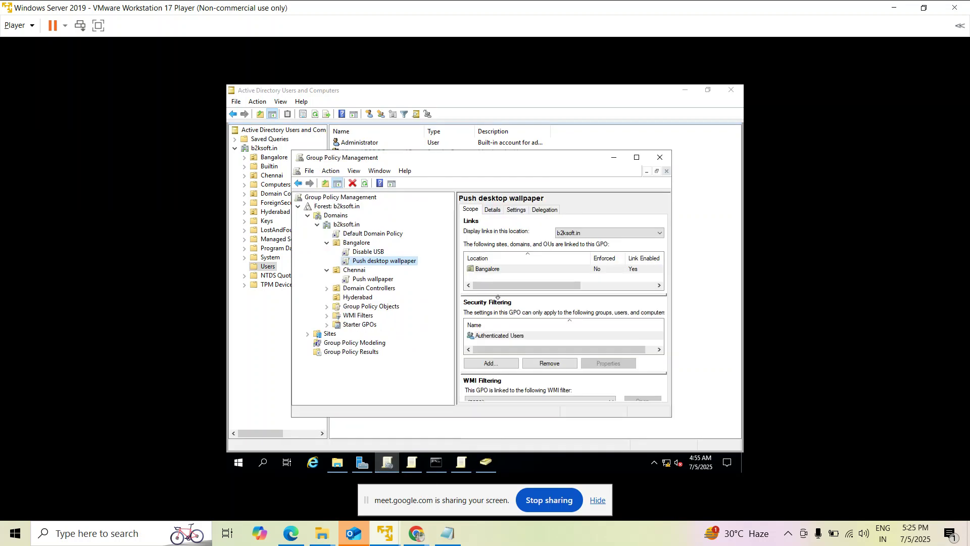
{"action": "left_click", "coordinate": [372, 279]}
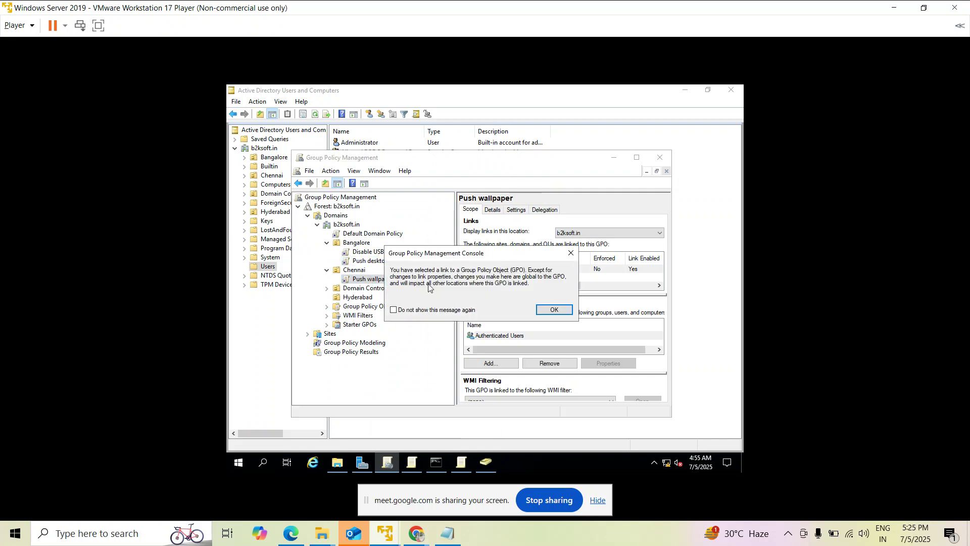
{"action": "left_click", "coordinate": [554, 309]}
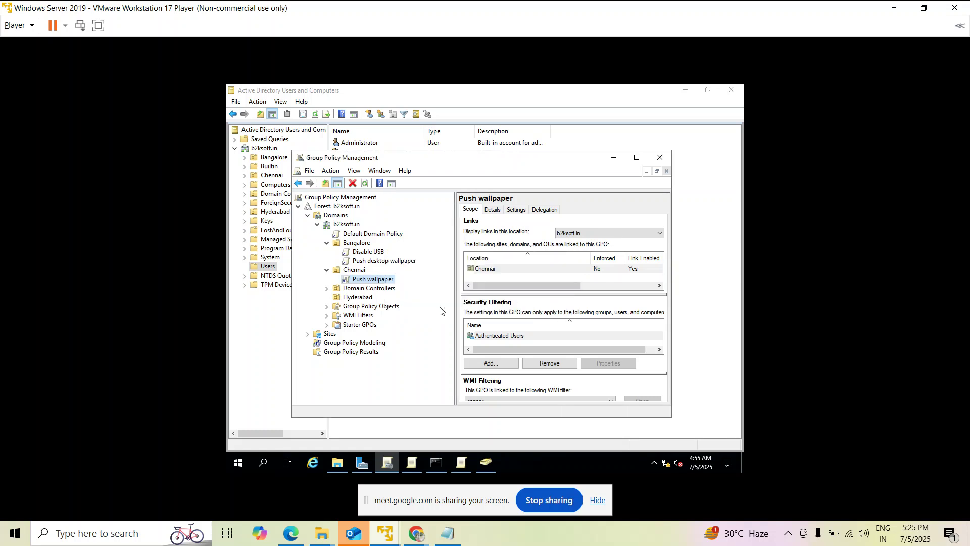
Start creating a new GPO in Chennai, then cancel it and close the menu.
{"action": "right_click", "coordinate": [356, 273]}
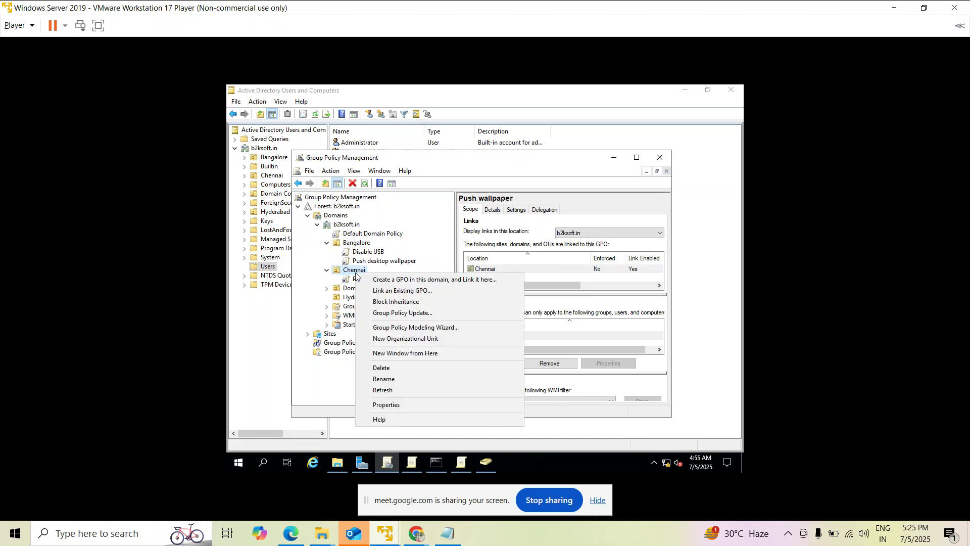
{"action": "left_click", "coordinate": [373, 281]}
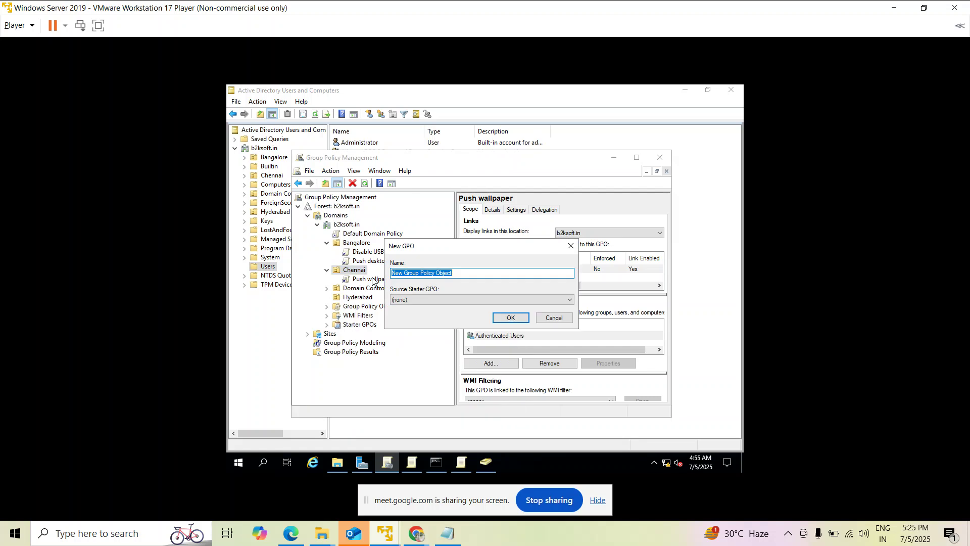
{"action": "left_click", "coordinate": [572, 246]}
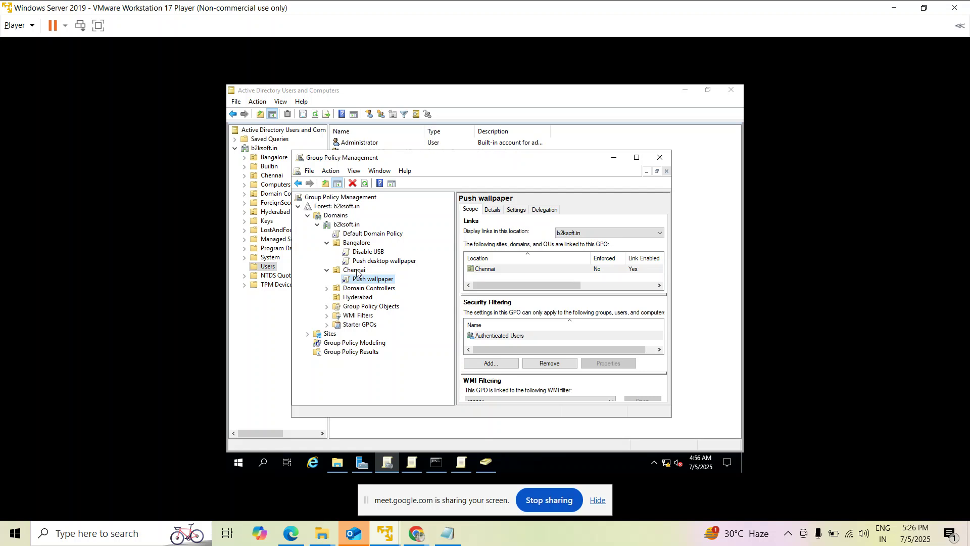
{"action": "right_click", "coordinate": [357, 273]}
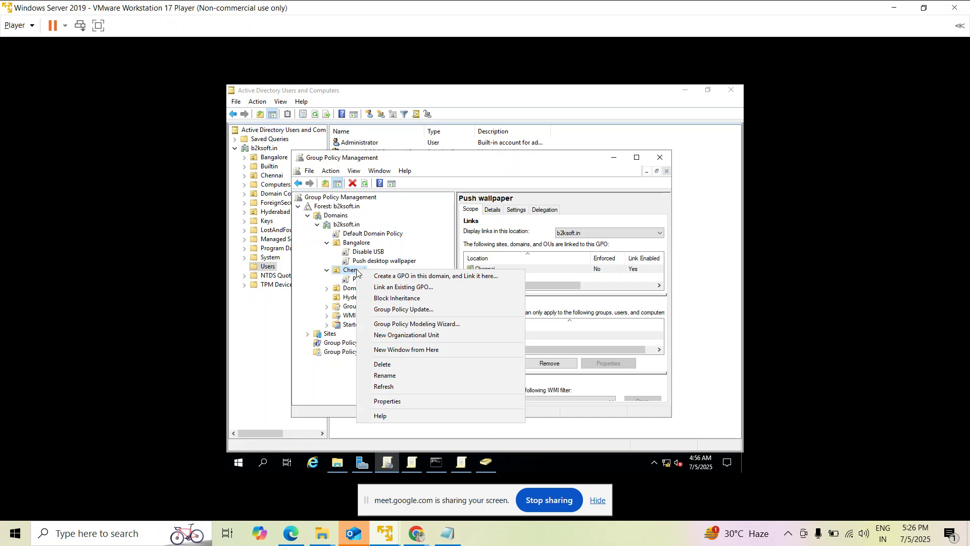
{"action": "left_click", "coordinate": [310, 370]}
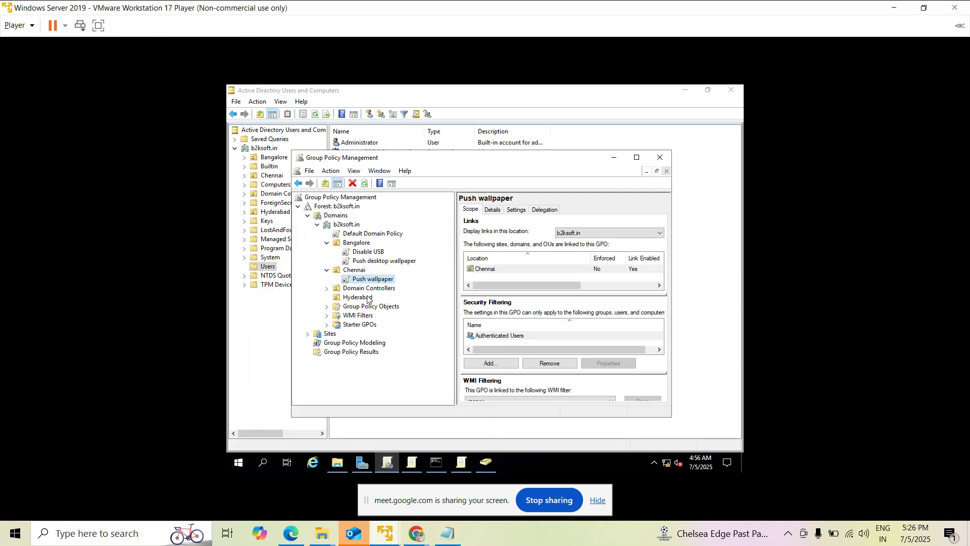
Link the existing Disable USB GPO to the Chennai OU.
{"action": "right_click", "coordinate": [357, 273]}
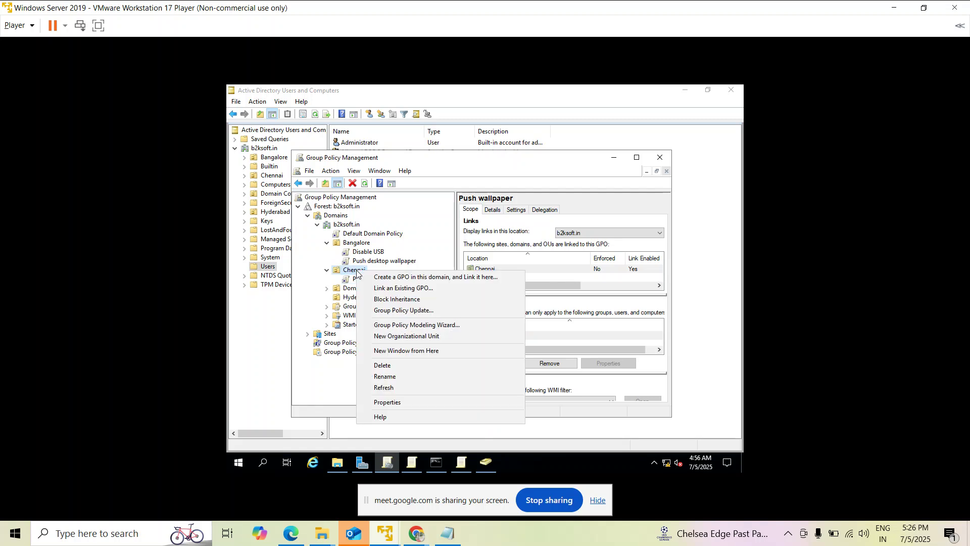
{"action": "left_click", "coordinate": [435, 292]}
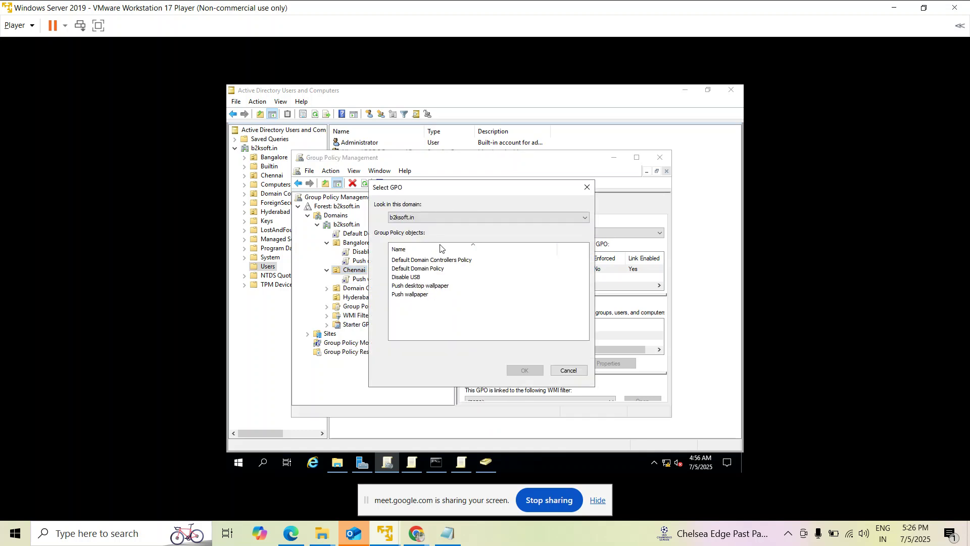
{"action": "left_click", "coordinate": [413, 278]}
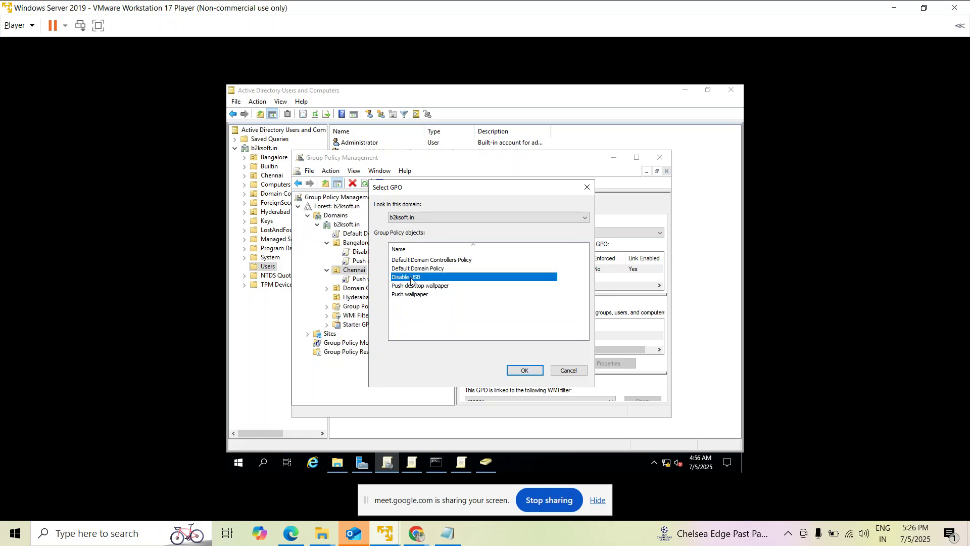
{"action": "left_click", "coordinate": [525, 371]}
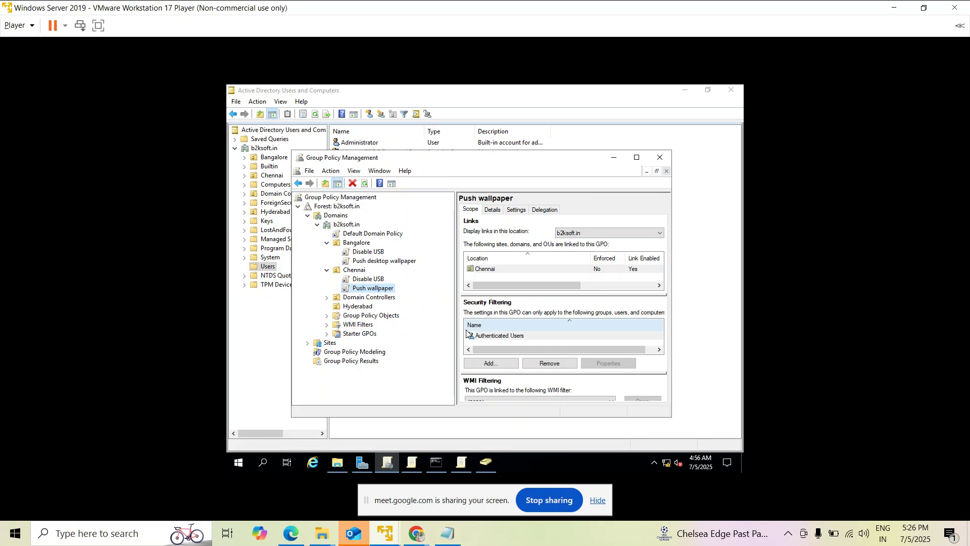
Link the existing Push desktop wallpaper GPO to Hyderabad, appearing at link order 1.
{"action": "left_click", "coordinate": [362, 307]}
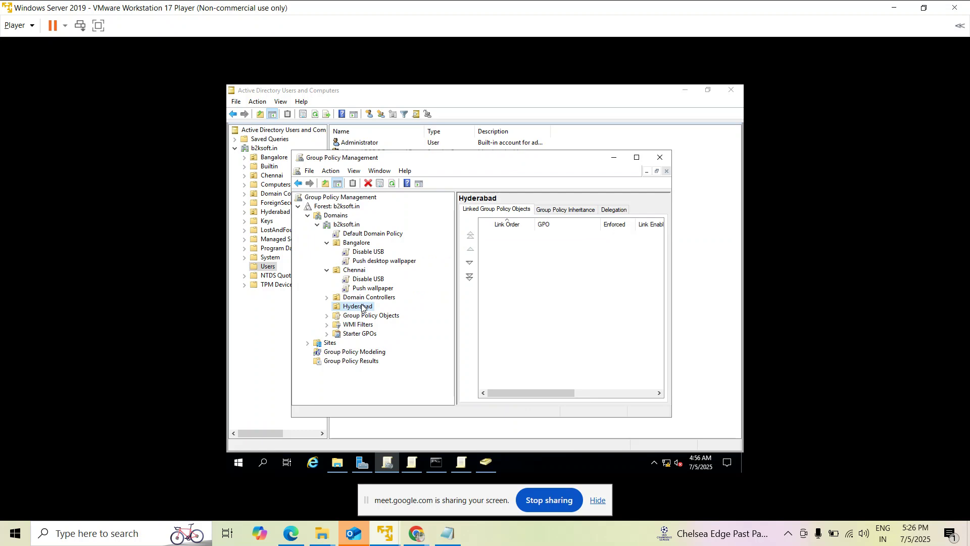
{"action": "right_click", "coordinate": [362, 307]}
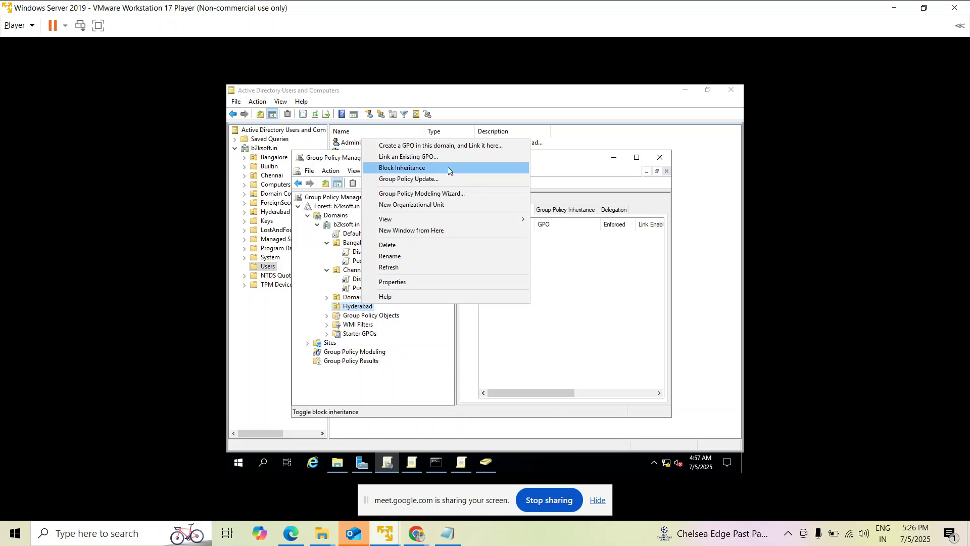
{"action": "left_click", "coordinate": [430, 155]}
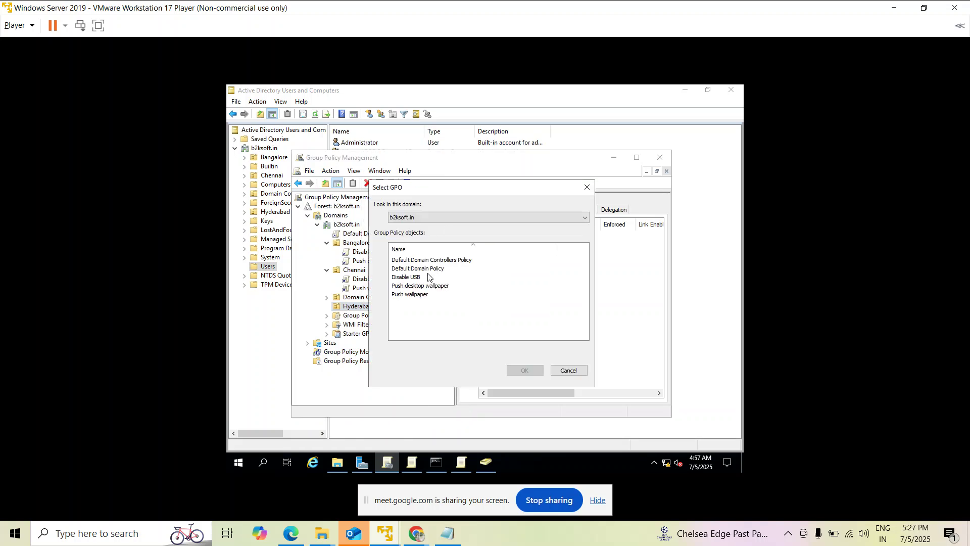
{"action": "left_click", "coordinate": [420, 287]}
{"action": "left_click", "coordinate": [528, 369]}
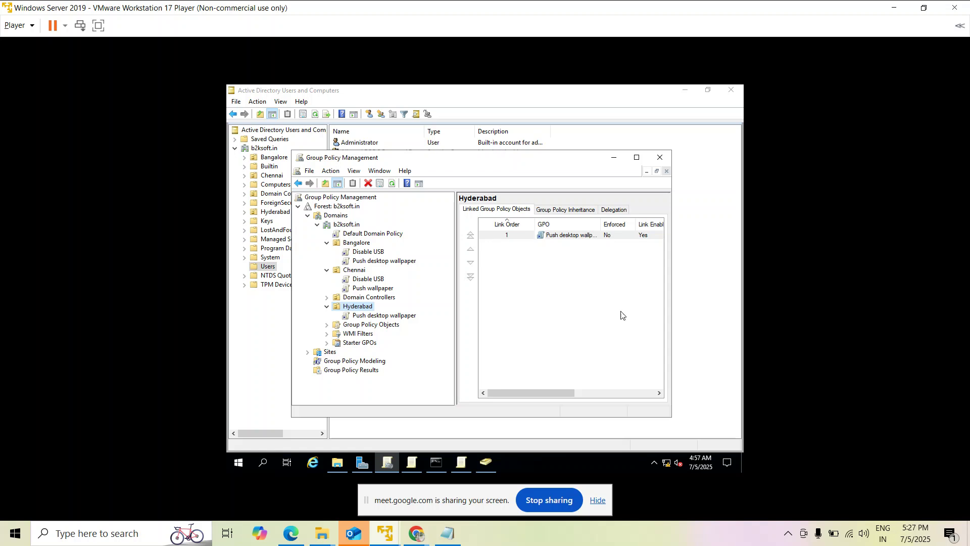
Create a 'New folder' on the Test Machine1 desktop under Edge, then return to the server.
{"action": "mouse_move", "coordinate": [385, 534]}
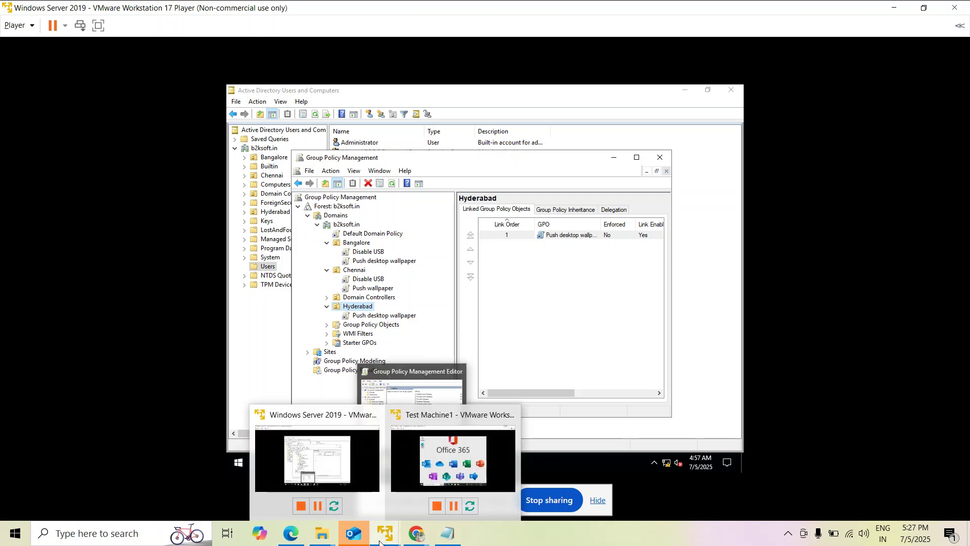
{"action": "left_click", "coordinate": [419, 484]}
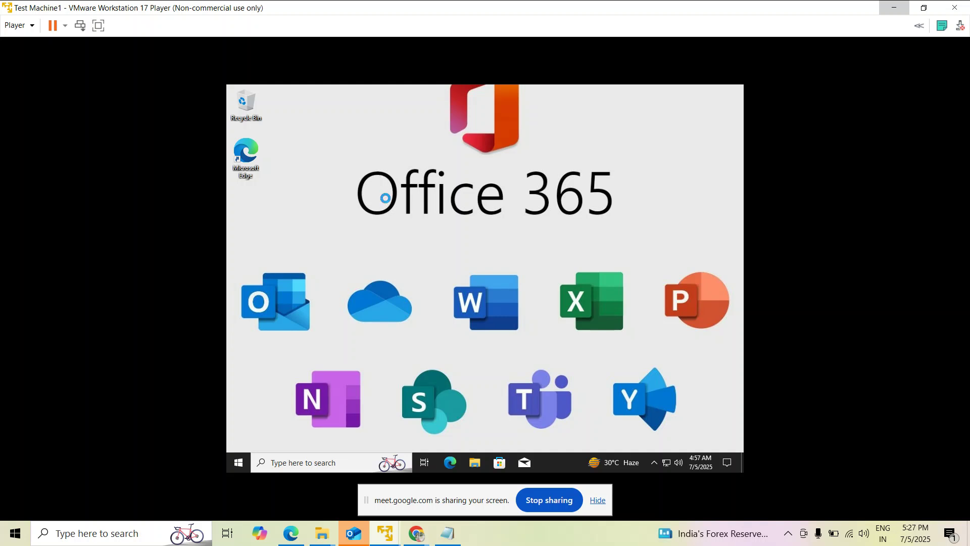
{"action": "right_click", "coordinate": [395, 238]}
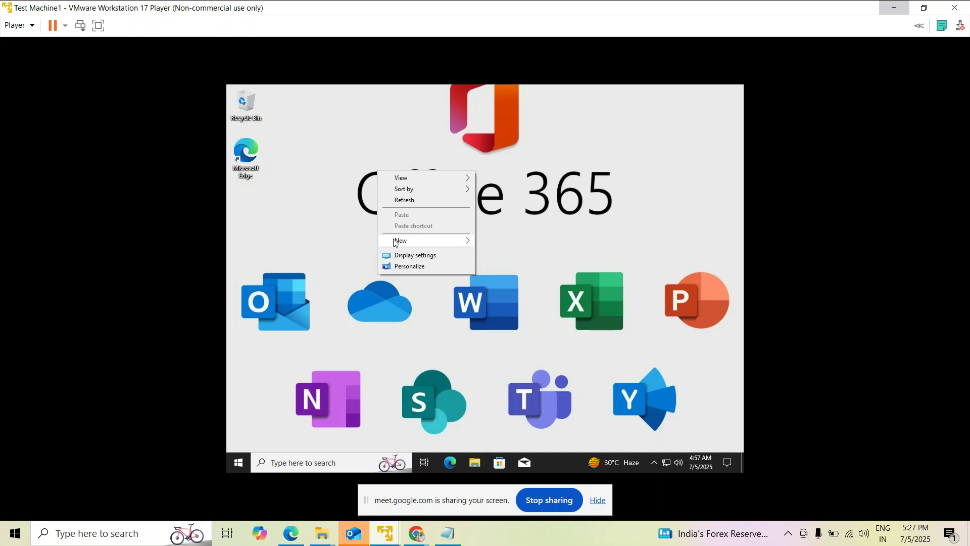
{"action": "mouse_move", "coordinate": [454, 241]}
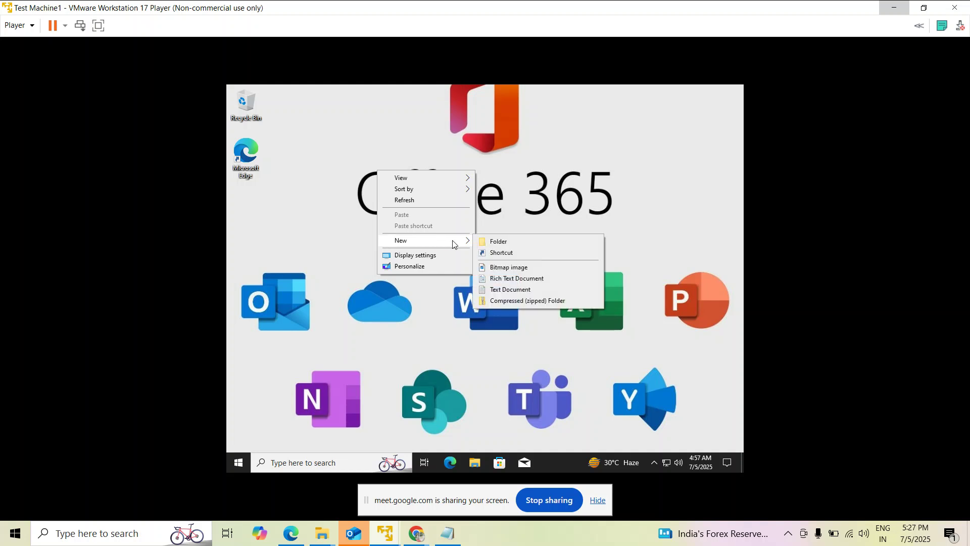
{"action": "left_click", "coordinate": [497, 242]}
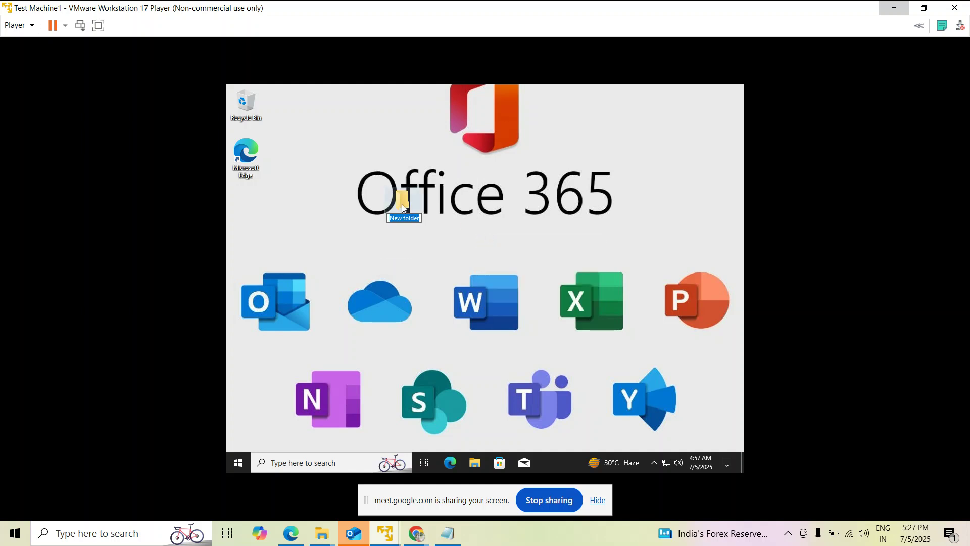
{"action": "left_click", "coordinate": [400, 200]}
{"action": "left_click_drag", "start_coordinate": [249, 219], "coordinate": [249, 219]}
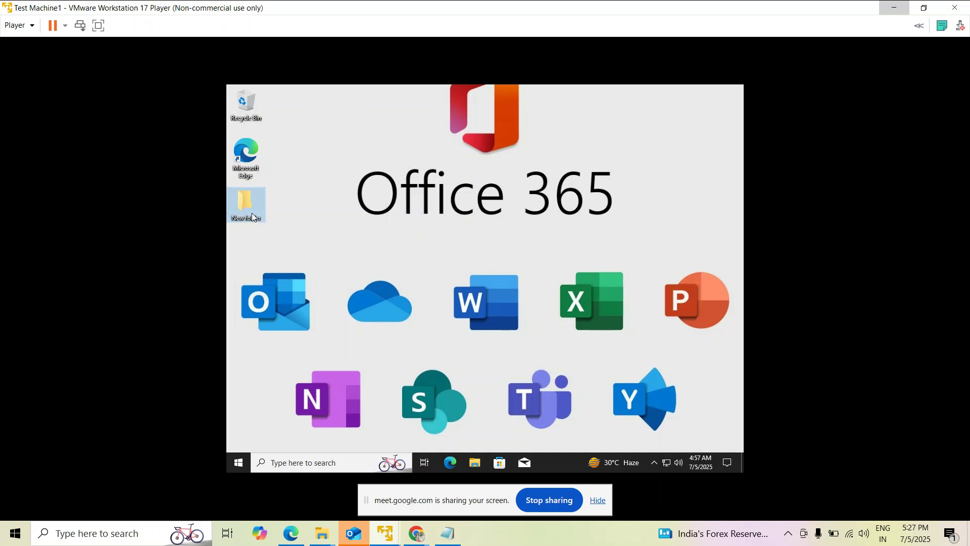
{"action": "left_click", "coordinate": [420, 234]}
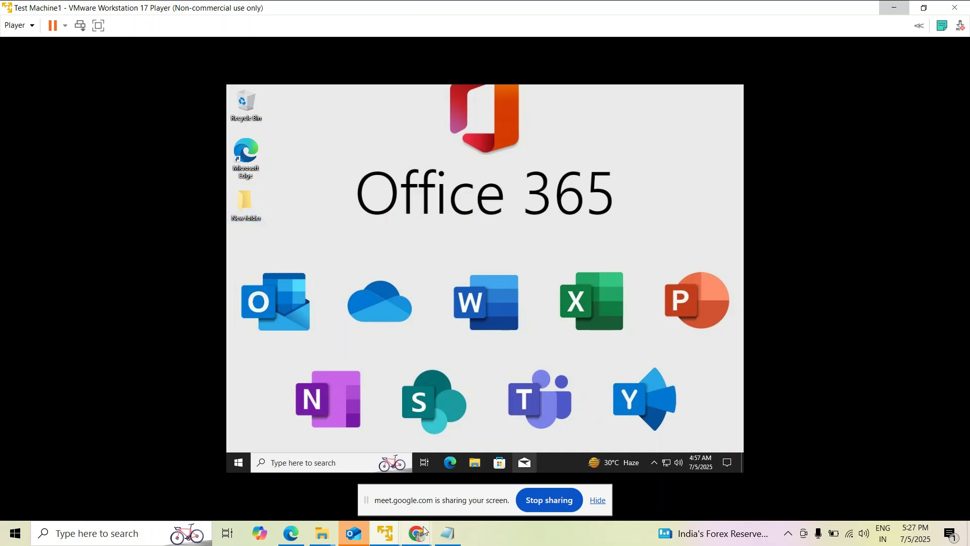
{"action": "mouse_move", "coordinate": [386, 534]}
{"action": "left_click", "coordinate": [359, 420]}
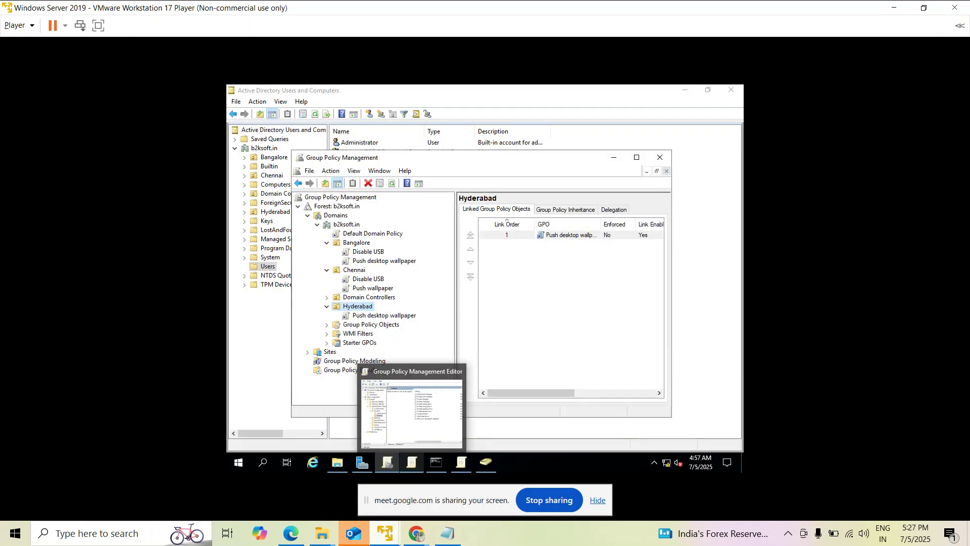
Create and link a GPO named 'Restrict folder deletion' under Bangalore, then select it.
{"action": "left_click", "coordinate": [359, 244]}
{"action": "right_click", "coordinate": [359, 246]}
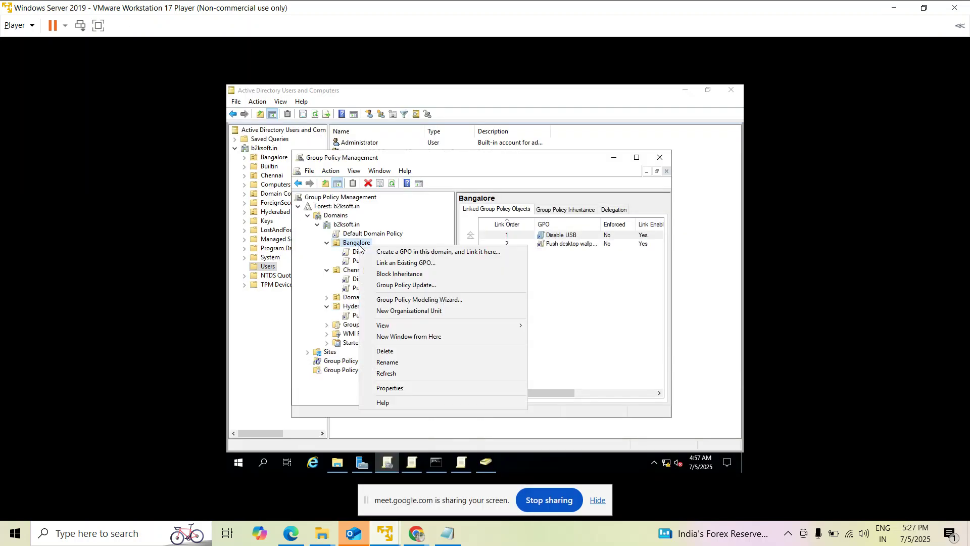
{"action": "left_click", "coordinate": [382, 251]}
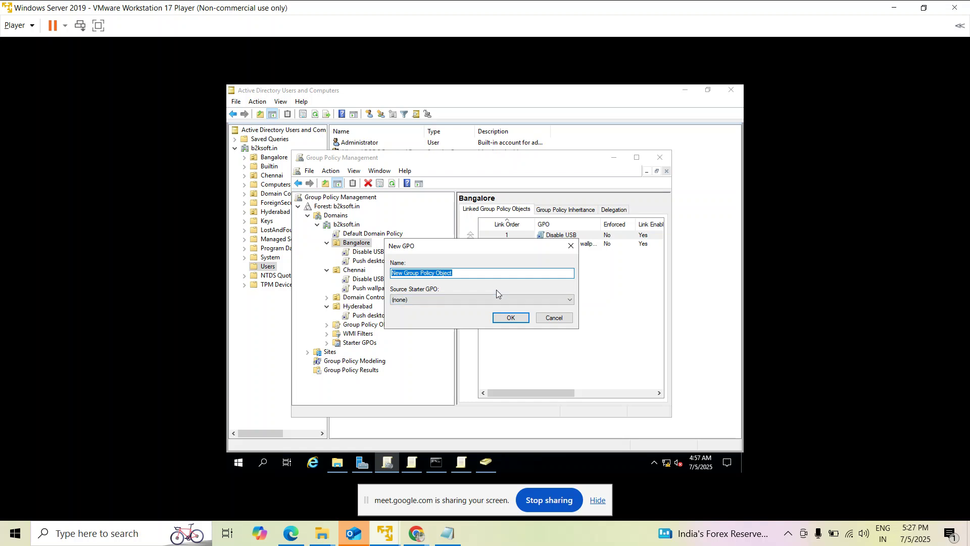
{"action": "type", "text": "Di"}
{"action": "key", "text": "BackSpace"}
{"action": "key", "text": "BackSpace"}
{"action": "type", "text": "pro"}
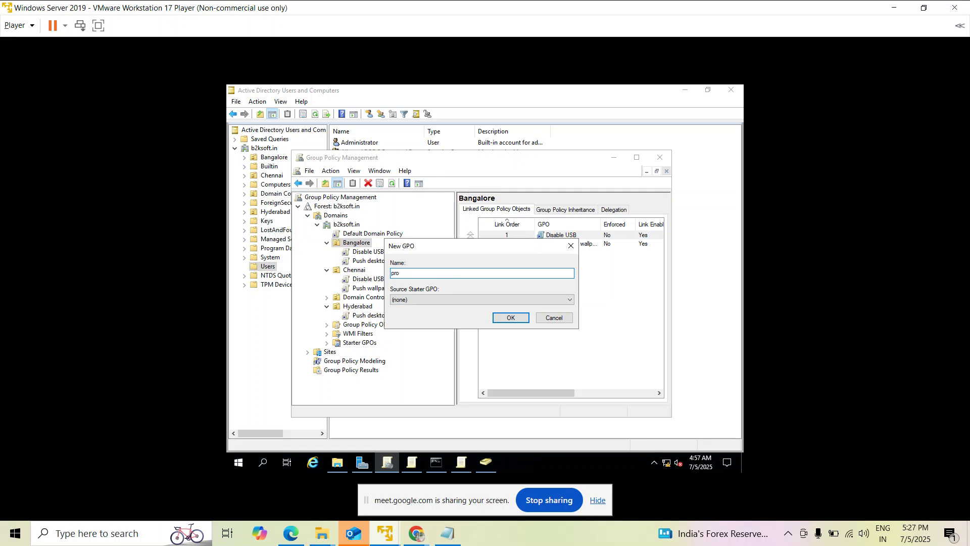
{"action": "type", "text": "Restrict folder deletion"}
{"action": "left_click", "coordinate": [523, 318]}
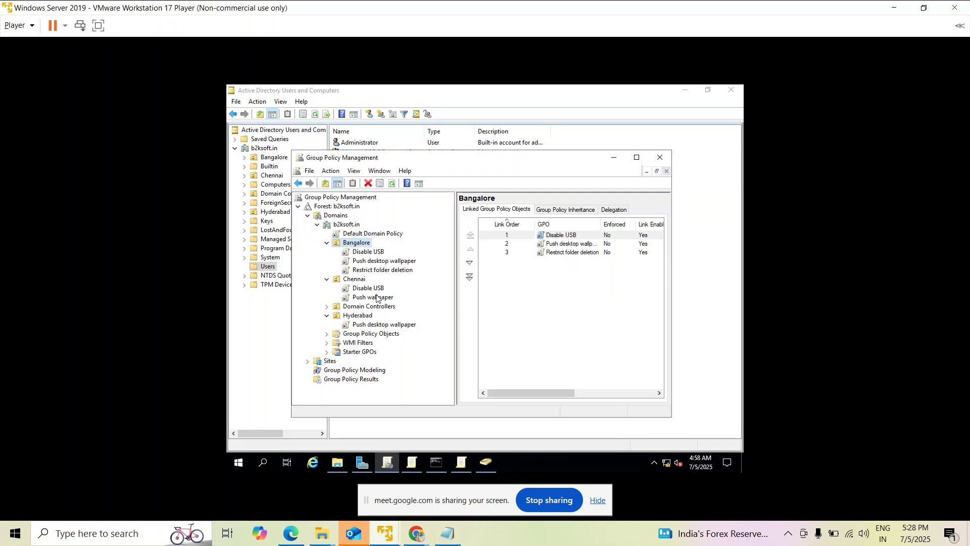
{"action": "left_click", "coordinate": [379, 272]}
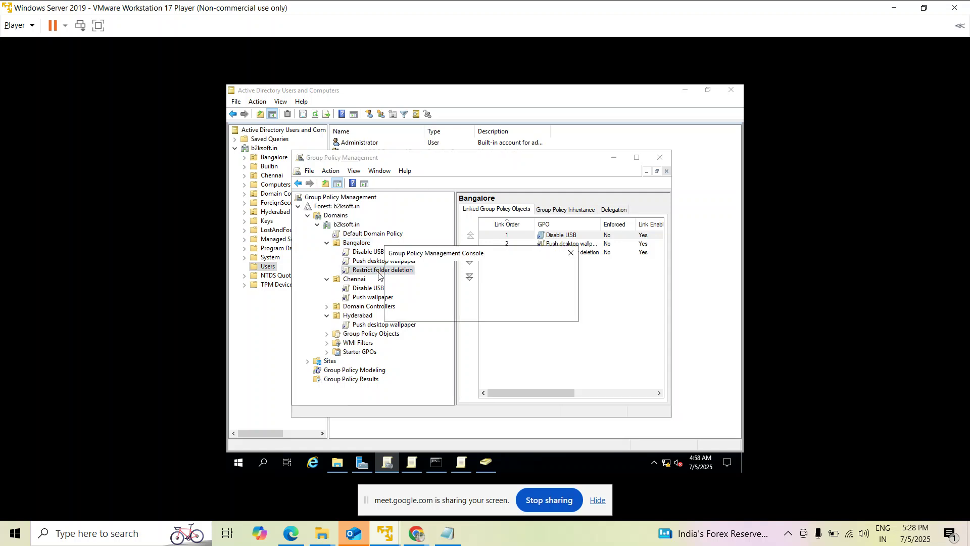
{"action": "left_click", "coordinate": [553, 308]}
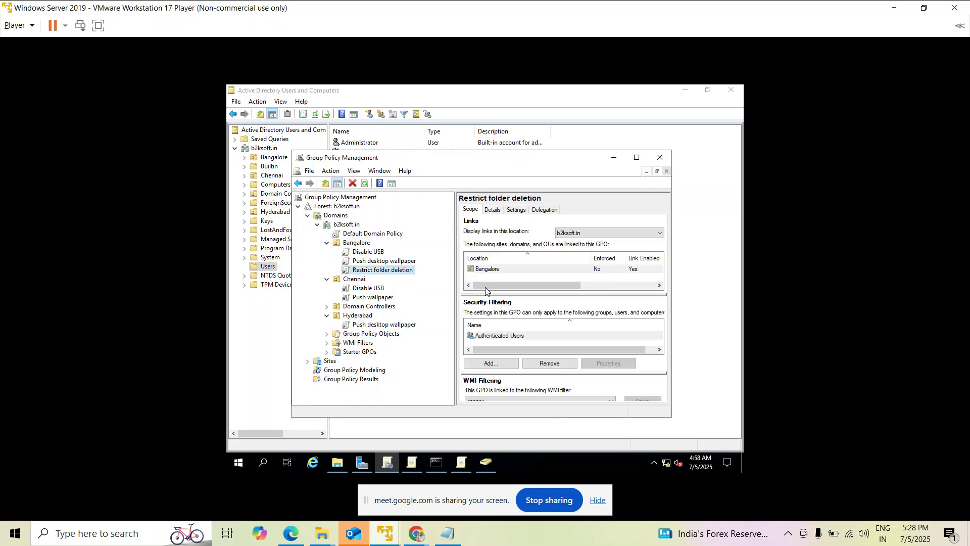
Edit Restrict folder deletion and browse to User Configuration > Administrative Templates > Desktop > Desktop.
{"action": "right_click", "coordinate": [412, 274]}
{"action": "left_click", "coordinate": [430, 278]}
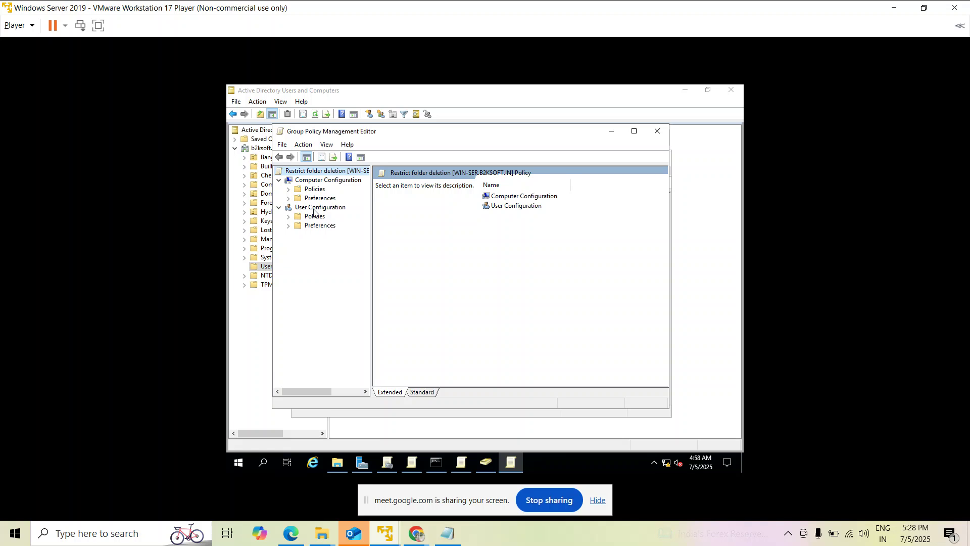
{"action": "left_click", "coordinate": [288, 218]}
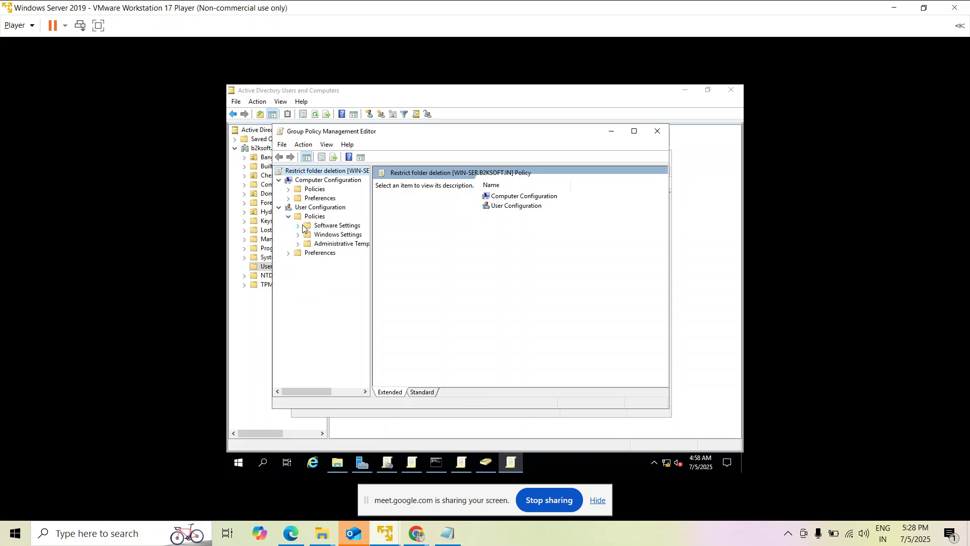
{"action": "left_click", "coordinate": [298, 245]}
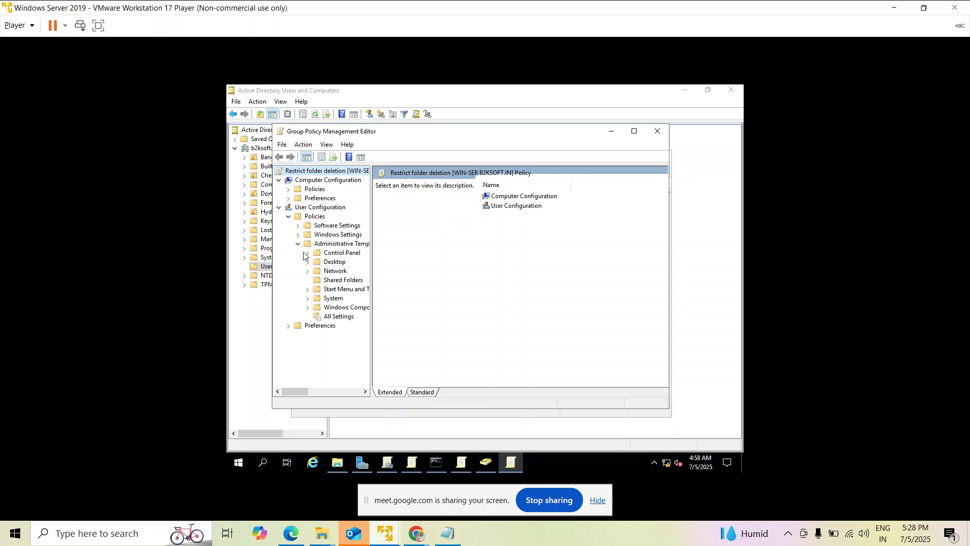
{"action": "left_click", "coordinate": [308, 262]}
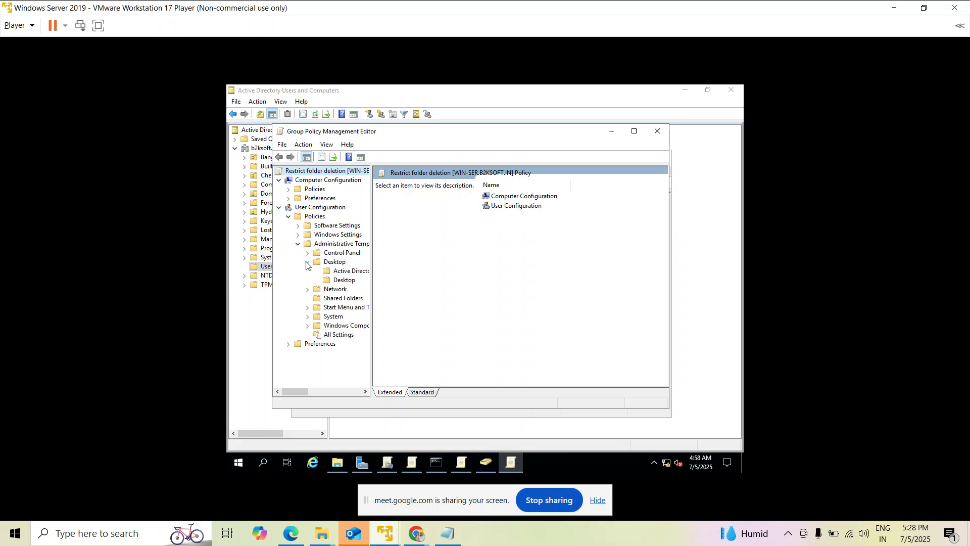
{"action": "left_click", "coordinate": [339, 281]}
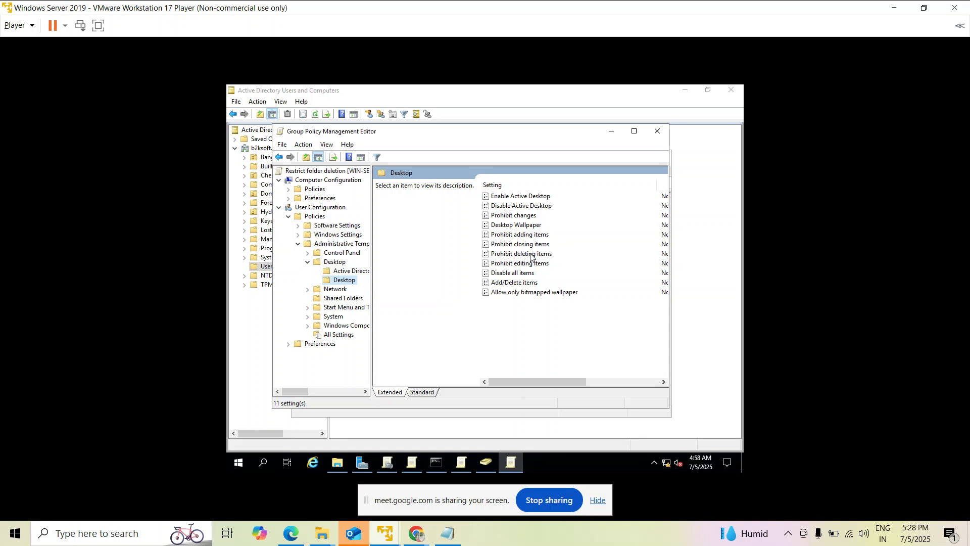
Set Prohibit deleting items to Enabled, apply it, and minimize the editor.
{"action": "left_click", "coordinate": [530, 257]}
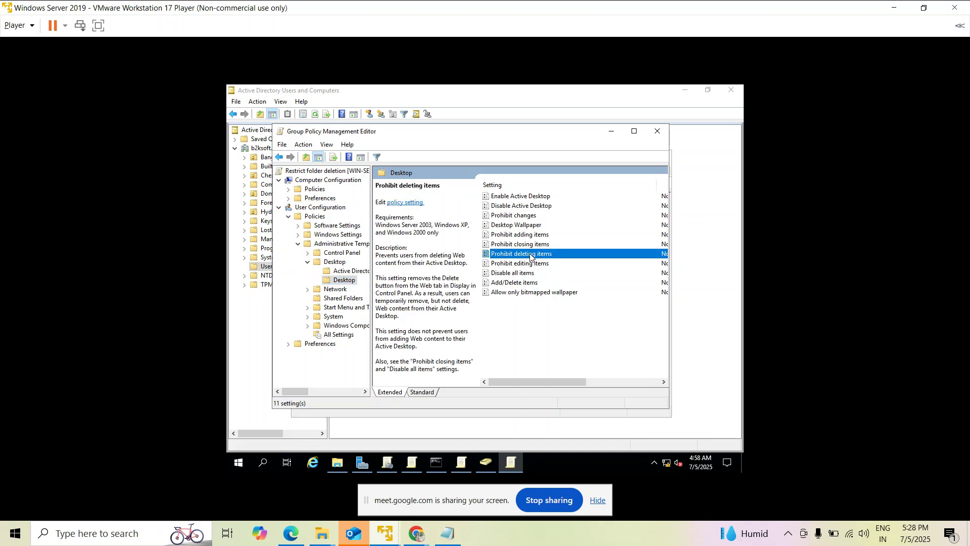
{"action": "double_click", "coordinate": [530, 257]}
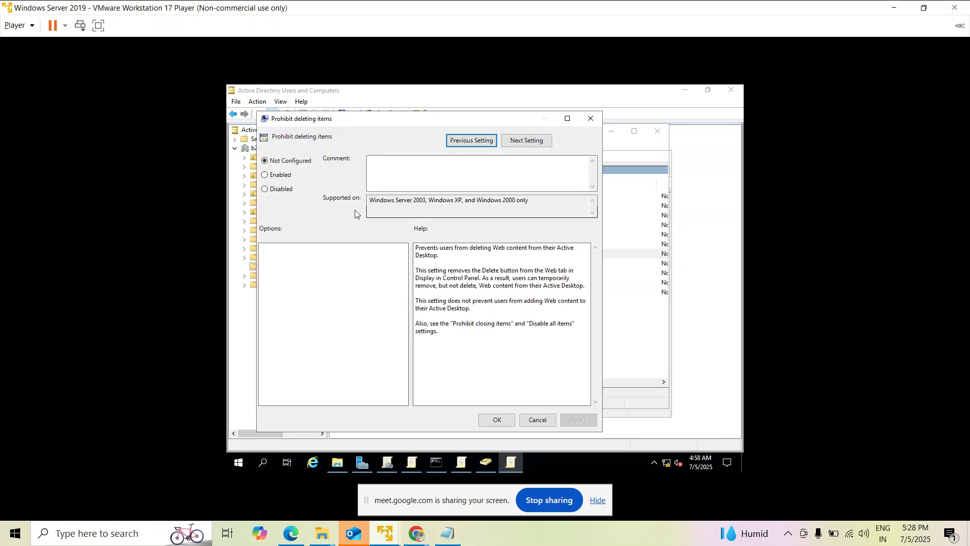
{"action": "left_click", "coordinate": [280, 174]}
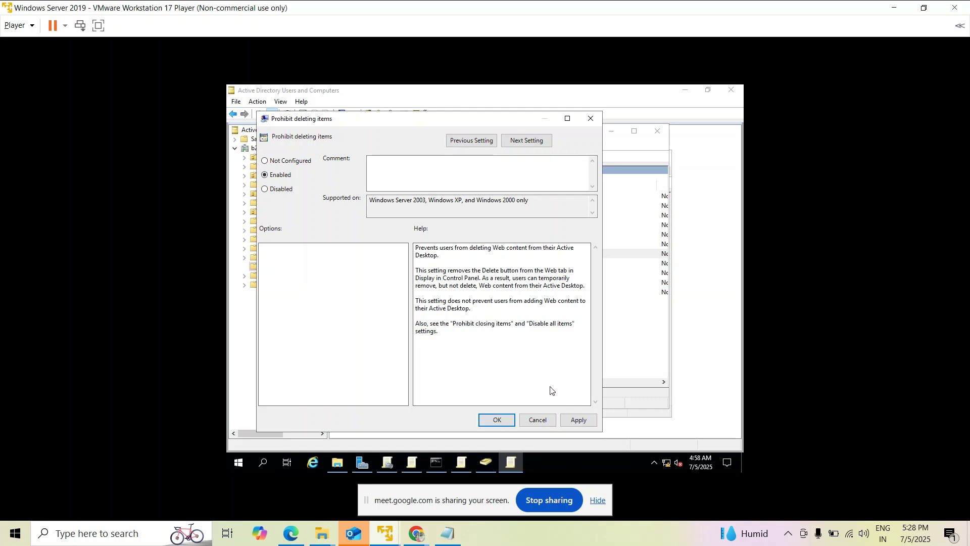
{"action": "left_click", "coordinate": [576, 422]}
{"action": "left_click", "coordinate": [498, 421]}
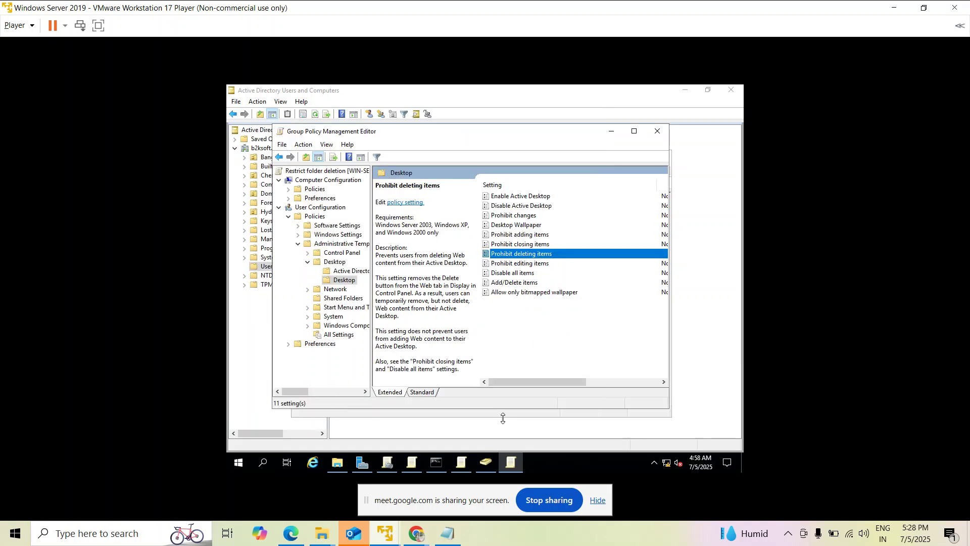
{"action": "left_click", "coordinate": [611, 132]}
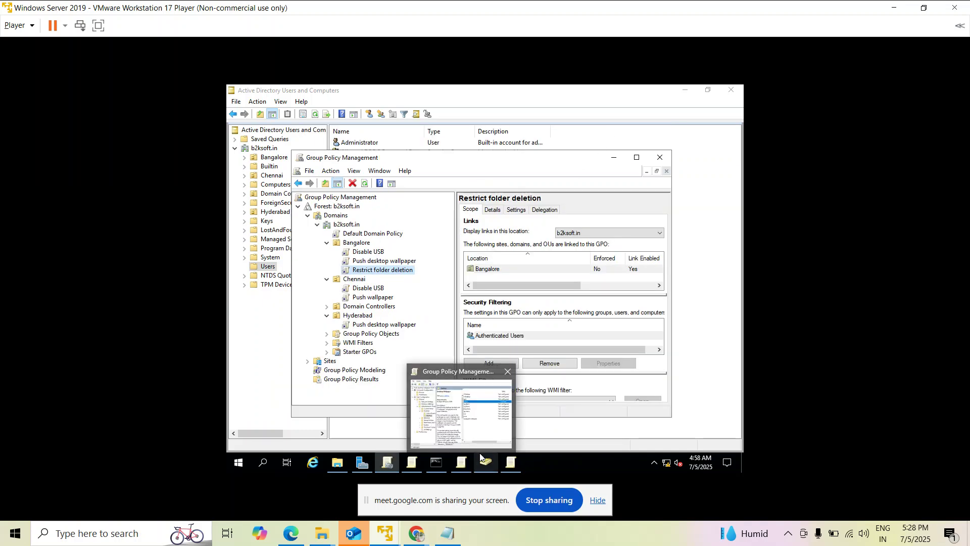
Rerun gpupdate /force in the server's Administrator Command Prompt.
{"action": "left_click", "coordinate": [440, 461]}
{"action": "key", "text": "Up"}
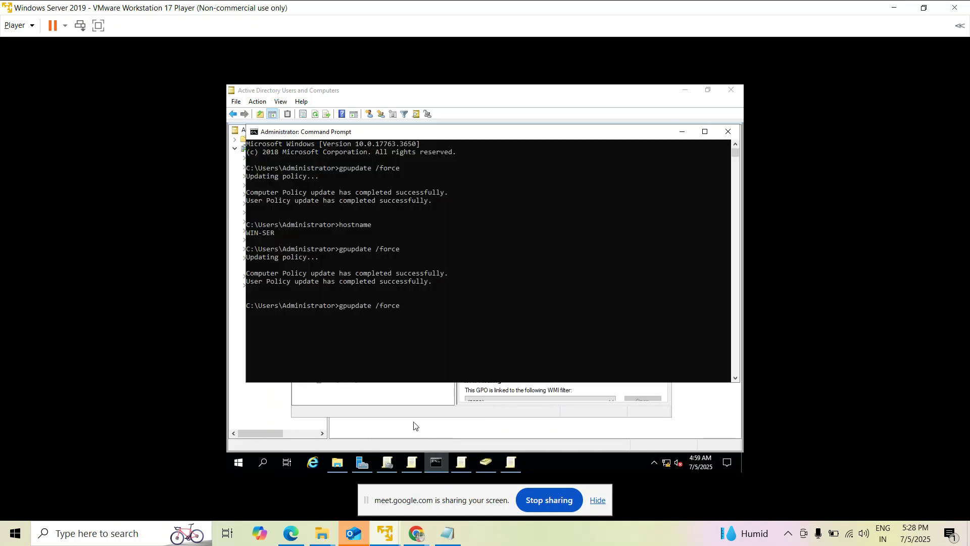
{"action": "key", "text": "Return"}
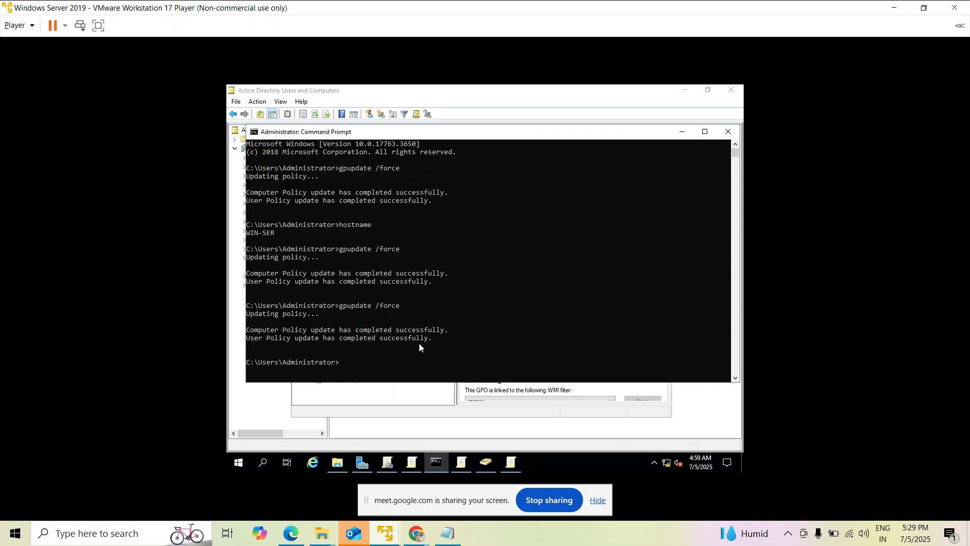
On Test Machine1, search 'cmd' from Start and launch Command Prompt.
{"action": "mouse_move", "coordinate": [385, 533]}
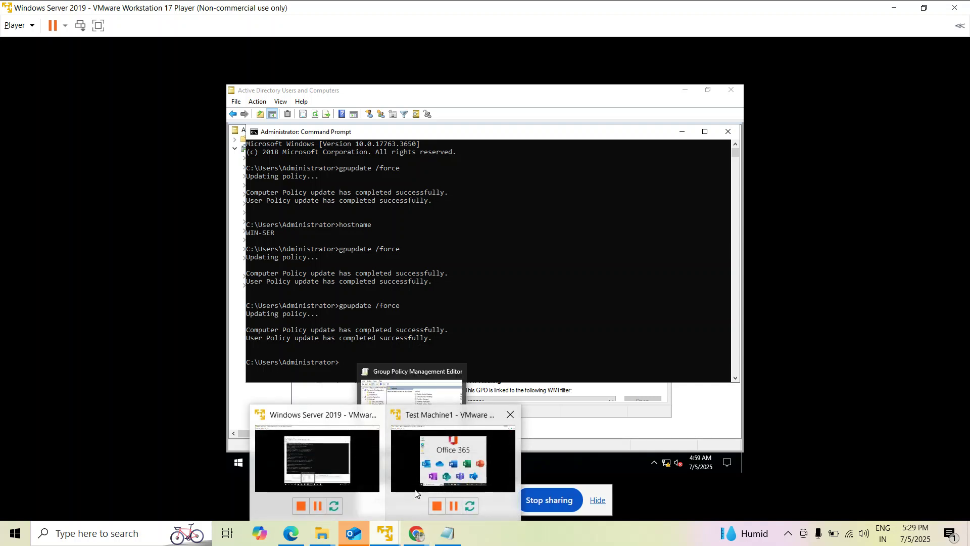
{"action": "left_click", "coordinate": [417, 478]}
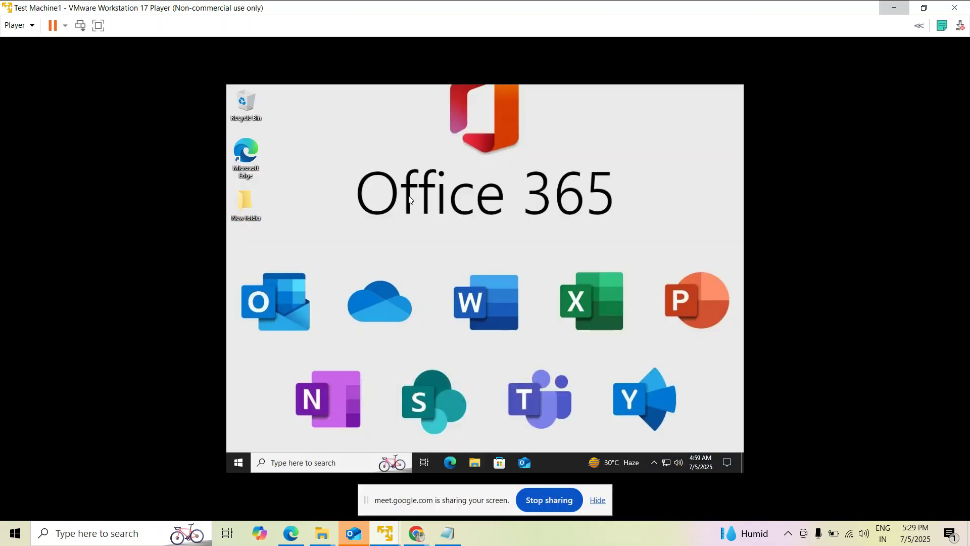
{"action": "left_click", "coordinate": [239, 463]}
{"action": "type", "text": "cmd"}
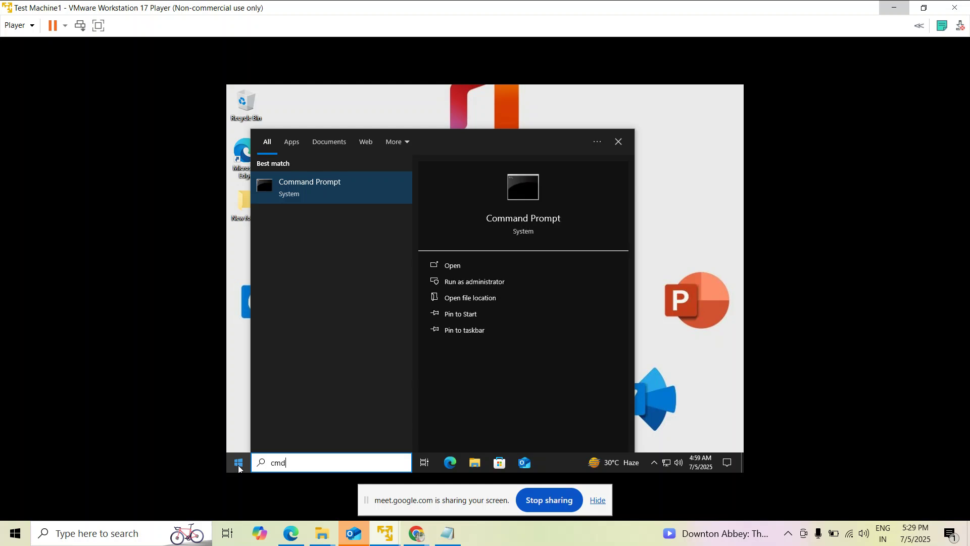
{"action": "left_click", "coordinate": [314, 188]}
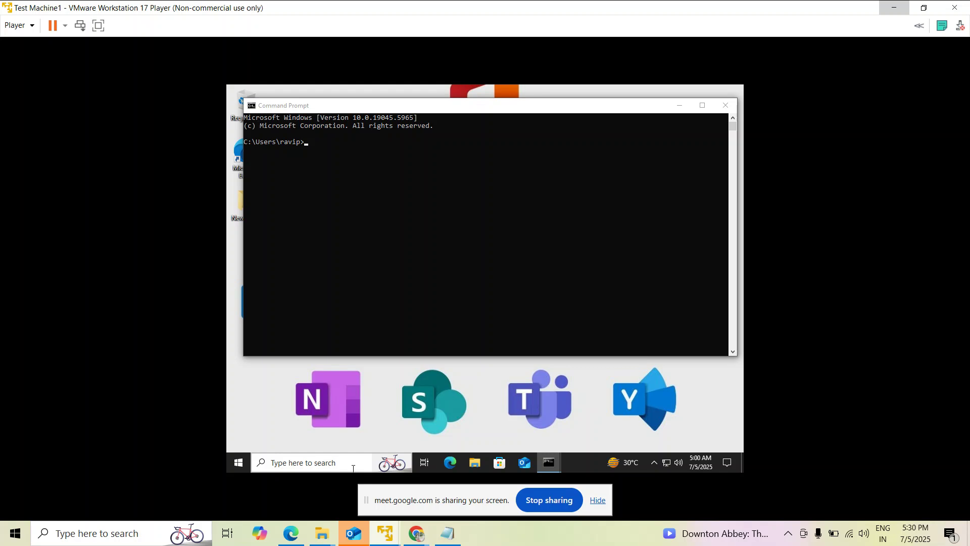
Run gpupdate /force in the client Command Prompt, then switch to Chrome.
{"action": "left_click", "coordinate": [328, 186]}
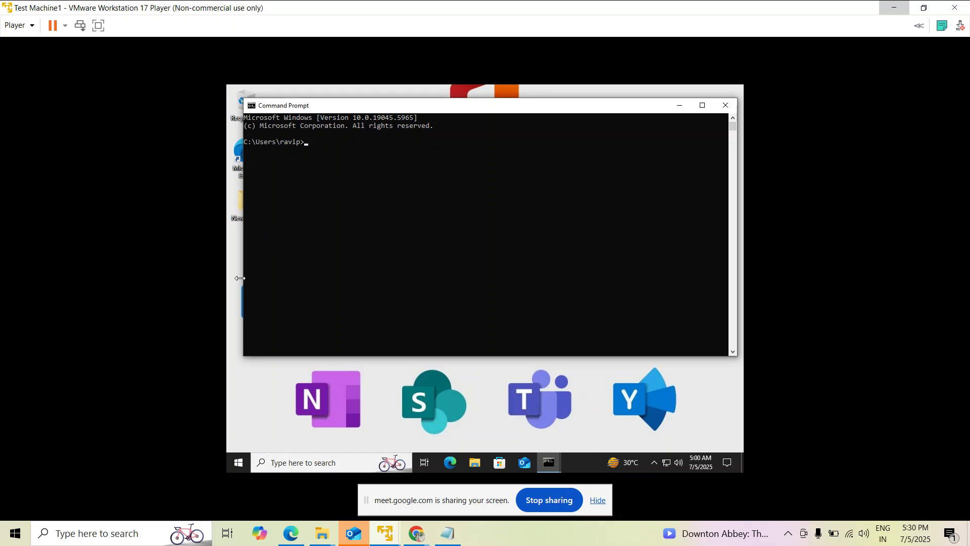
{"action": "type", "text": "gpupdate /force"}
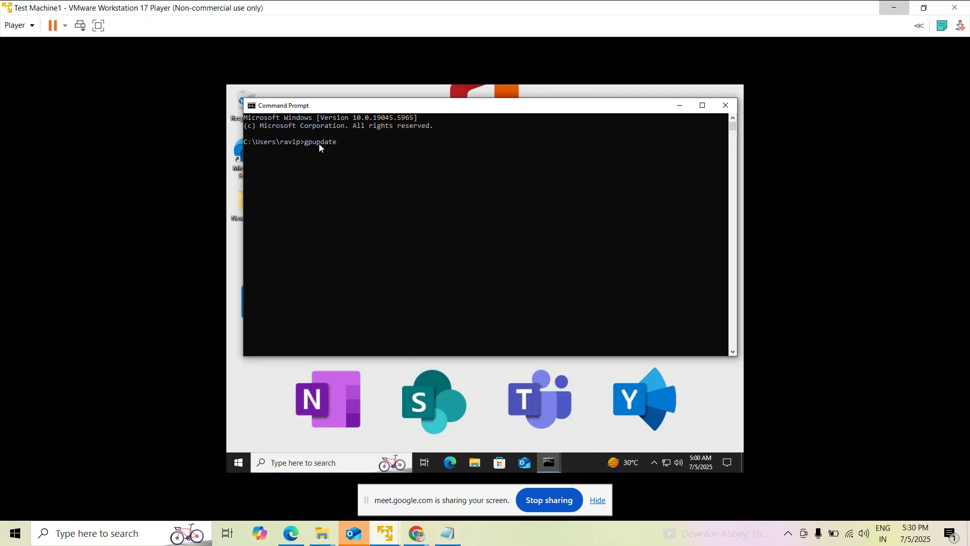
{"action": "key", "text": "Return"}
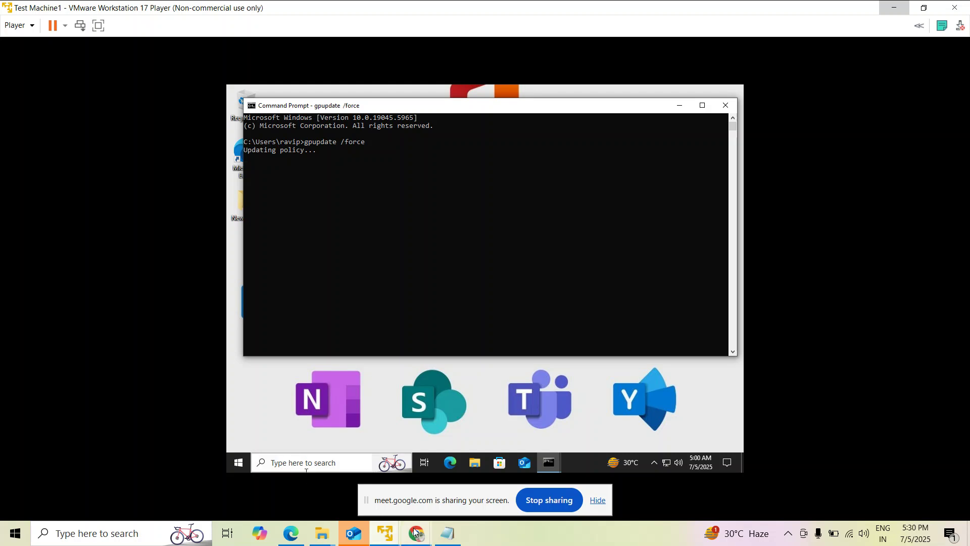
{"action": "mouse_move", "coordinate": [417, 533]}
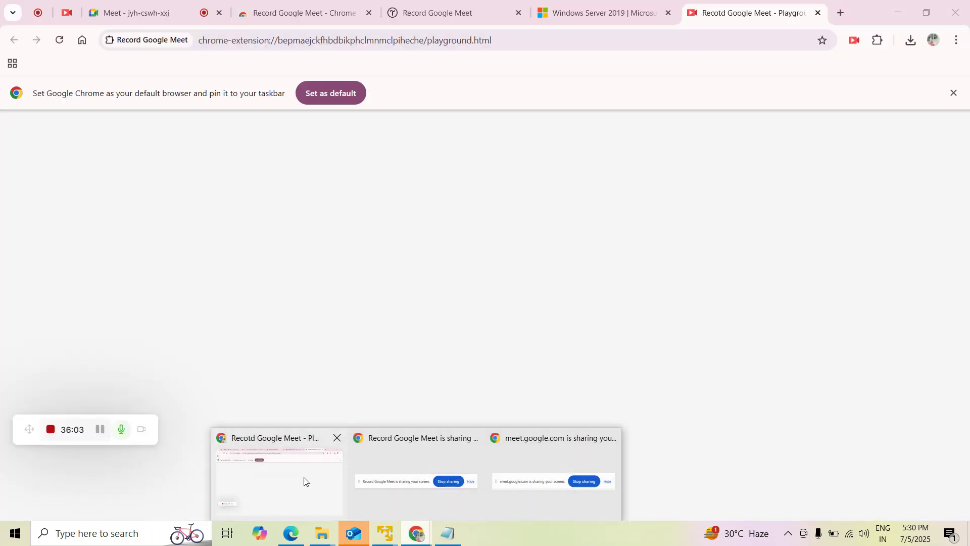
{"action": "left_click", "coordinate": [303, 481]}
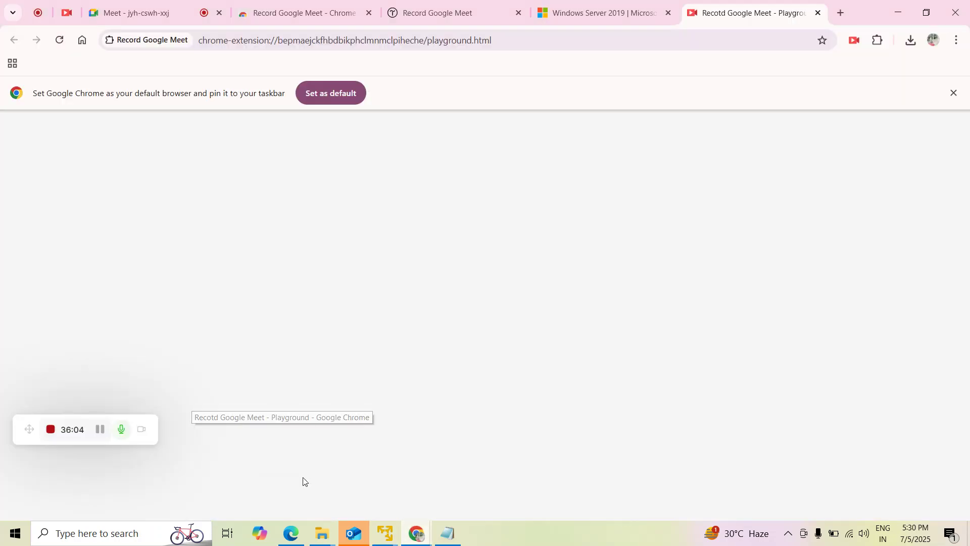
Return to Test Machine1 and focus its Command Prompt showing the completed gpupdate.
{"action": "mouse_move", "coordinate": [414, 535]}
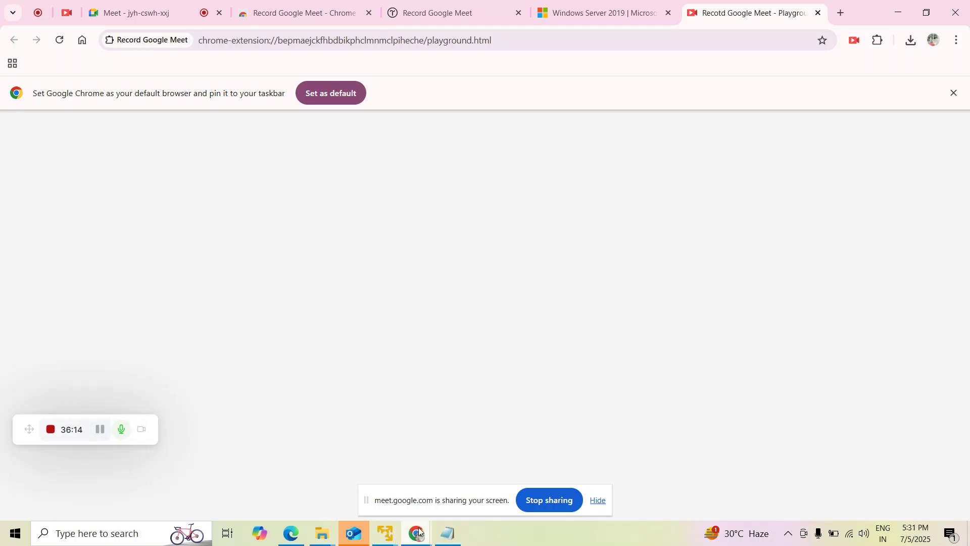
{"action": "mouse_move", "coordinate": [425, 507]}
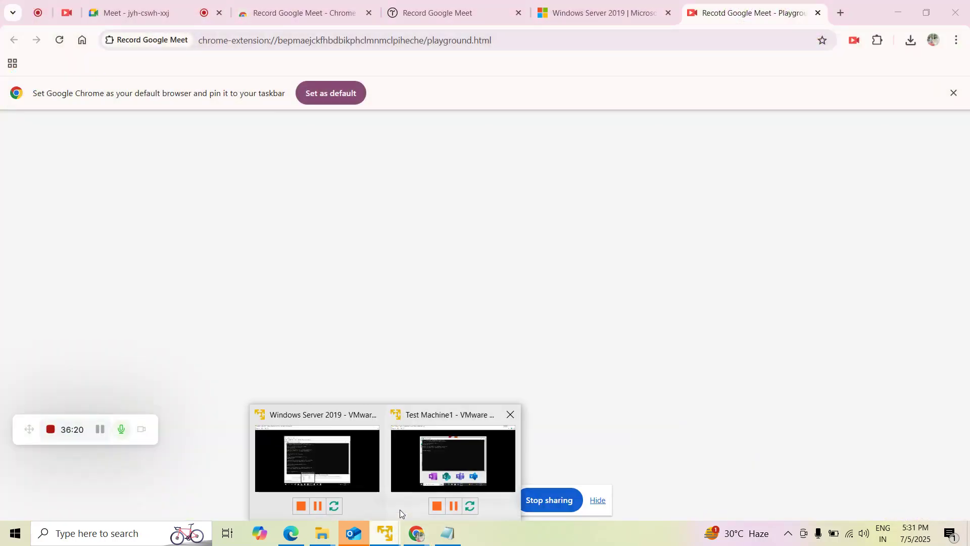
{"action": "left_click", "coordinate": [446, 452]}
{"action": "left_click", "coordinate": [392, 241]}
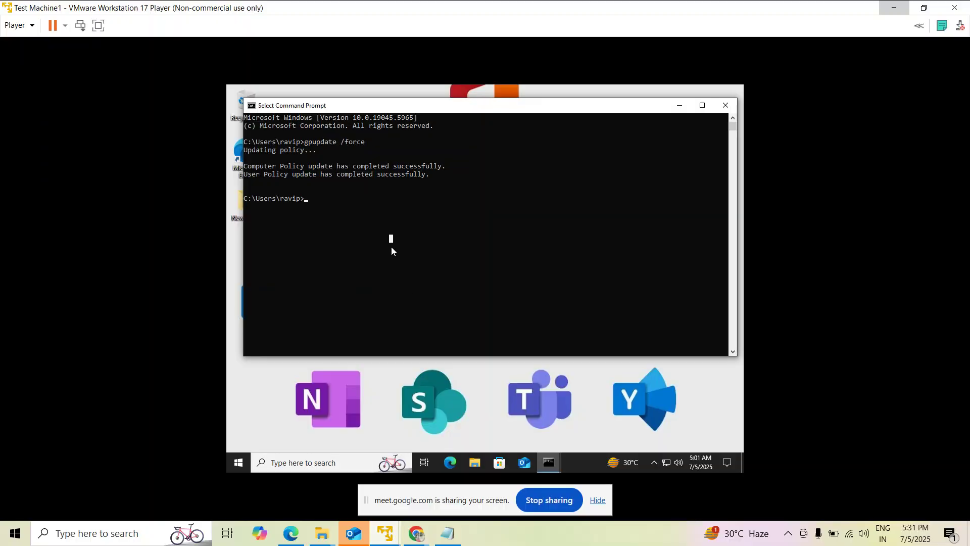
Minimise the Command Prompt and refresh the Test Machine1 desktop twice.
{"action": "key", "text": "Escape"}
{"action": "left_click", "coordinate": [680, 106]}
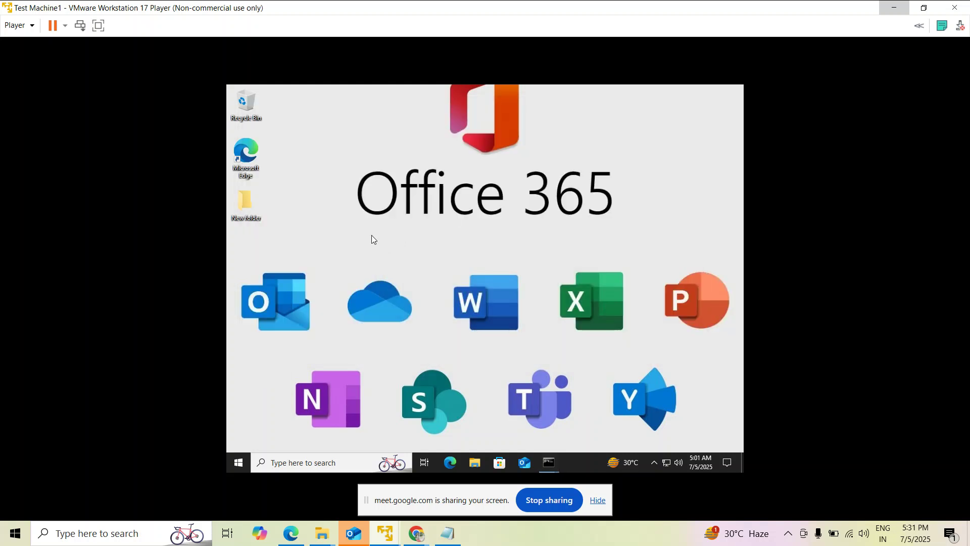
{"action": "right_click", "coordinate": [384, 162]}
{"action": "left_click", "coordinate": [414, 193]}
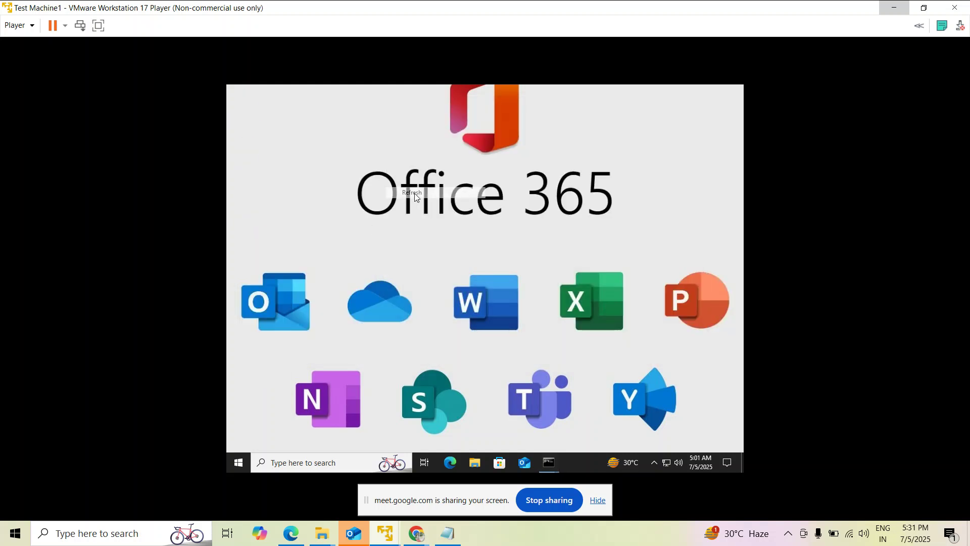
{"action": "right_click", "coordinate": [415, 193]}
{"action": "left_click", "coordinate": [435, 223]}
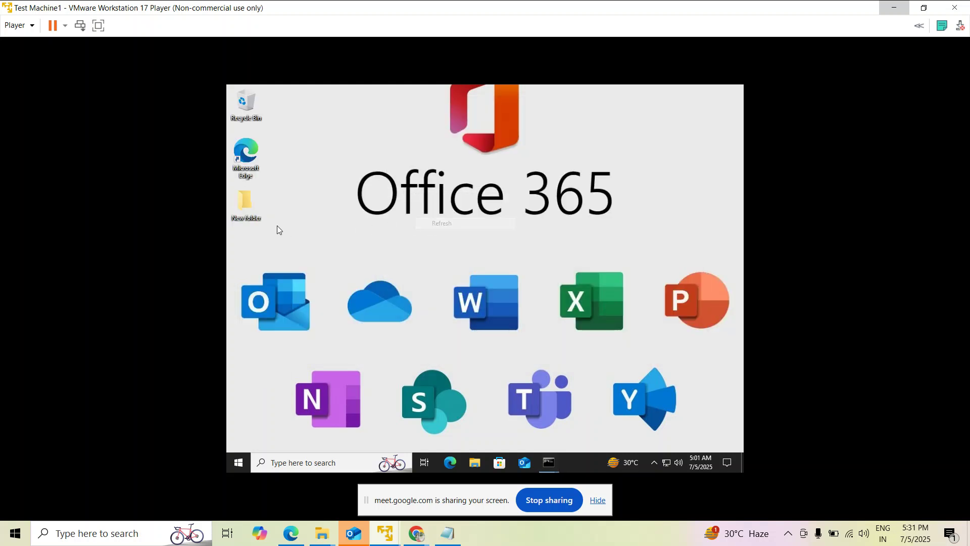
Delete New folder, restore it from the Recycle Bin, then open the guest Start menu.
{"action": "right_click", "coordinate": [239, 211]}
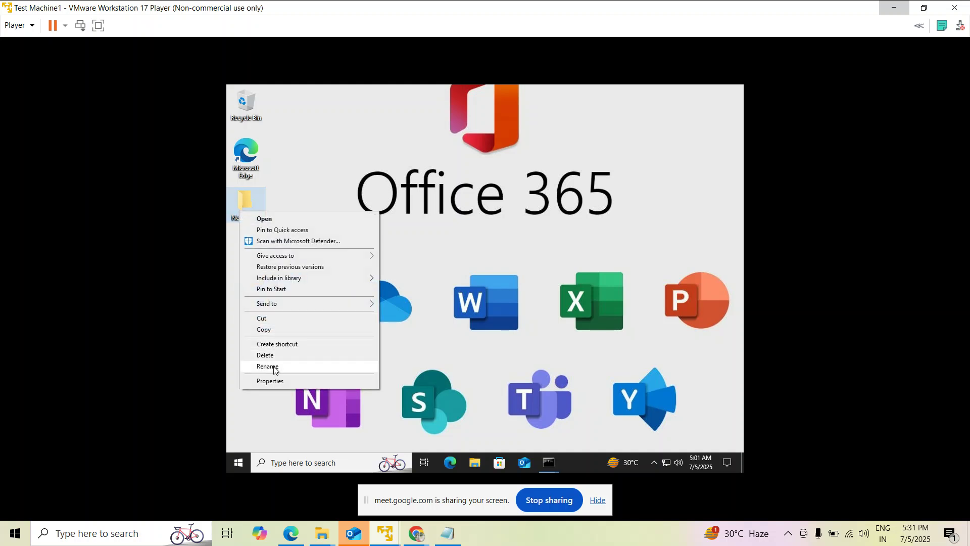
{"action": "key", "text": "Escape"}
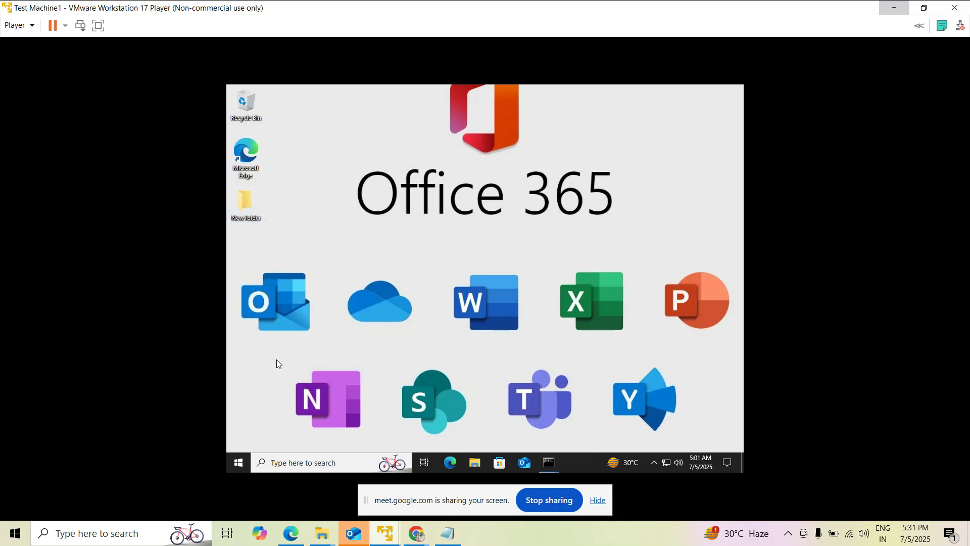
{"action": "double_click", "coordinate": [250, 118]}
{"action": "left_click", "coordinate": [417, 193]}
{"action": "right_click", "coordinate": [417, 193]}
{"action": "left_click", "coordinate": [435, 200]}
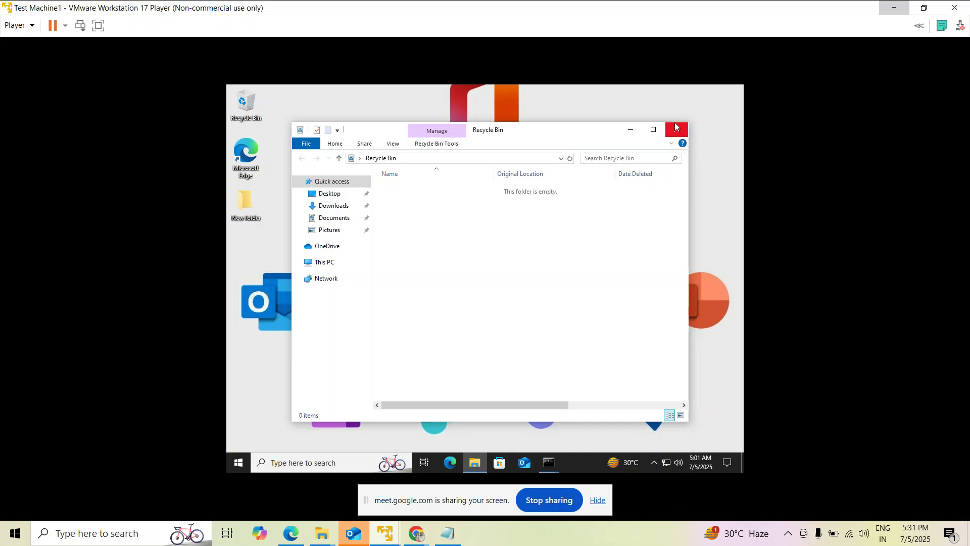
{"action": "left_click", "coordinate": [676, 127]}
{"action": "left_click", "coordinate": [239, 470]}
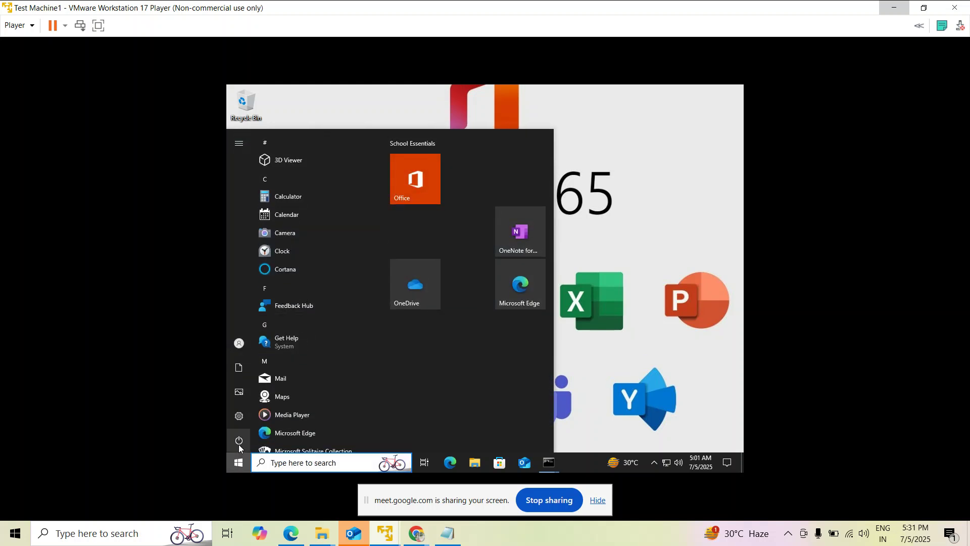
Restart the guest machine from the Power options, then switch to the Chrome recording window.
{"action": "left_click", "coordinate": [239, 443]}
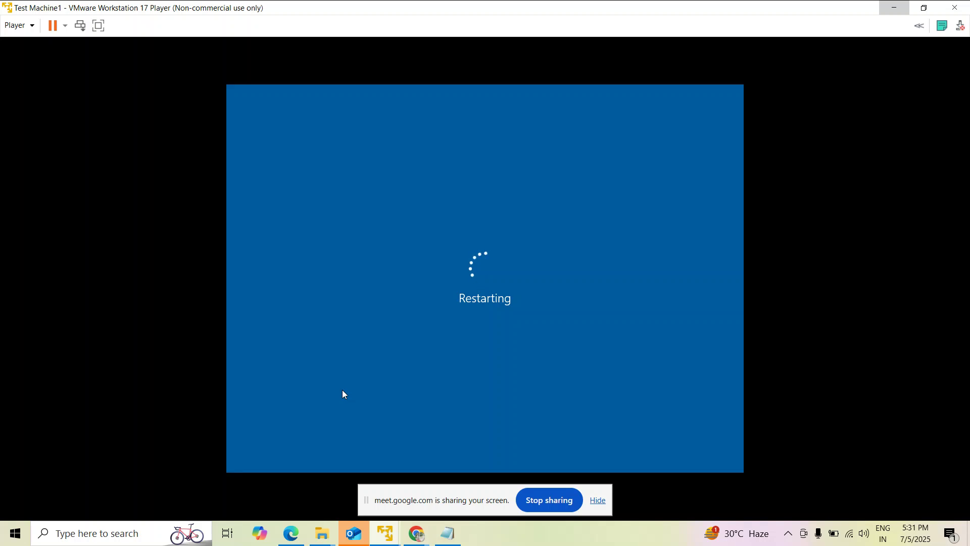
{"action": "mouse_move", "coordinate": [416, 533]}
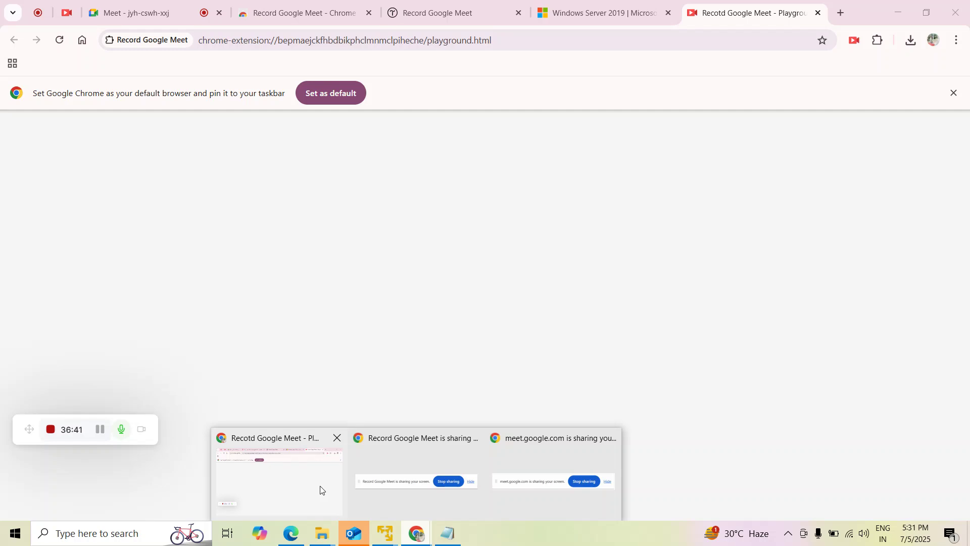
{"action": "left_click", "coordinate": [313, 487]}
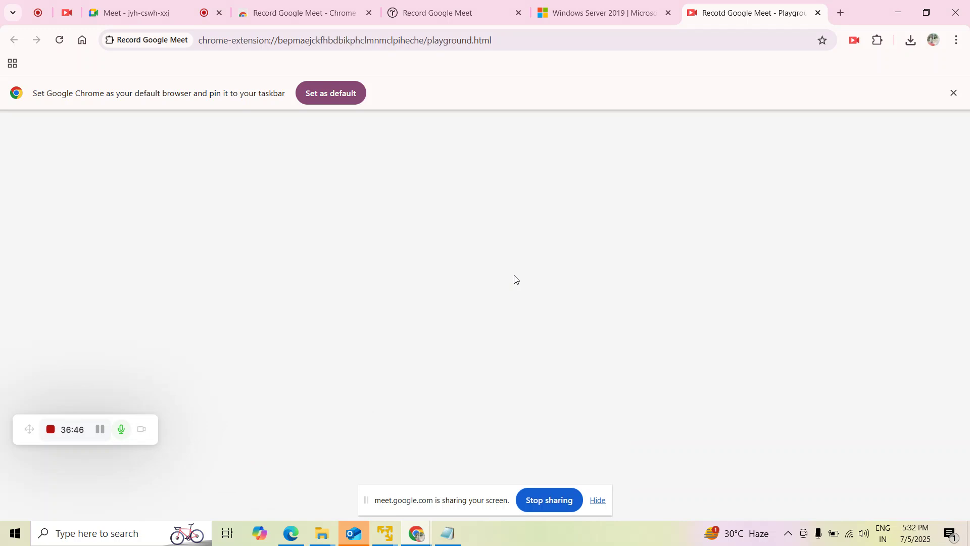
Check the Meet call tab, then minimise Chrome to reveal the rebooting Test Machine1.
{"action": "left_click", "coordinate": [134, 11]}
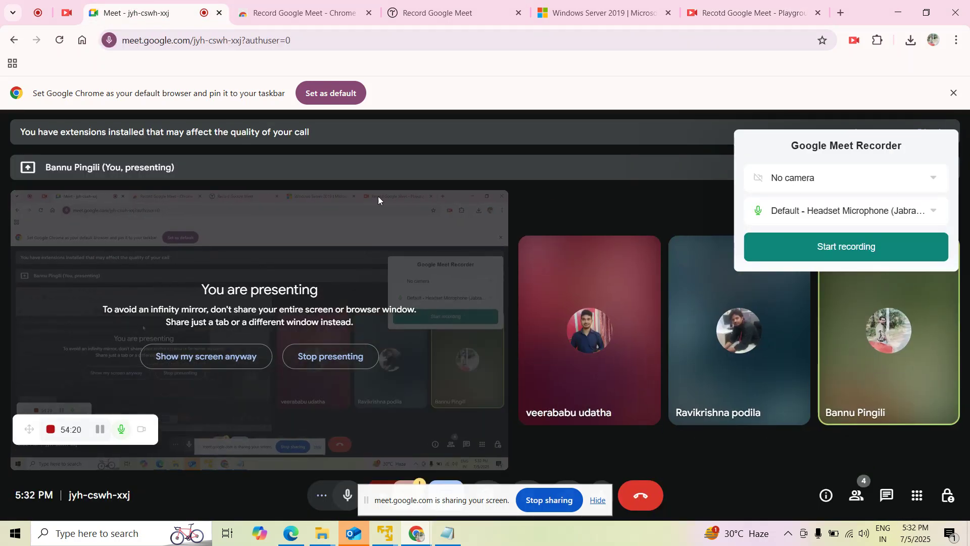
{"action": "left_click", "coordinate": [896, 6]}
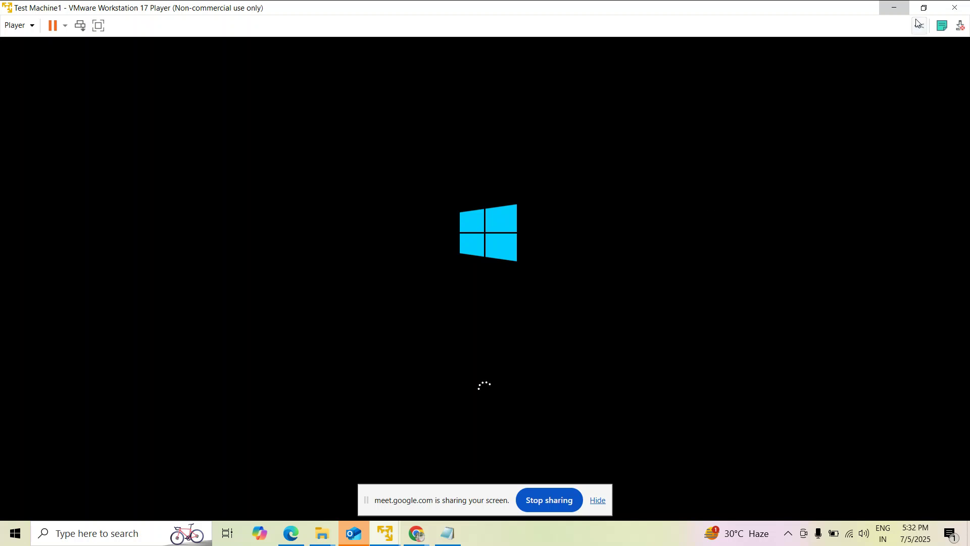
Restore down the VMware window and type the account password at the guest lock screen.
{"action": "left_click", "coordinate": [924, 8]}
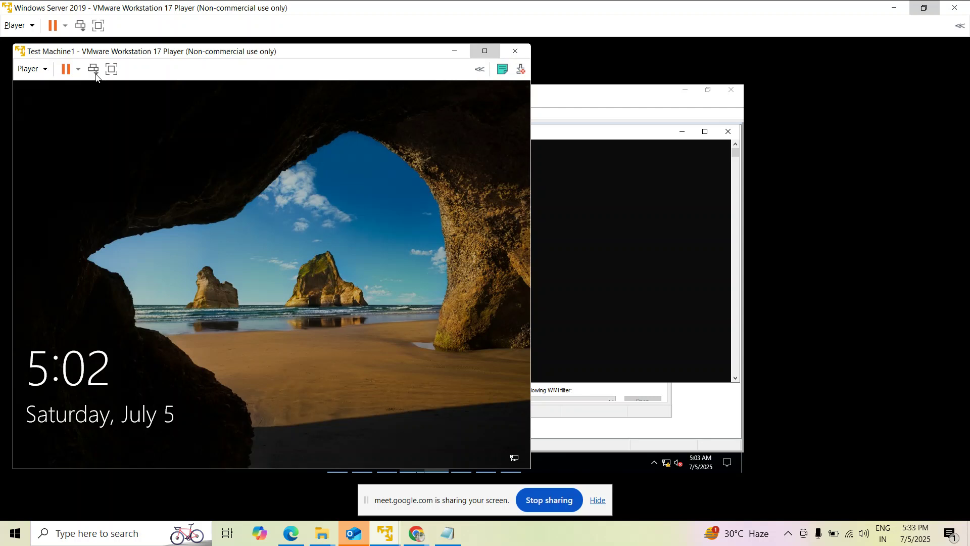
{"action": "left_click", "coordinate": [143, 147]}
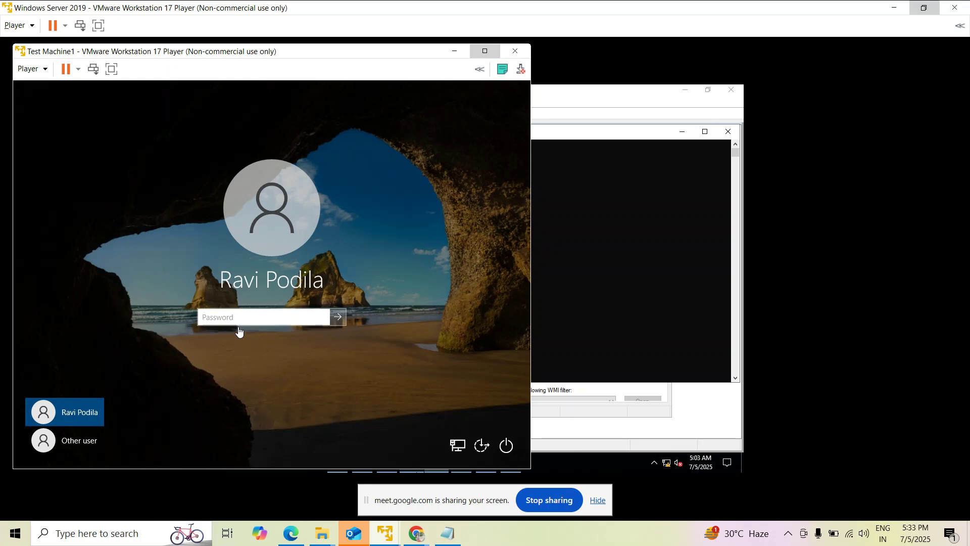
{"action": "type", "text": "******"}
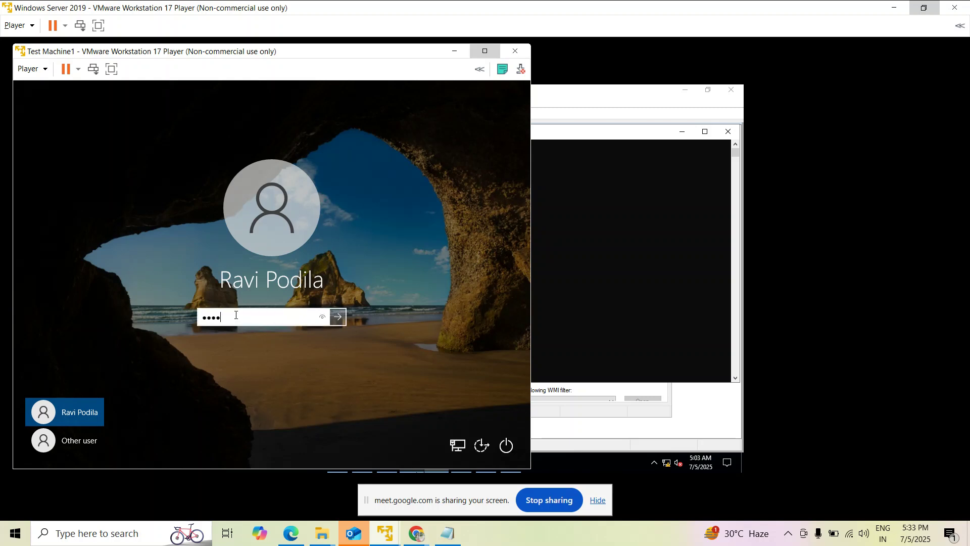
{"action": "type", "text": "****"}
Sign in, then delete New folder and restore it from the Recycle Bin.
{"action": "key", "text": "Return"}
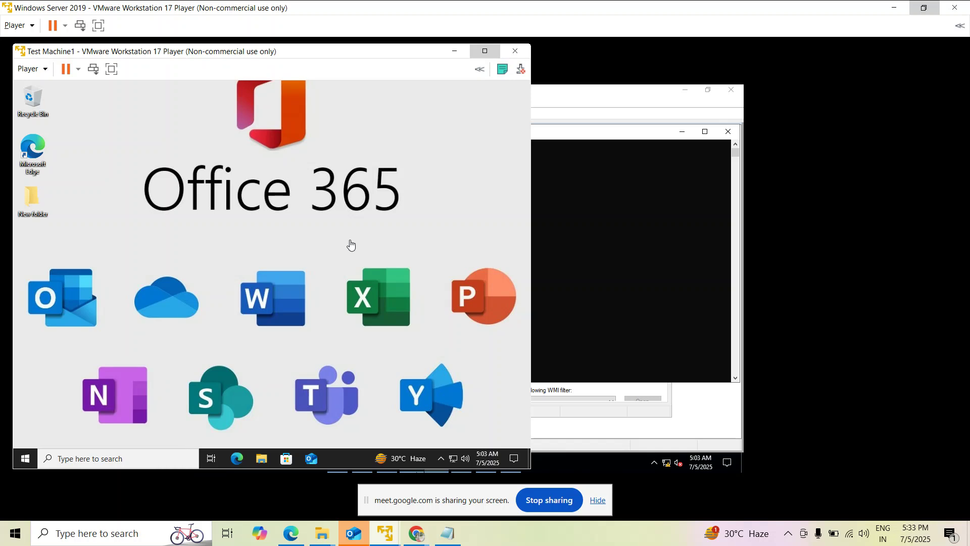
{"action": "right_click", "coordinate": [35, 198]}
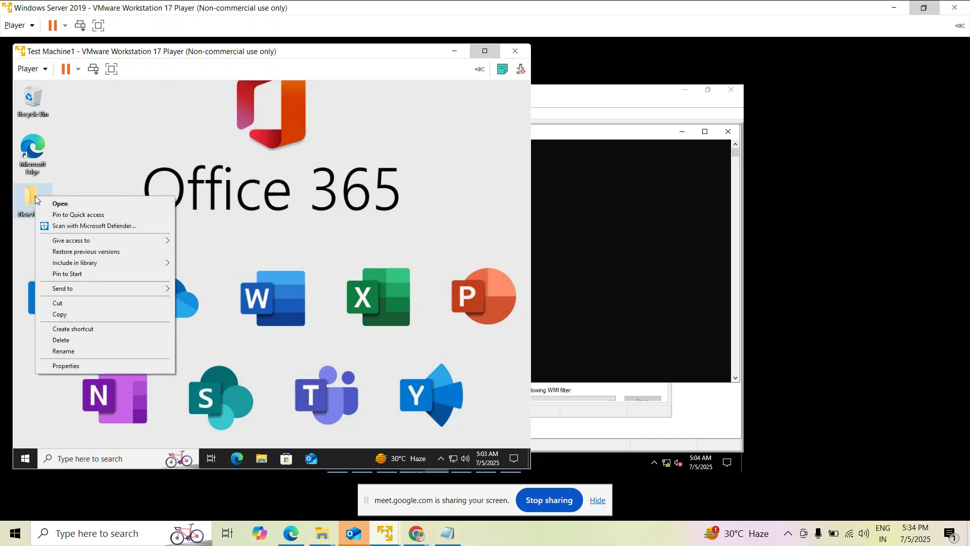
{"action": "left_click", "coordinate": [74, 339]}
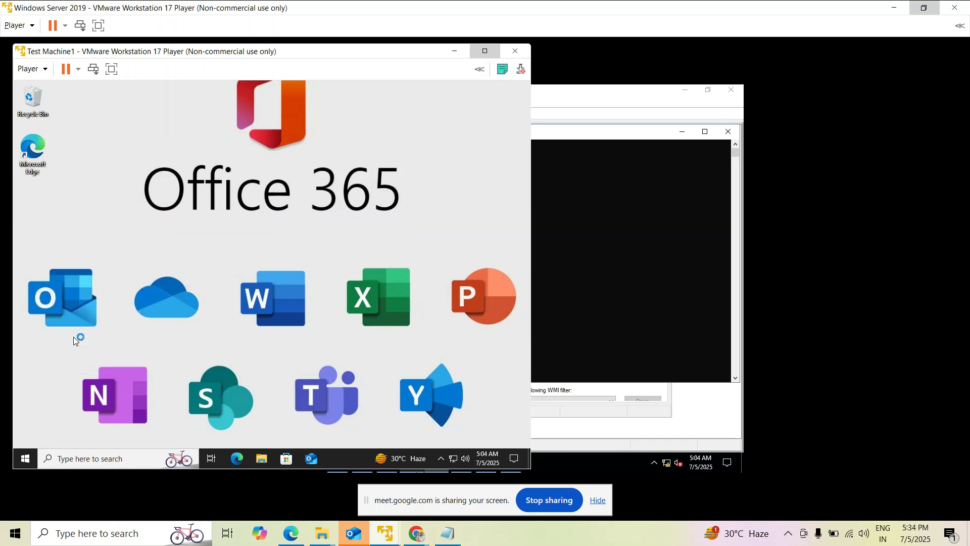
{"action": "left_click", "coordinate": [39, 102]}
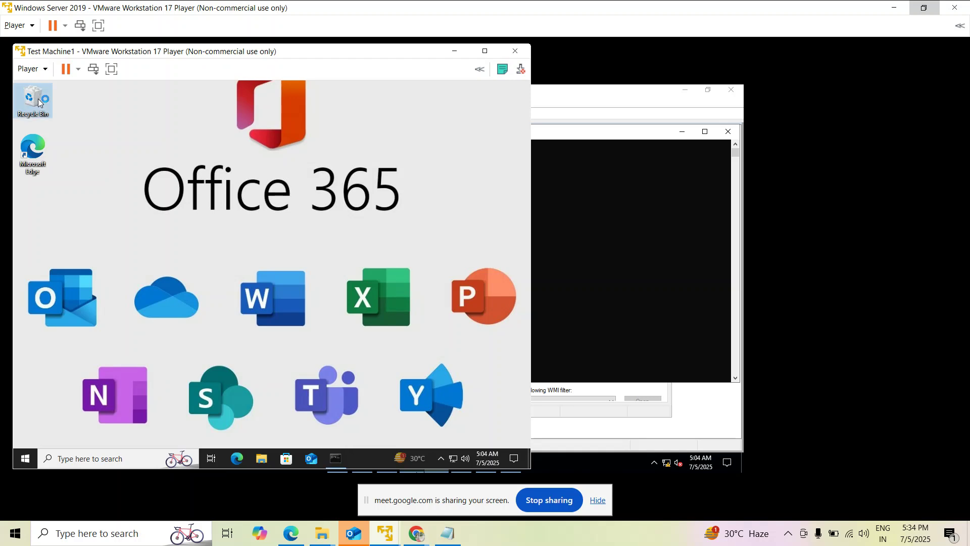
{"action": "double_click", "coordinate": [39, 102]}
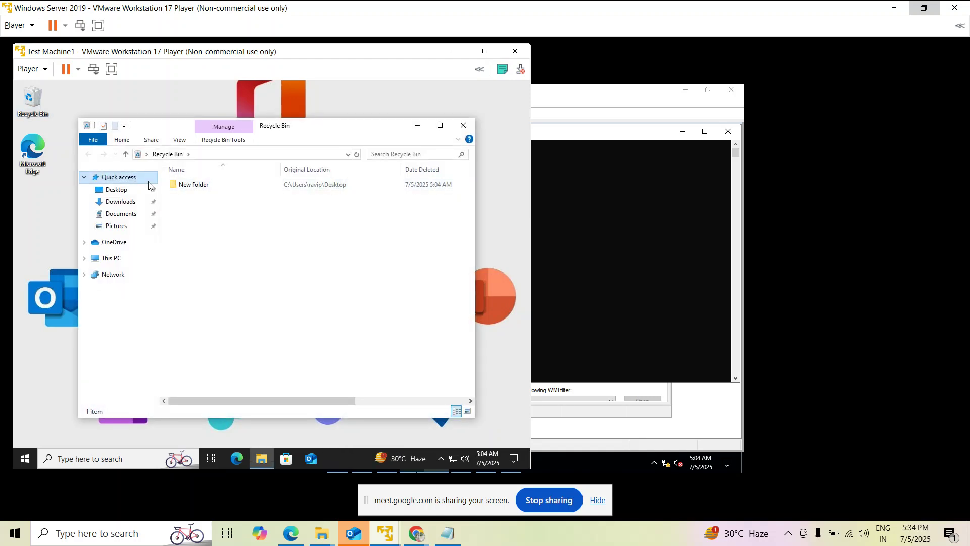
{"action": "right_click", "coordinate": [177, 184]}
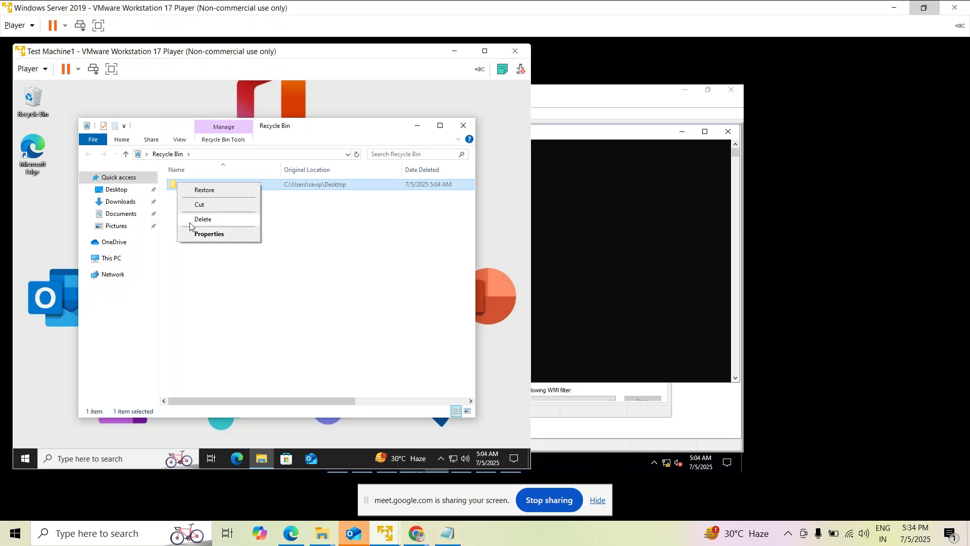
{"action": "key", "text": "Up"}
{"action": "key", "text": "Up"}
{"action": "key", "text": "Return"}
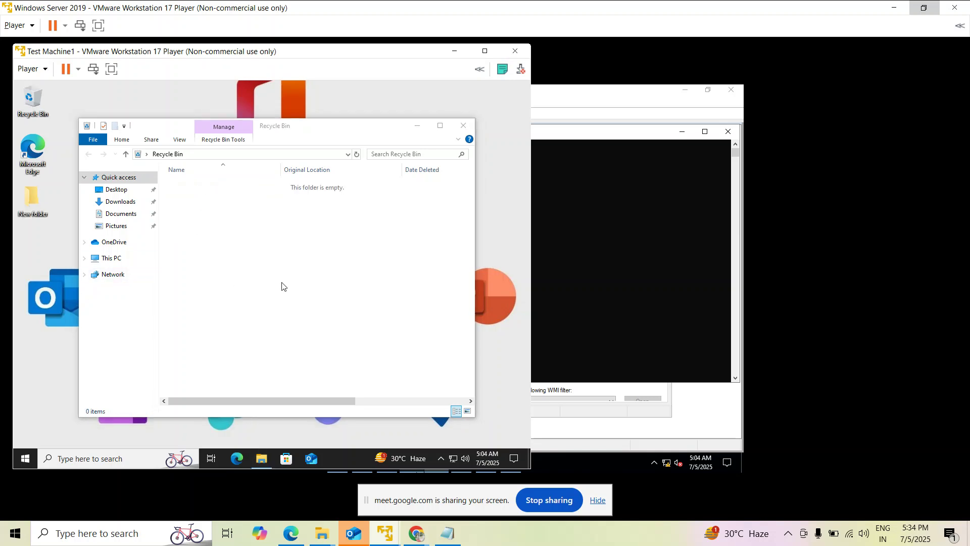
{"action": "left_click", "coordinate": [417, 126]}
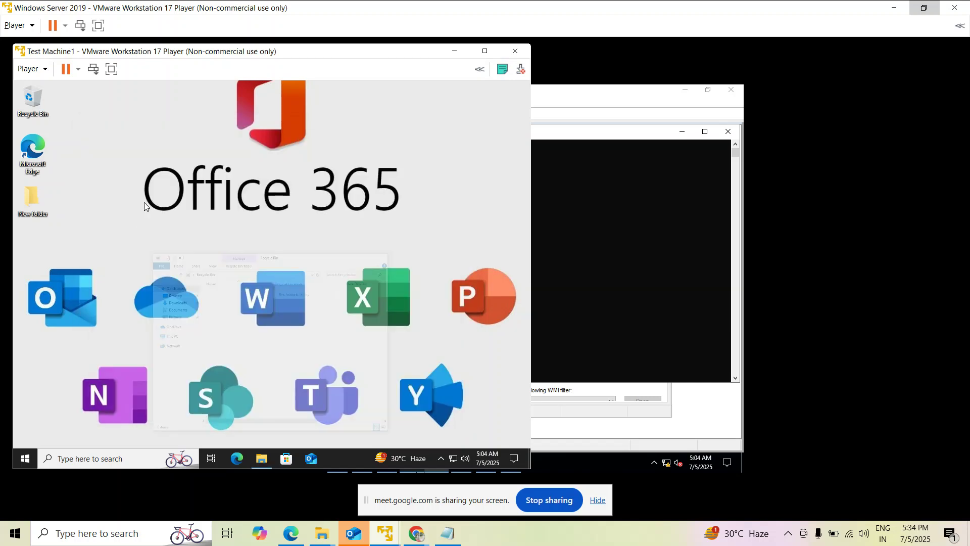
Create a New Text Document on the desktop, keeping the default name.
{"action": "right_click", "coordinate": [151, 192]}
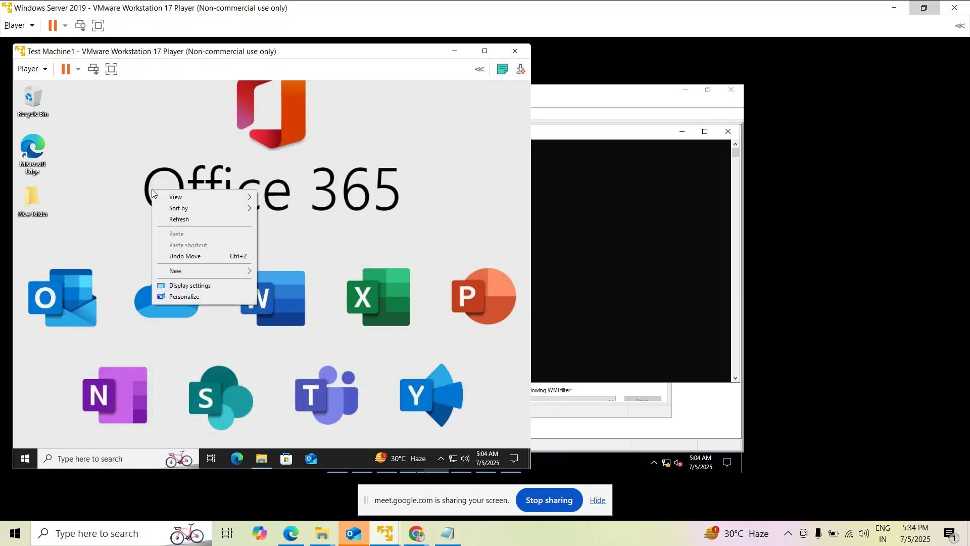
{"action": "mouse_move", "coordinate": [175, 279]}
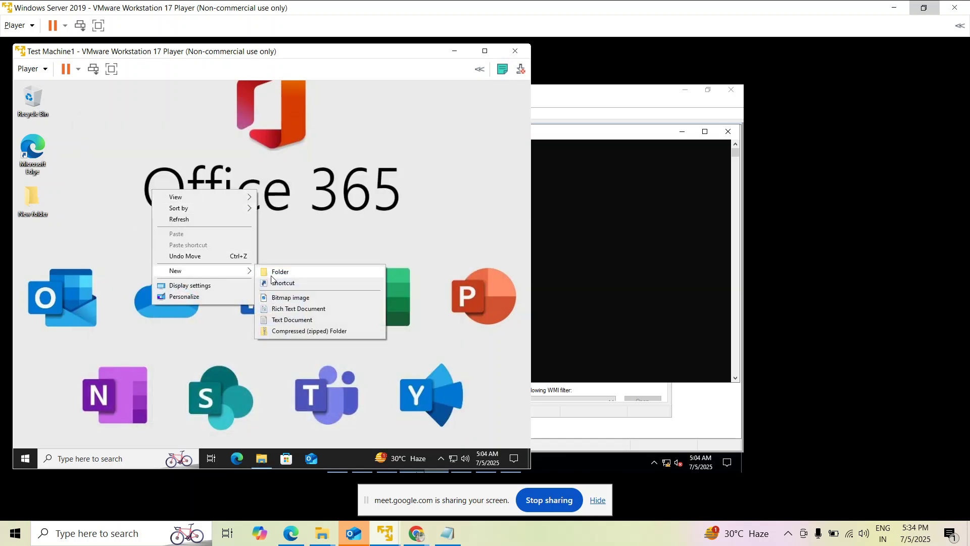
{"action": "left_click", "coordinate": [297, 319]}
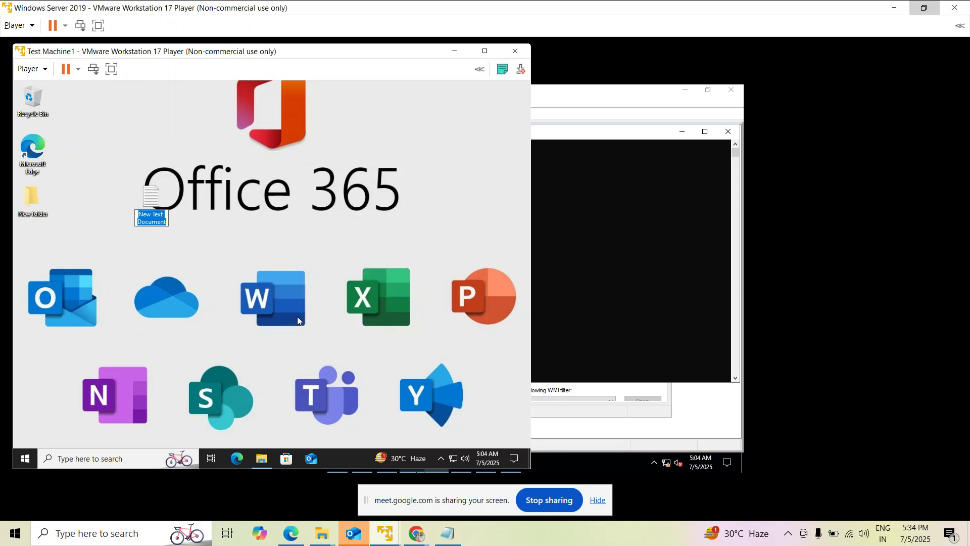
{"action": "key", "text": "Return"}
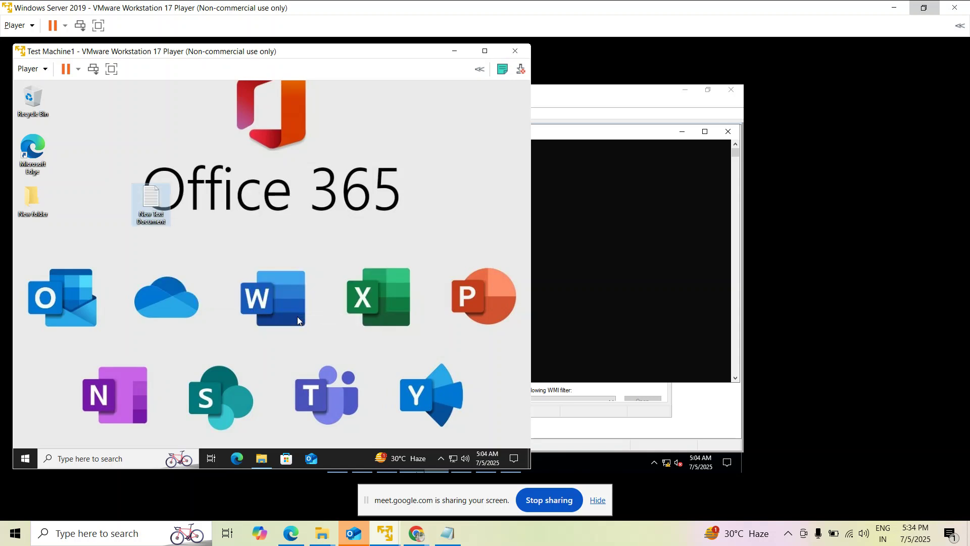
Delete the New Text Document and restore it from the Recycle Bin.
{"action": "right_click", "coordinate": [320, 96]}
{"action": "right_click", "coordinate": [322, 130]}
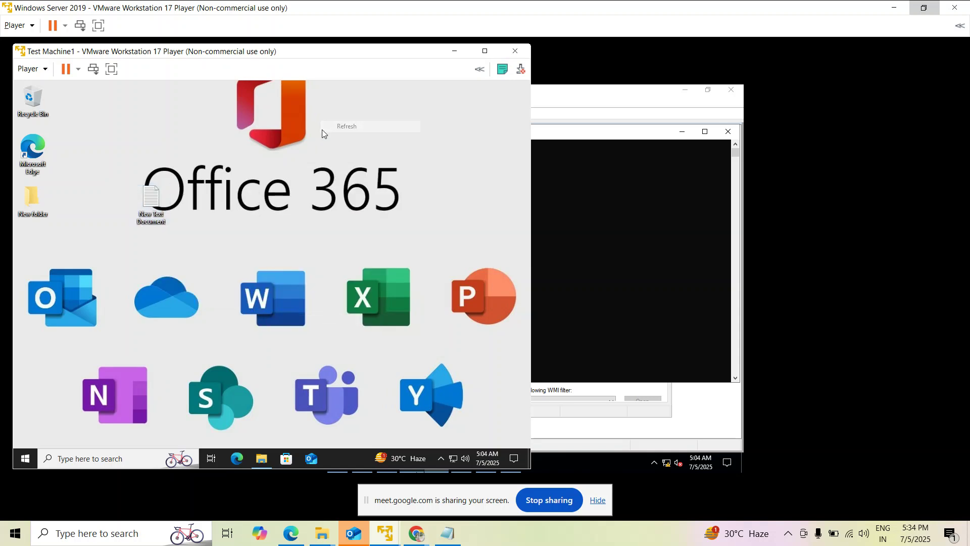
{"action": "left_click", "coordinate": [350, 160]}
{"action": "left_click", "coordinate": [144, 220]}
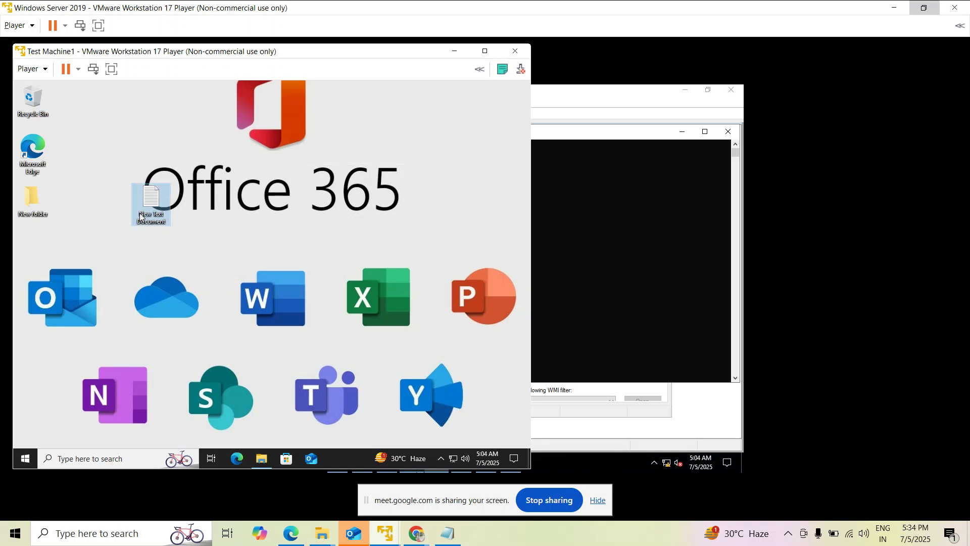
{"action": "right_click", "coordinate": [142, 221]}
{"action": "left_click", "coordinate": [170, 368]}
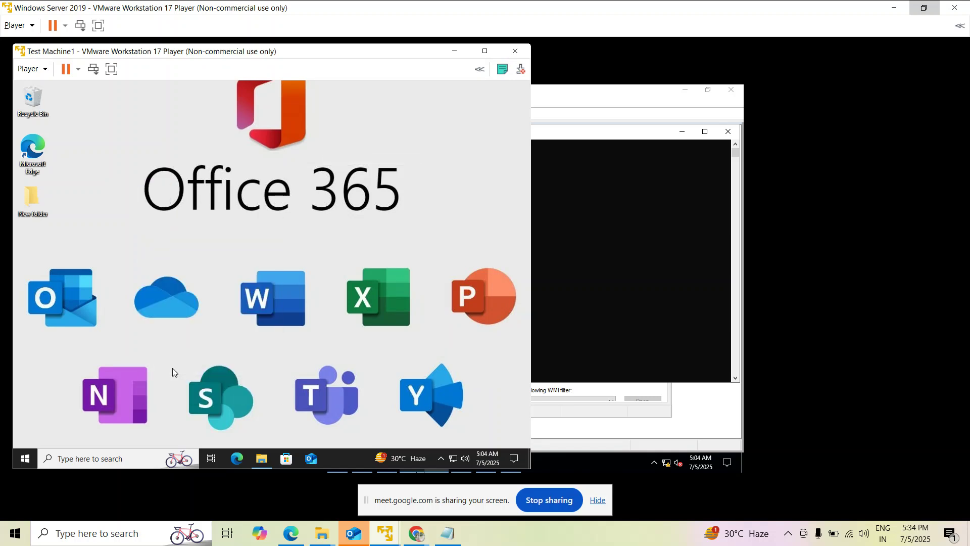
{"action": "double_click", "coordinate": [33, 99]}
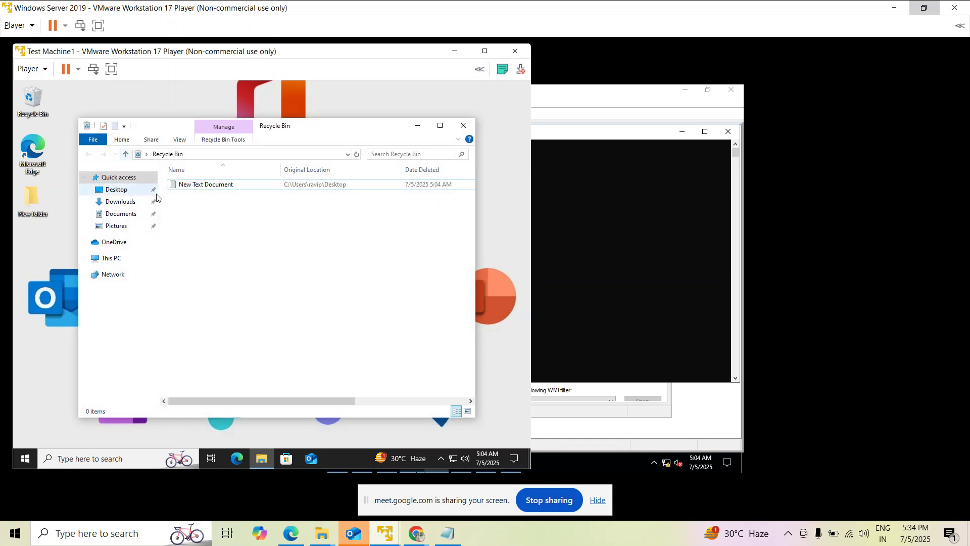
{"action": "left_click", "coordinate": [228, 186]}
{"action": "right_click", "coordinate": [227, 185]}
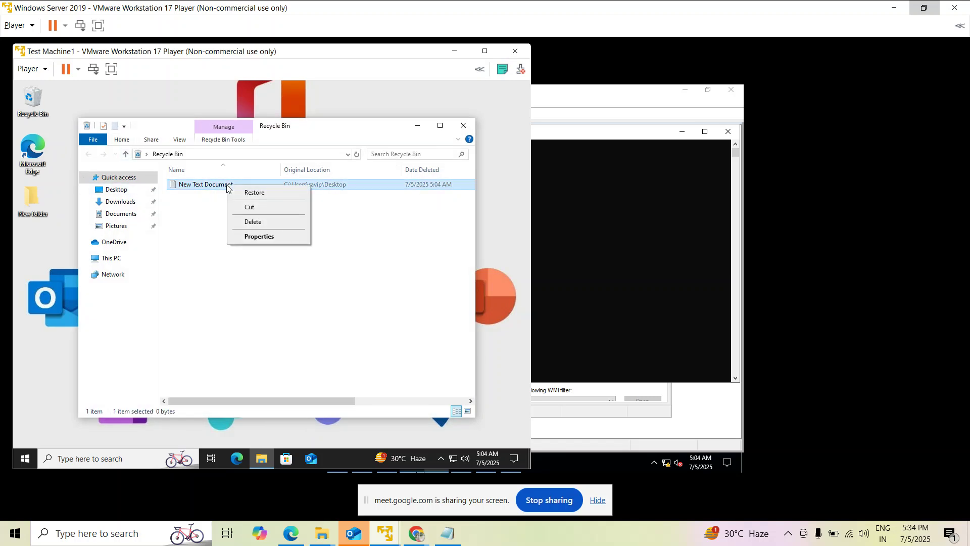
{"action": "left_click", "coordinate": [251, 193]}
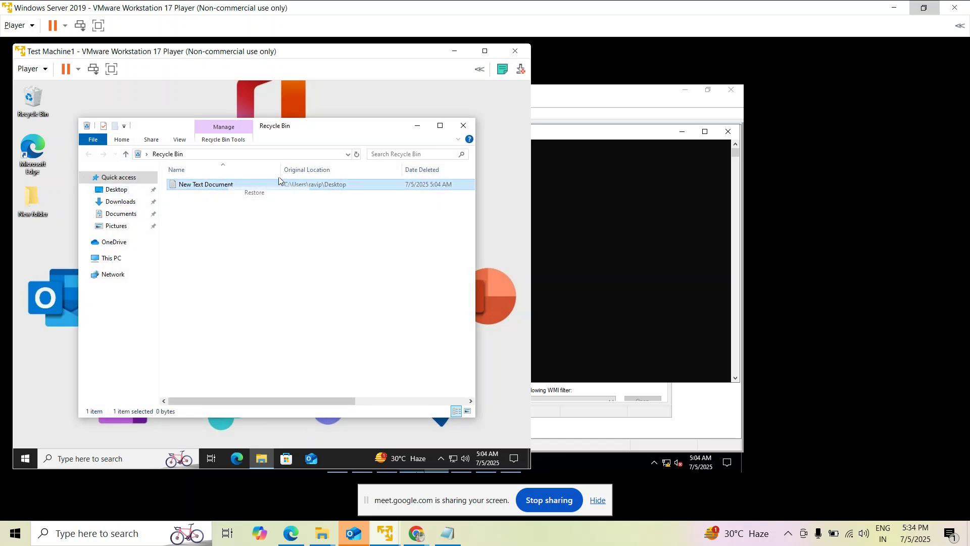
{"action": "left_click", "coordinate": [417, 126]}
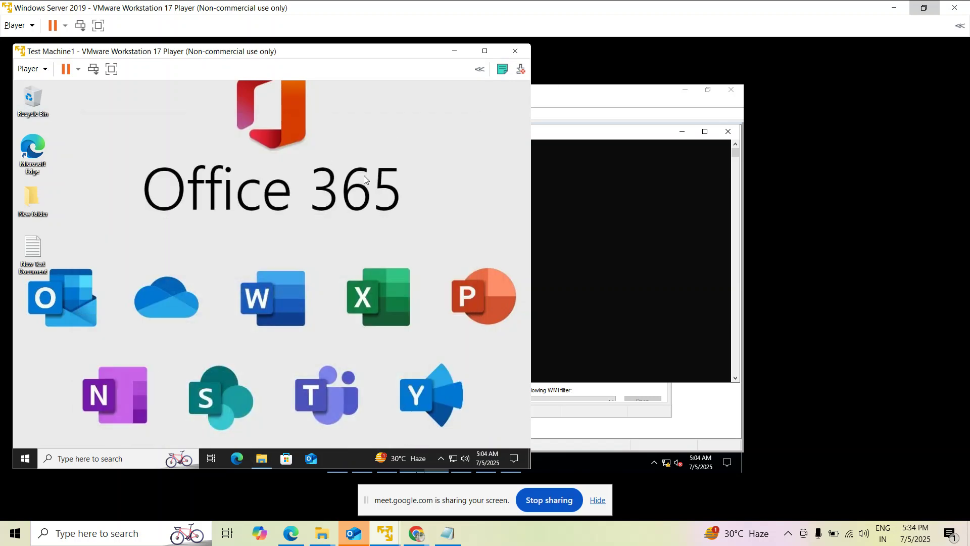
{"action": "mouse_move", "coordinate": [387, 530]}
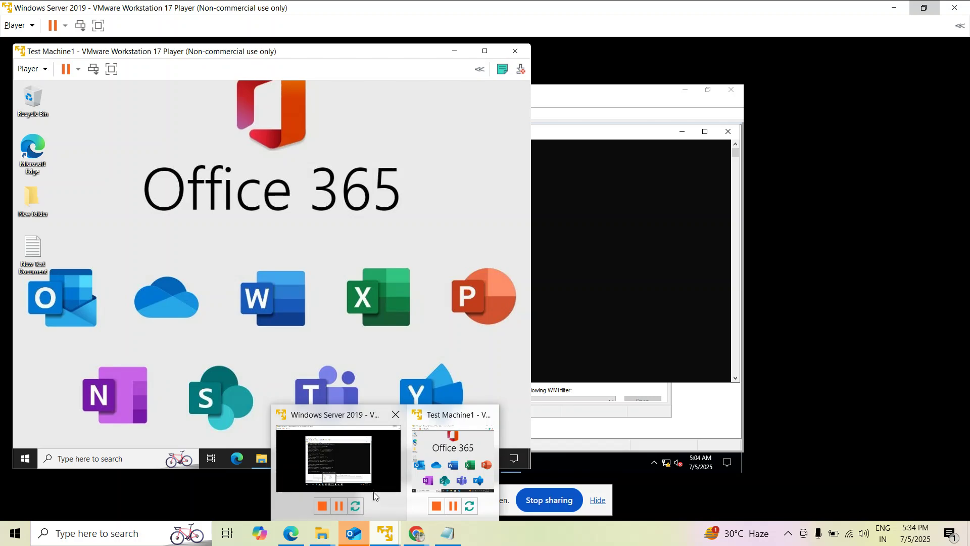
{"action": "left_click", "coordinate": [375, 459]}
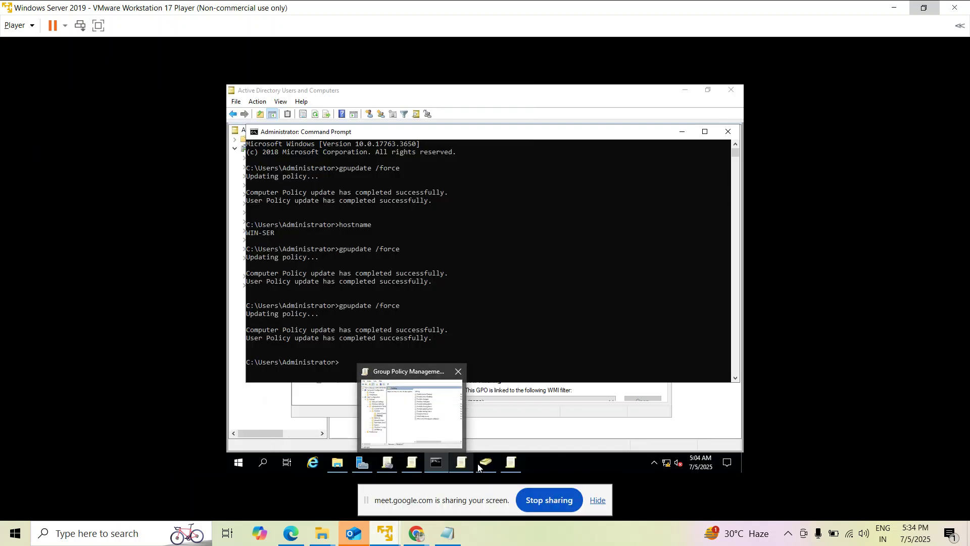
Set the Prohibit adding items policy to Enabled in Group Policy Management Editor.
{"action": "left_click", "coordinate": [498, 399]}
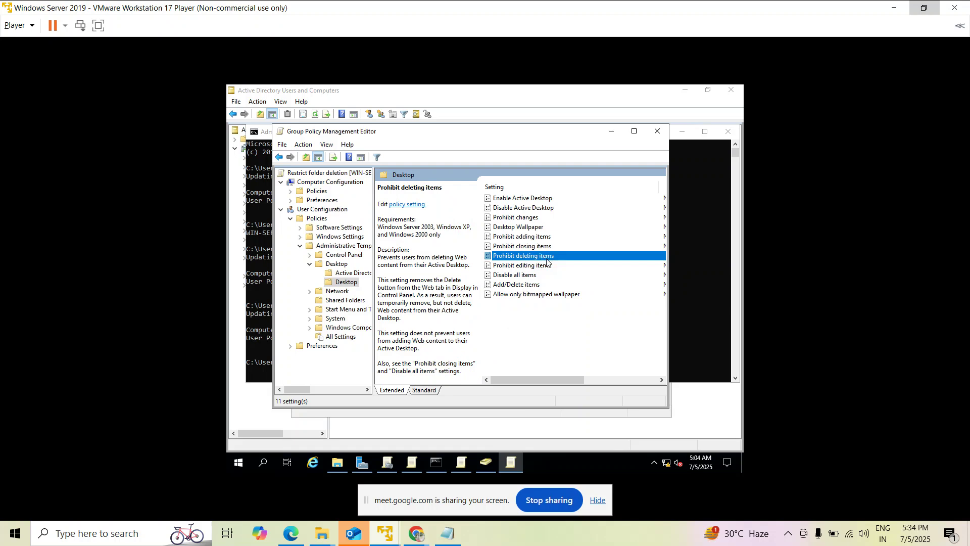
{"action": "left_click", "coordinate": [540, 239]}
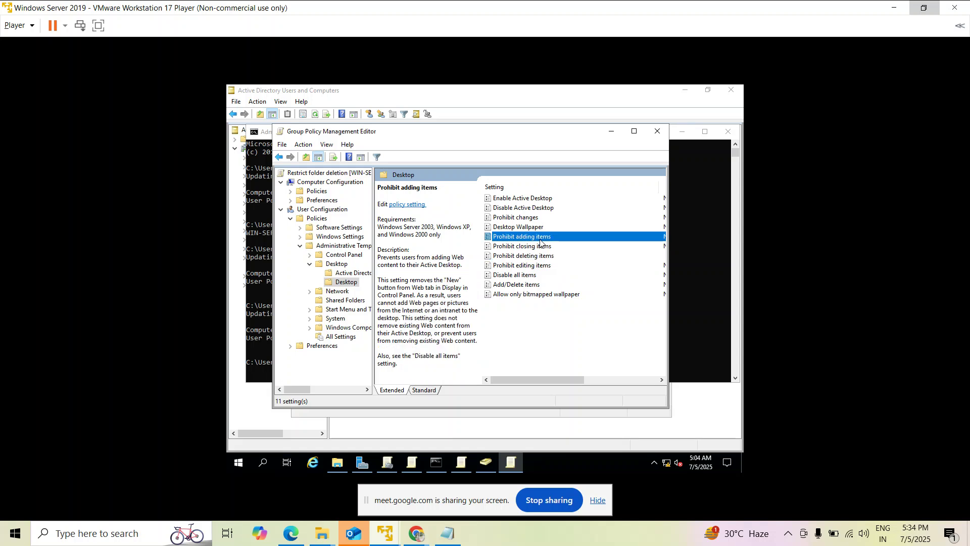
{"action": "double_click", "coordinate": [532, 238]}
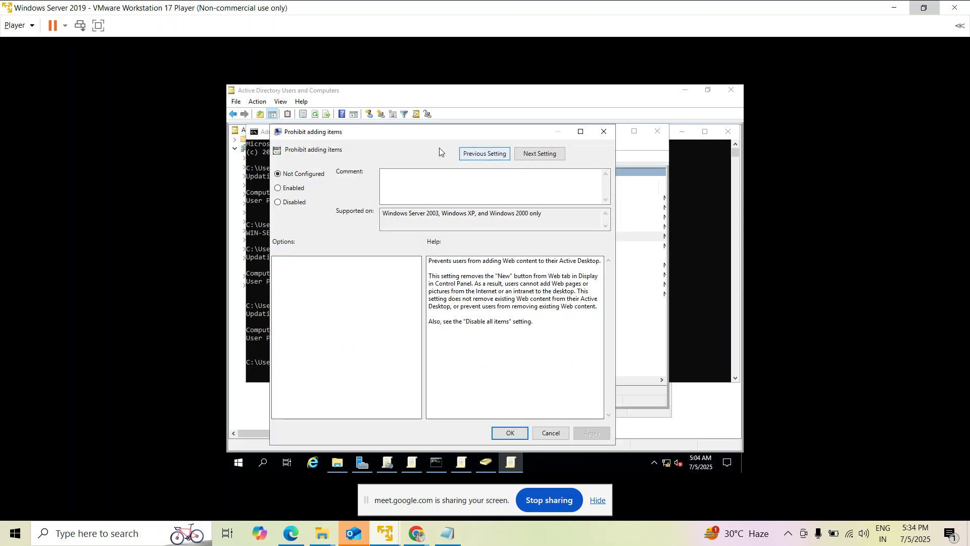
{"action": "left_click", "coordinate": [283, 191]}
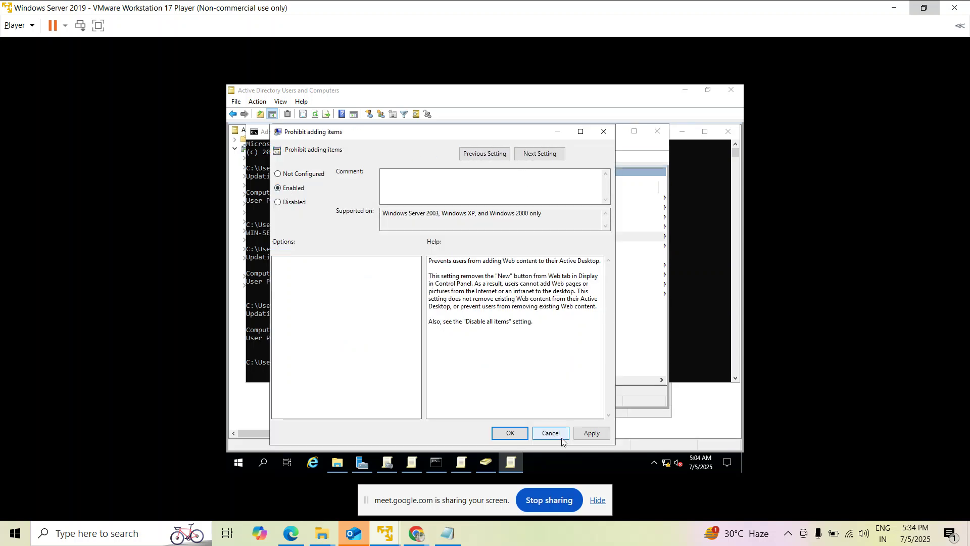
{"action": "left_click", "coordinate": [510, 433]}
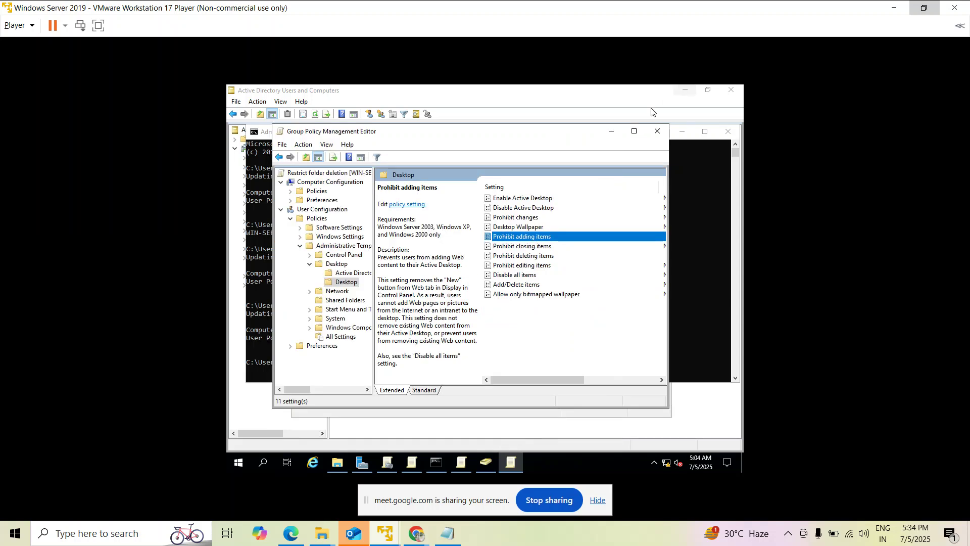
Rerun gpupdate /force in the server's Command Prompt.
{"action": "left_click", "coordinate": [611, 131]}
{"action": "left_click", "coordinate": [547, 282]}
{"action": "key", "text": "Up"}
{"action": "key", "text": "Return"}
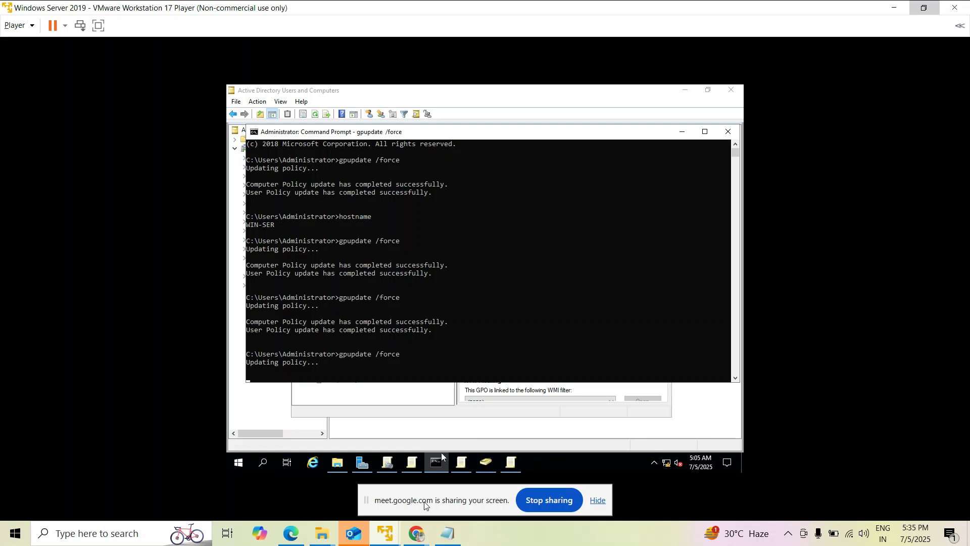
On Test Machine1, open Command Prompt through a cmd search and run gpupdate /force.
{"action": "mouse_move", "coordinate": [389, 541]}
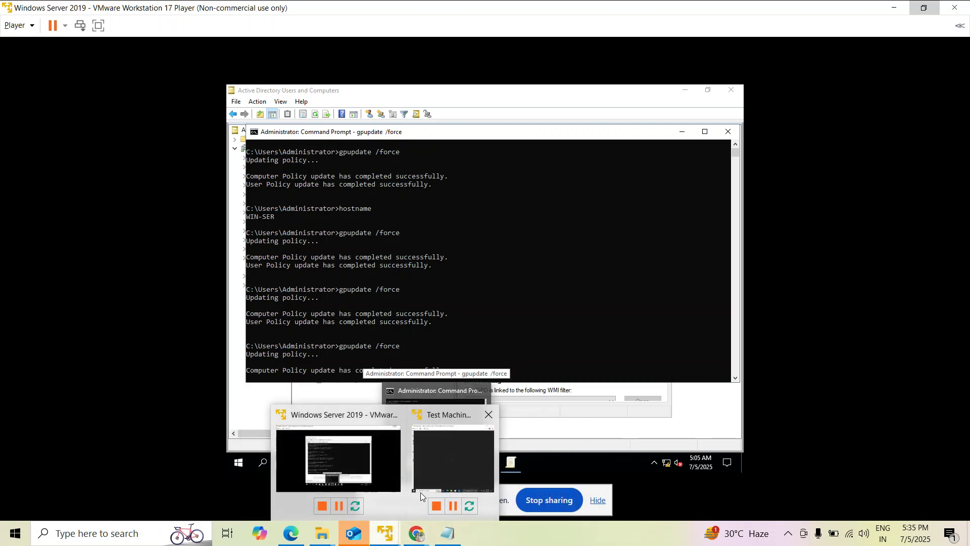
{"action": "left_click", "coordinate": [435, 462]}
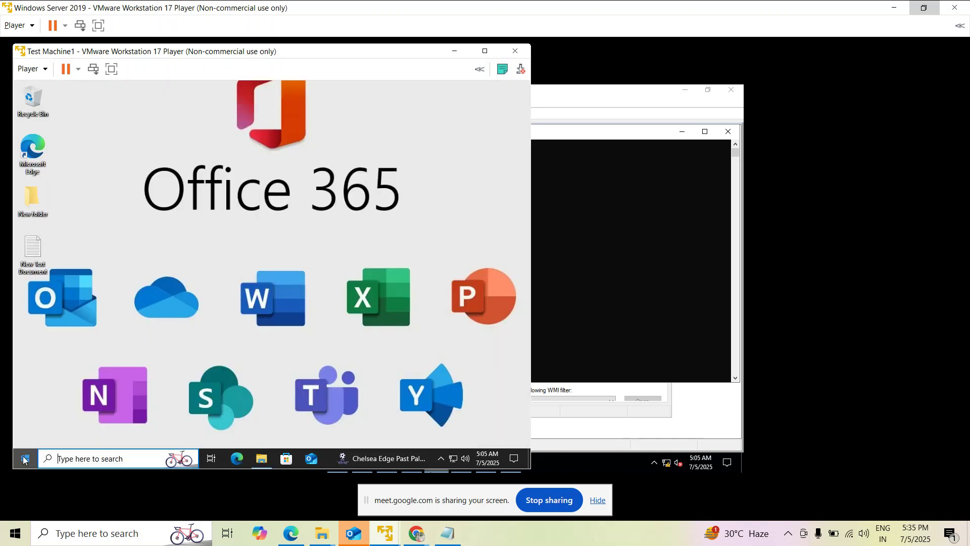
{"action": "left_click", "coordinate": [23, 457]}
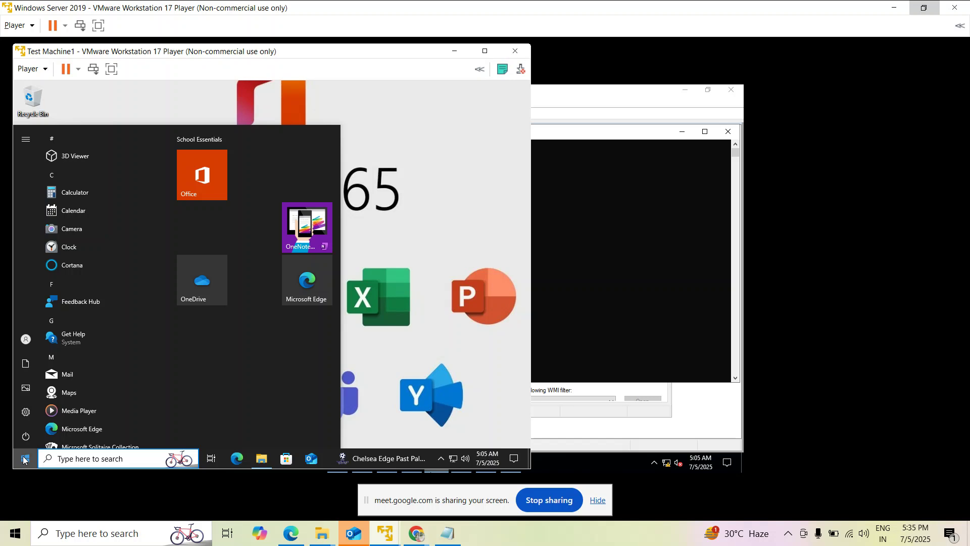
{"action": "type", "text": "cmd"}
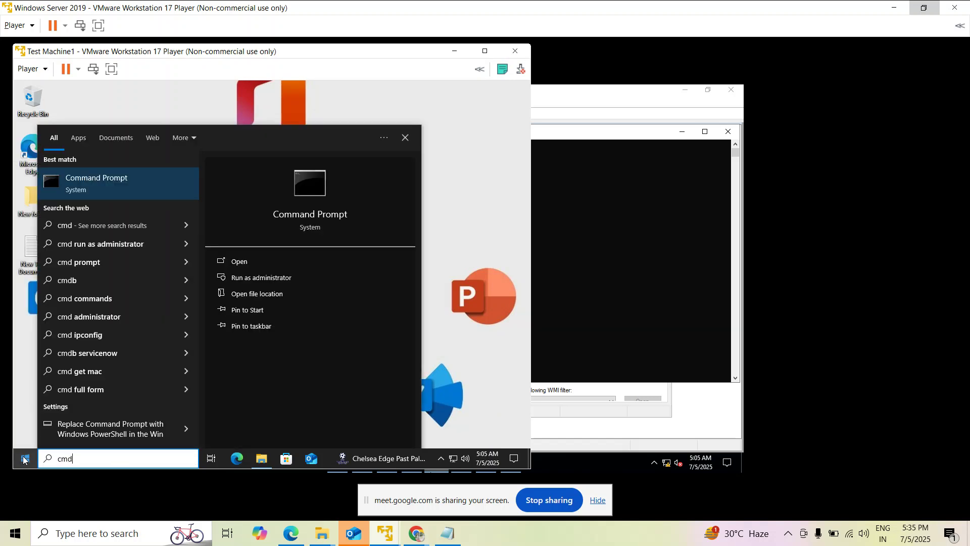
{"action": "key", "text": "Return"}
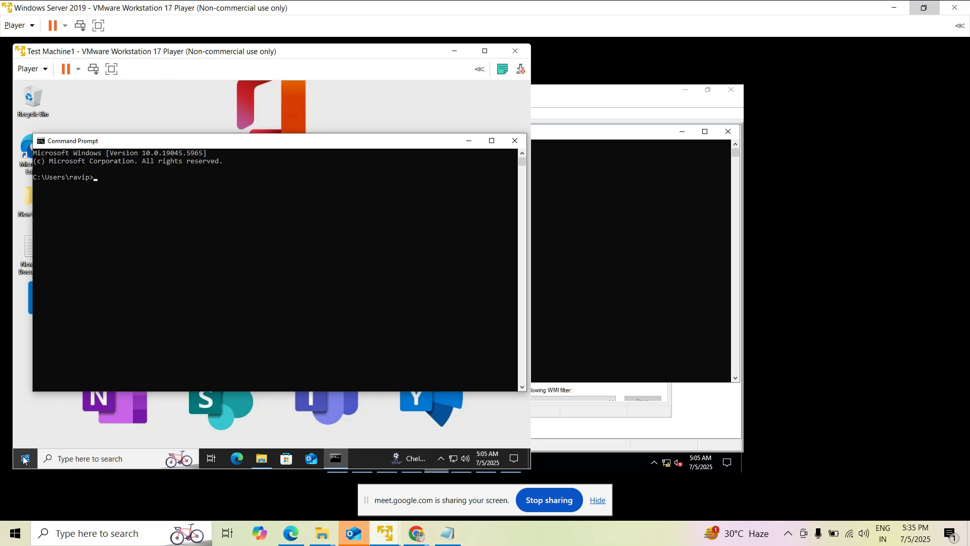
{"action": "type", "text": "gpupdate /force"}
{"action": "key", "text": "Return"}
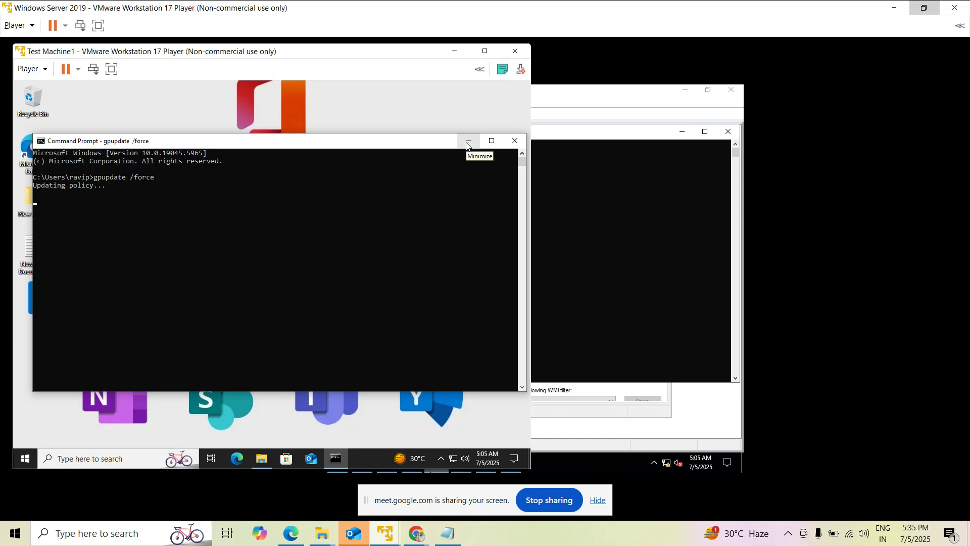
{"action": "mouse_move", "coordinate": [399, 524]}
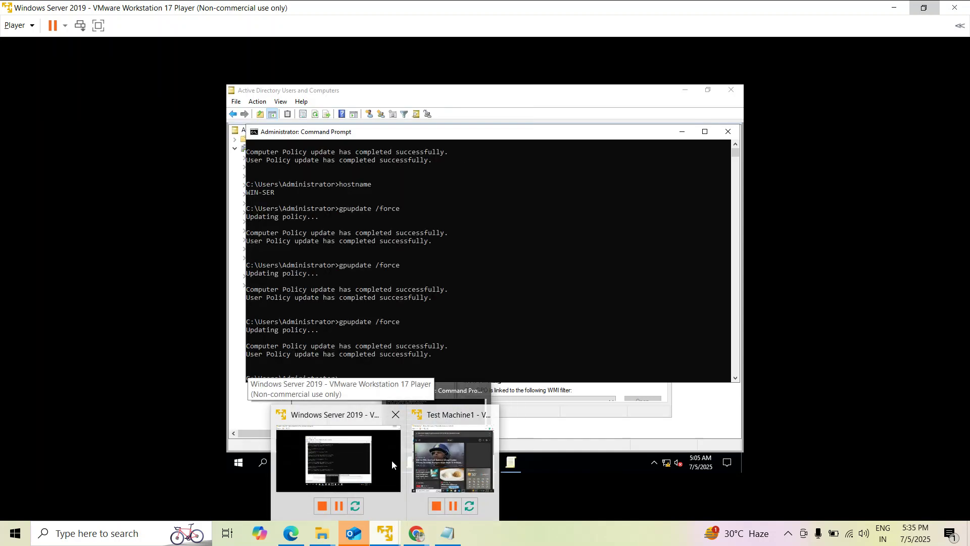
Minimise the server's Command Prompt and bring Group Policy Management Editor to the front.
{"action": "left_click", "coordinate": [392, 460]}
{"action": "left_click", "coordinate": [682, 133]}
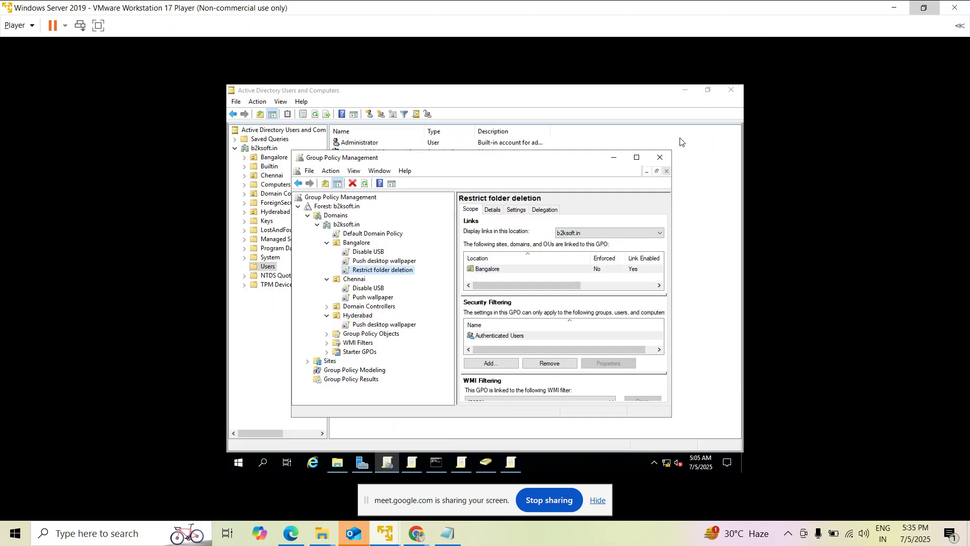
{"action": "left_click", "coordinate": [520, 465]}
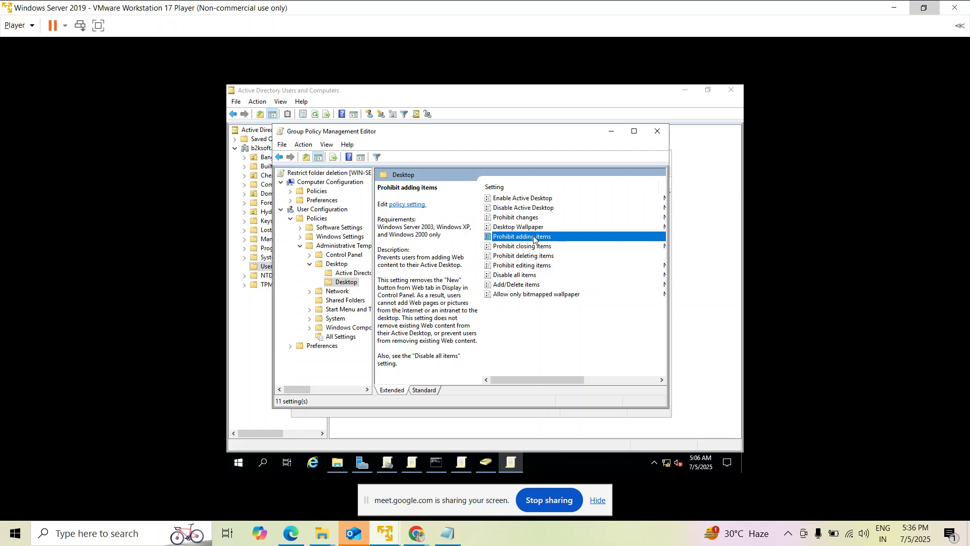
{"action": "mouse_move", "coordinate": [387, 533]}
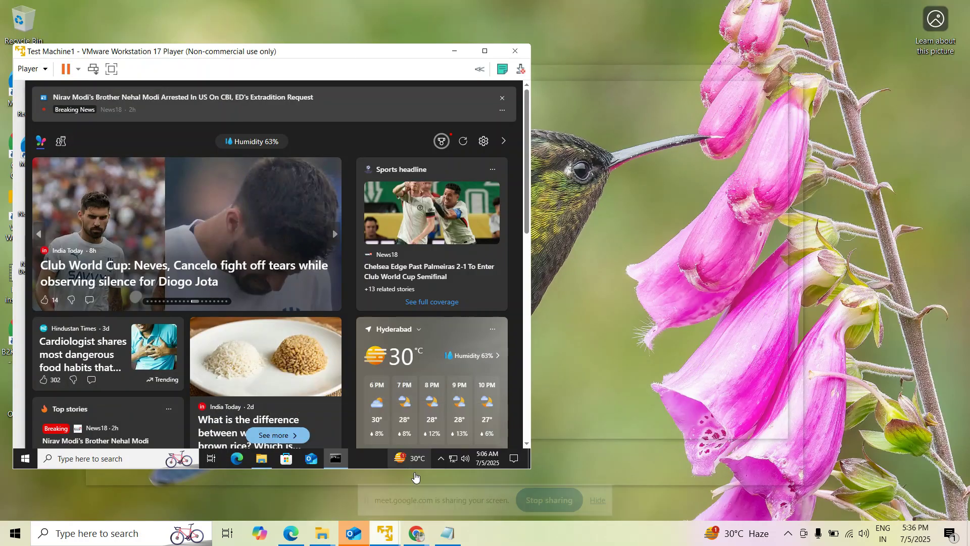
On Test Machine1, hide the Command Prompt and create a new text document on the desktop.
{"action": "left_click", "coordinate": [453, 460]}
{"action": "key", "text": "super"}
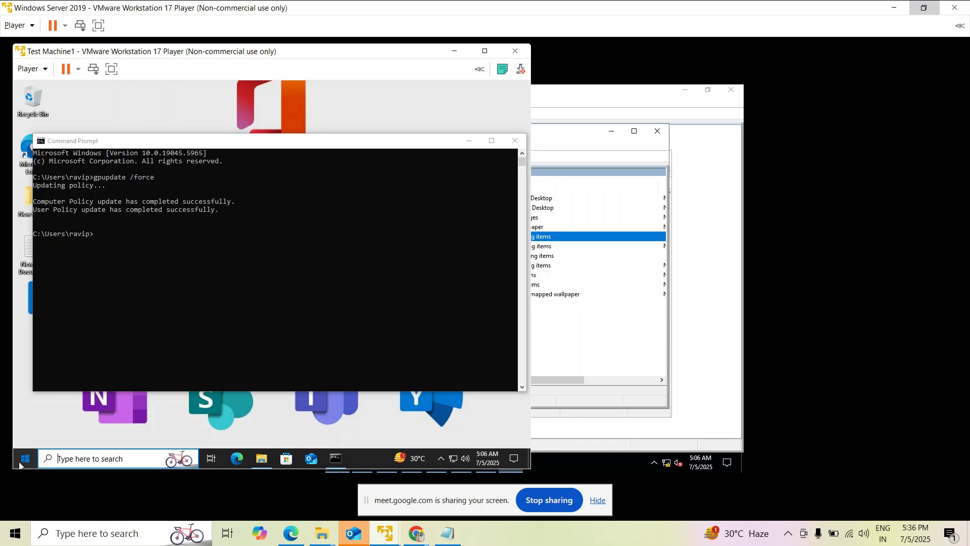
{"action": "left_click", "coordinate": [432, 135]}
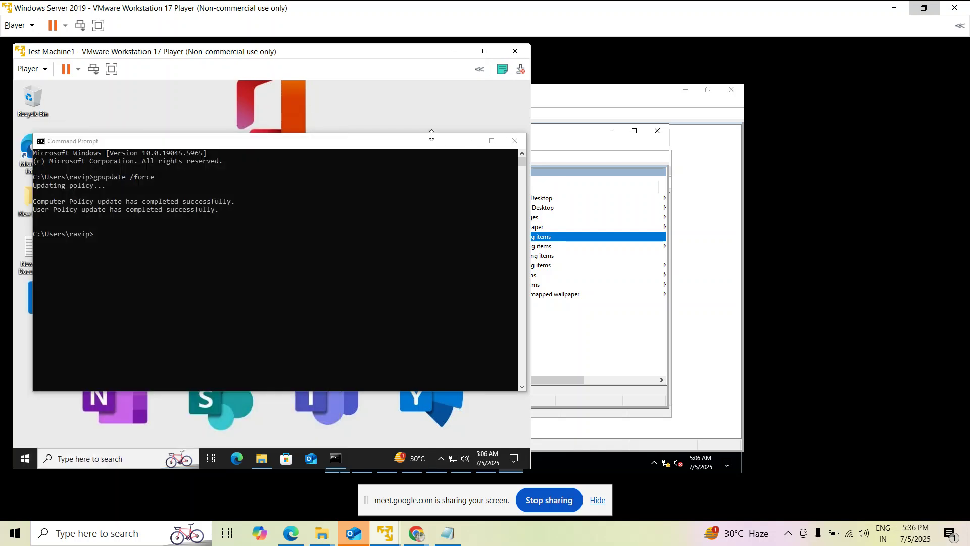
{"action": "left_click", "coordinate": [469, 142]}
{"action": "right_click", "coordinate": [296, 172]}
{"action": "mouse_move", "coordinate": [324, 254]}
{"action": "left_click", "coordinate": [427, 301]}
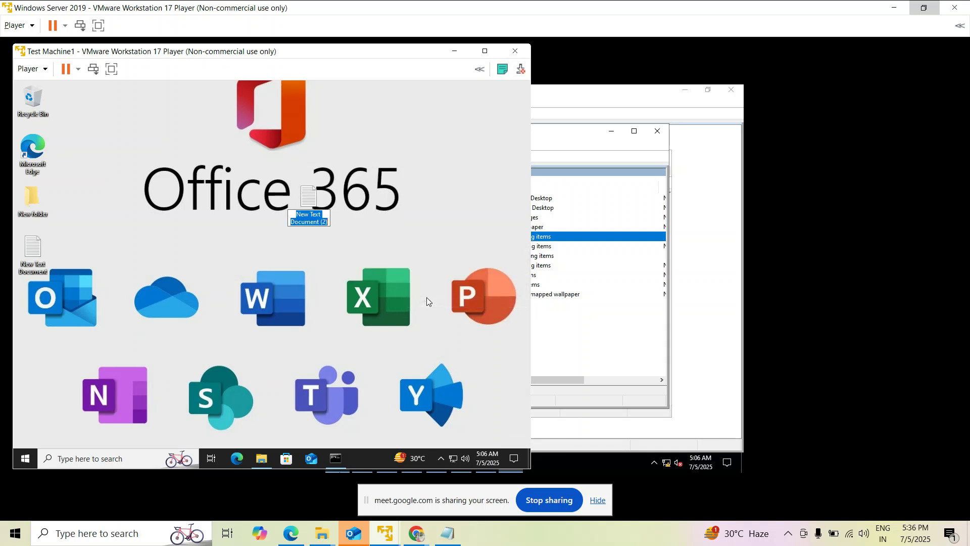
Open and close the empty New Text Document, then delete it.
{"action": "double_click", "coordinate": [308, 200]}
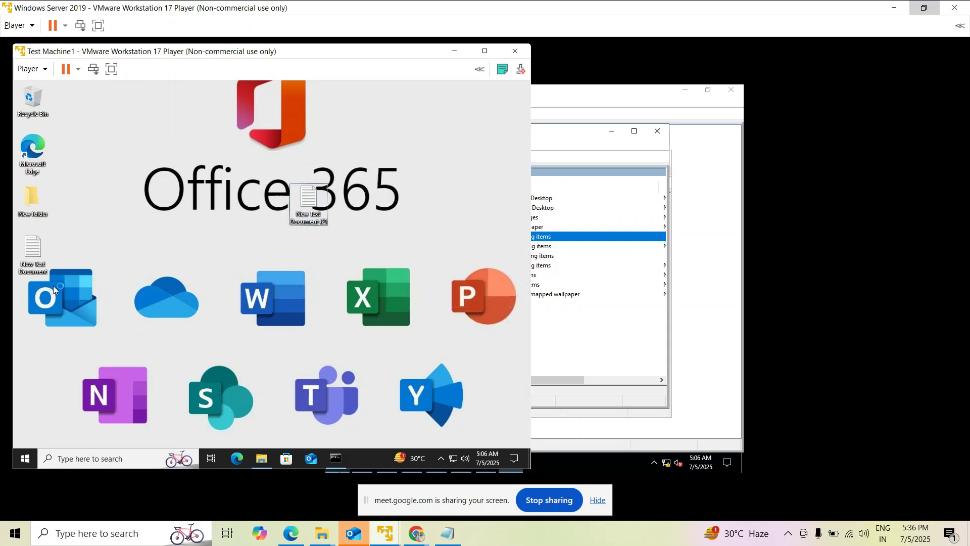
{"action": "left_click", "coordinate": [399, 103]}
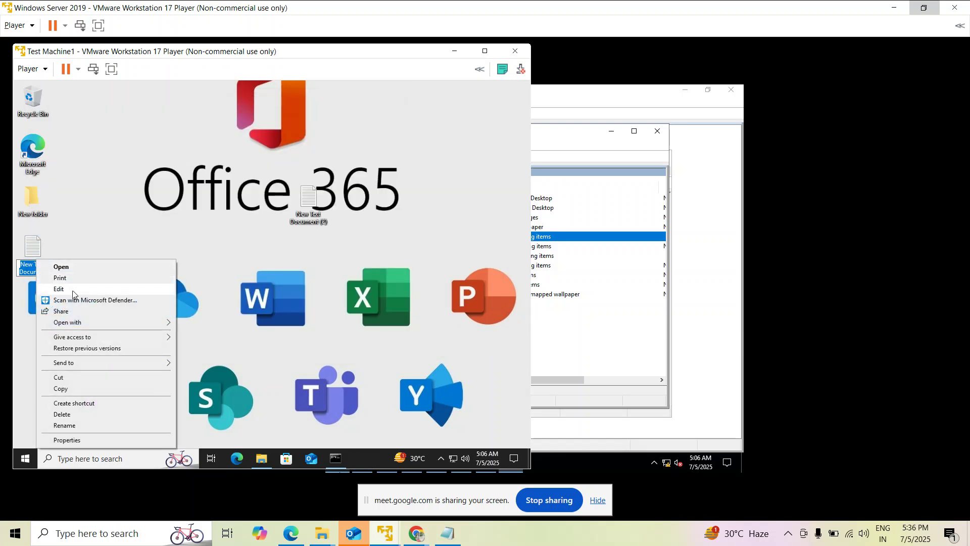
{"action": "left_click", "coordinate": [79, 244]}
{"action": "left_click", "coordinate": [32, 253]}
{"action": "right_click", "coordinate": [32, 253]}
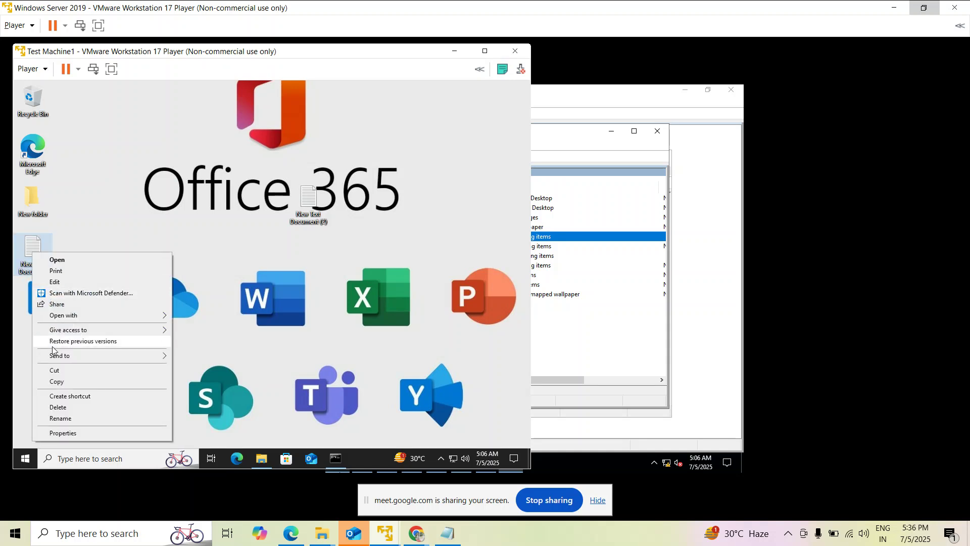
{"action": "left_click", "coordinate": [59, 409]}
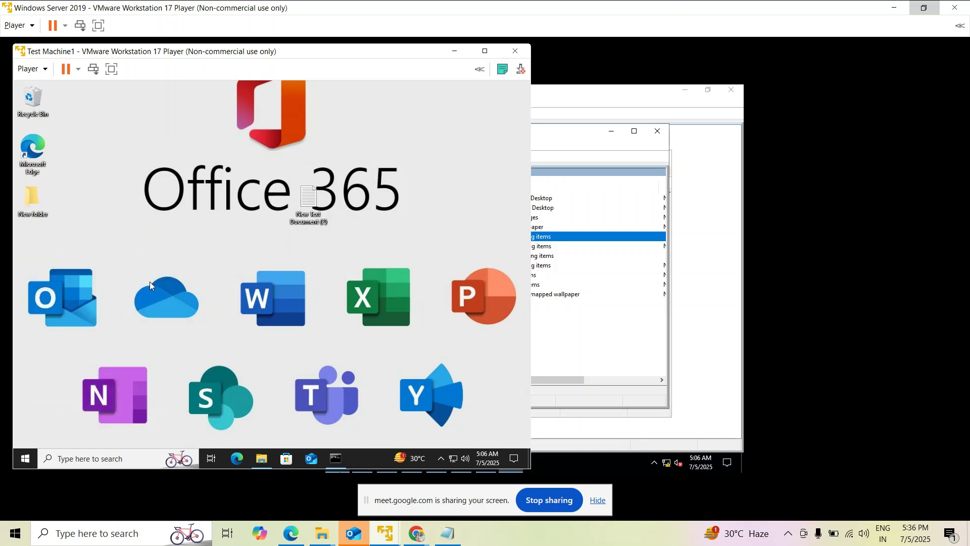
Refresh the desktop four times, then return to the Windows Server 2019 VM.
{"action": "right_click", "coordinate": [159, 204]}
{"action": "left_click", "coordinate": [187, 231]}
{"action": "right_click", "coordinate": [150, 213]}
{"action": "left_click", "coordinate": [154, 244]}
{"action": "right_click", "coordinate": [156, 229]}
{"action": "left_click", "coordinate": [185, 257]}
{"action": "right_click", "coordinate": [185, 252]}
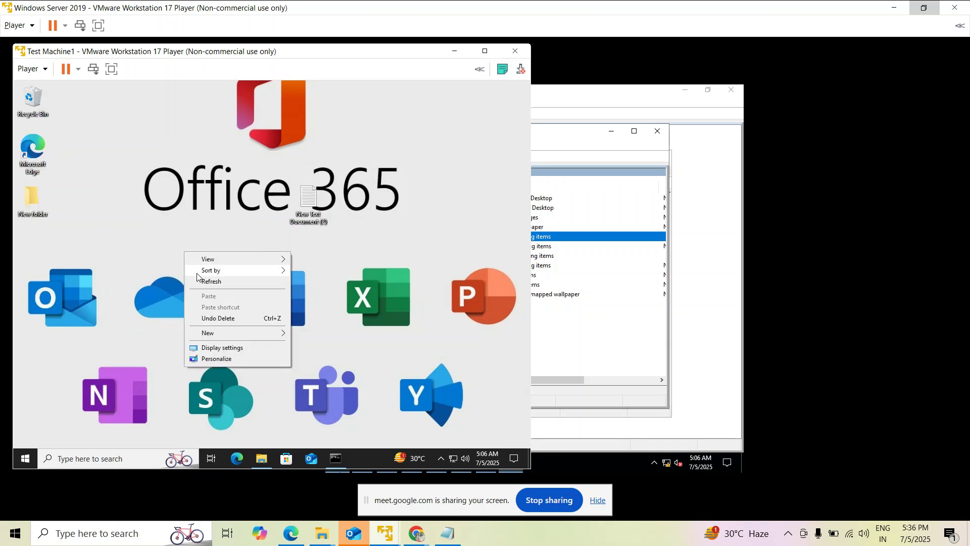
{"action": "left_click", "coordinate": [200, 282]}
{"action": "mouse_move", "coordinate": [389, 541]}
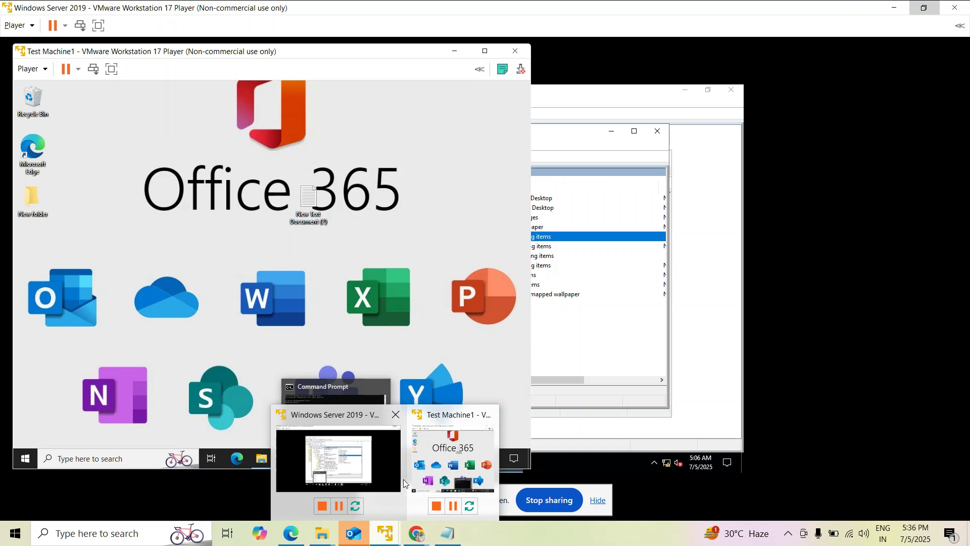
{"action": "left_click", "coordinate": [403, 479]}
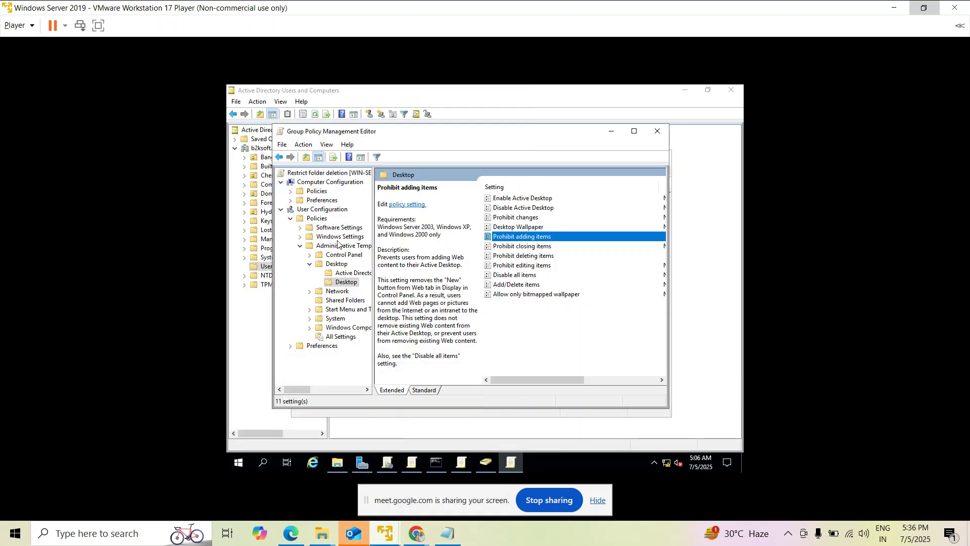
Expand Control Panel, widen the tree pane, and open Personalization's Load a specific theme policy.
{"action": "left_click", "coordinate": [310, 264]}
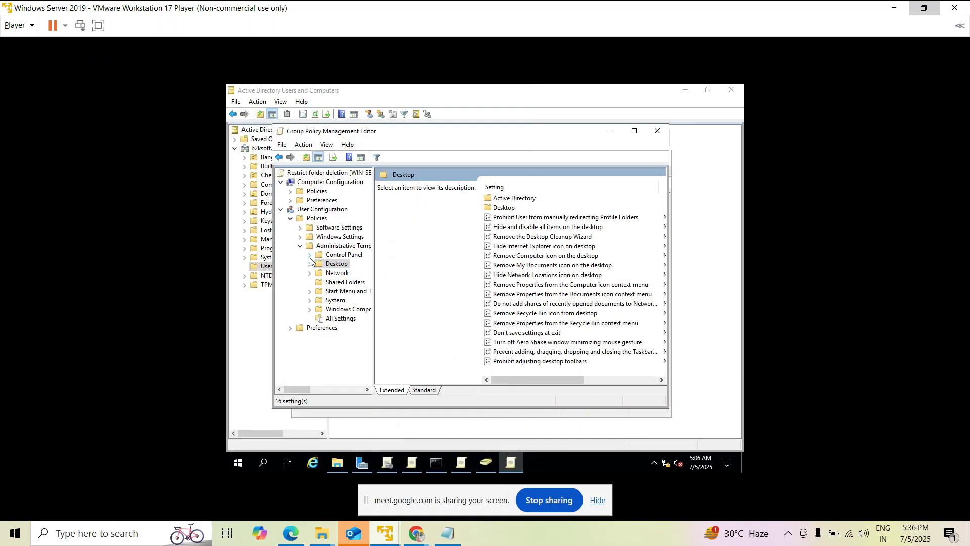
{"action": "left_click", "coordinate": [310, 256]}
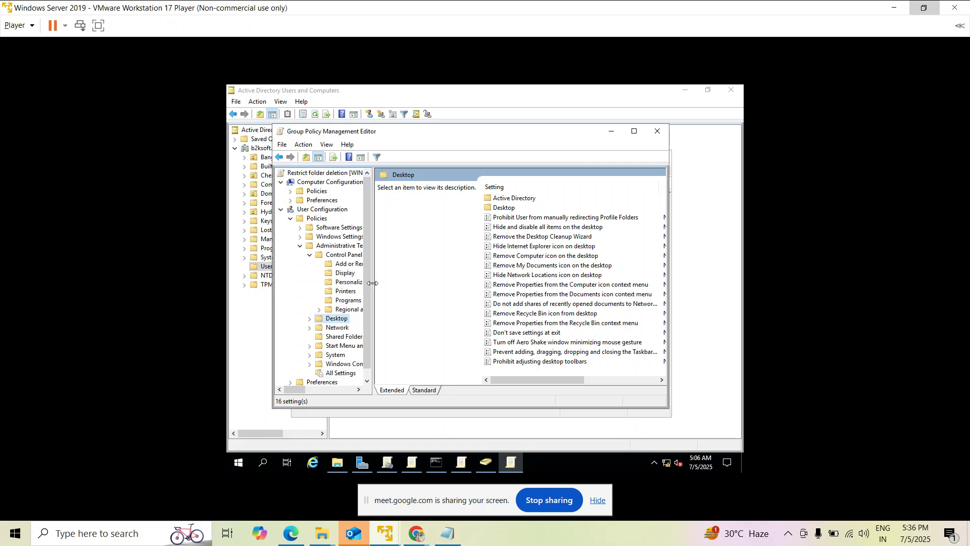
{"action": "left_click_drag", "start_coordinate": [373, 282], "coordinate": [425, 282]}
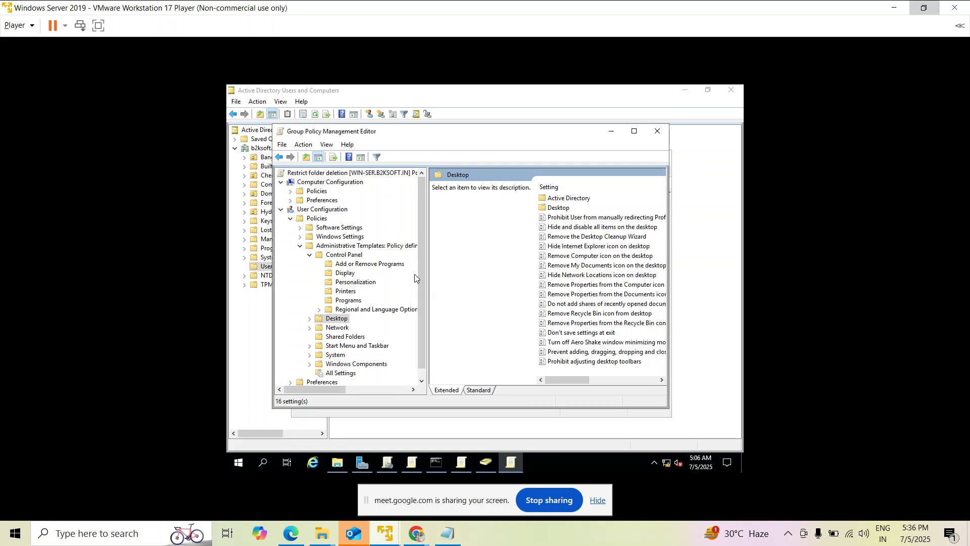
{"action": "left_click", "coordinate": [342, 276]}
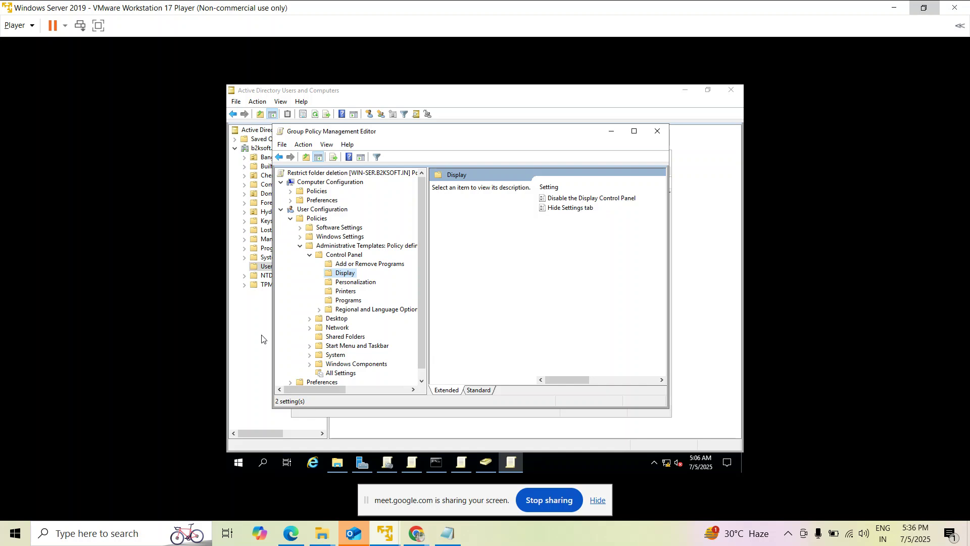
{"action": "left_click", "coordinate": [342, 287]}
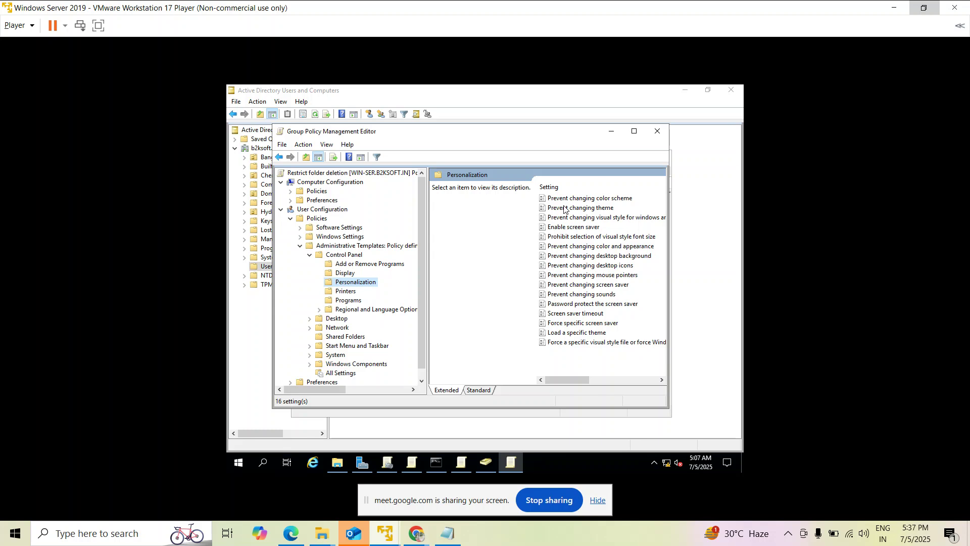
{"action": "left_click", "coordinate": [571, 334]}
Check Load a specific theme's Enabled and theme-file path options, close it unchanged, and minimize the editor.
{"action": "double_click", "coordinate": [571, 334]}
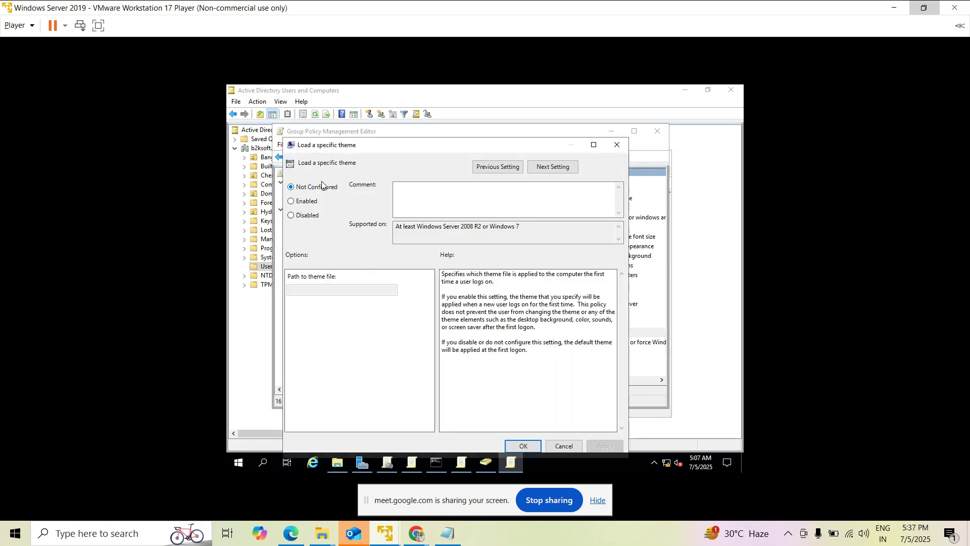
{"action": "left_click", "coordinate": [312, 200]}
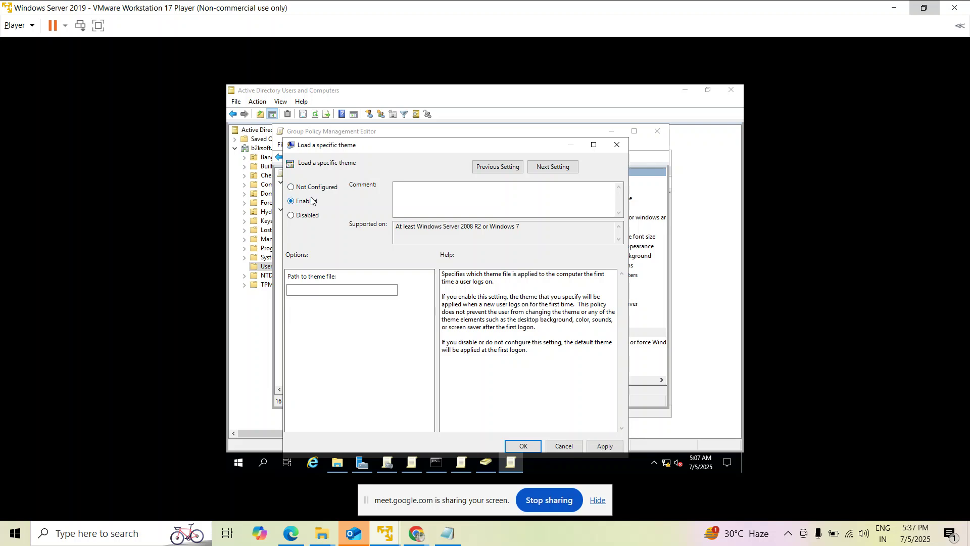
{"action": "left_click", "coordinate": [319, 290]}
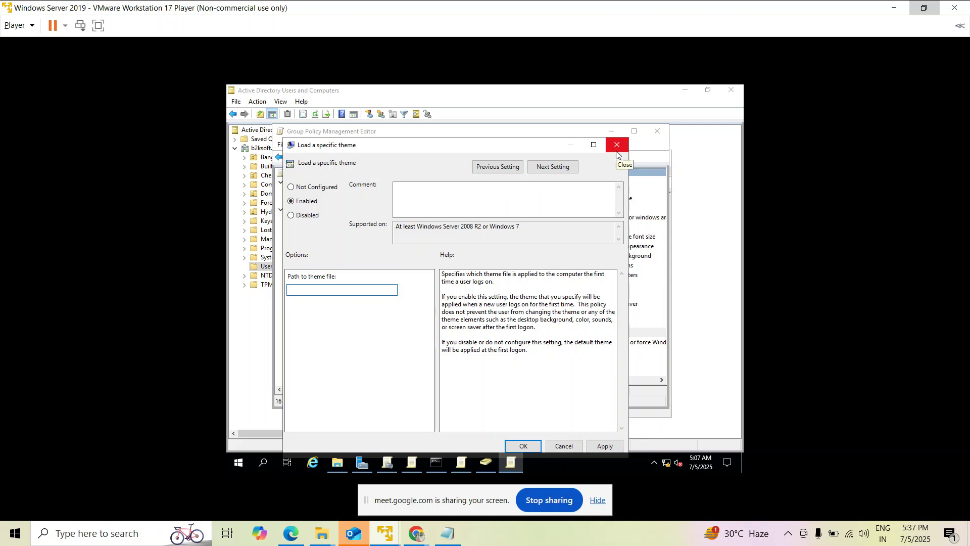
{"action": "left_click", "coordinate": [616, 145]}
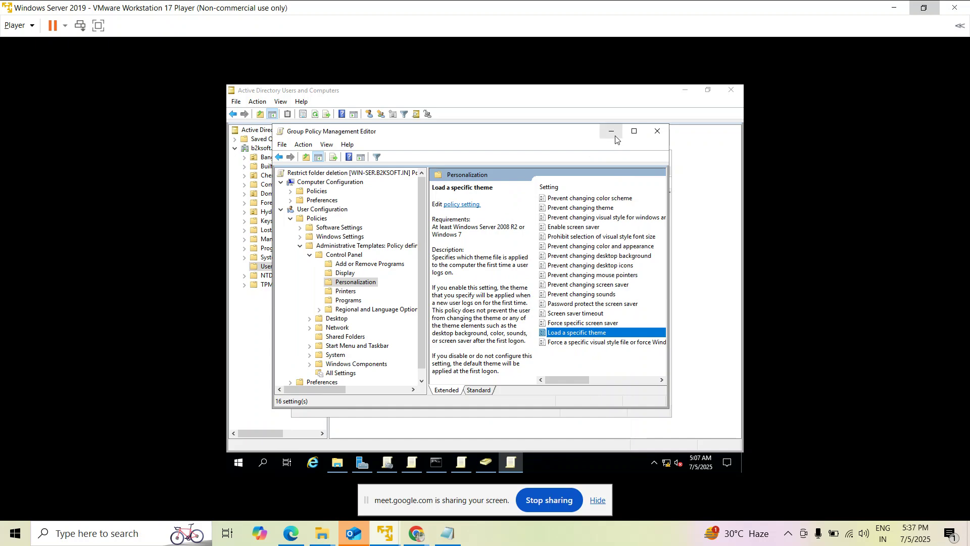
{"action": "left_click", "coordinate": [616, 138]}
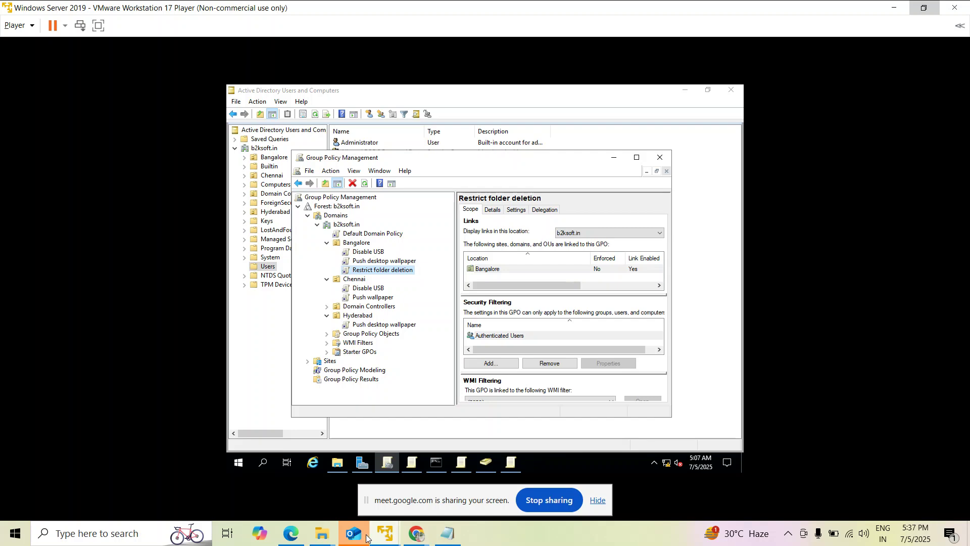
Look at Test Machine1, return to the server VM, and restore the Group Policy Management Editor.
{"action": "mouse_move", "coordinate": [384, 535]}
{"action": "left_click", "coordinate": [427, 466]}
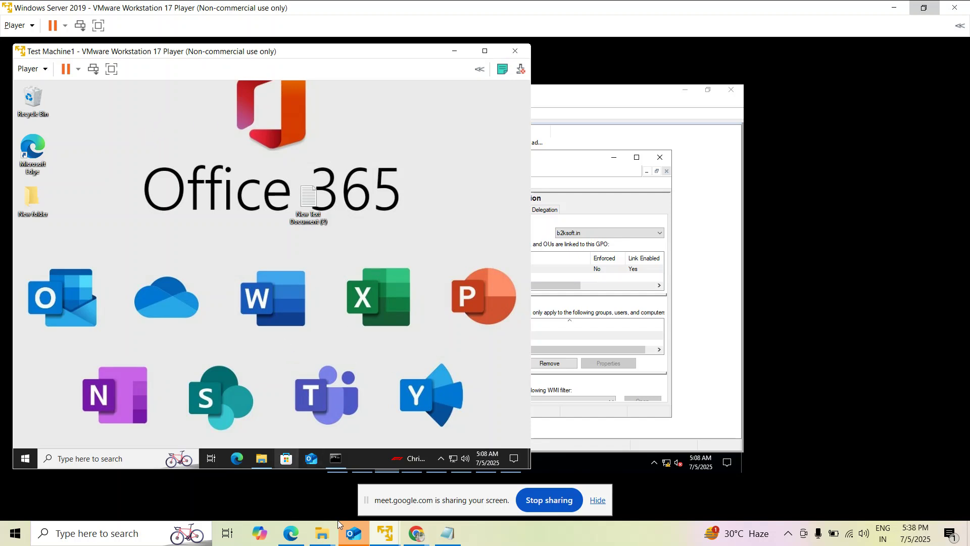
{"action": "mouse_move", "coordinate": [382, 534]}
{"action": "left_click", "coordinate": [366, 477]}
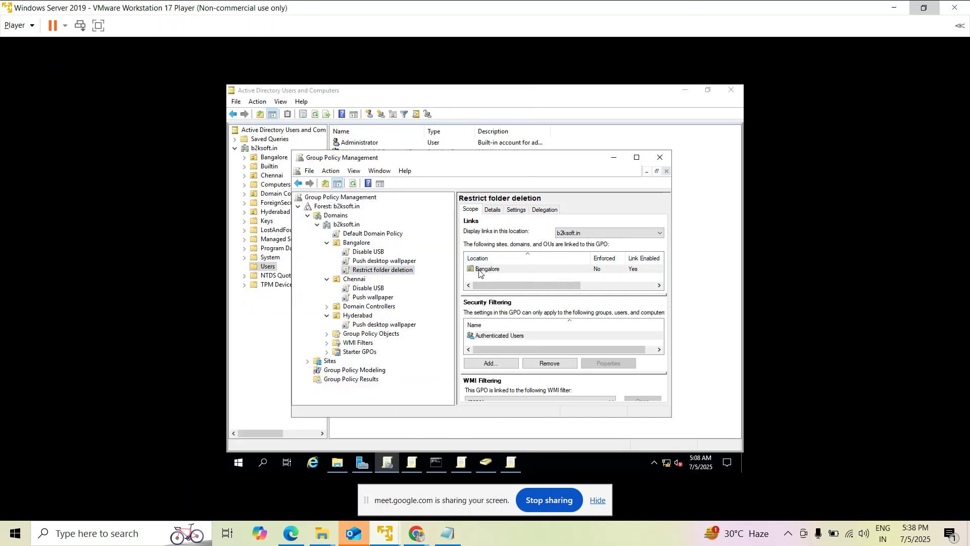
{"action": "left_click", "coordinate": [486, 269]}
{"action": "left_click", "coordinate": [511, 463]}
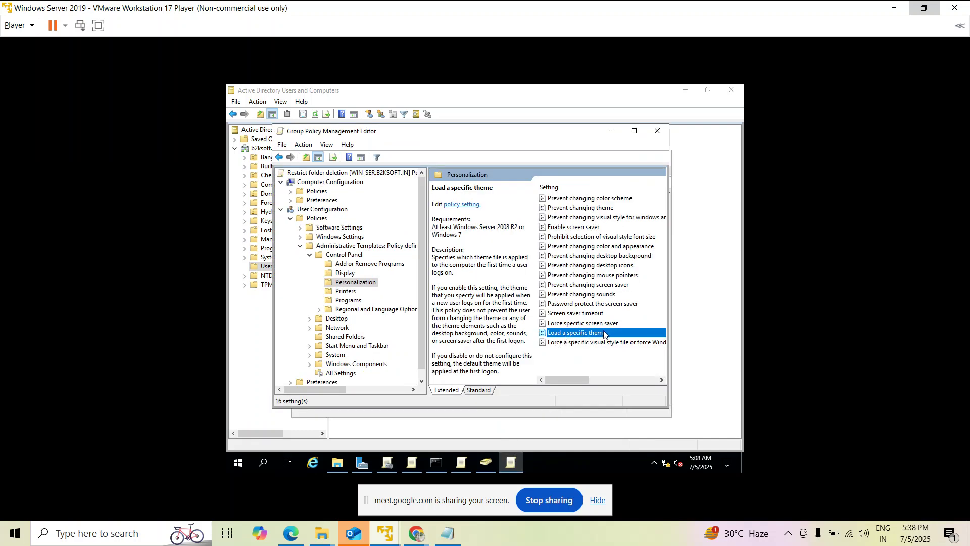
Read the Force specific screen saver and Prevent changing theme descriptions, then list Control Panel > Programs settings.
{"action": "left_click", "coordinate": [558, 327]}
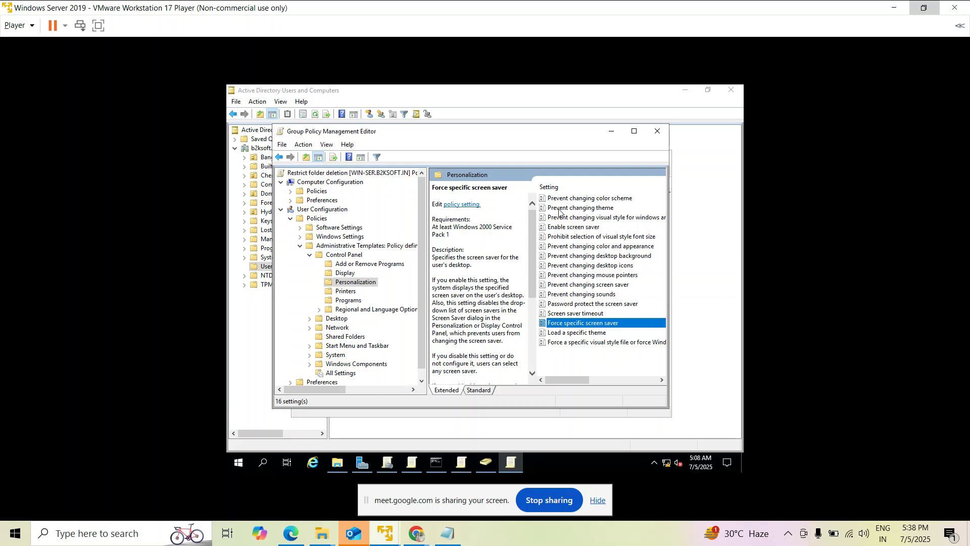
{"action": "left_click", "coordinate": [596, 209]}
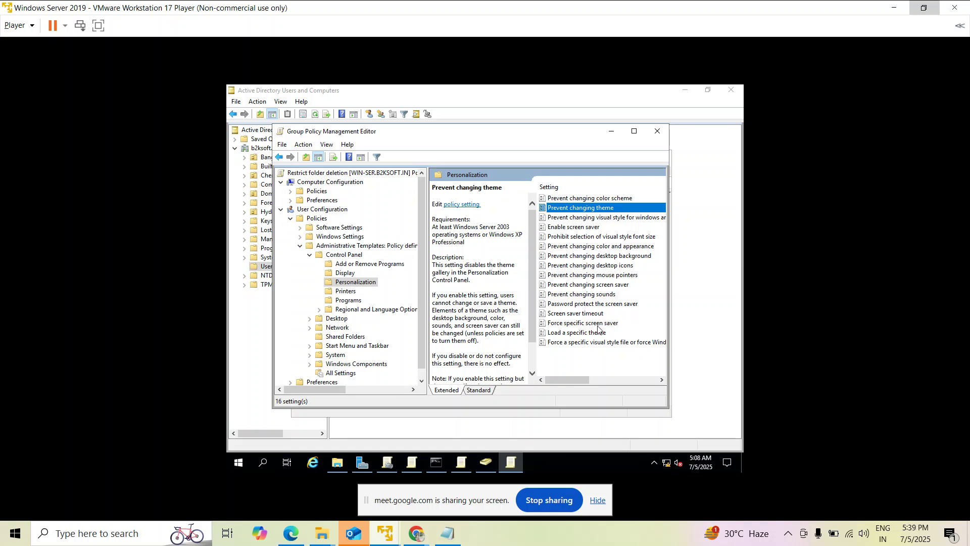
{"action": "left_click", "coordinate": [349, 300]}
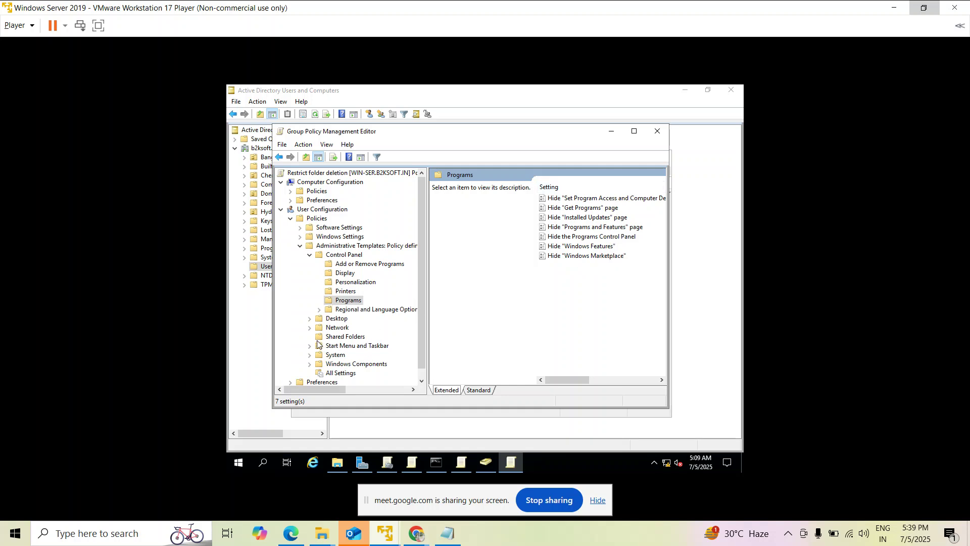
Open Network > Network Connections and widen the editor to read all 22 setting names.
{"action": "left_click", "coordinate": [310, 327]}
{"action": "scroll", "coordinate": [375, 324], "scroll_direction": "down", "scroll_amount": 1}
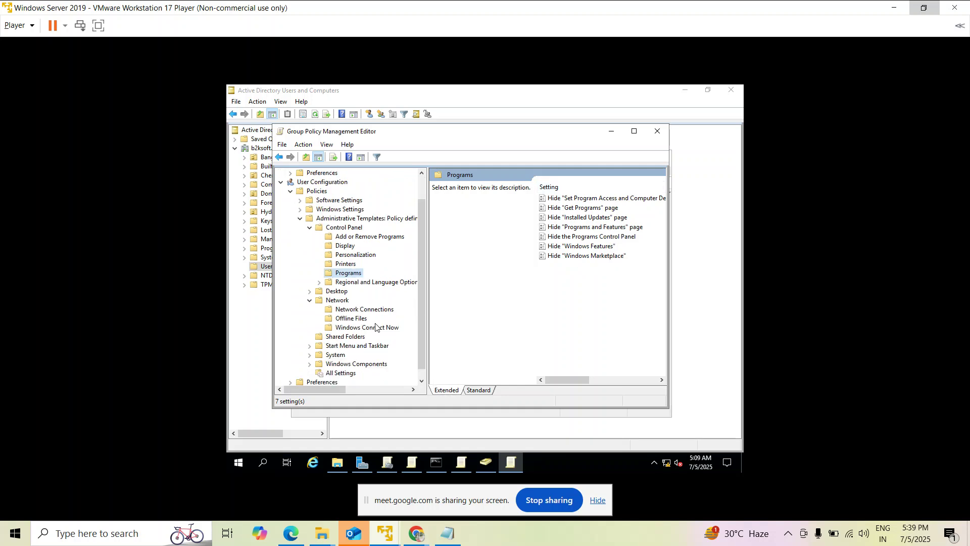
{"action": "left_click", "coordinate": [373, 310]}
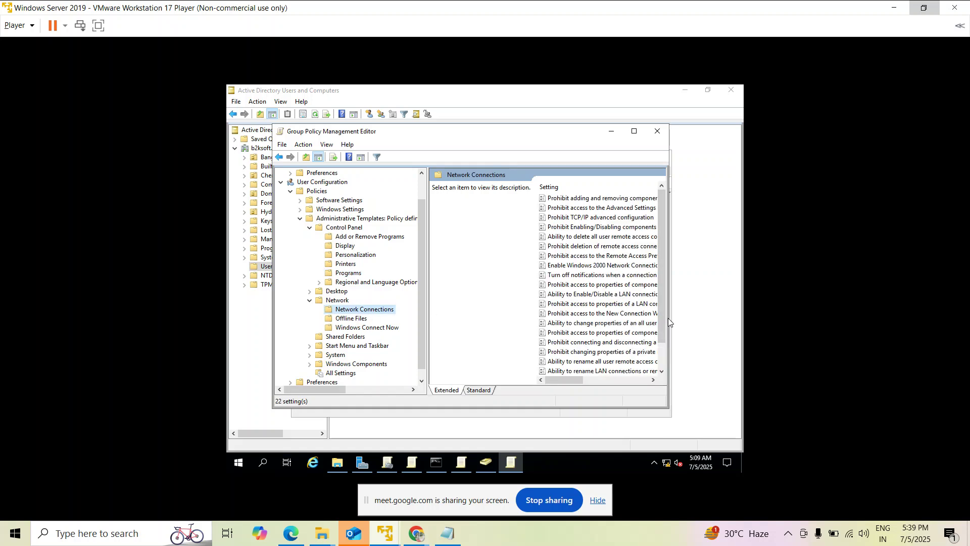
{"action": "left_click_drag", "start_coordinate": [670, 319], "coordinate": [731, 320]}
{"action": "left_click_drag", "start_coordinate": [563, 378], "coordinate": [550, 382]}
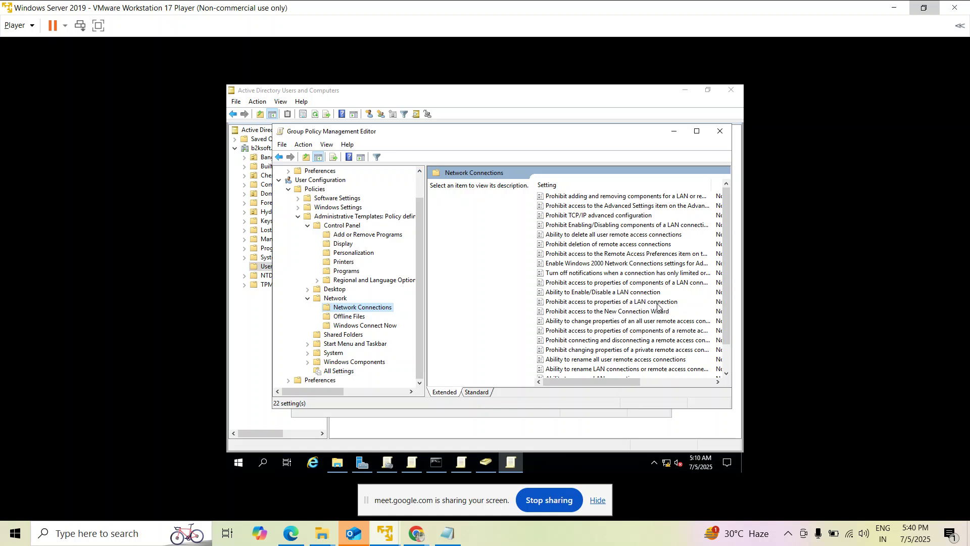
{"action": "scroll", "coordinate": [662, 284], "scroll_direction": "down", "scroll_amount": 1}
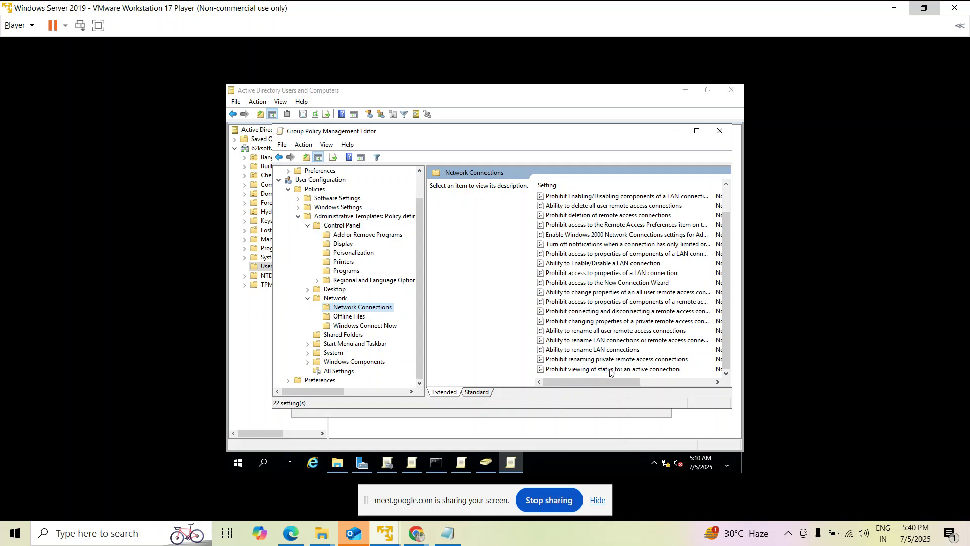
{"action": "scroll", "coordinate": [643, 292], "scroll_direction": "up", "scroll_amount": 1}
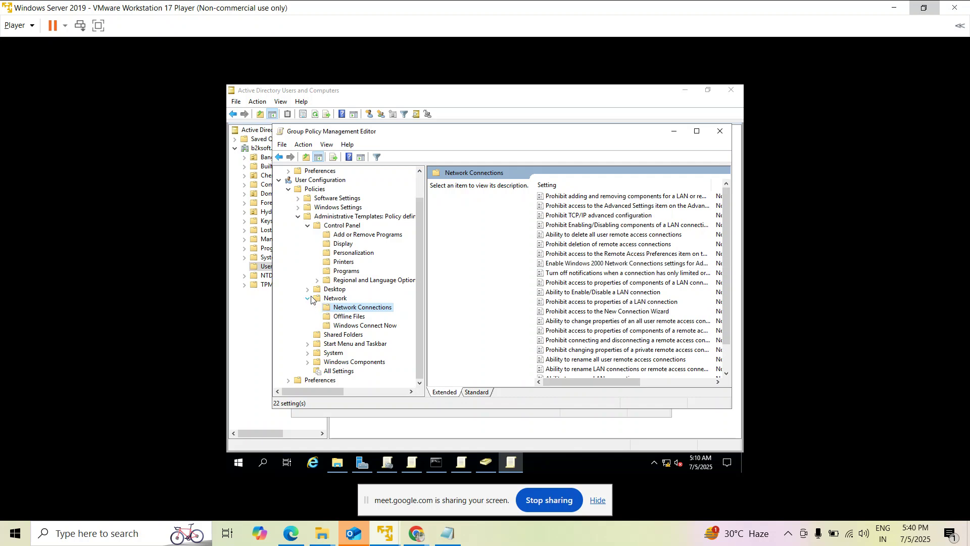
Browse System's Driver Installation, Group Policy and Logon settings, then collapse User Configuration > Policies.
{"action": "left_click", "coordinate": [308, 353]}
{"action": "scroll", "coordinate": [340, 338], "scroll_direction": "down", "scroll_amount": 1}
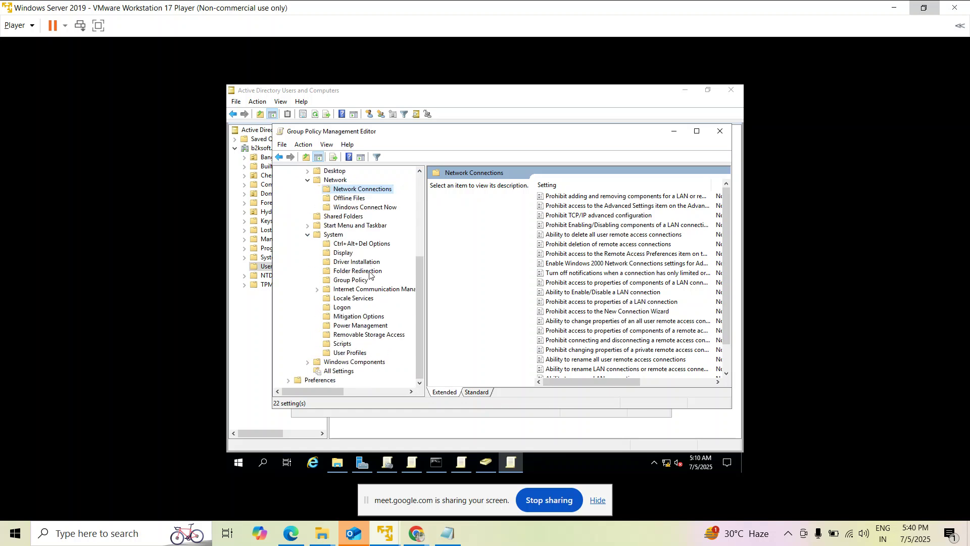
{"action": "left_click", "coordinate": [355, 262]}
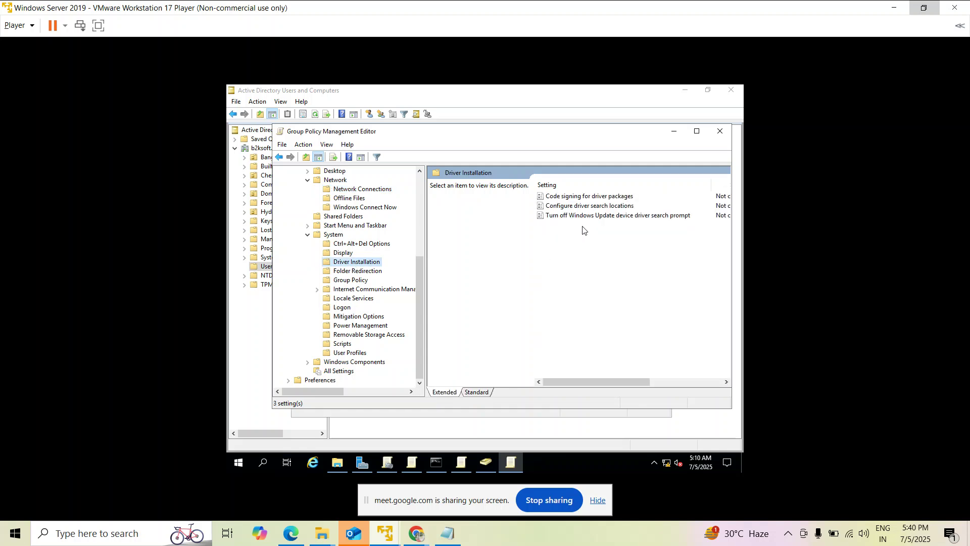
{"action": "left_click_drag", "start_coordinate": [589, 383], "coordinate": [559, 382]}
{"action": "left_click", "coordinate": [342, 281]}
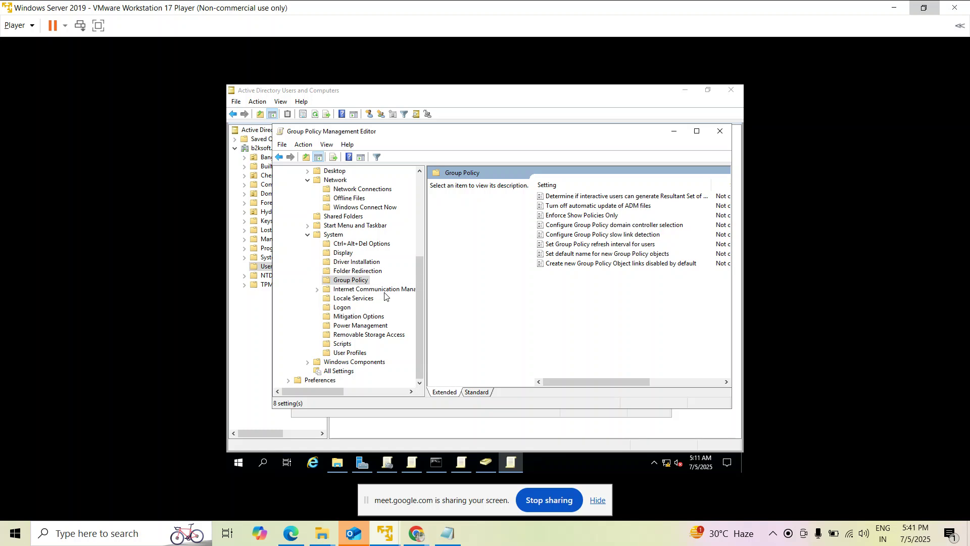
{"action": "left_click", "coordinate": [341, 308]}
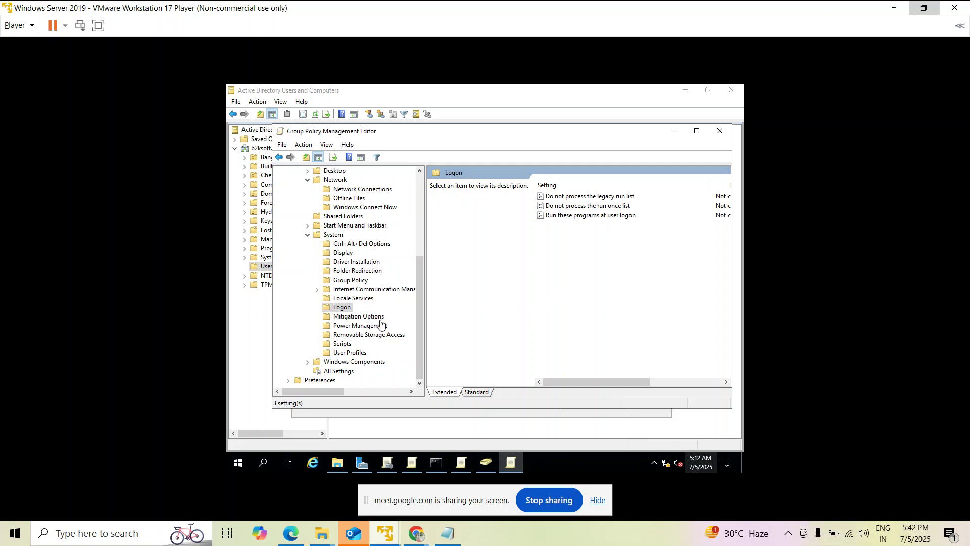
{"action": "left_click_drag", "start_coordinate": [420, 301], "coordinate": [423, 205]}
{"action": "left_click", "coordinate": [289, 217]}
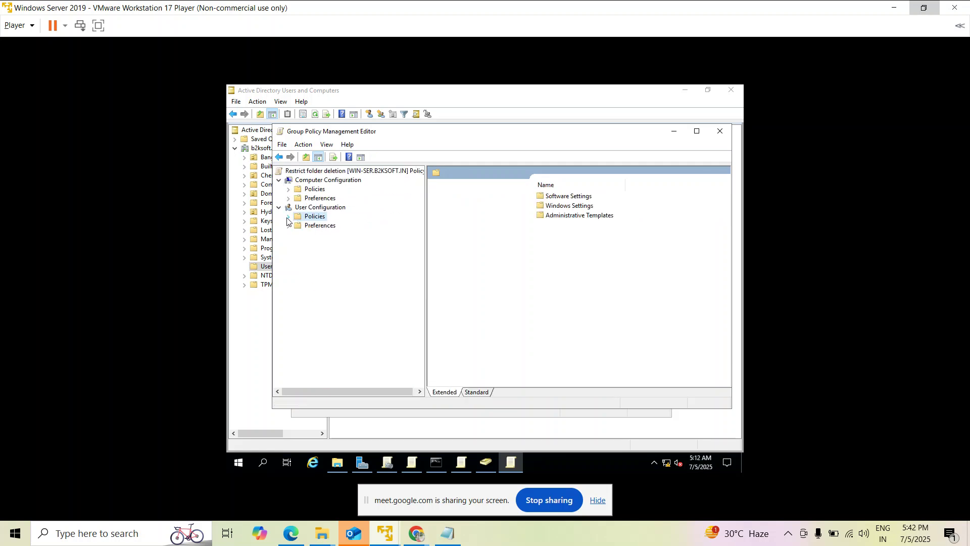
Expand Computer Configuration > Administrative Templates > Control Panel and open Regional and Language Options.
{"action": "left_click", "coordinate": [288, 189]}
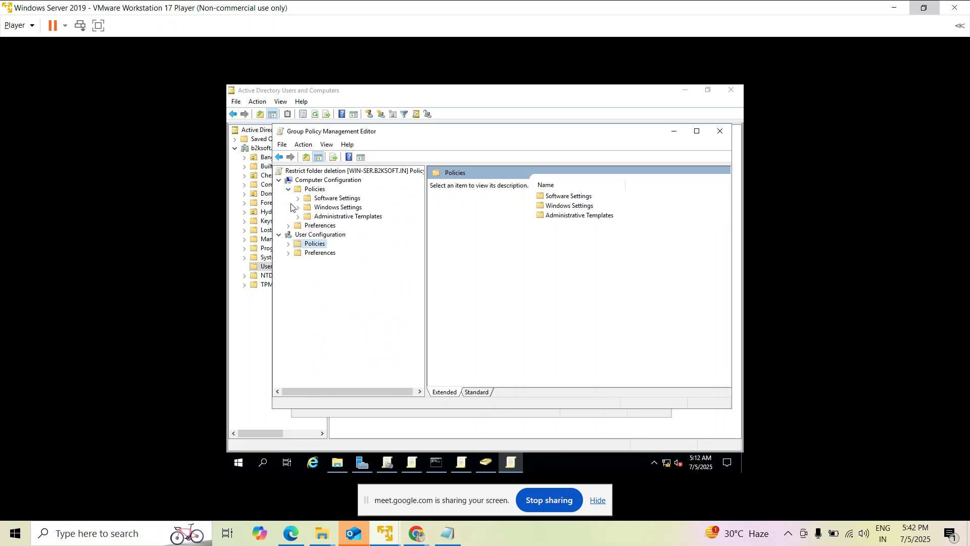
{"action": "left_click", "coordinate": [298, 217]}
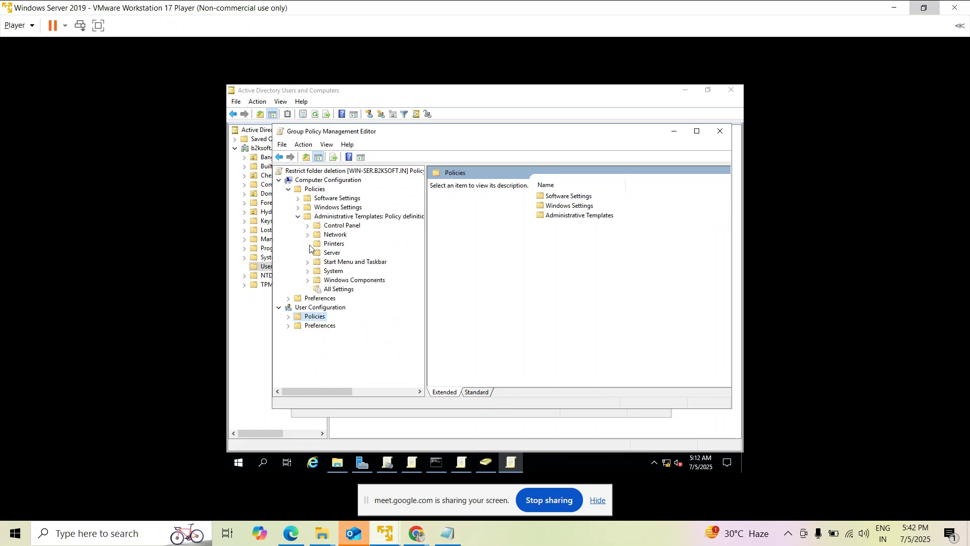
{"action": "left_click", "coordinate": [309, 226]}
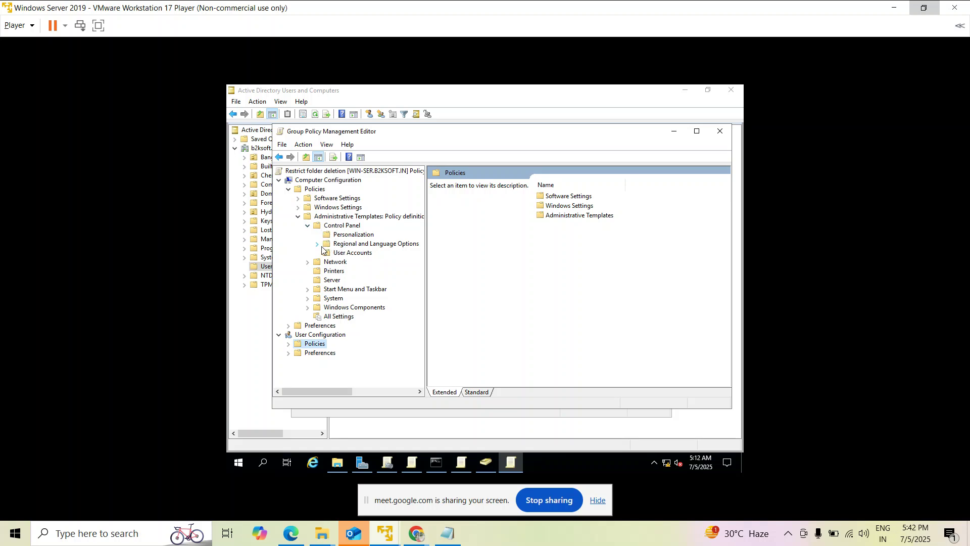
{"action": "left_click", "coordinate": [327, 245]}
{"action": "left_click", "coordinate": [317, 244]}
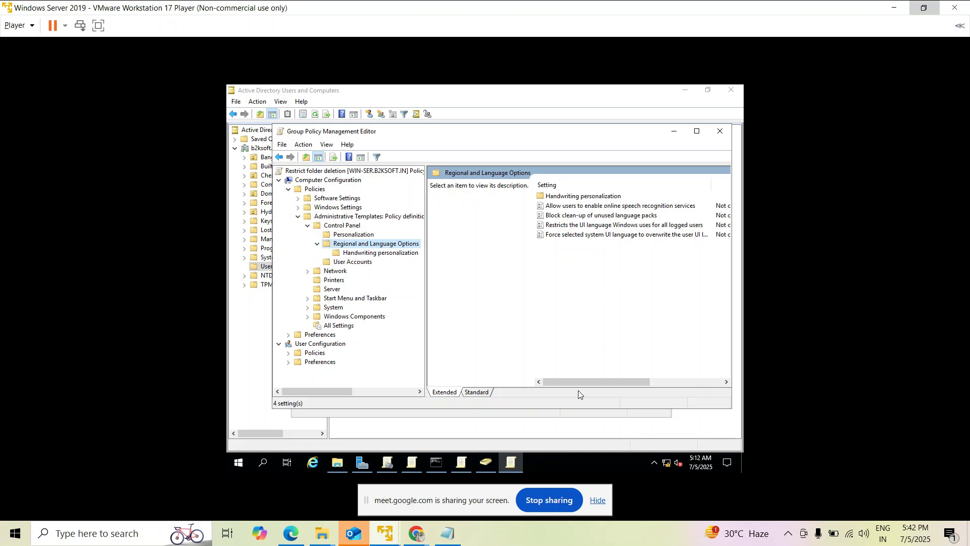
{"action": "left_click_drag", "start_coordinate": [579, 382], "coordinate": [559, 379]}
{"action": "left_click", "coordinate": [579, 200]}
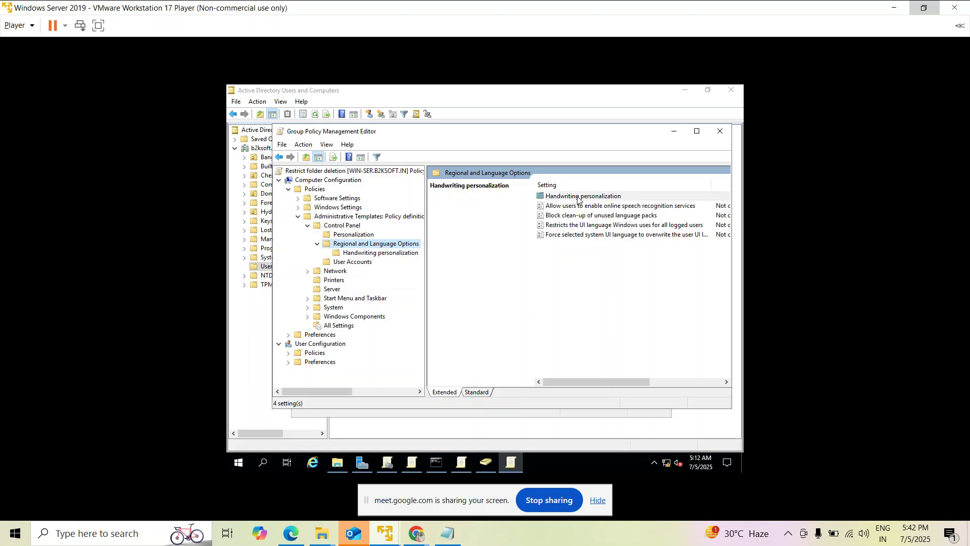
{"action": "double_click", "coordinate": [578, 197]}
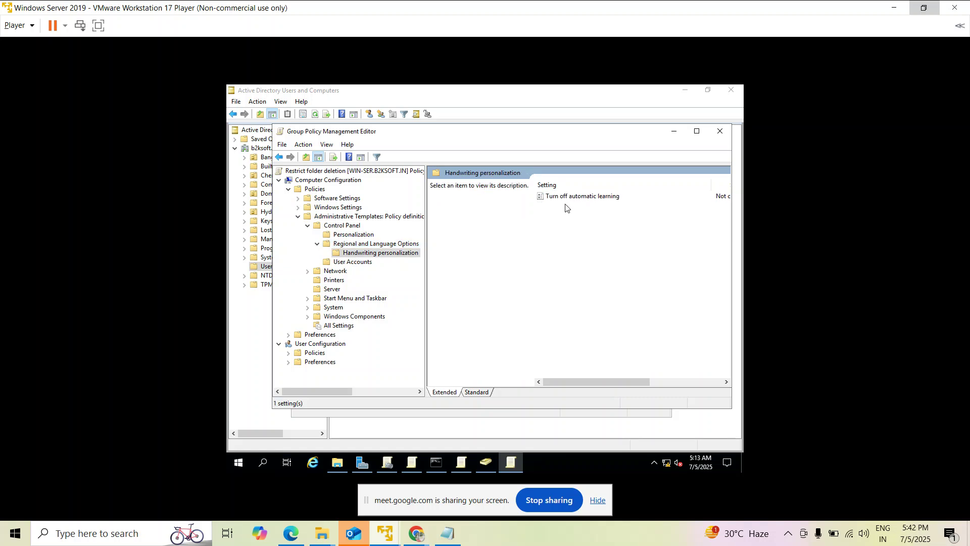
{"action": "left_click", "coordinate": [349, 246]}
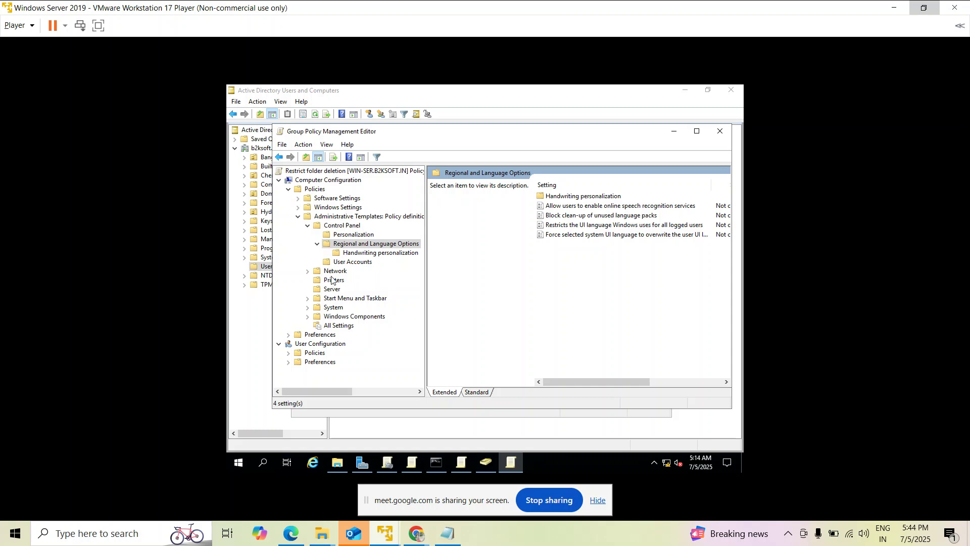
List the 34 computer-side Printers policy settings and scroll through them.
{"action": "left_click", "coordinate": [333, 280]}
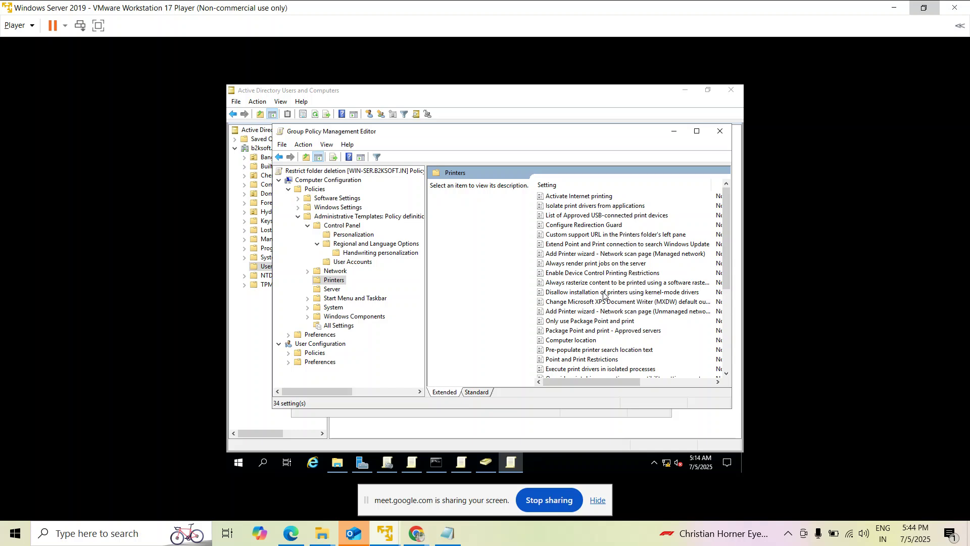
{"action": "scroll", "coordinate": [604, 301], "scroll_direction": "down", "scroll_amount": 4}
{"action": "scroll", "coordinate": [603, 331], "scroll_direction": "down", "scroll_amount": 1}
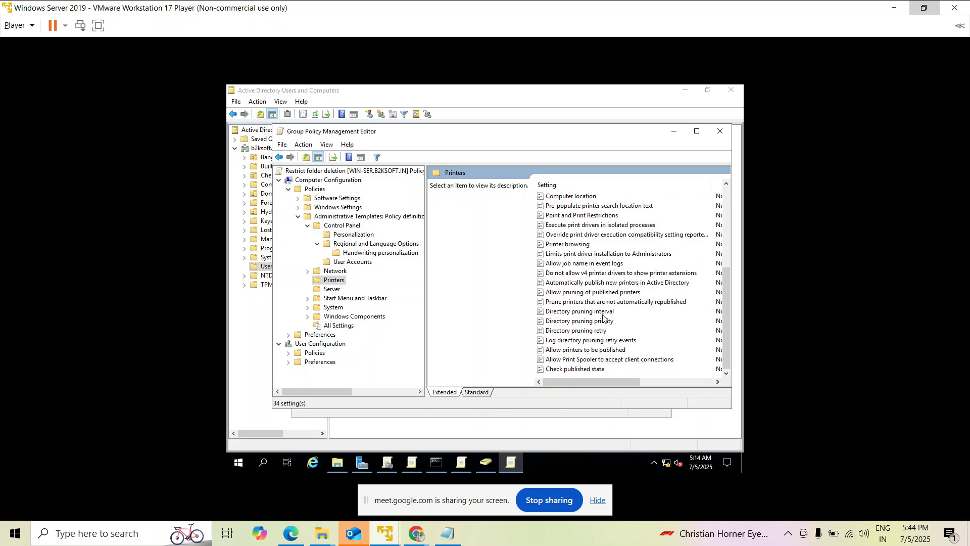
{"action": "scroll", "coordinate": [601, 300], "scroll_direction": "up", "scroll_amount": 1}
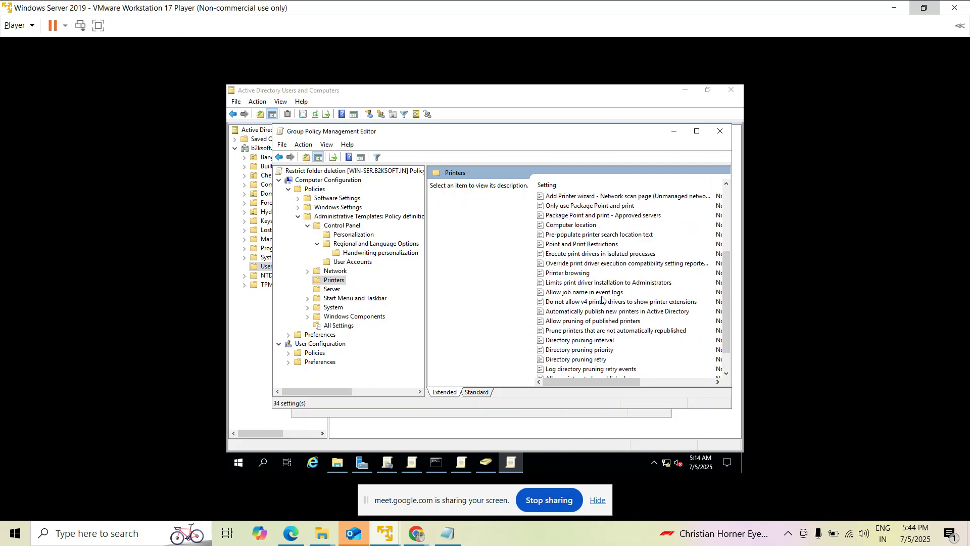
{"action": "scroll", "coordinate": [601, 298], "scroll_direction": "up", "scroll_amount": 4}
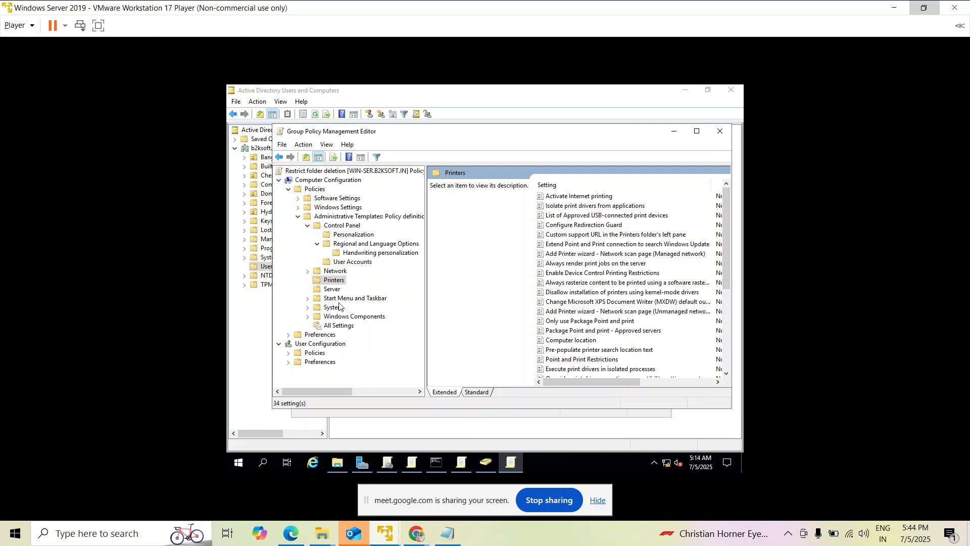
Expand Windows Components and show the Camera policy folder.
{"action": "left_click", "coordinate": [307, 317]}
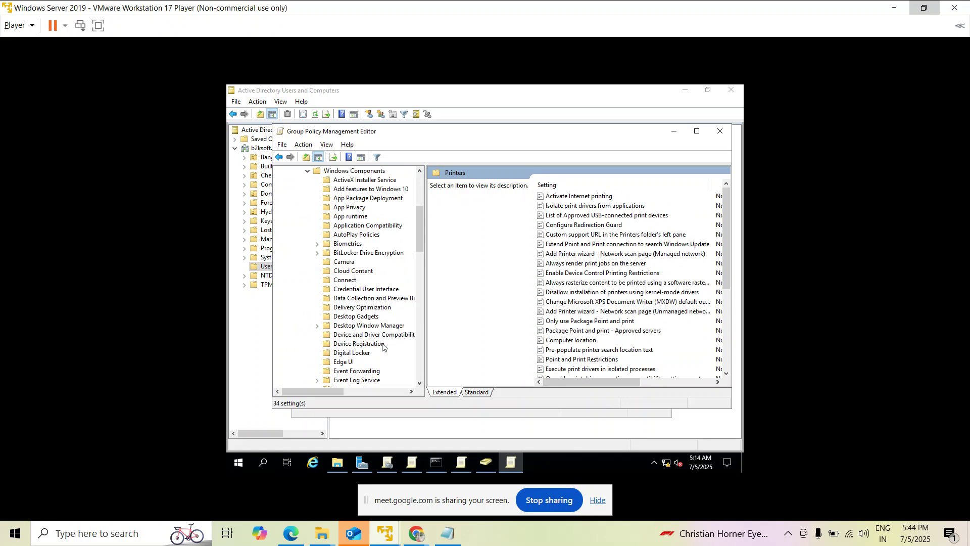
{"action": "scroll", "coordinate": [382, 345], "scroll_direction": "up", "scroll_amount": 1}
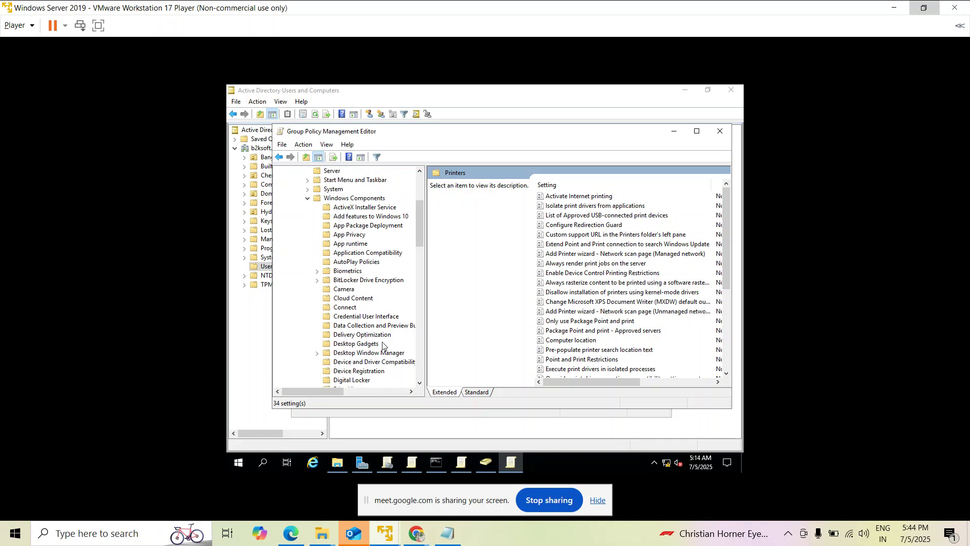
{"action": "scroll", "coordinate": [383, 345], "scroll_direction": "up", "scroll_amount": 1}
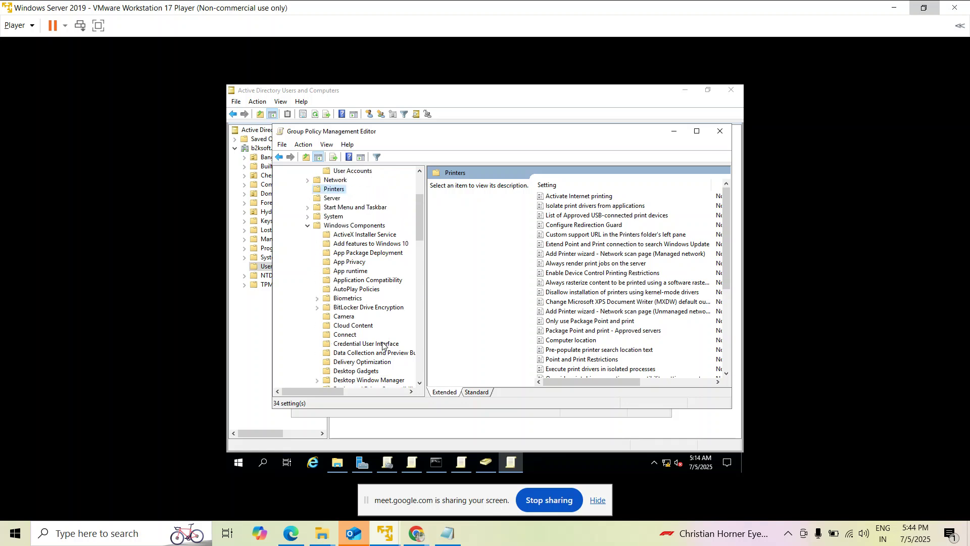
{"action": "scroll", "coordinate": [382, 346], "scroll_direction": "up", "scroll_amount": 2}
{"action": "scroll", "coordinate": [383, 346], "scroll_direction": "up", "scroll_amount": 1}
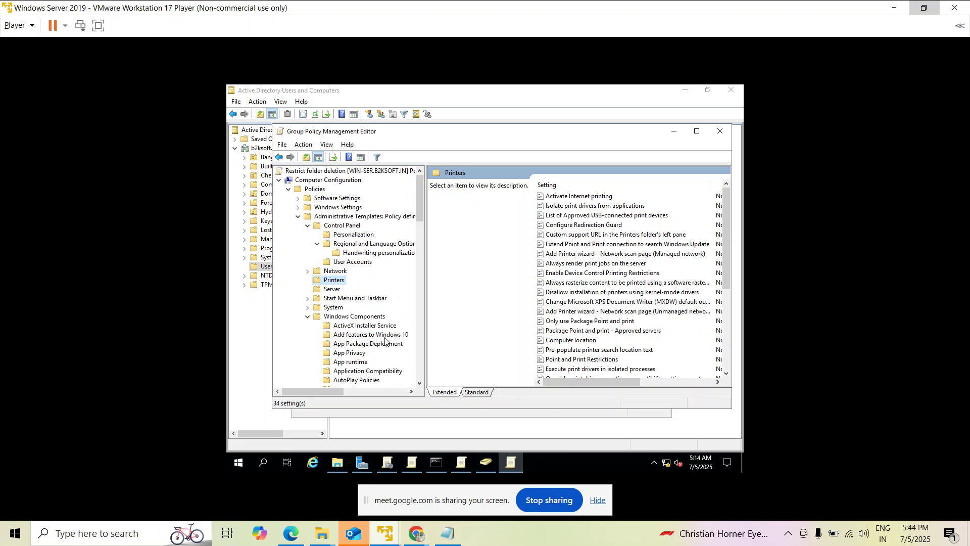
{"action": "scroll", "coordinate": [385, 340], "scroll_direction": "down", "scroll_amount": 1}
{"action": "scroll", "coordinate": [352, 357], "scroll_direction": "down", "scroll_amount": 1}
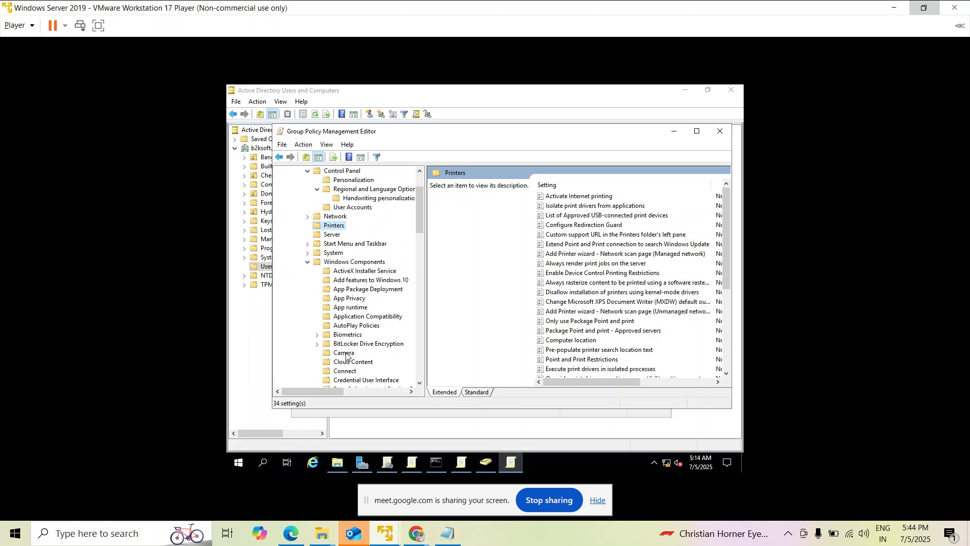
{"action": "left_click", "coordinate": [345, 353]}
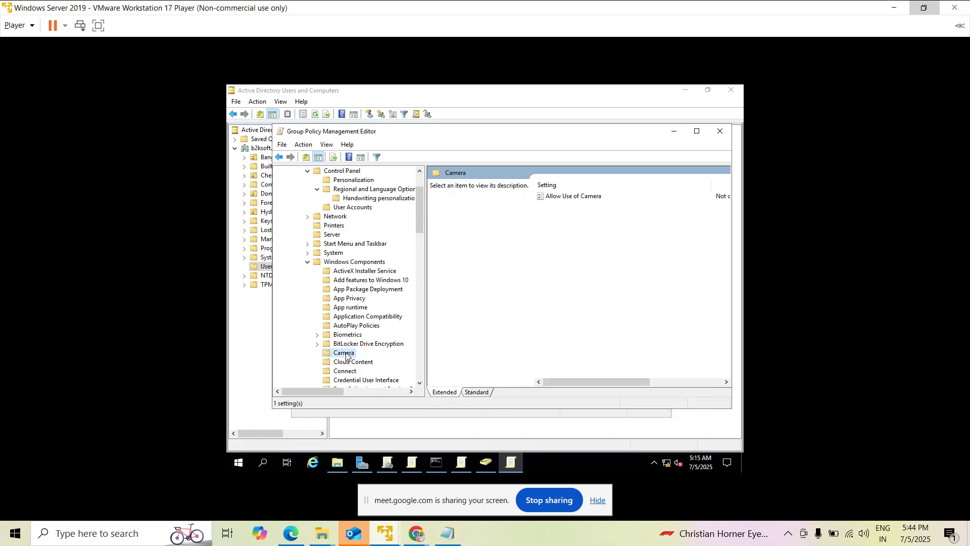
Open Allow Use of Camera, select Enabled, then close its window.
{"action": "left_click", "coordinate": [587, 200]}
{"action": "double_click", "coordinate": [587, 201]}
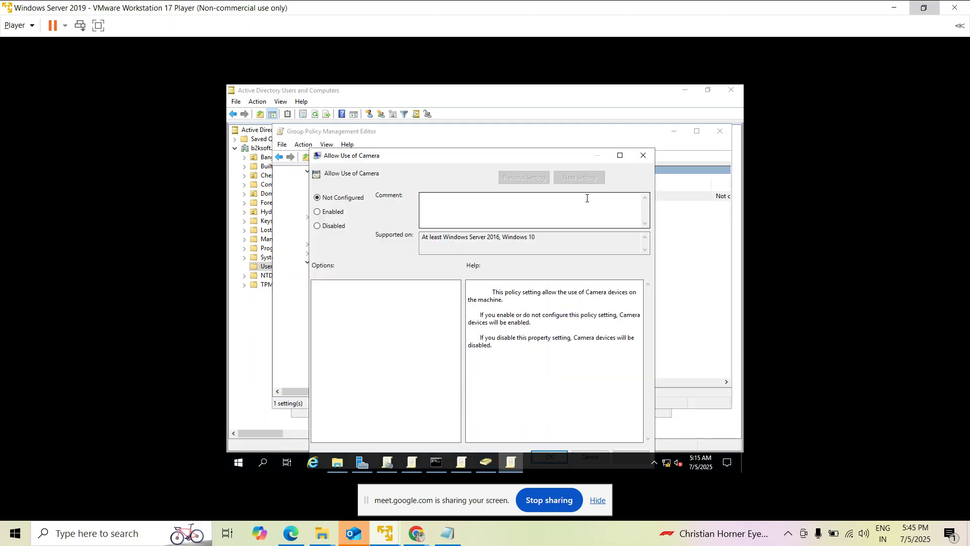
{"action": "left_click", "coordinate": [339, 216]}
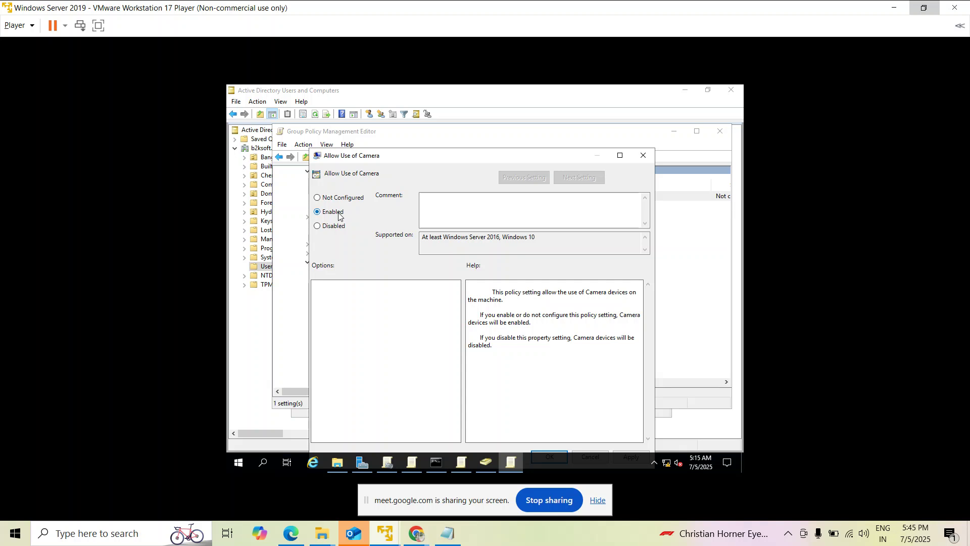
{"action": "left_click_drag", "start_coordinate": [471, 158], "coordinate": [466, 116]}
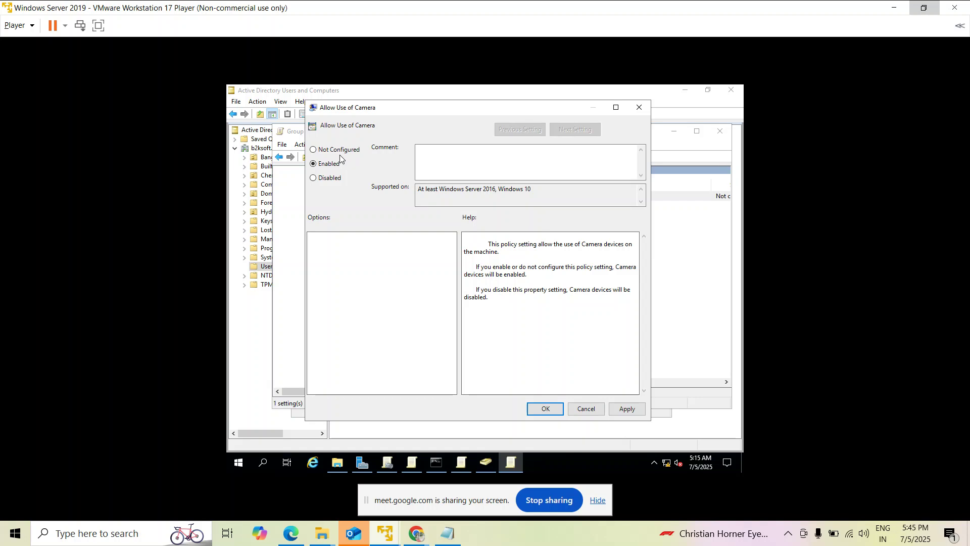
{"action": "left_click", "coordinate": [638, 111]}
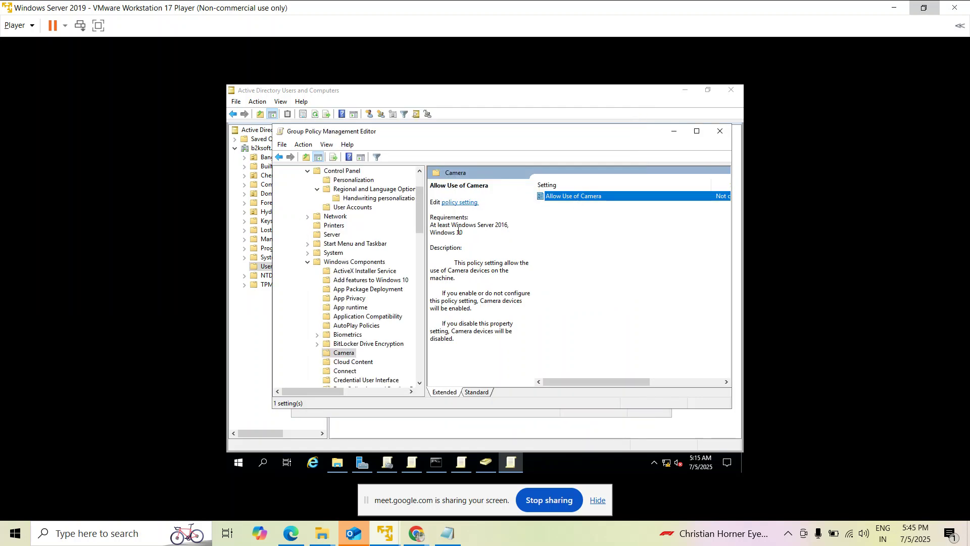
Select BitLocker Drive Encryption under Windows Components to list its 10 settings.
{"action": "left_click", "coordinate": [354, 344]}
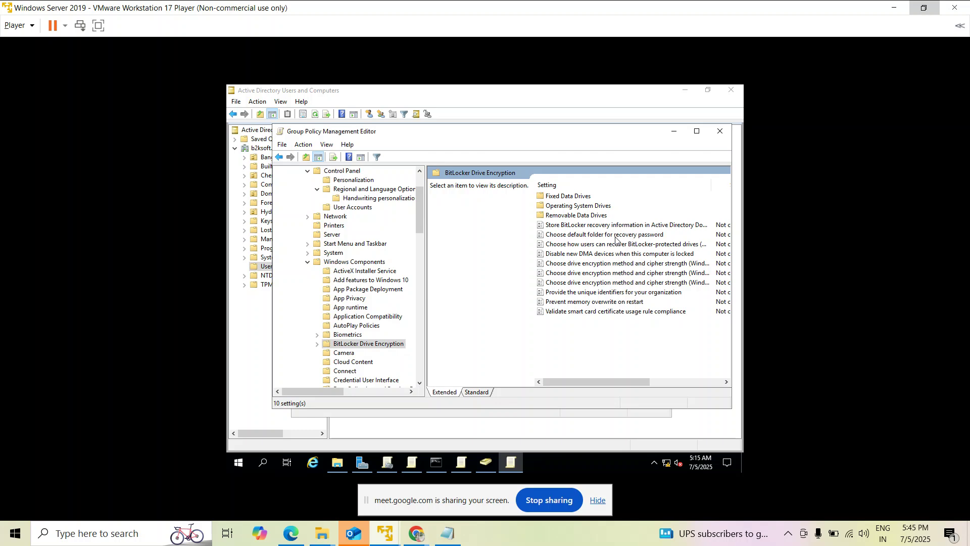
Open Choose default folder for recovery password, select Enabled and the folder path field, then close it.
{"action": "double_click", "coordinate": [616, 235]}
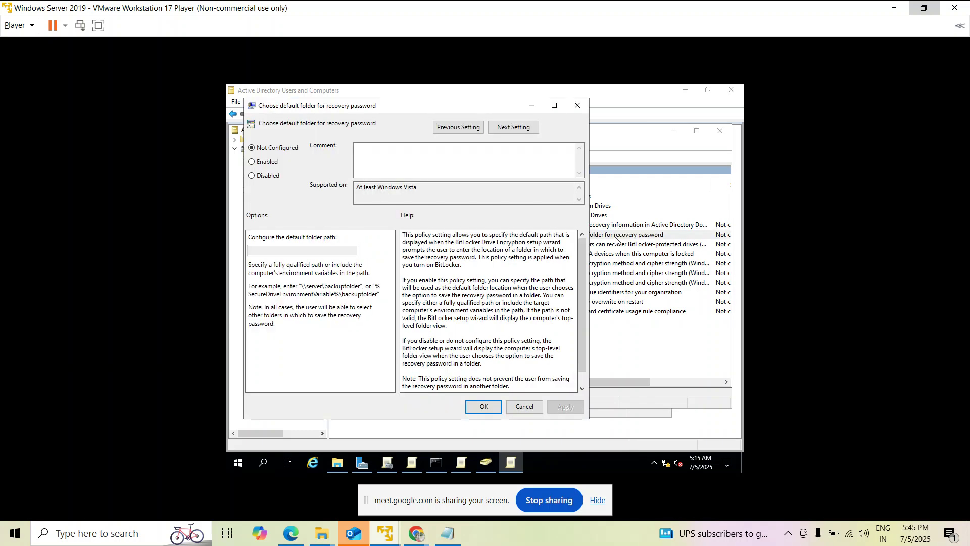
{"action": "left_click", "coordinate": [265, 163]}
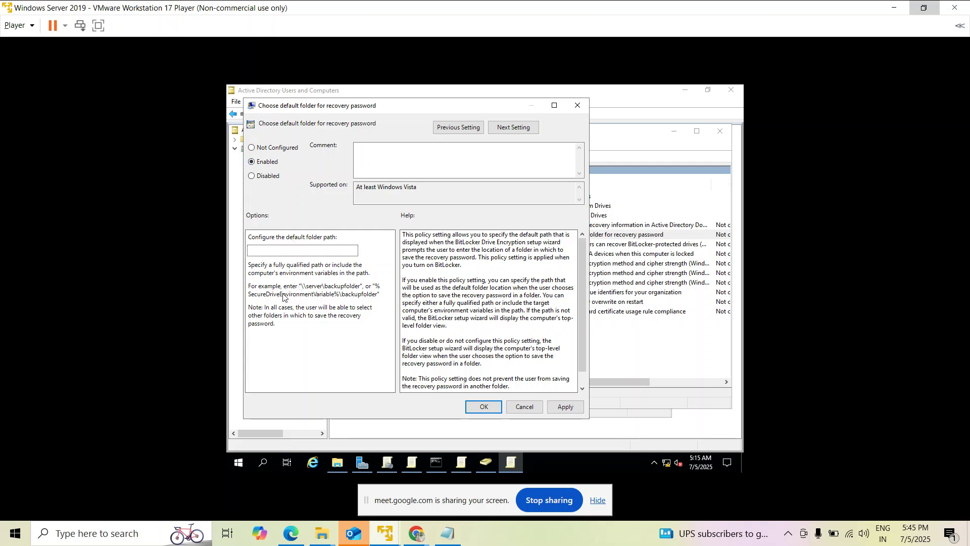
{"action": "left_click", "coordinate": [289, 251]}
{"action": "left_click", "coordinate": [581, 103]}
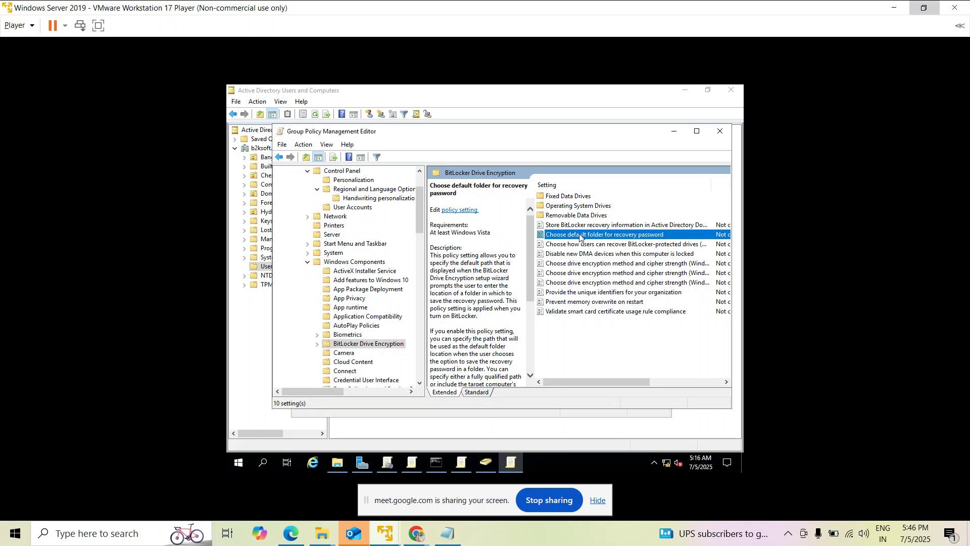
Go past Desktop Window Manager to Event Viewer, listing its Events.asp program, parameters and URL settings.
{"action": "scroll", "coordinate": [380, 311], "scroll_direction": "down", "scroll_amount": 1}
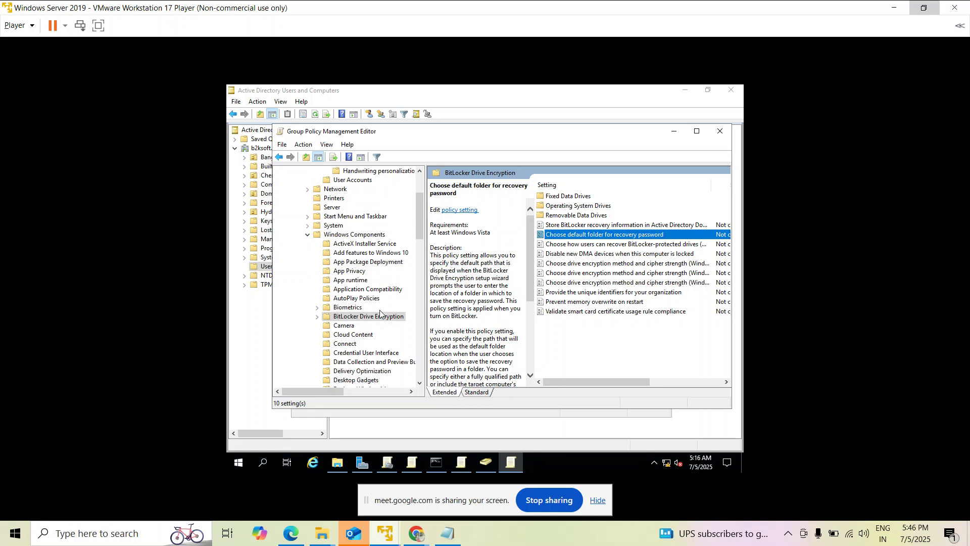
{"action": "scroll", "coordinate": [380, 310], "scroll_direction": "down", "scroll_amount": 1}
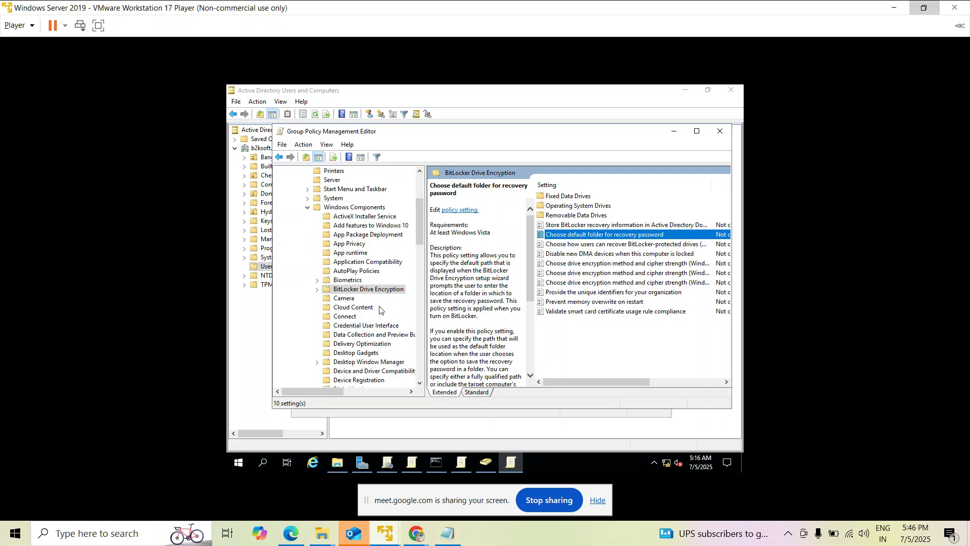
{"action": "scroll", "coordinate": [380, 310], "scroll_direction": "down", "scroll_amount": 1}
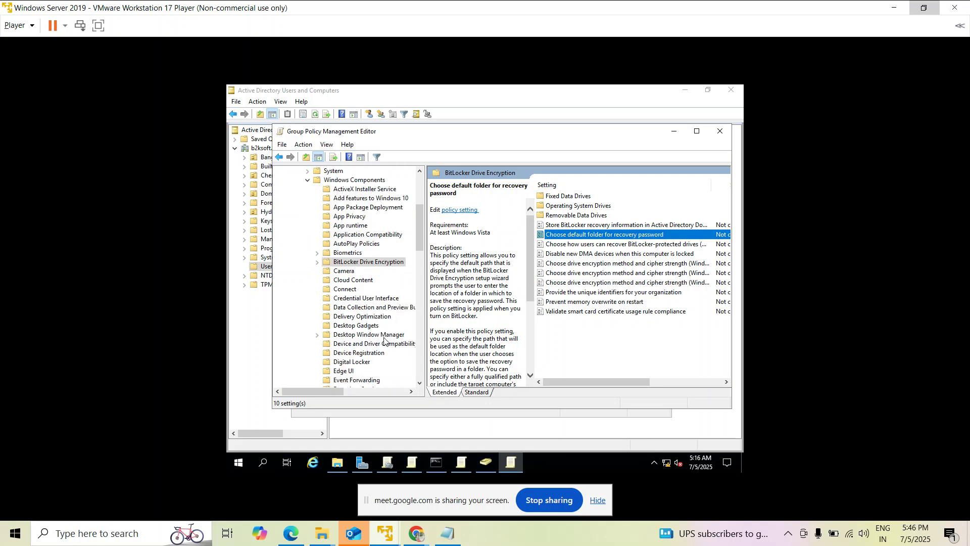
{"action": "scroll", "coordinate": [384, 339], "scroll_direction": "down", "scroll_amount": 1}
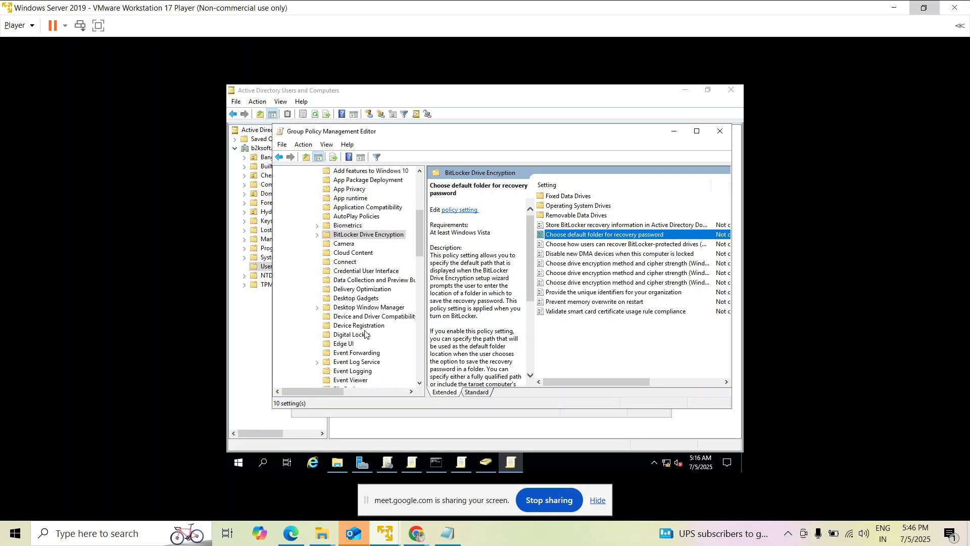
{"action": "left_click", "coordinate": [348, 310]}
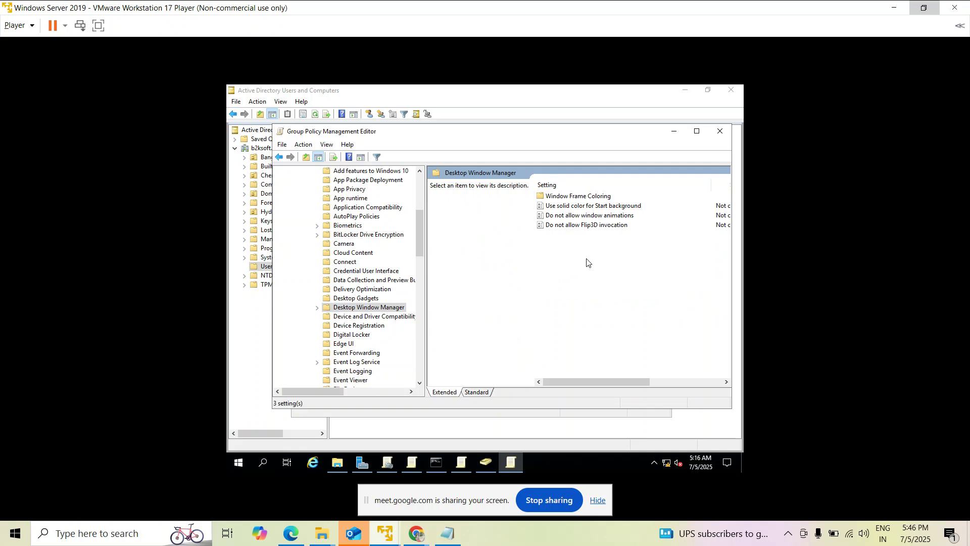
{"action": "scroll", "coordinate": [364, 302], "scroll_direction": "down", "scroll_amount": 1}
{"action": "scroll", "coordinate": [373, 311], "scroll_direction": "down", "scroll_amount": 1}
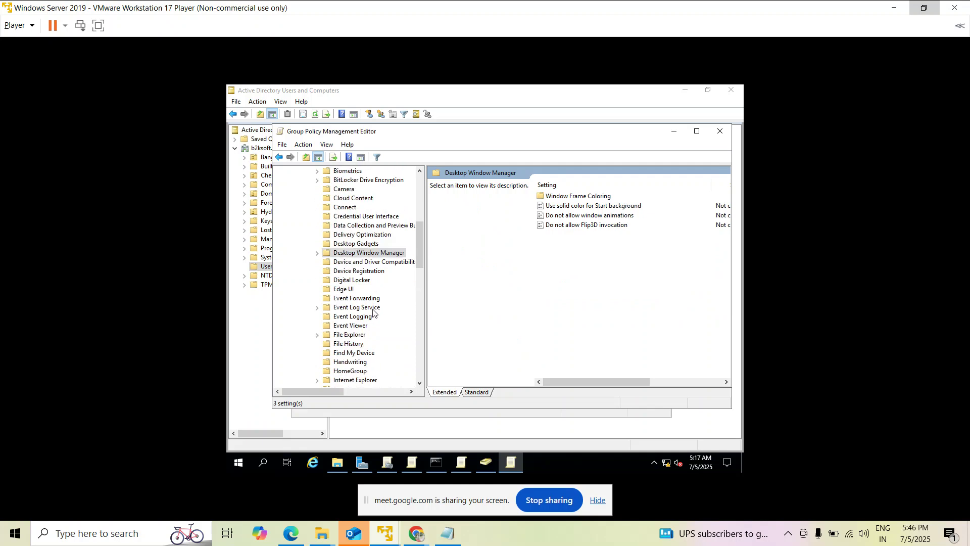
{"action": "left_click", "coordinate": [350, 326]}
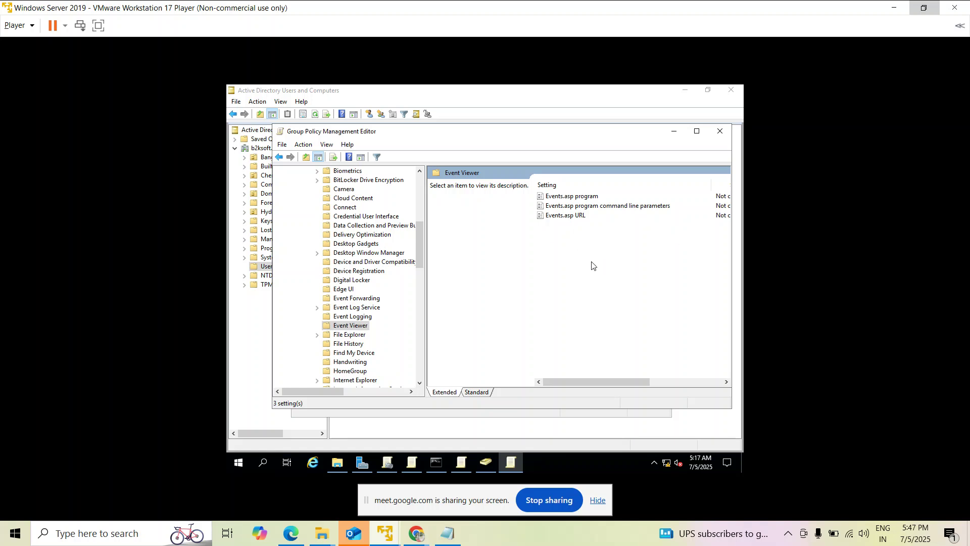
{"action": "scroll", "coordinate": [393, 298], "scroll_direction": "down", "scroll_amount": 1}
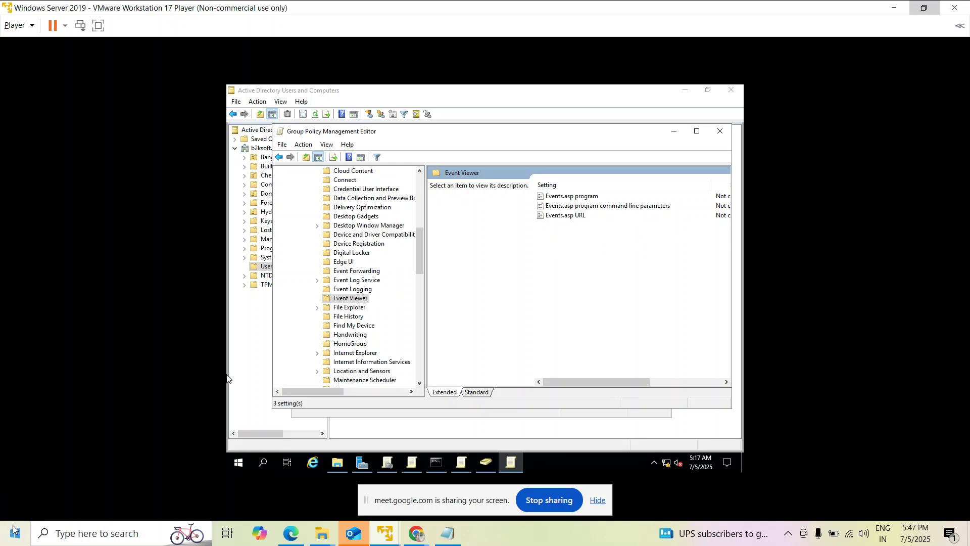
{"action": "key", "text": "super+s"}
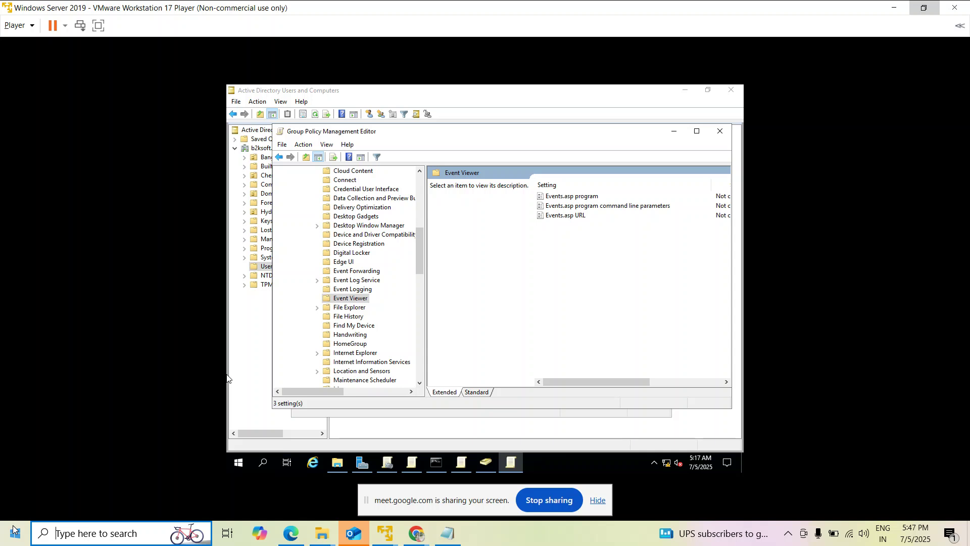
{"action": "left_click", "coordinate": [14, 530]}
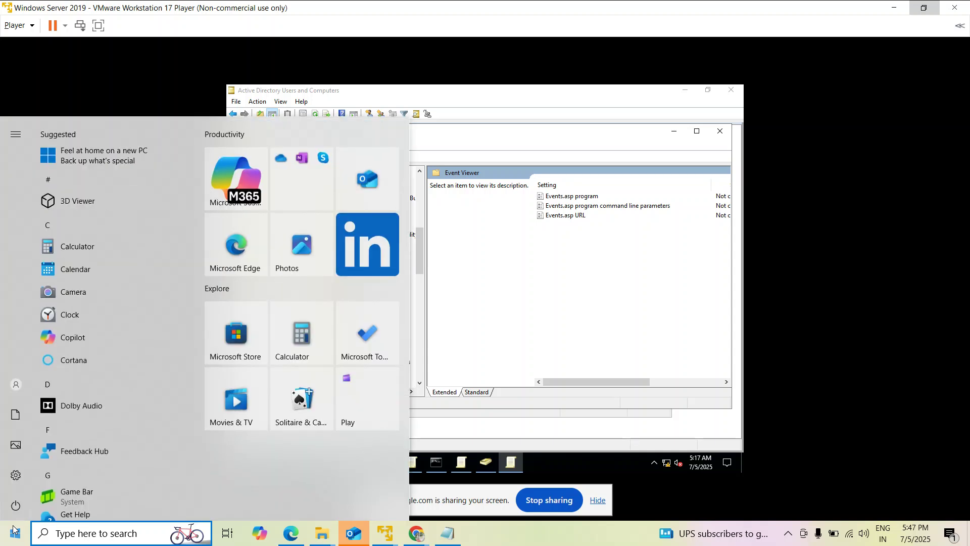
{"action": "type", "text": "event"}
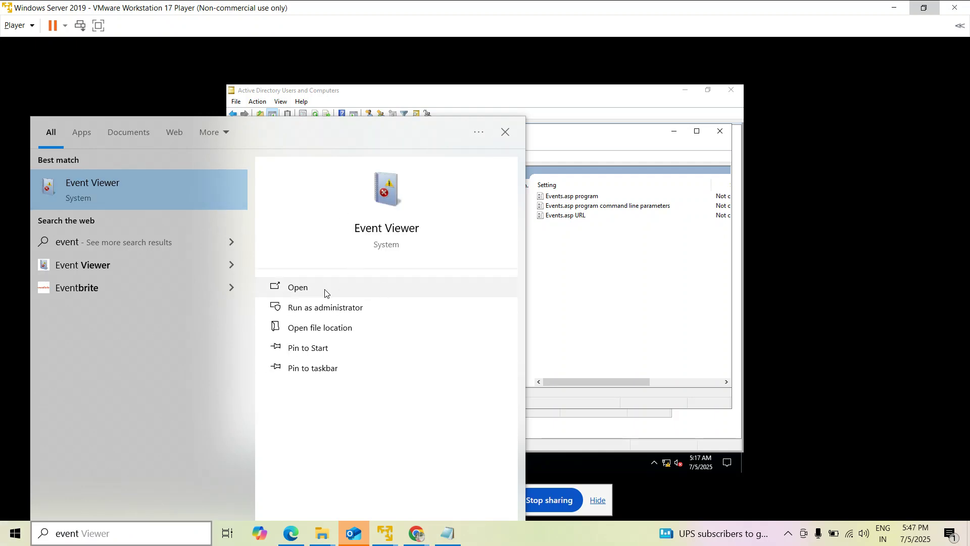
{"action": "left_click", "coordinate": [512, 535]}
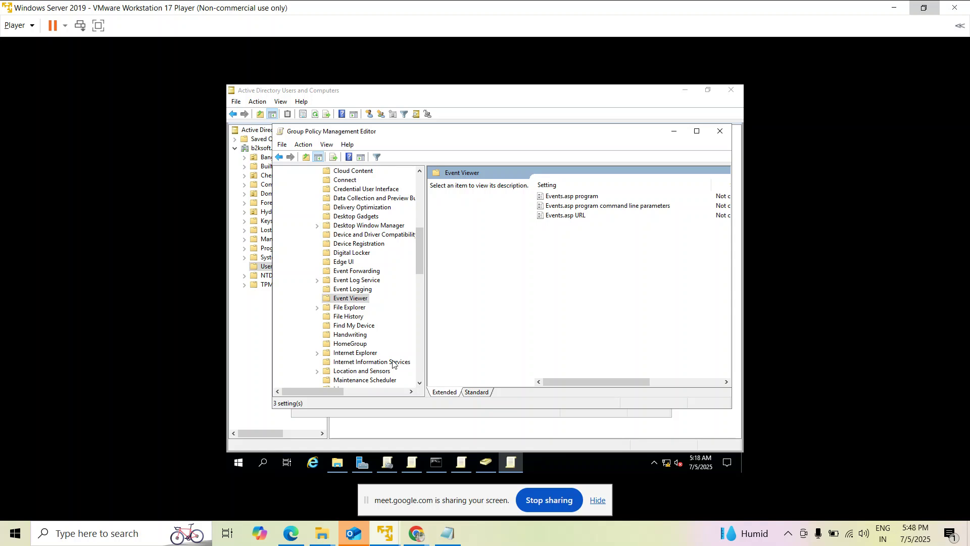
Collapse Computer Configuration back to its top-level Policies and Preferences folders.
{"action": "scroll", "coordinate": [394, 363], "scroll_direction": "down", "scroll_amount": 1}
{"action": "scroll", "coordinate": [393, 364], "scroll_direction": "down", "scroll_amount": 3}
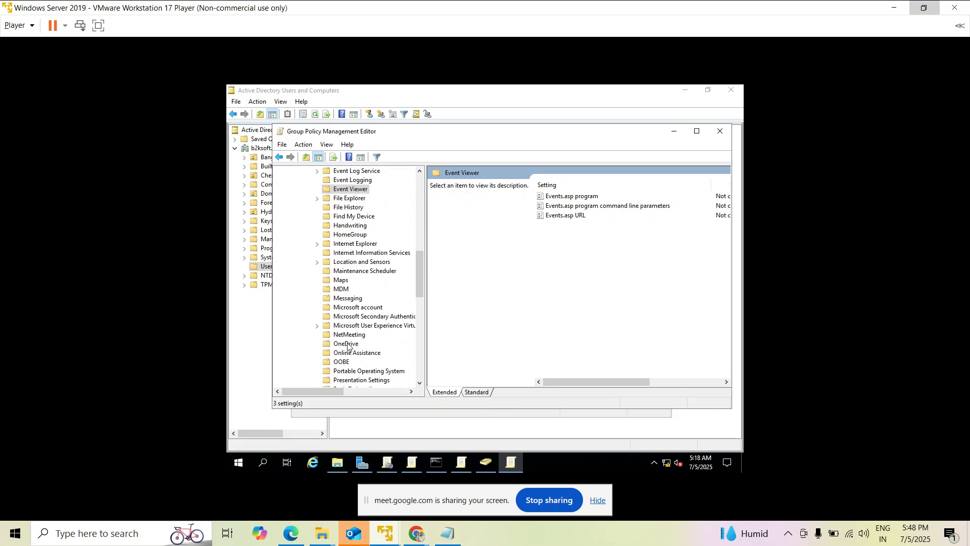
{"action": "scroll", "coordinate": [410, 322], "scroll_direction": "down", "scroll_amount": 1}
{"action": "scroll", "coordinate": [410, 321], "scroll_direction": "down", "scroll_amount": 3}
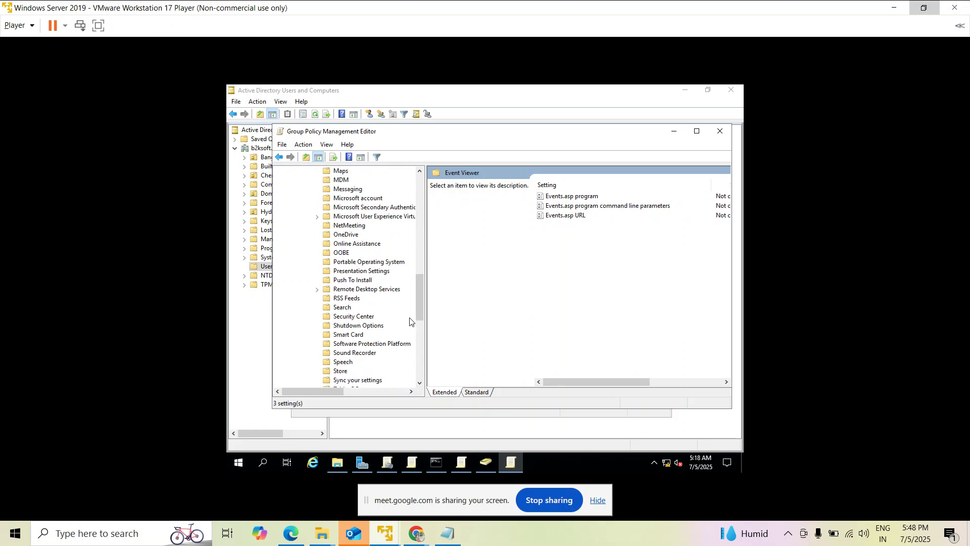
{"action": "scroll", "coordinate": [410, 322], "scroll_direction": "up", "scroll_amount": 15}
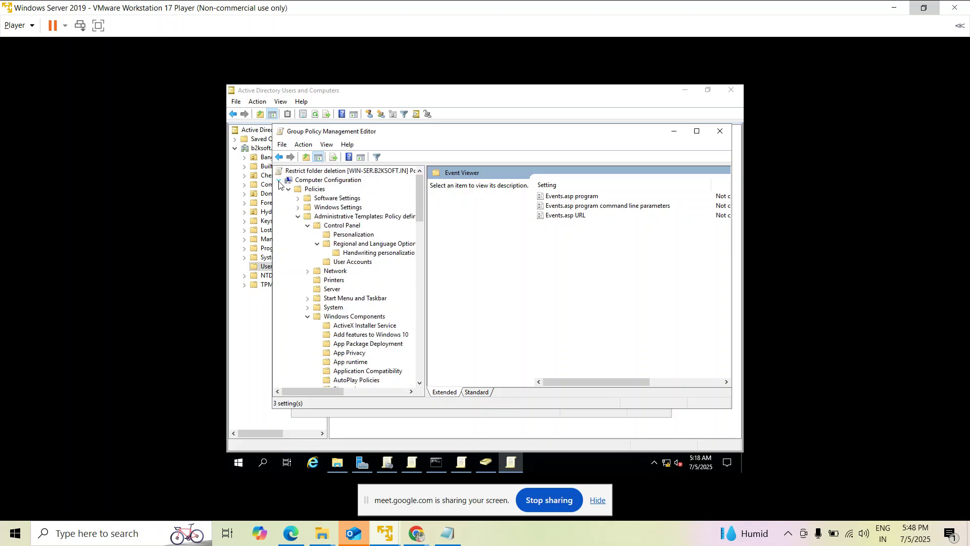
{"action": "left_click", "coordinate": [279, 180]}
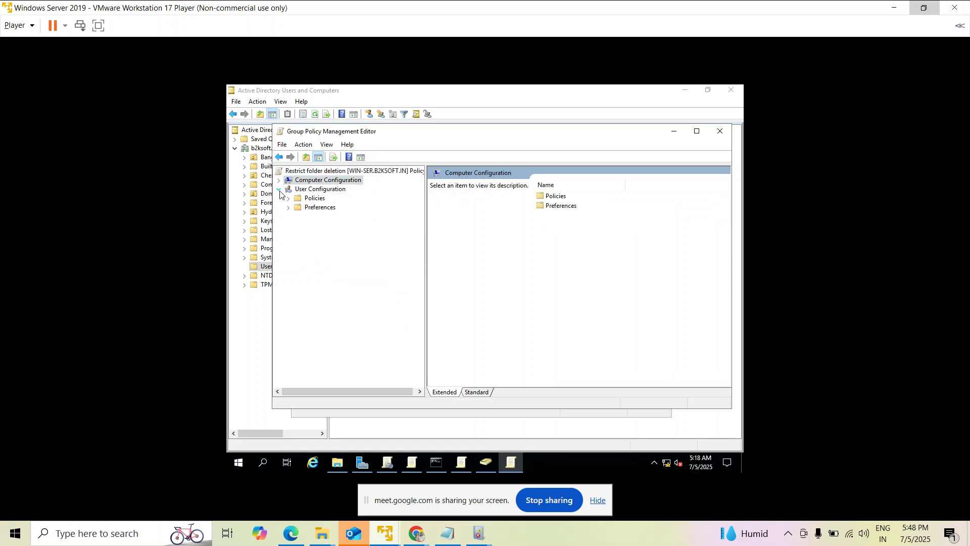
{"action": "left_click", "coordinate": [279, 180]}
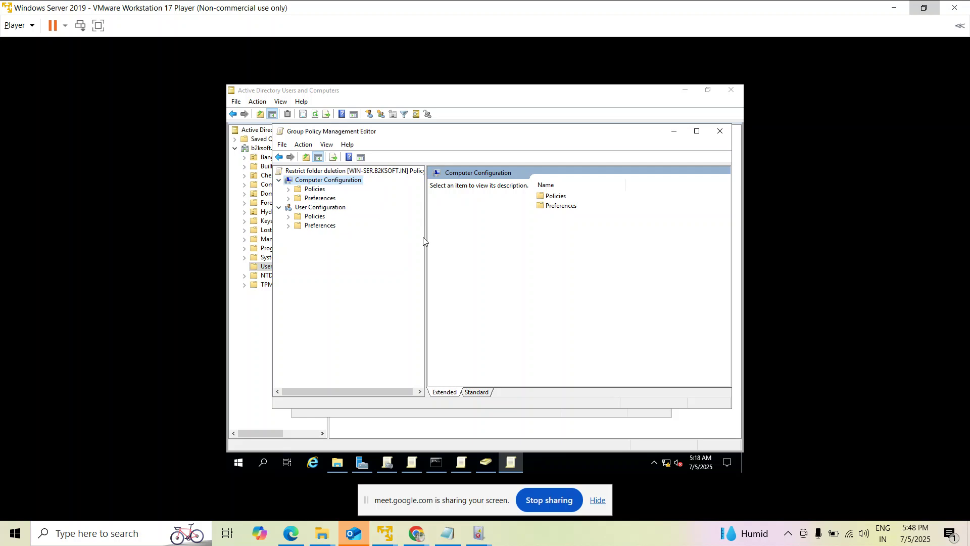
Expand User Configuration > Policies to show Software Settings, Windows Settings and Administrative Templates.
{"action": "left_click", "coordinate": [289, 218]}
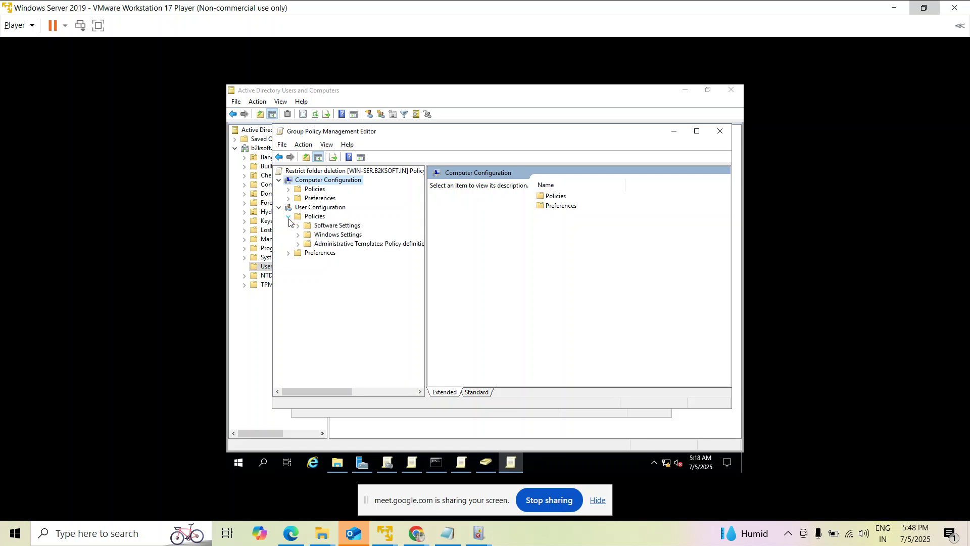
{"action": "left_click", "coordinate": [380, 394]}
{"action": "left_click", "coordinate": [328, 394]}
{"action": "left_click_drag", "start_coordinate": [328, 392], "coordinate": [310, 388]}
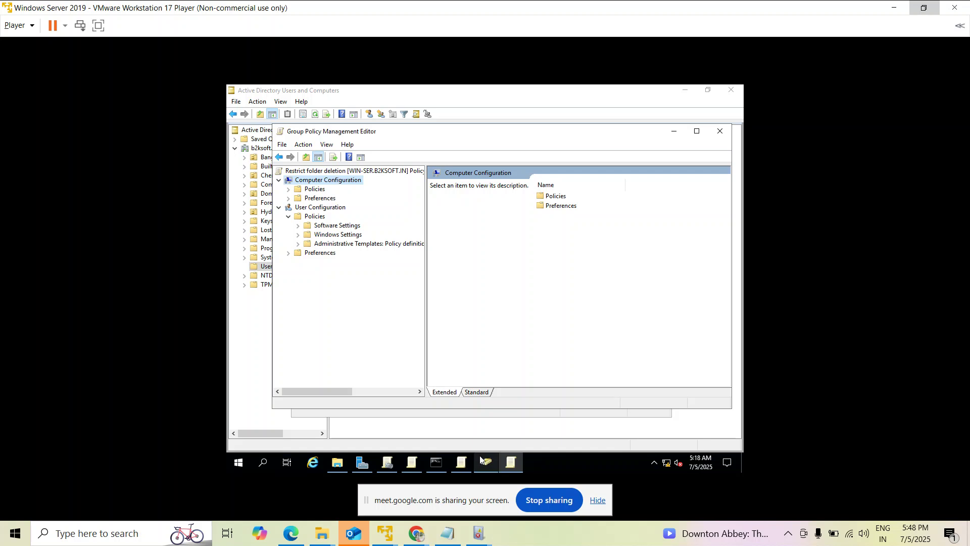
Show the Downloads folder with ExchangeServer2019-x64-CU12 and MicrosoftEdgeSetup in File Explorer.
{"action": "left_click", "coordinate": [335, 470]}
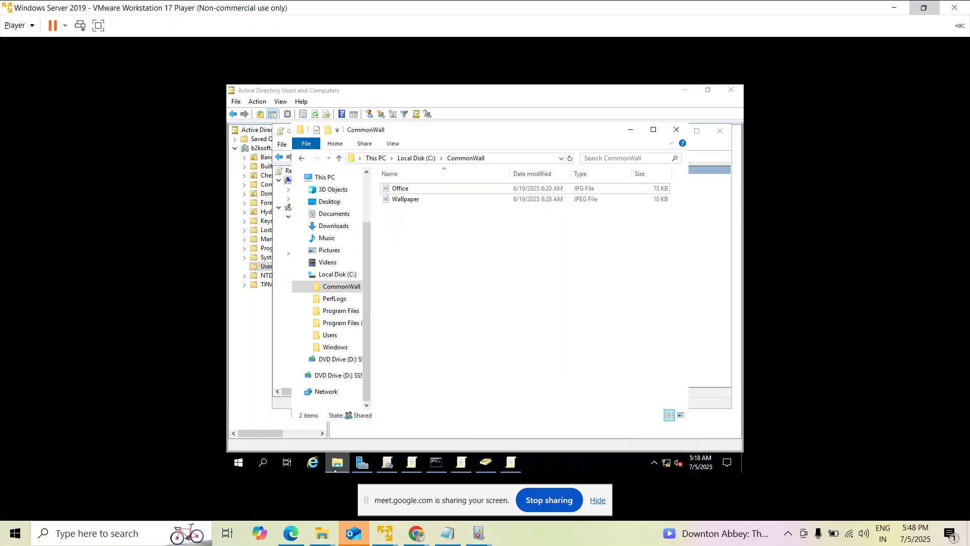
{"action": "left_click", "coordinate": [347, 227]}
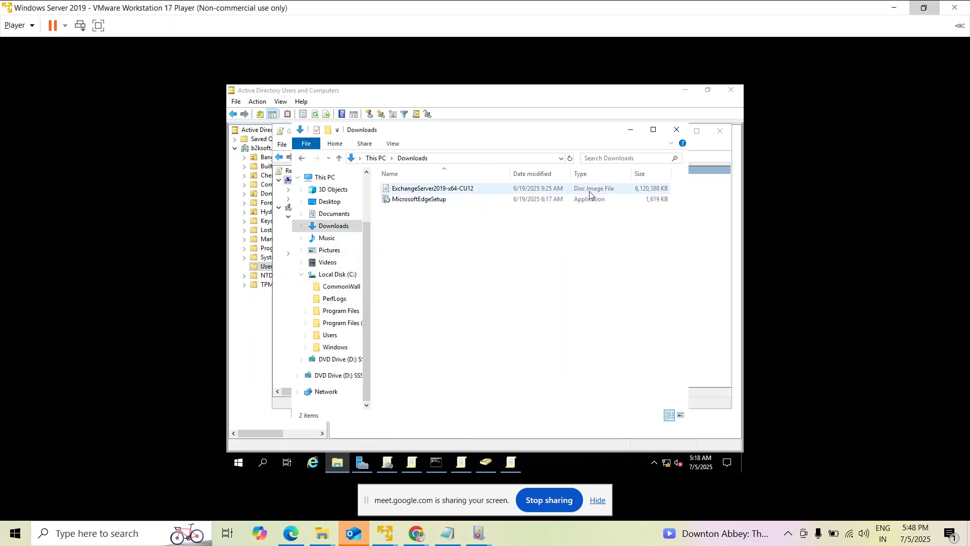
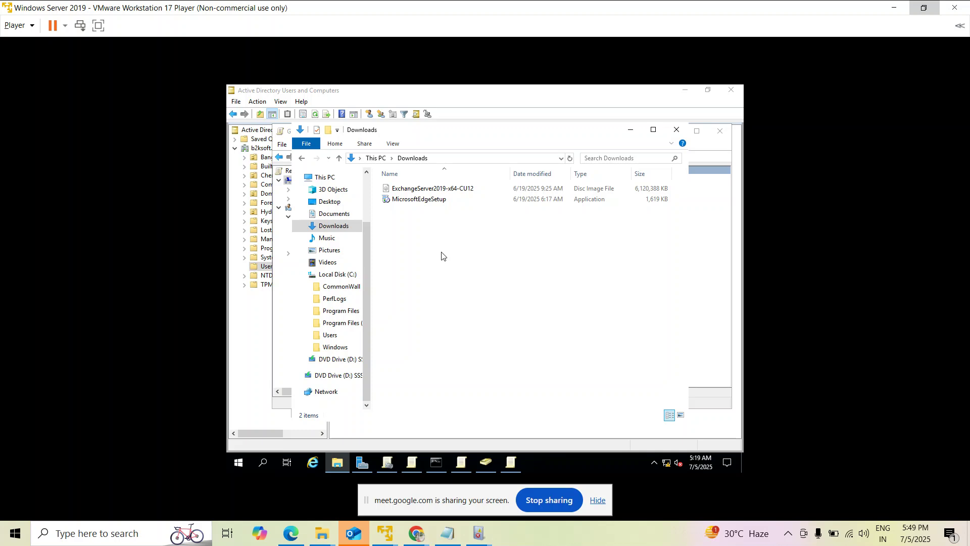
Bring the Google Meet call window in Chrome back in front of the VMware window.
{"action": "mouse_move", "coordinate": [417, 533]}
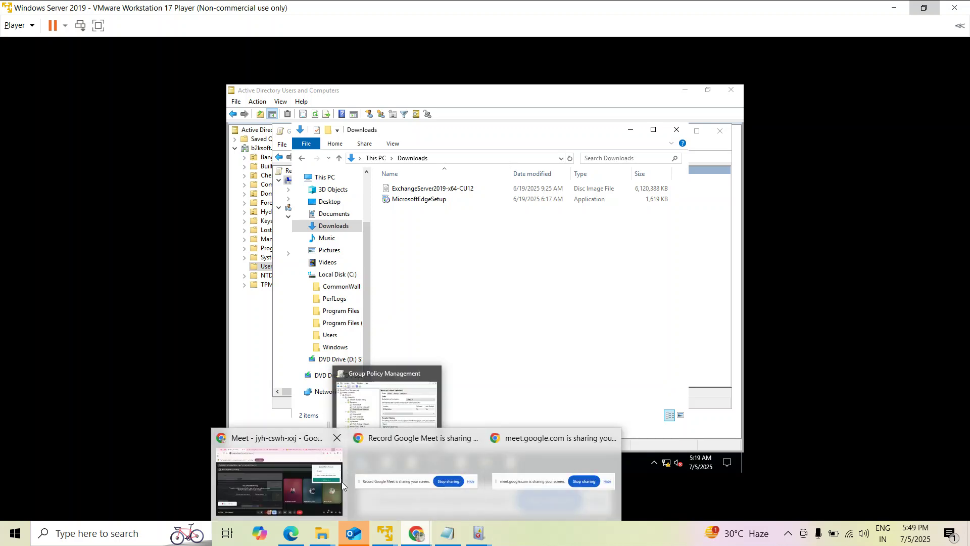
{"action": "left_click", "coordinate": [283, 485]}
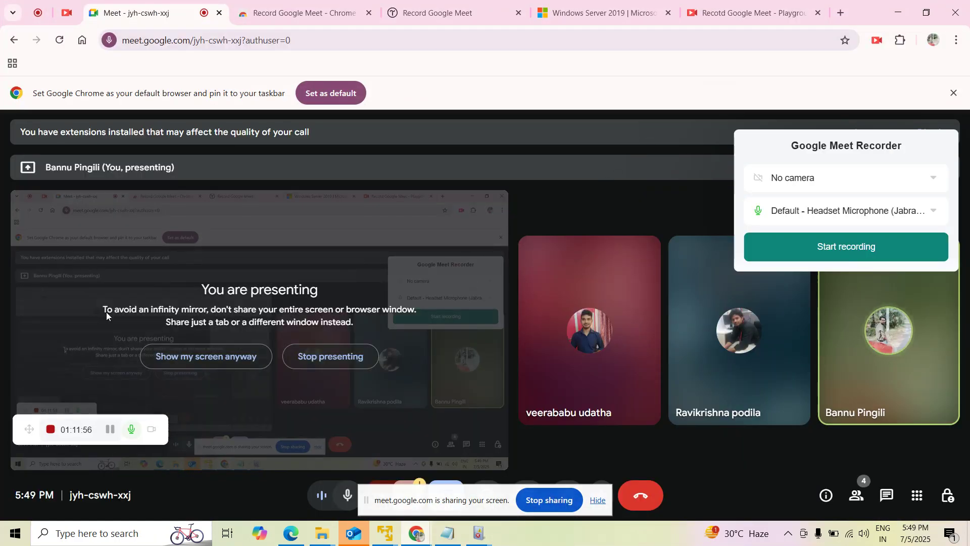
{"action": "mouse_move", "coordinate": [408, 540]}
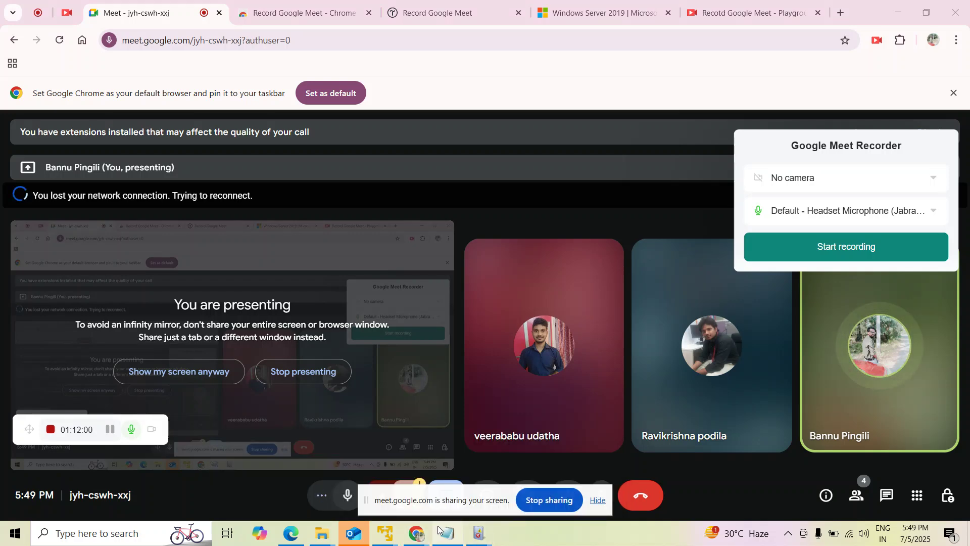
{"action": "mouse_move", "coordinate": [438, 530]}
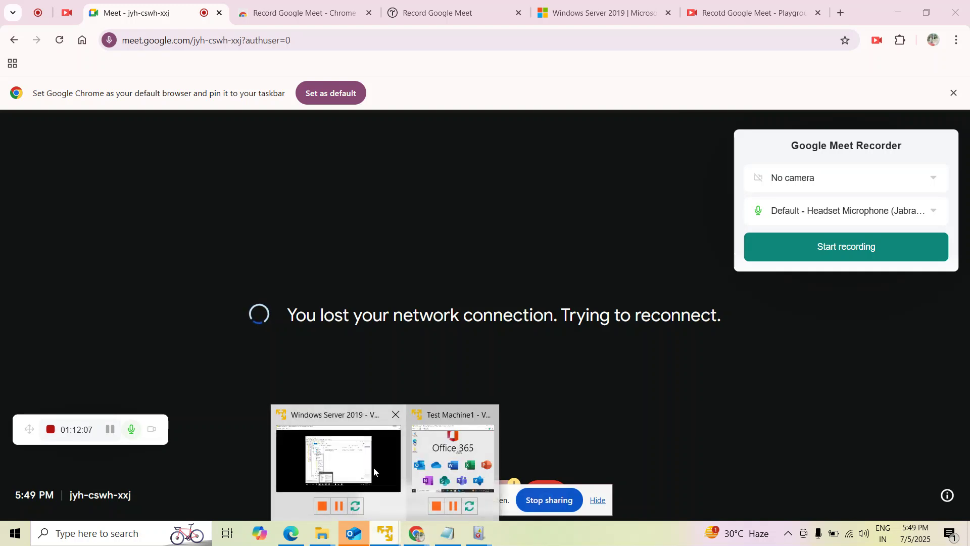
Switch to the Windows Server VM and open Event Viewer's Application log with 1,154 events.
{"action": "left_click", "coordinate": [375, 466]}
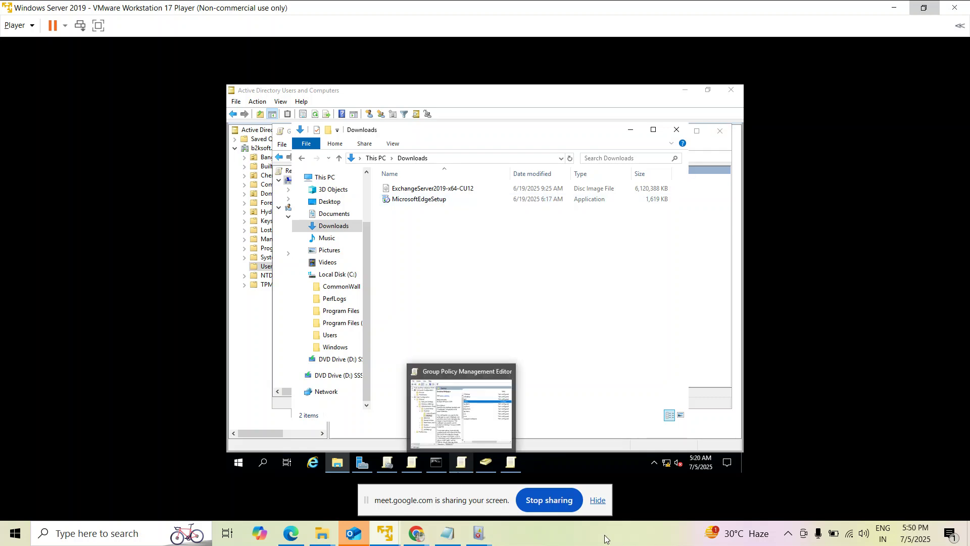
{"action": "mouse_move", "coordinate": [481, 530]}
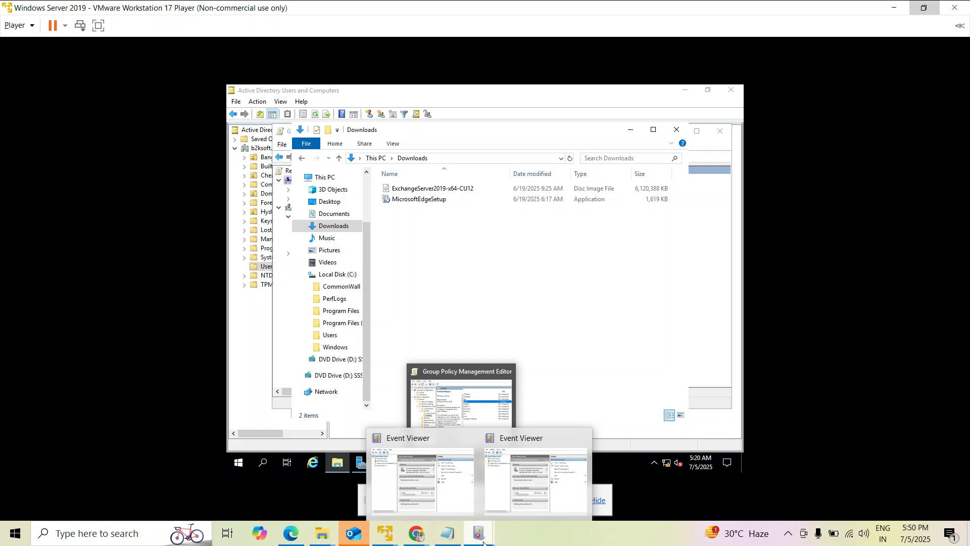
{"action": "left_click", "coordinate": [481, 536]}
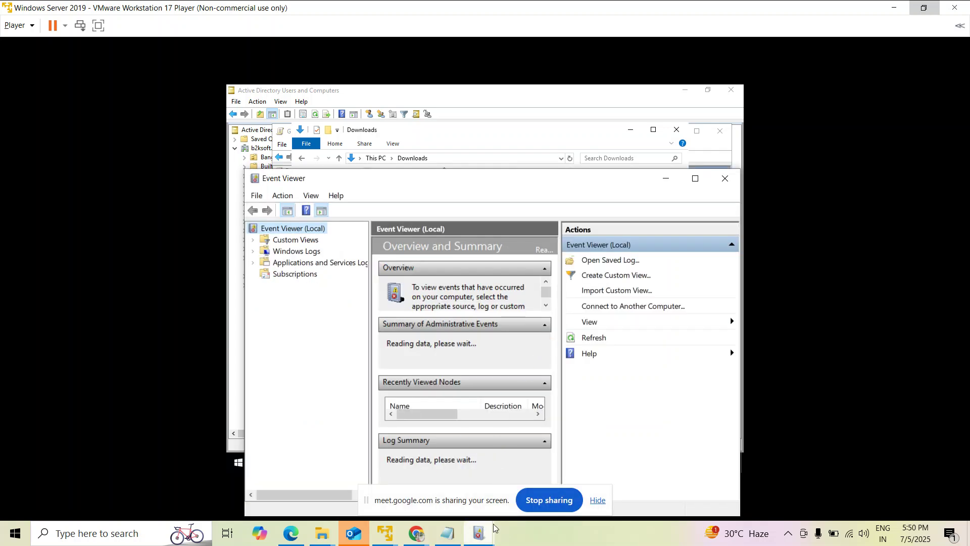
{"action": "mouse_move", "coordinate": [478, 533]}
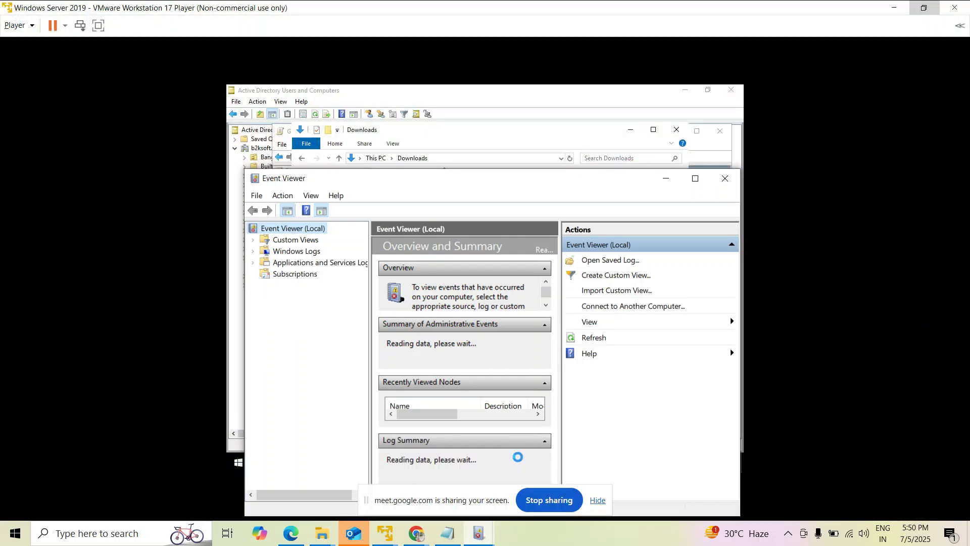
{"action": "left_click", "coordinate": [253, 251]}
{"action": "left_click", "coordinate": [285, 266]}
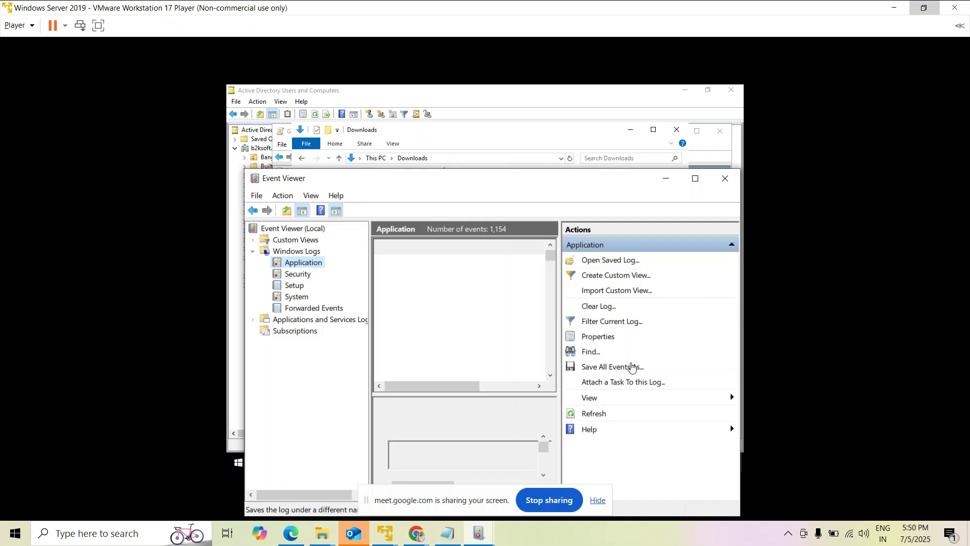
{"action": "left_click", "coordinate": [385, 533]}
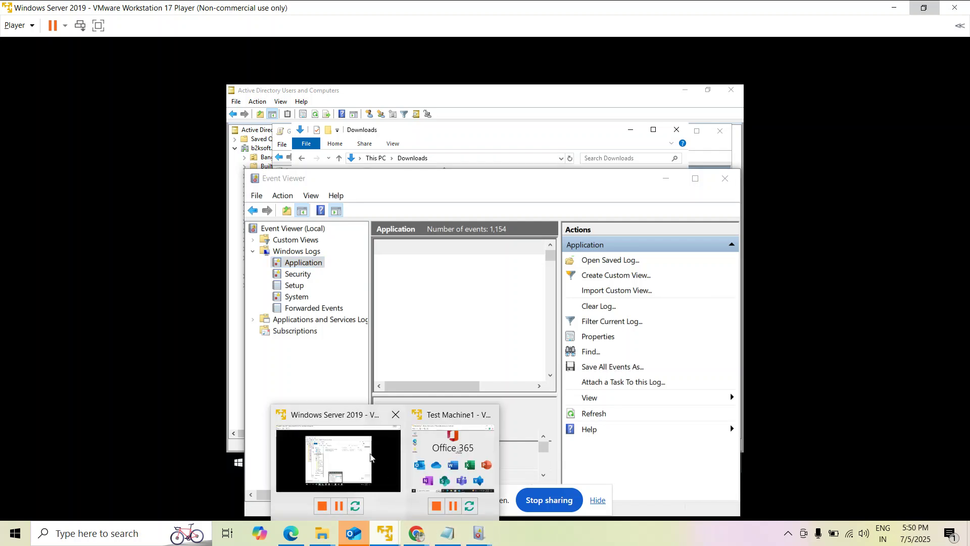
Minimize the Downloads window to reveal the Group Policy Management Editor, then bring up Edge.
{"action": "left_click", "coordinate": [377, 461]}
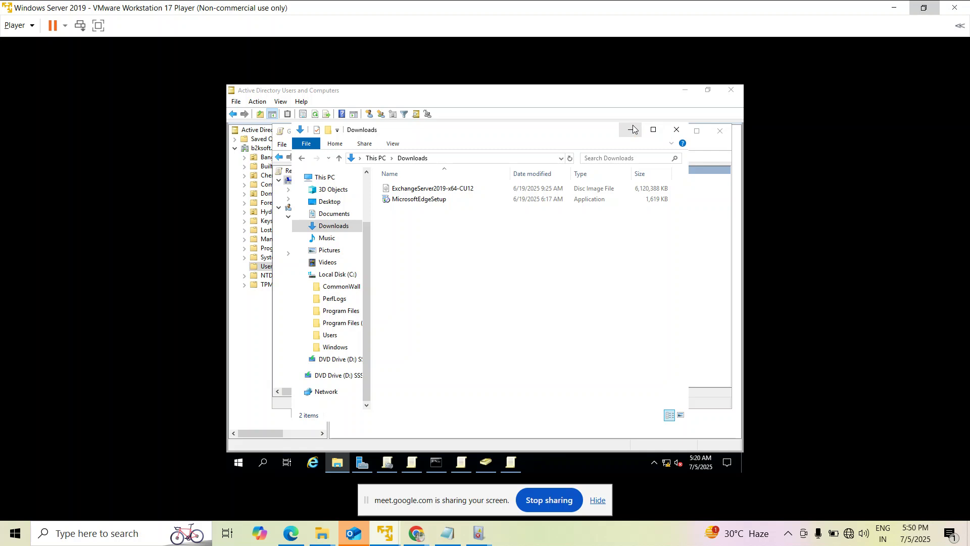
{"action": "left_click", "coordinate": [634, 129]}
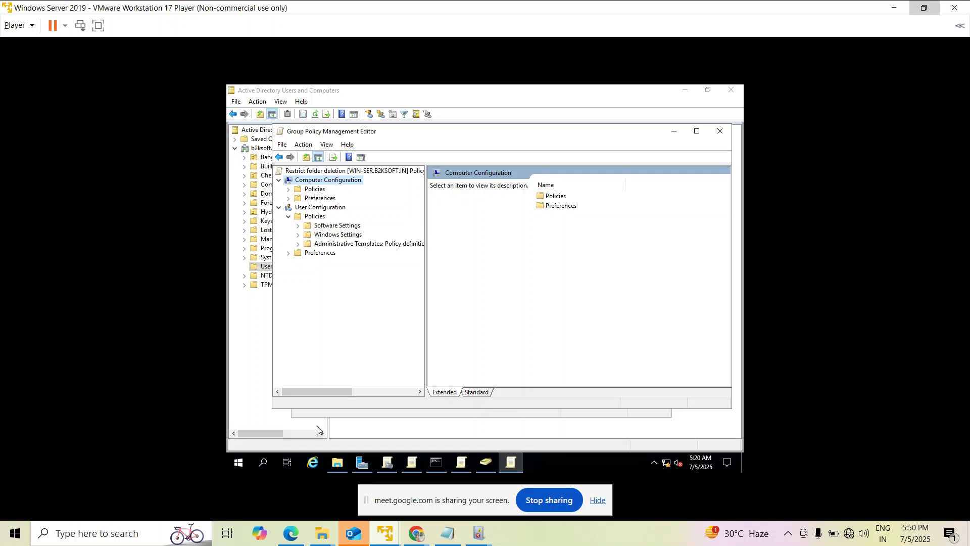
{"action": "left_click", "coordinate": [291, 534]}
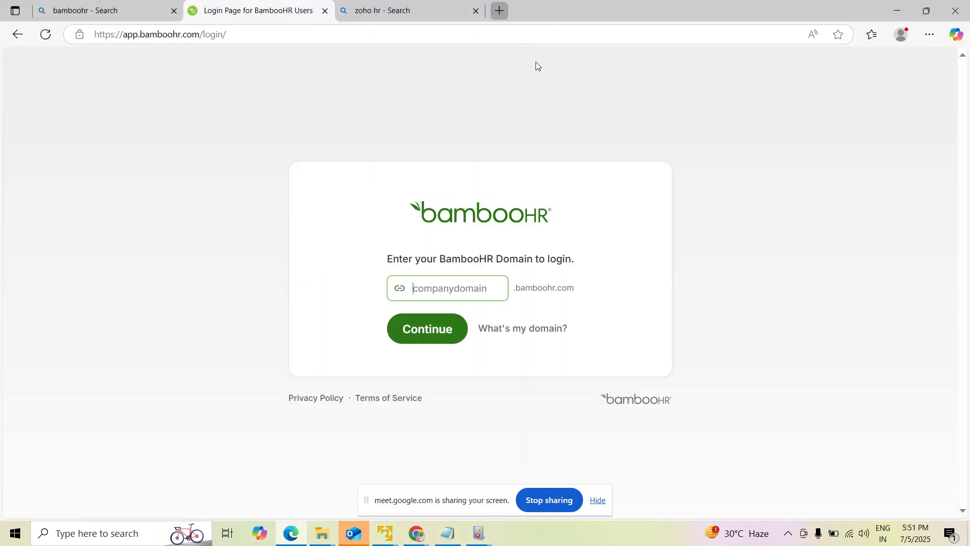
Search Bing for 'chat gpt' in a new Edge tab, then return to Chrome.
{"action": "key", "text": "ctrl+t"}
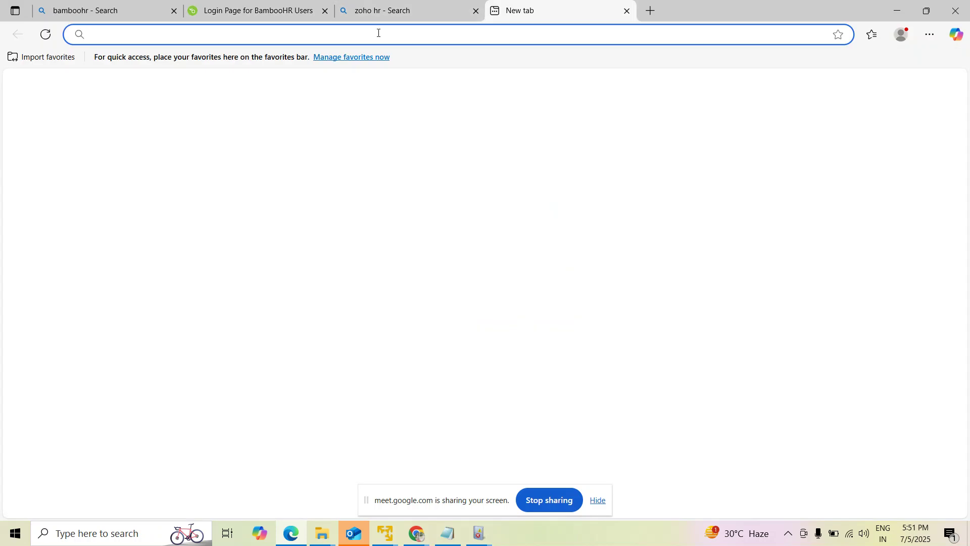
{"action": "type", "text": "ch"}
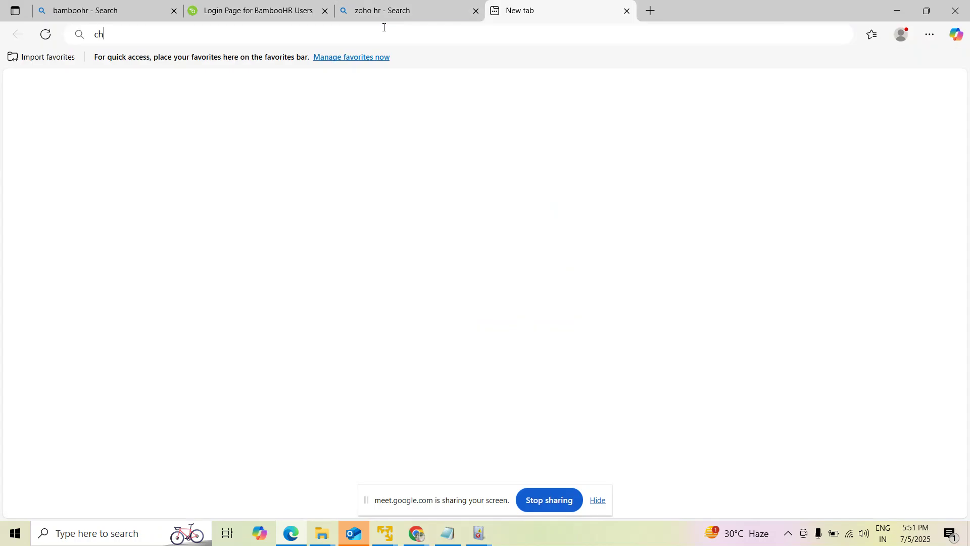
{"action": "type", "text": "at gpt"}
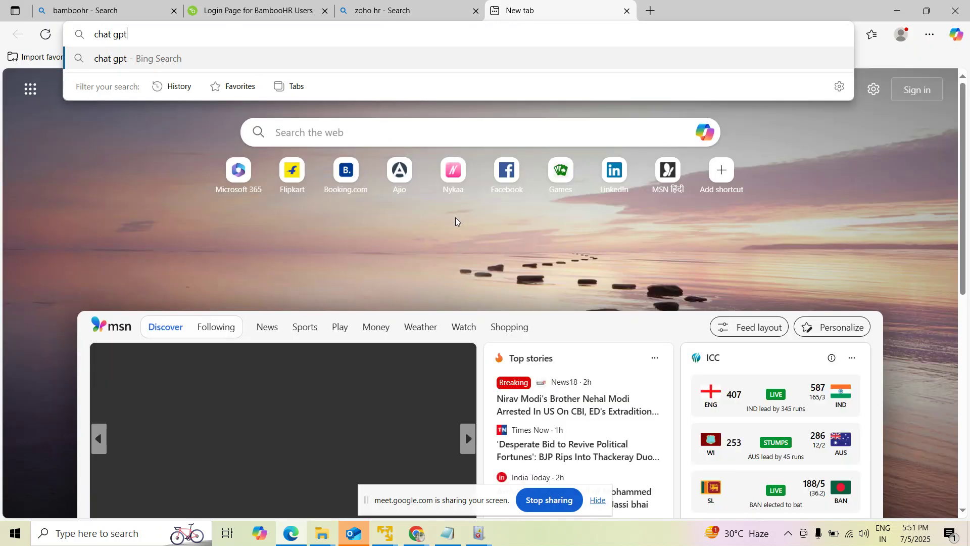
{"action": "key", "text": "Return"}
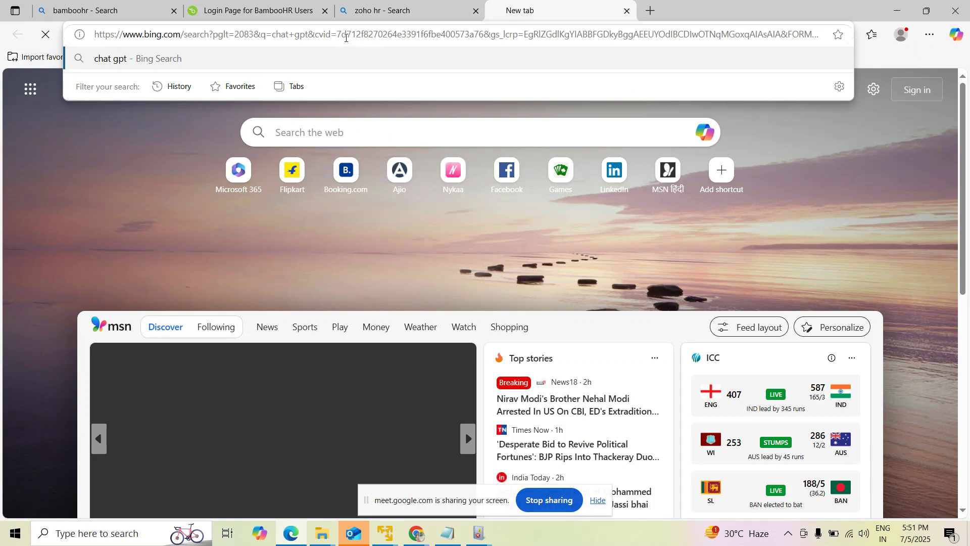
{"action": "left_click", "coordinate": [280, 478]}
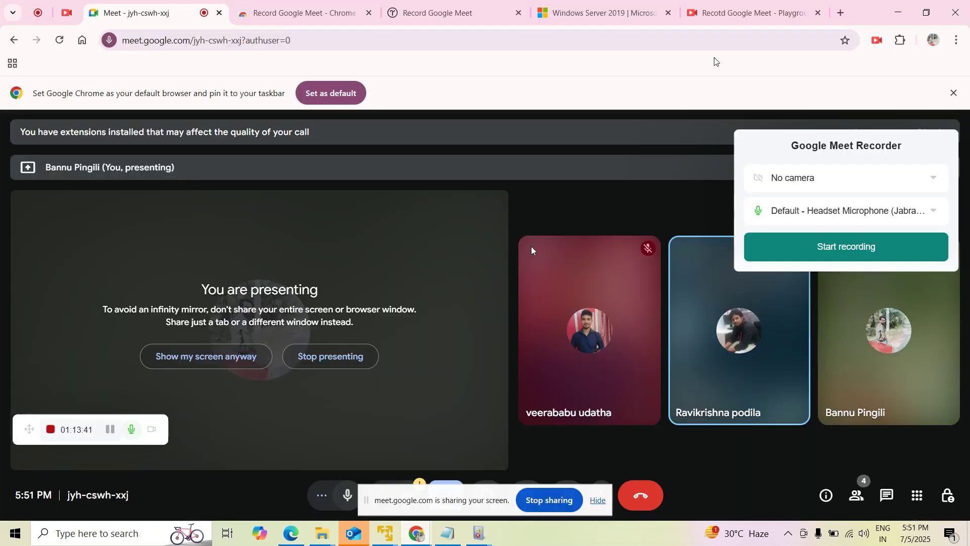
Search Google for 'chat gpt' in a new Chrome tab and open the ChatGPT site.
{"action": "left_click", "coordinate": [838, 13]}
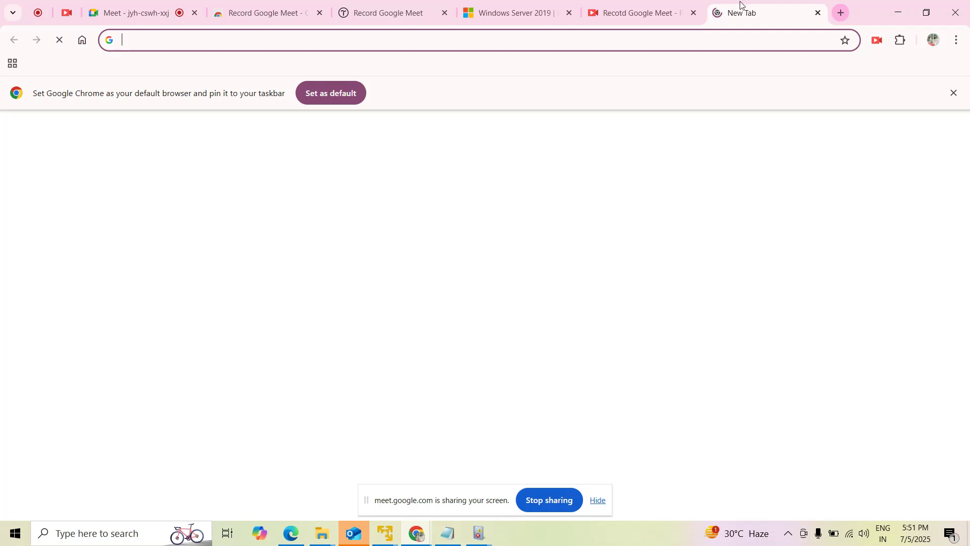
{"action": "type", "text": "chat gpt"}
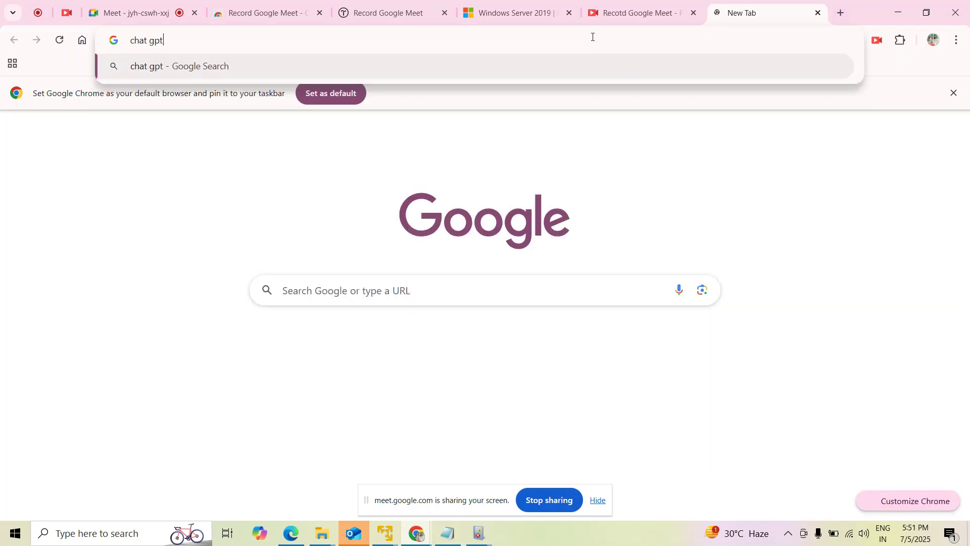
{"action": "key", "text": "Return"}
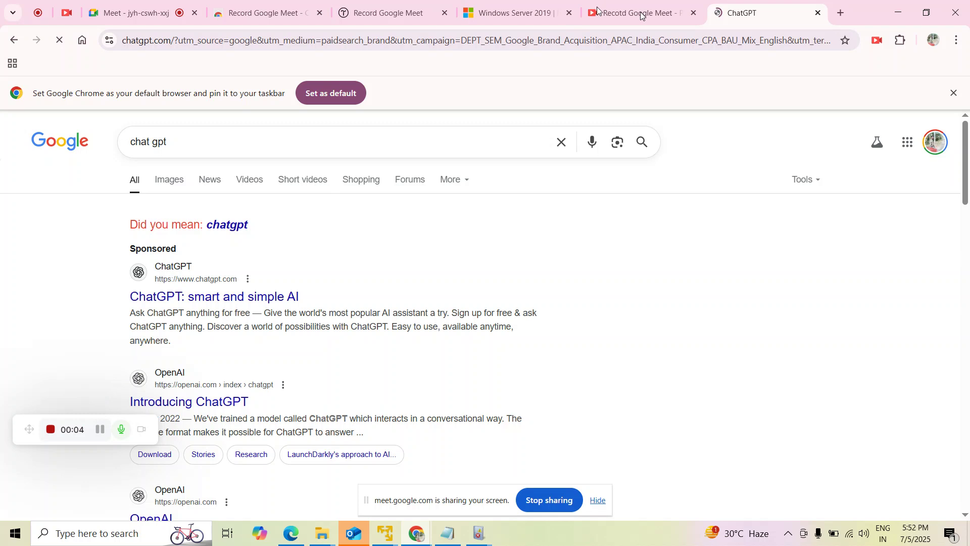
{"action": "mouse_move", "coordinate": [431, 527]}
{"action": "mouse_move", "coordinate": [475, 537]}
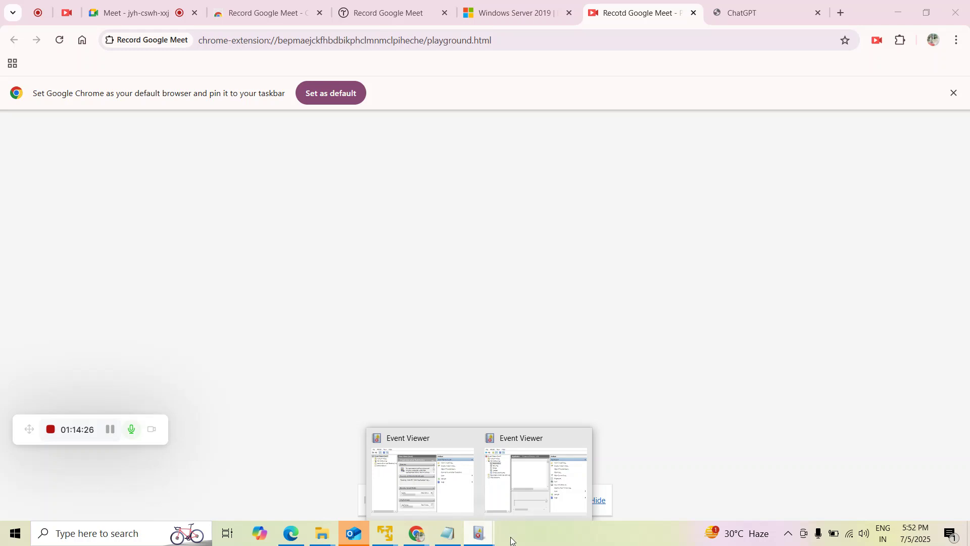
Ask ChatGPT for the GPO path to prevent users deleting desktop items, regenerating after an error.
{"action": "left_click", "coordinate": [739, 7]}
{"action": "left_click", "coordinate": [309, 320]}
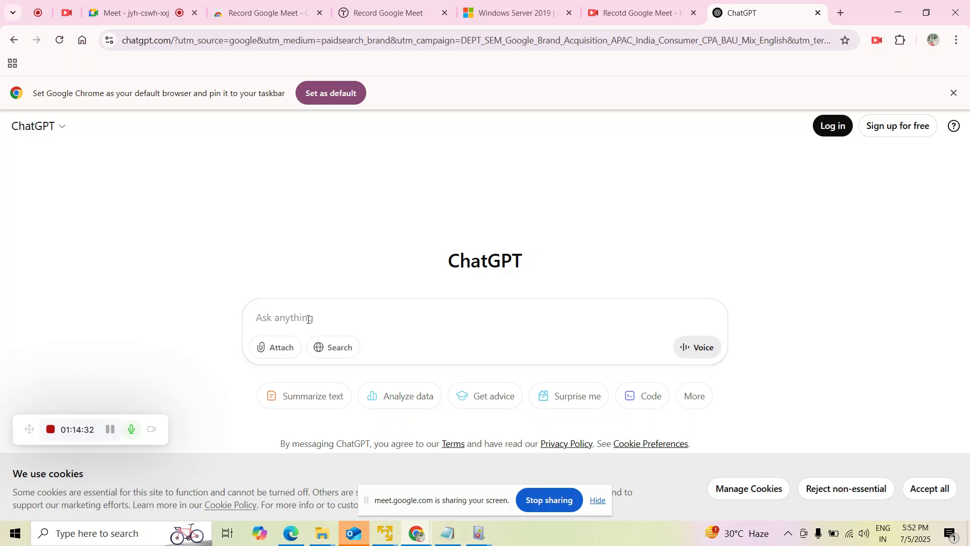
{"action": "type", "text": "what is the path t"}
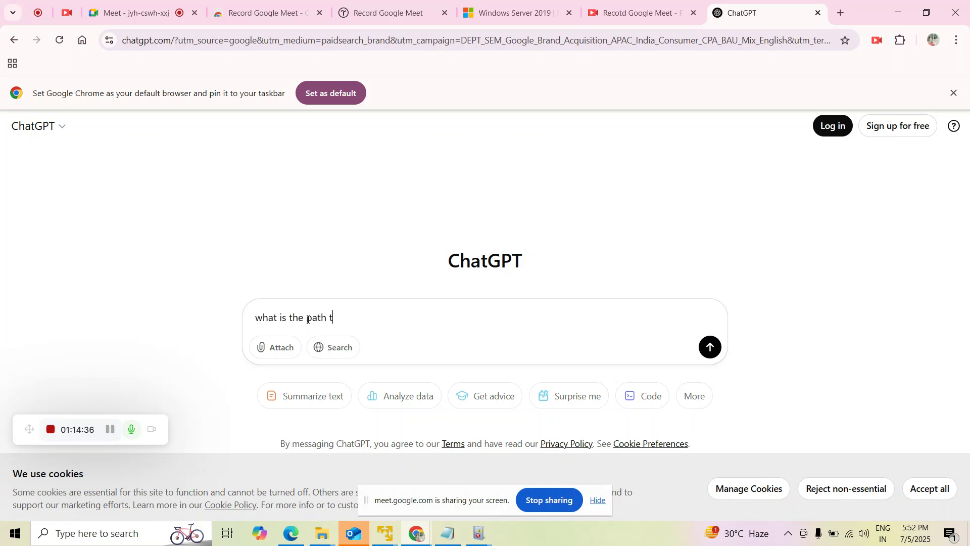
{"action": "type", "text": "o create"}
{"action": "key", "text": "BackSpace"}
{"action": "type", "text": "e GPO object to disable"}
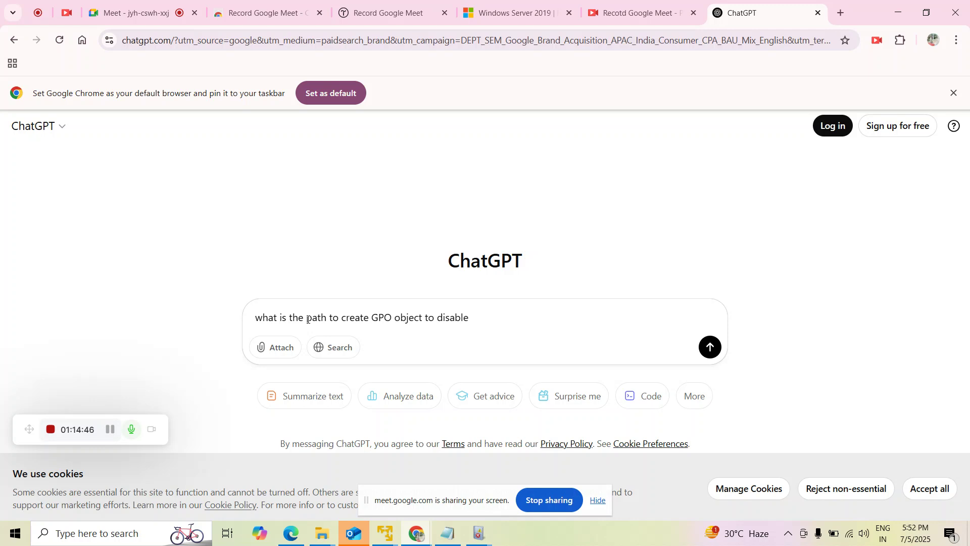
{"action": "key", "text": "BackSpace"}
{"action": "key", "text": "BackSpace"}
{"action": "key", "text": "BackSpace"}
{"action": "key", "text": "BackSpace"}
{"action": "key", "text": "BackSpace"}
{"action": "key", "text": "BackSpace"}
{"action": "key", "text": "BackSpace"}
{"action": "key", "text": "BackSpace"}
{"action": "type", "text": "prevent users to delete "}
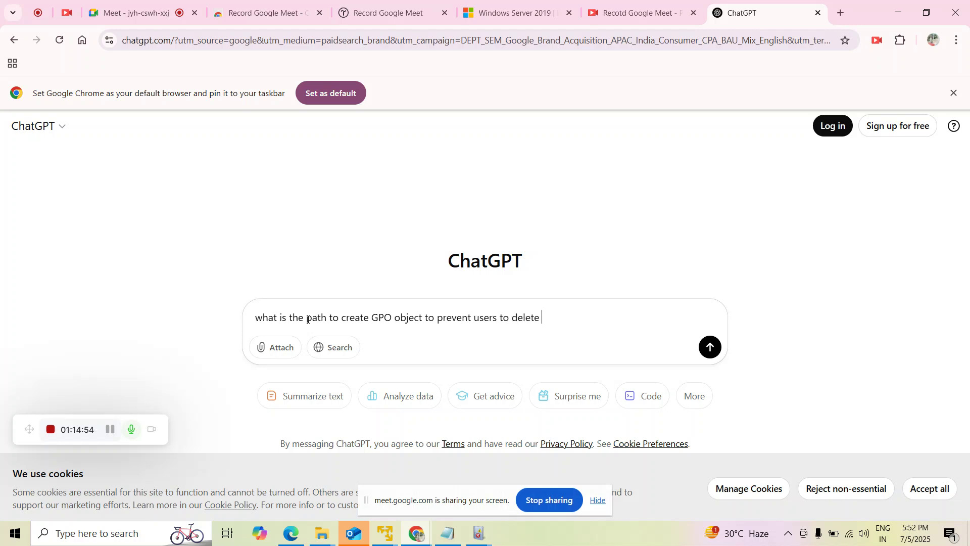
{"action": "type", "text": "items on des"}
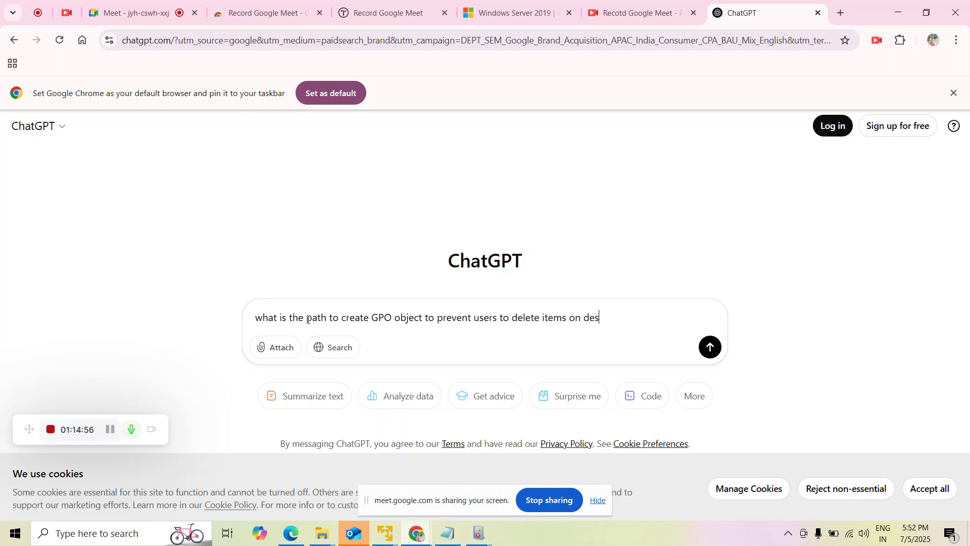
{"action": "type", "text": "ktop"}
{"action": "key", "text": "Return"}
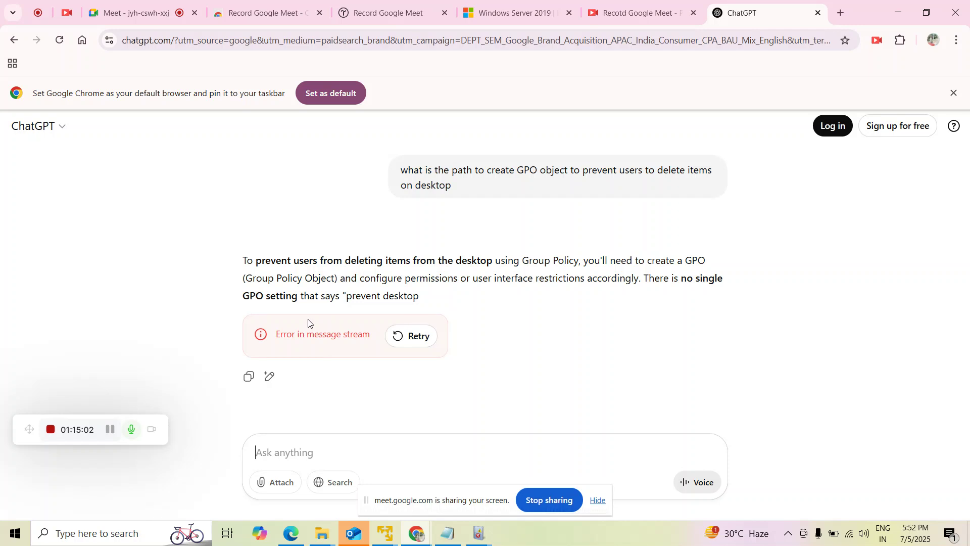
{"action": "left_click", "coordinate": [411, 336]}
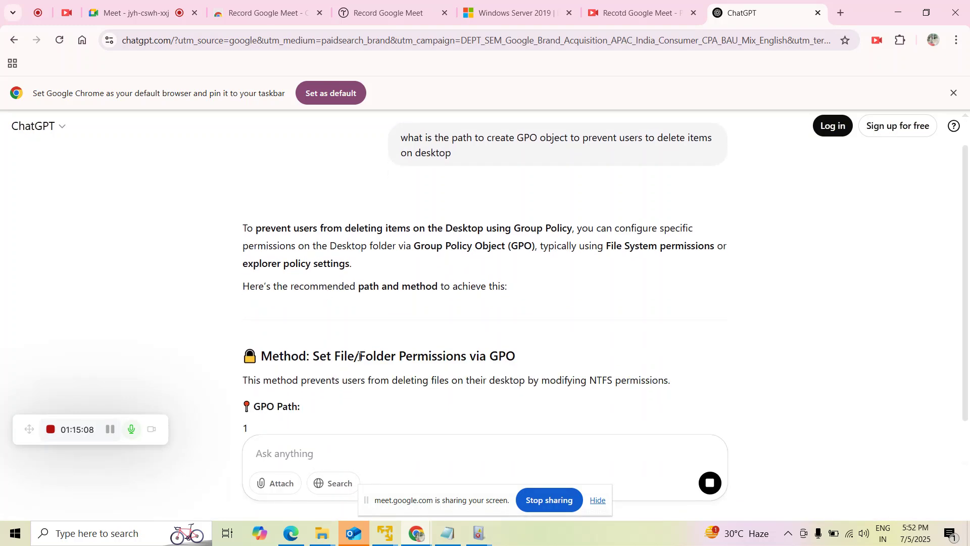
Highlight the answer's GPO Path heading, Computer Configuration policy path and steps 4–5.
{"action": "scroll", "coordinate": [331, 286], "scroll_direction": "up", "scroll_amount": 4}
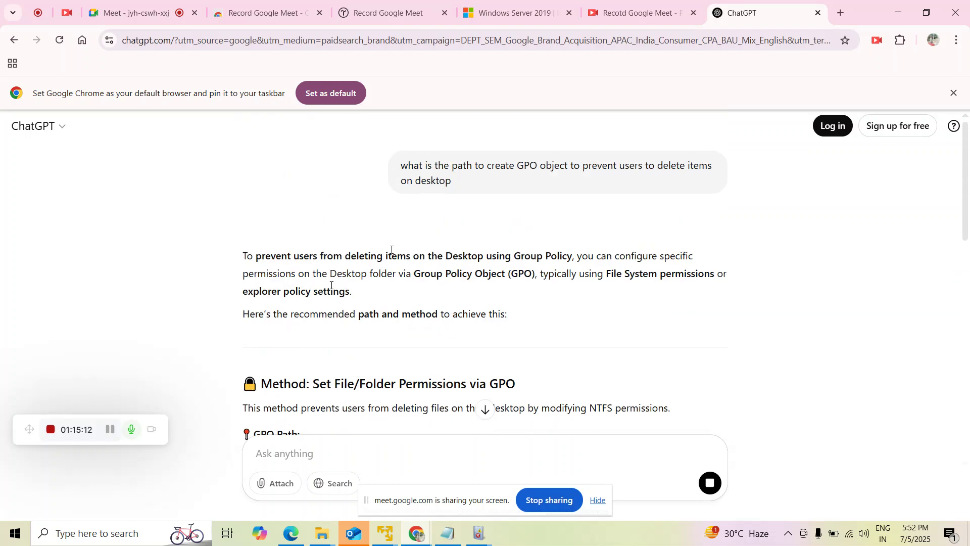
{"action": "scroll", "coordinate": [498, 290], "scroll_direction": "down", "scroll_amount": 4}
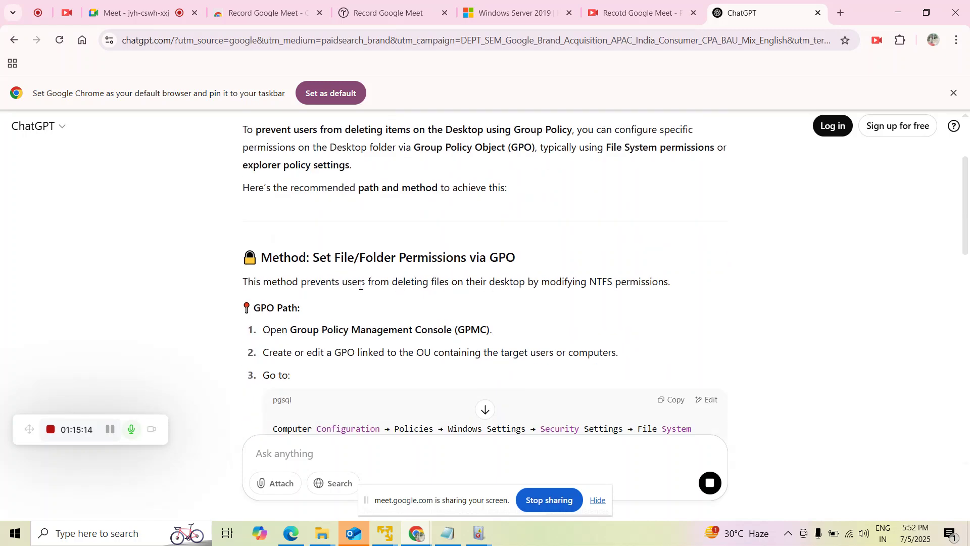
{"action": "left_click_drag", "start_coordinate": [254, 243], "coordinate": [366, 247]}
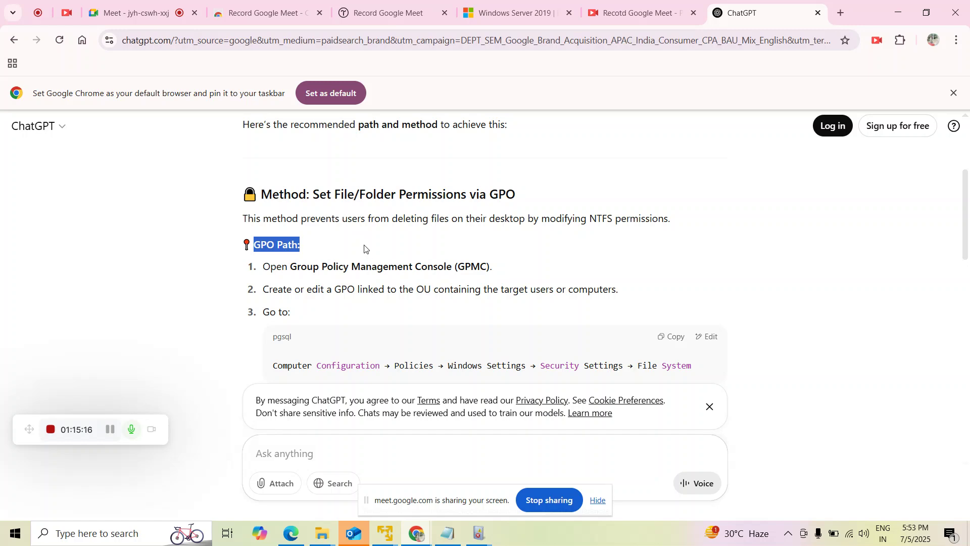
{"action": "left_click", "coordinate": [550, 279]}
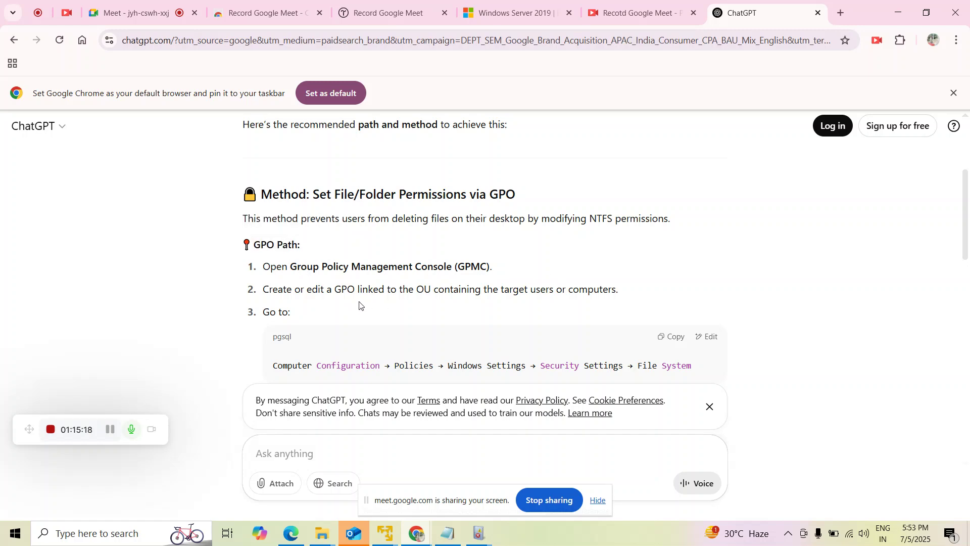
{"action": "left_click_drag", "start_coordinate": [268, 289], "coordinate": [619, 290]}
{"action": "scroll", "coordinate": [468, 301], "scroll_direction": "down", "scroll_amount": 2}
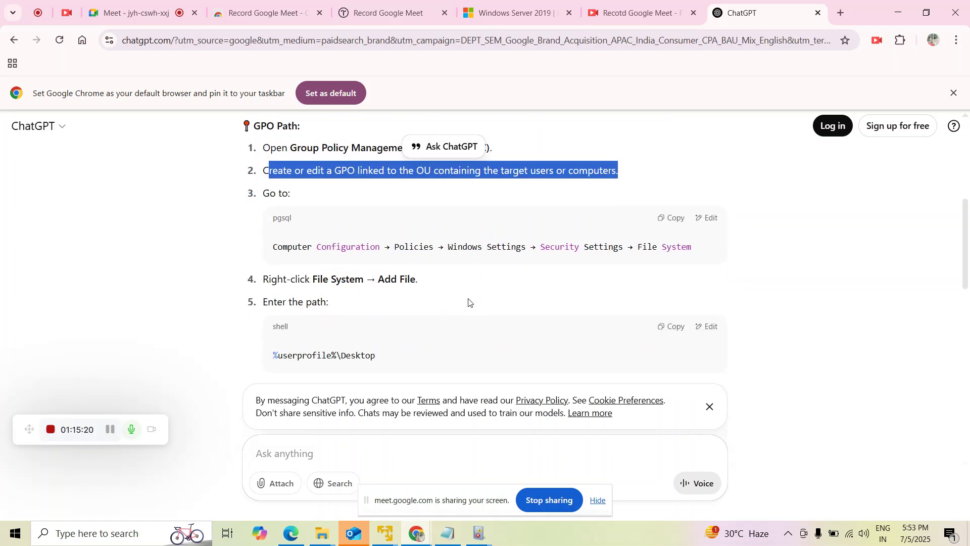
{"action": "left_click_drag", "start_coordinate": [274, 240], "coordinate": [677, 249]}
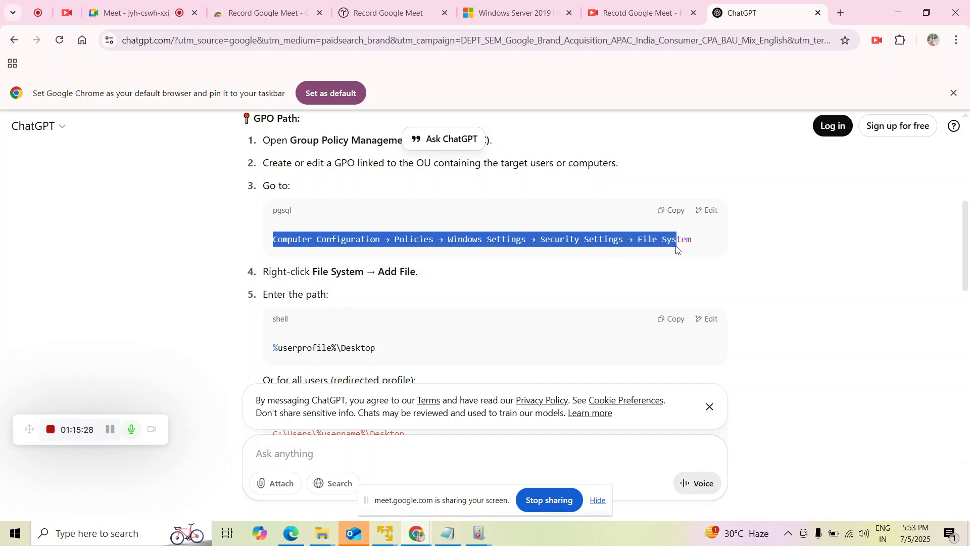
{"action": "left_click_drag", "start_coordinate": [264, 272], "coordinate": [418, 274]}
{"action": "left_click_drag", "start_coordinate": [289, 295], "coordinate": [340, 299]}
{"action": "left_click", "coordinate": [242, 299]}
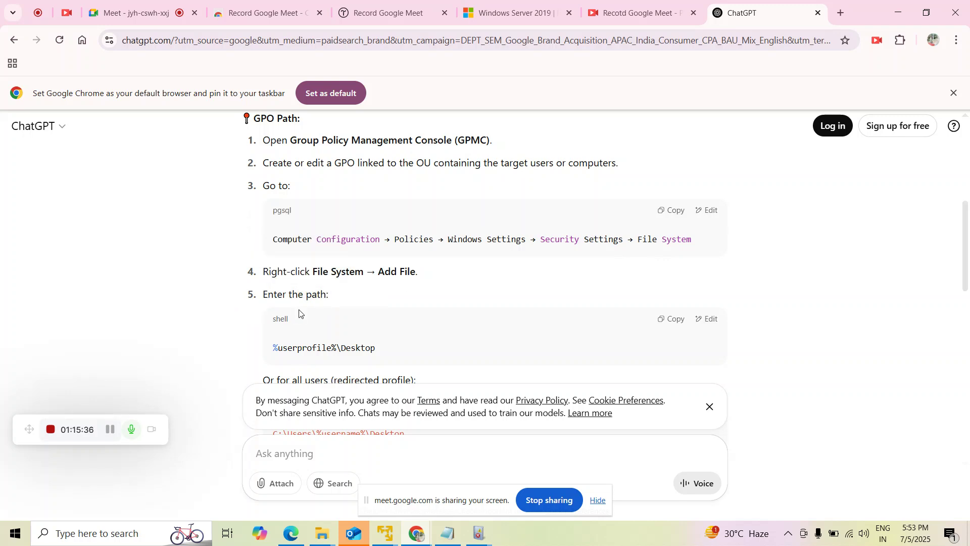
Highlight the per-user and all-users desktop paths and the File Explorer policy path.
{"action": "scroll", "coordinate": [299, 313], "scroll_direction": "down", "scroll_amount": 3}
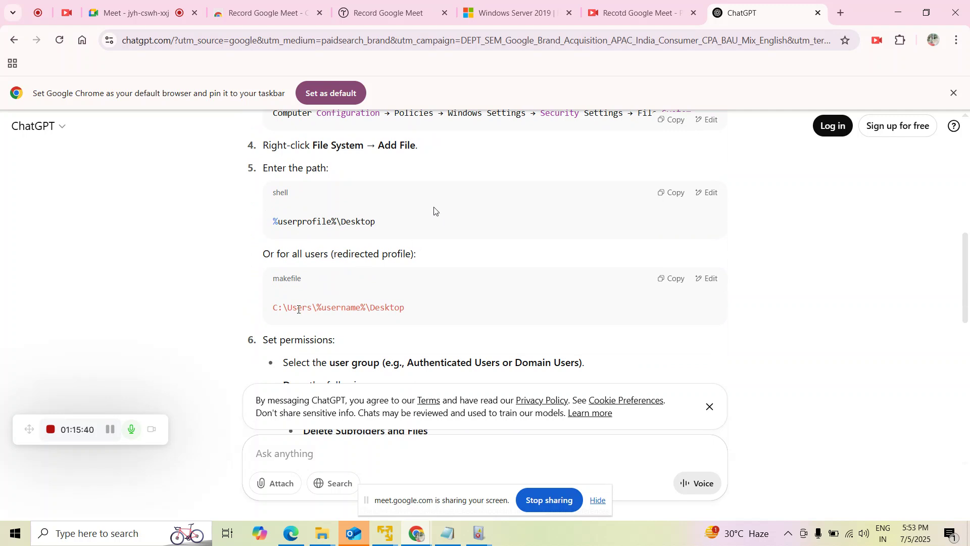
{"action": "left_click_drag", "start_coordinate": [281, 221], "coordinate": [377, 221]}
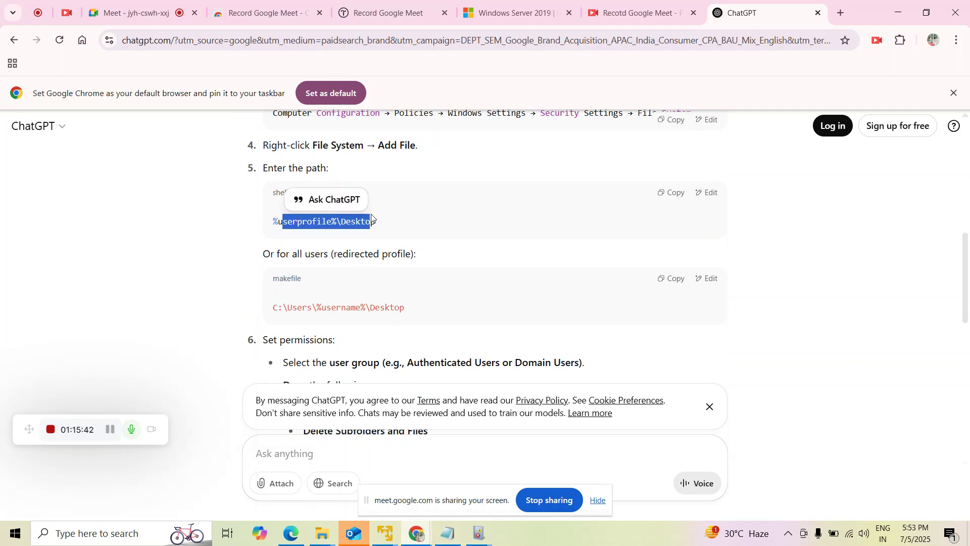
{"action": "left_click", "coordinate": [383, 220]}
{"action": "left_click_drag", "start_coordinate": [410, 308], "coordinate": [158, 310]}
{"action": "left_click", "coordinate": [177, 281]}
{"action": "scroll", "coordinate": [177, 281], "scroll_direction": "down", "scroll_amount": 6}
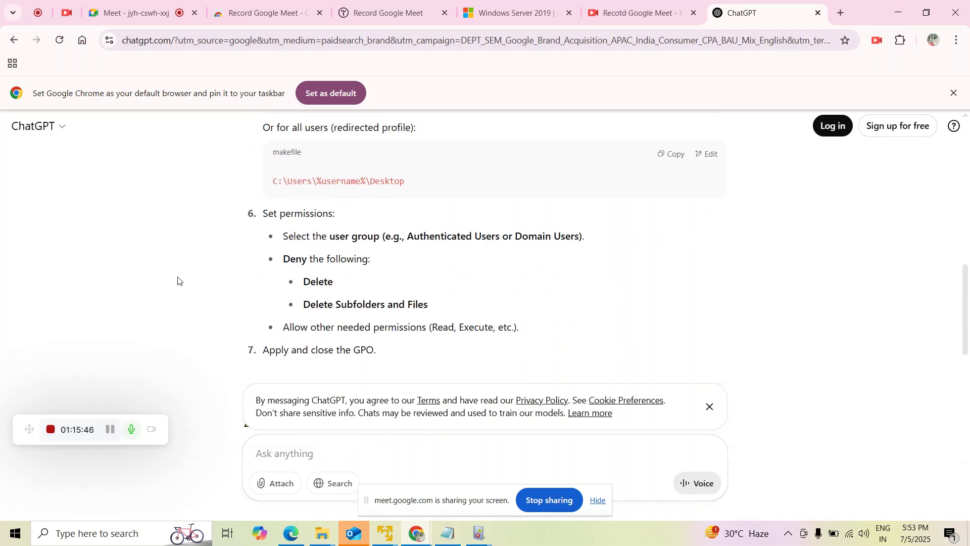
{"action": "scroll", "coordinate": [177, 282], "scroll_direction": "down", "scroll_amount": 1}
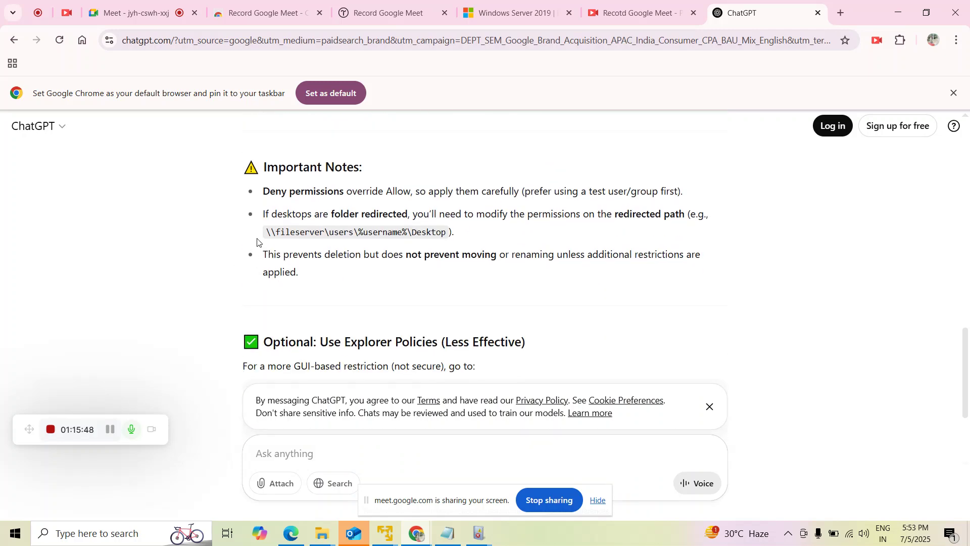
{"action": "left_click_drag", "start_coordinate": [266, 231], "coordinate": [411, 231]}
{"action": "scroll", "coordinate": [262, 299], "scroll_direction": "down", "scroll_amount": 3}
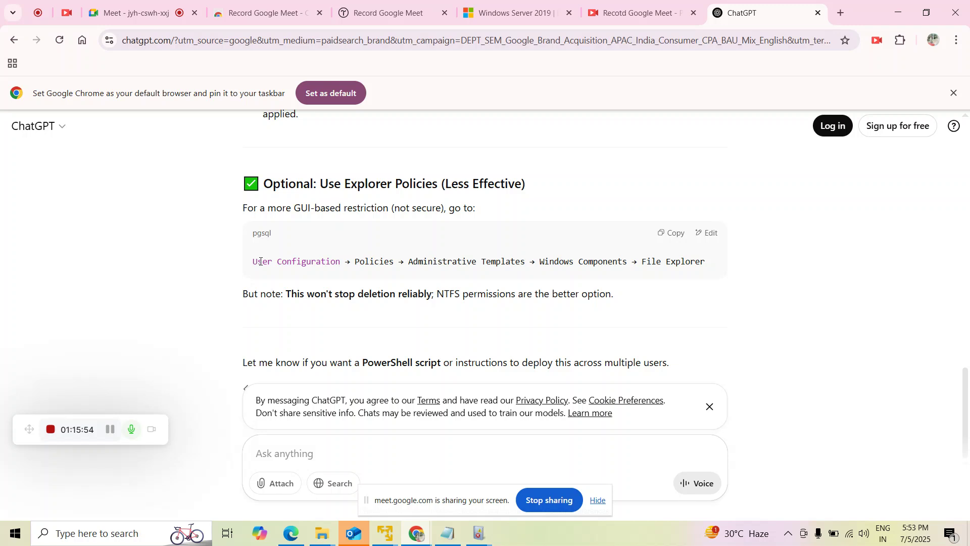
{"action": "left_click_drag", "start_coordinate": [258, 262], "coordinate": [708, 255]}
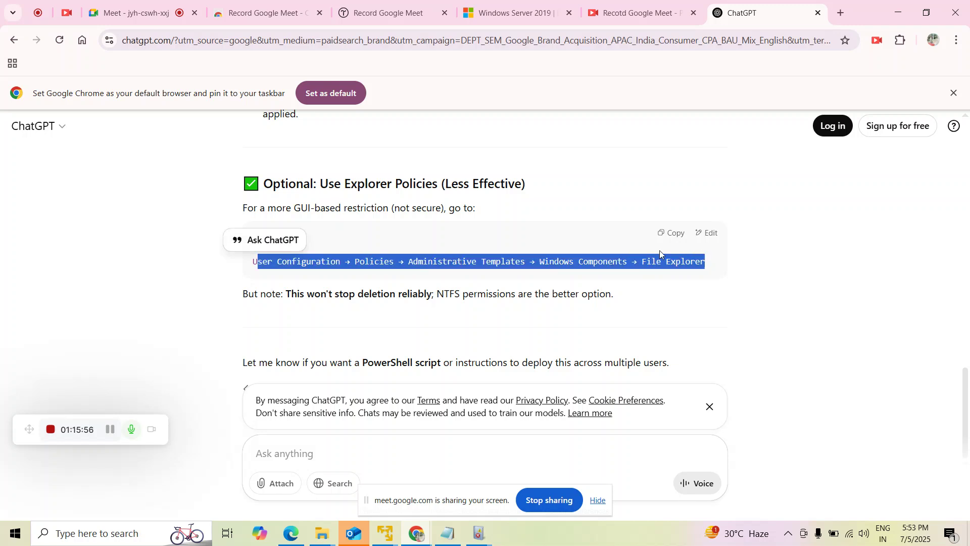
{"action": "left_click", "coordinate": [385, 534]}
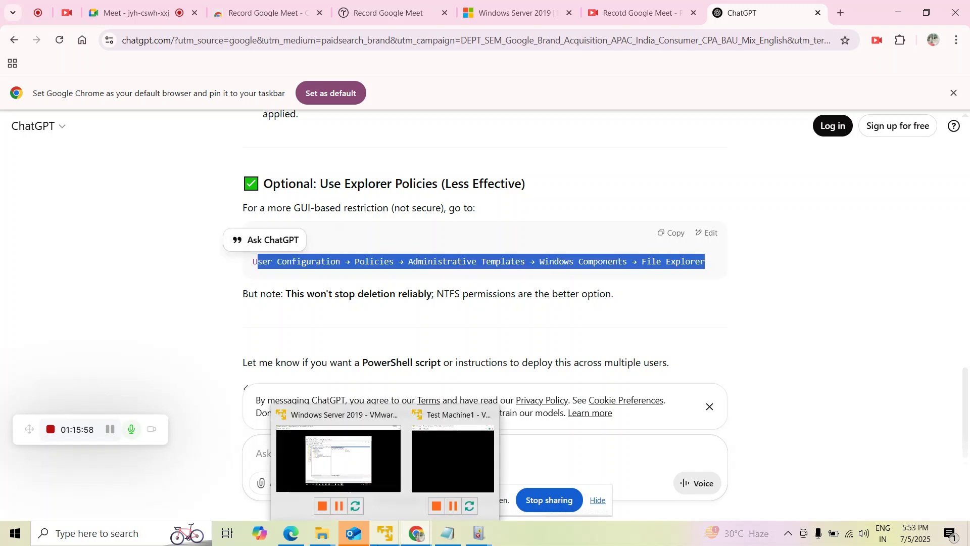
Expand Computer Configuration > Policies > Administrative Templates > Windows Components and scroll toward File Explorer.
{"action": "left_click", "coordinate": [335, 473]}
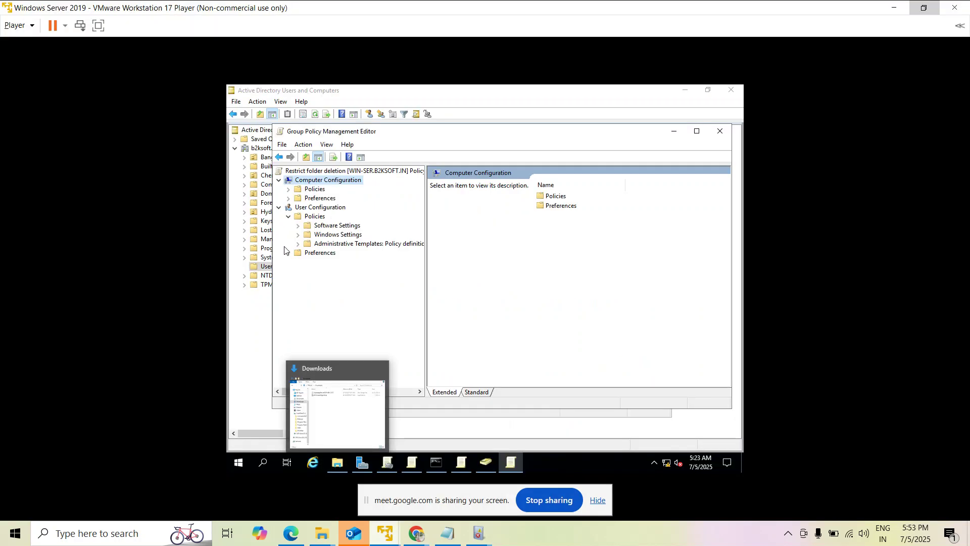
{"action": "left_click", "coordinate": [289, 189]}
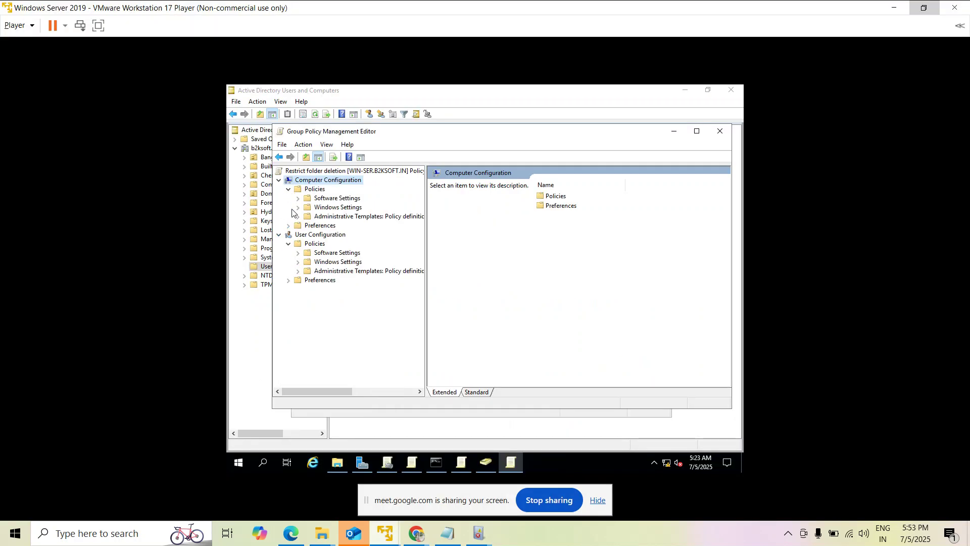
{"action": "left_click", "coordinate": [298, 216]}
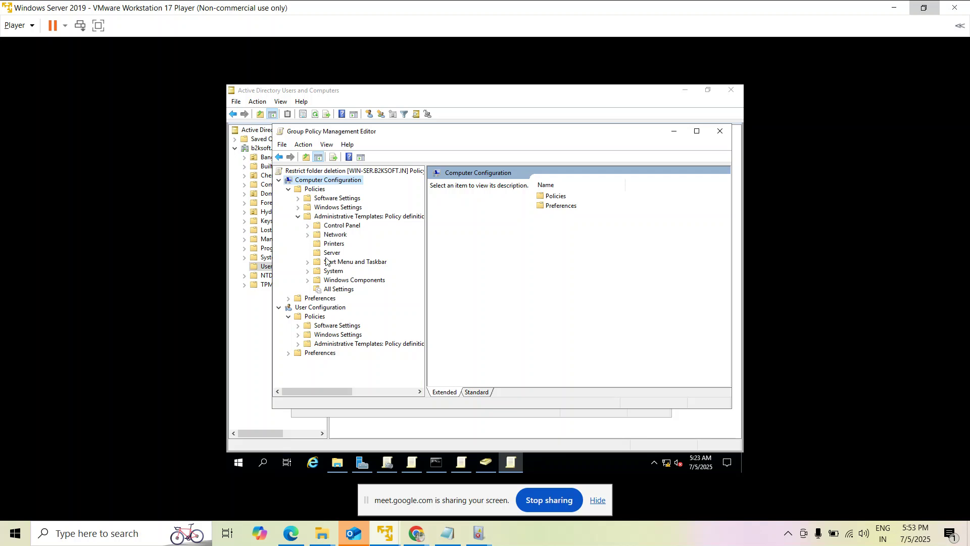
{"action": "left_click", "coordinate": [308, 280]}
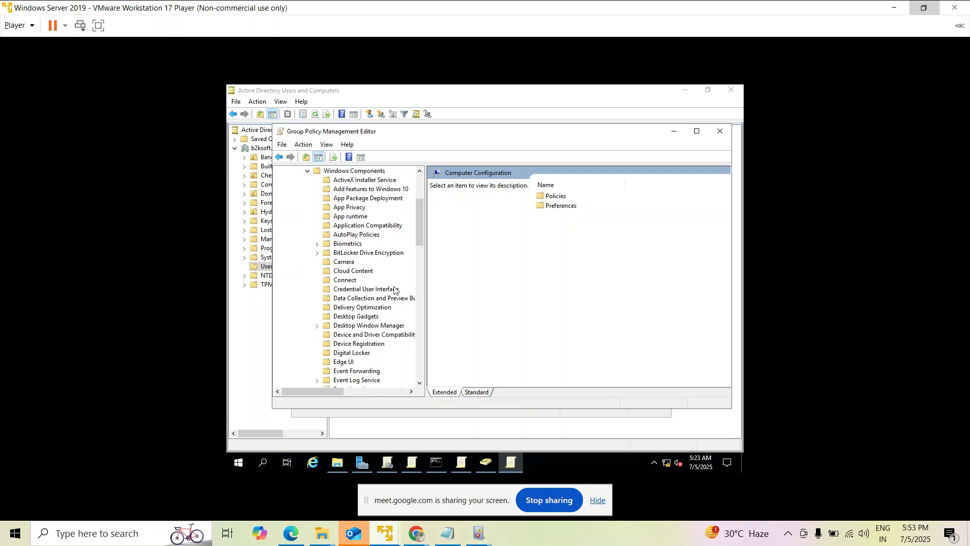
{"action": "scroll", "coordinate": [395, 290], "scroll_direction": "down", "scroll_amount": 5}
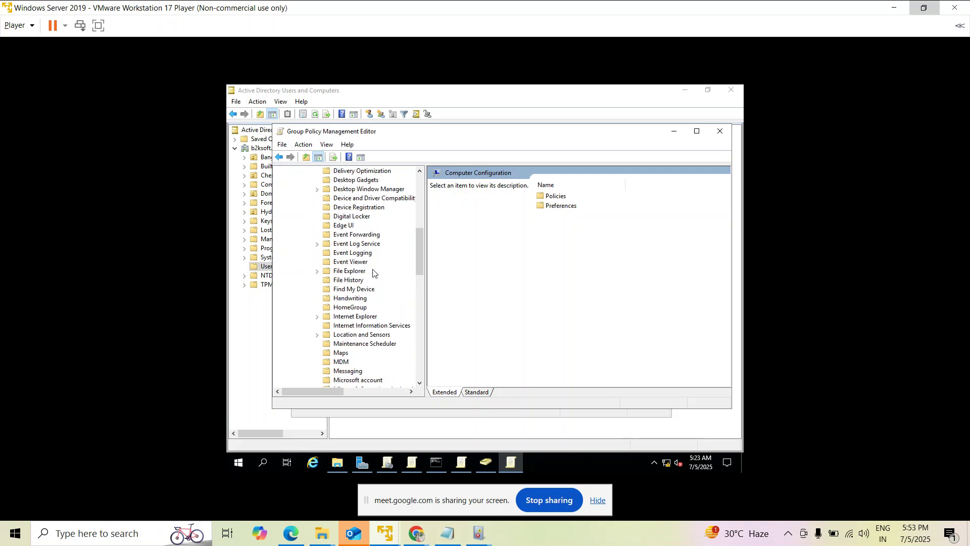
Check the ChatGPT answer again, then return to the server's Group Policy editor.
{"action": "mouse_move", "coordinate": [415, 537]}
{"action": "left_click", "coordinate": [319, 477]}
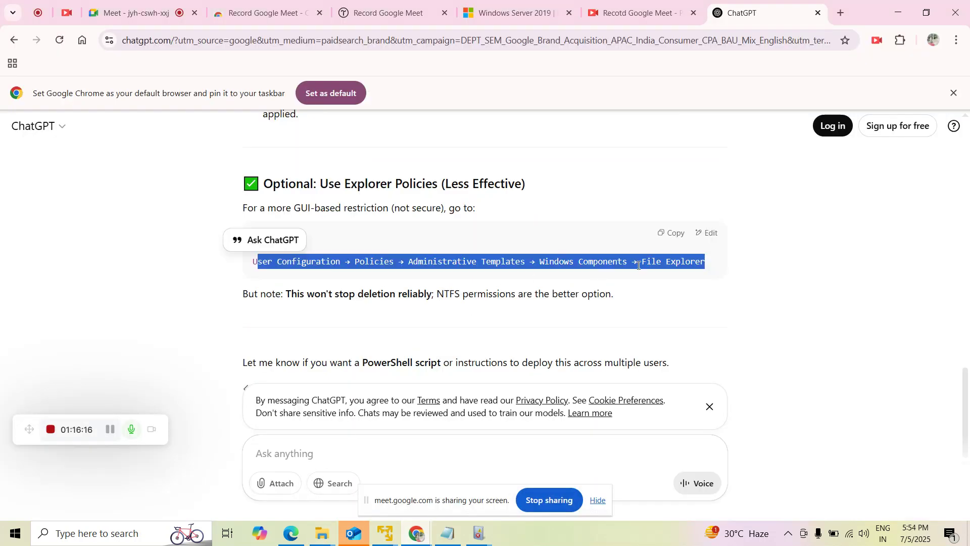
{"action": "mouse_move", "coordinate": [414, 531]}
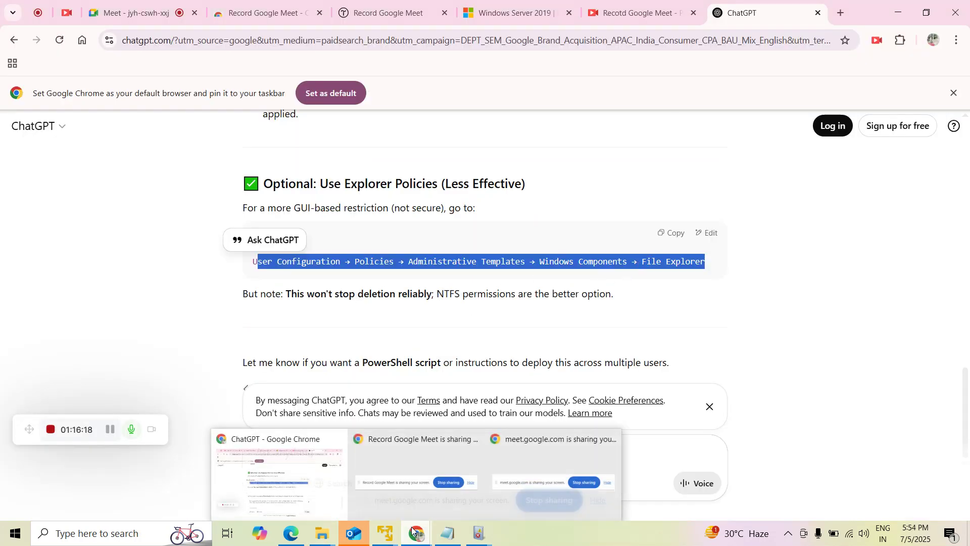
{"action": "mouse_move", "coordinate": [386, 533]}
{"action": "left_click", "coordinate": [344, 455]}
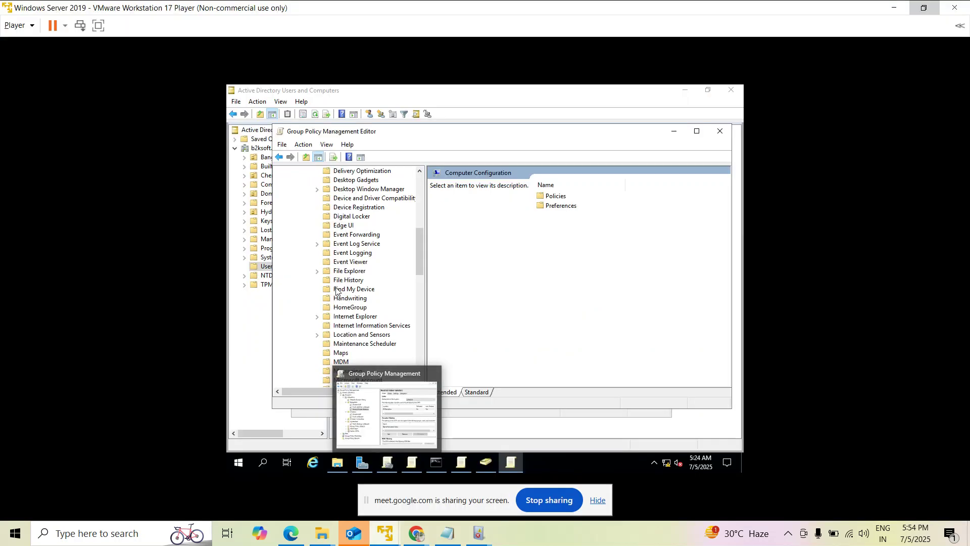
Expand File Explorer policies and open Previous Versions showing six settings, then return to ChatGPT.
{"action": "left_click", "coordinate": [318, 271]}
{"action": "left_click", "coordinate": [356, 282]}
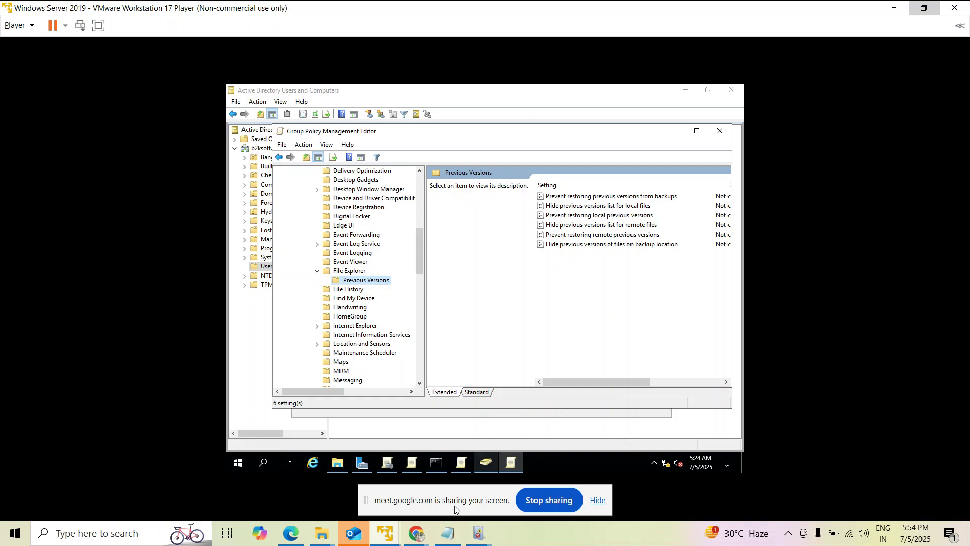
{"action": "mouse_move", "coordinate": [417, 534]}
{"action": "left_click", "coordinate": [341, 492]}
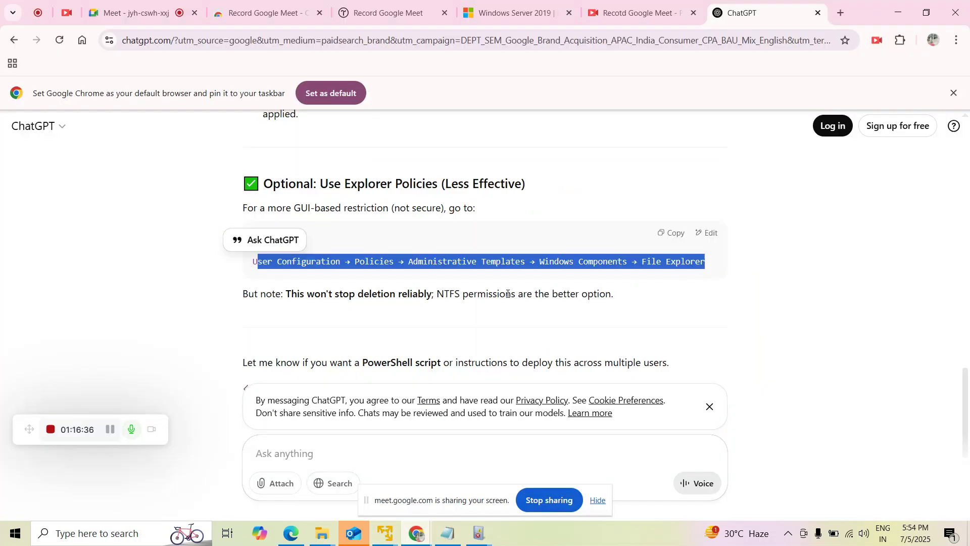
{"action": "left_click", "coordinate": [788, 311]}
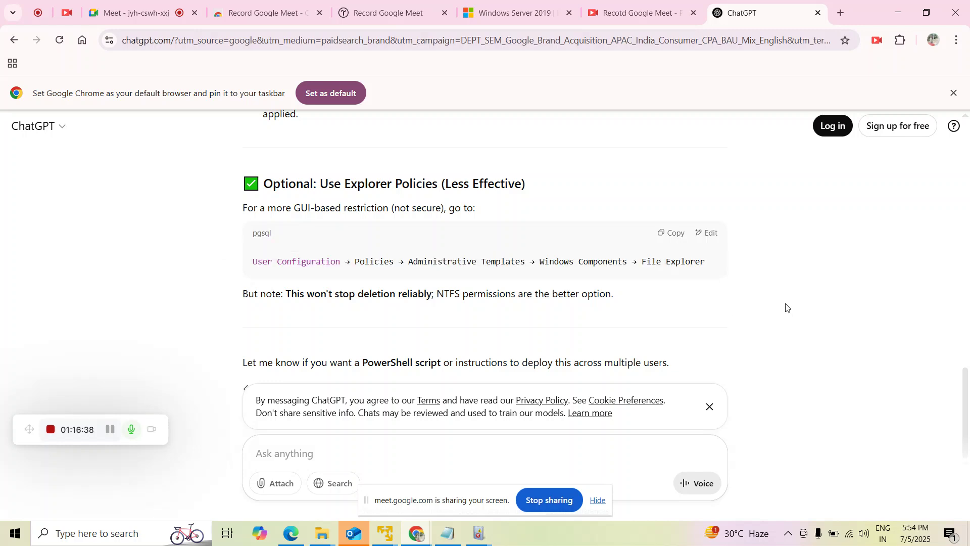
{"action": "scroll", "coordinate": [786, 307], "scroll_direction": "up", "scroll_amount": 15}
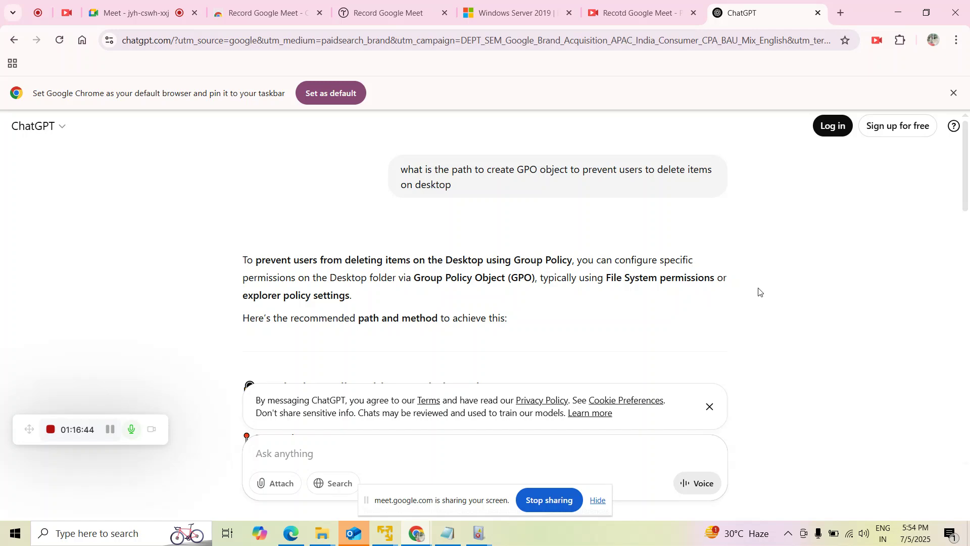
{"action": "scroll", "coordinate": [753, 291], "scroll_direction": "down", "scroll_amount": 3}
{"action": "scroll", "coordinate": [511, 268], "scroll_direction": "down", "scroll_amount": 10}
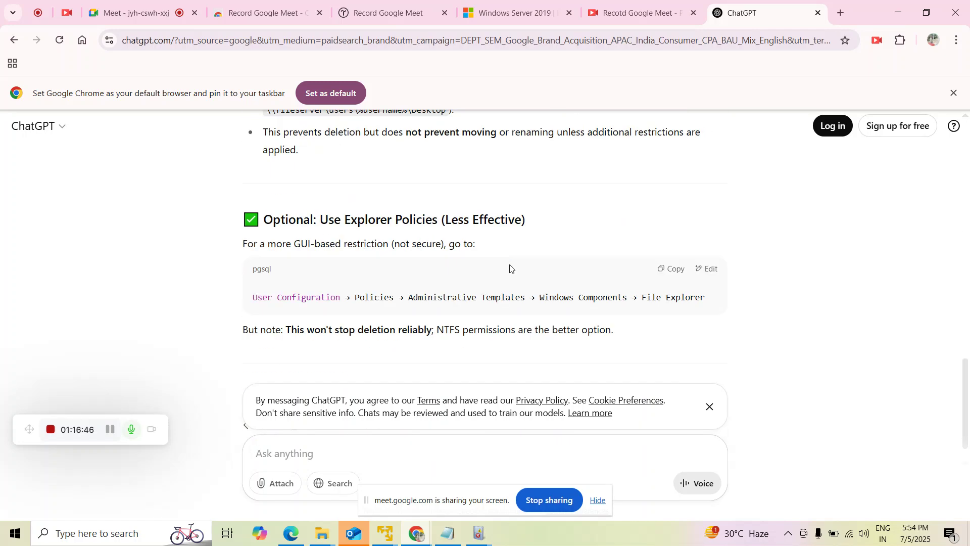
{"action": "scroll", "coordinate": [508, 262], "scroll_direction": "up", "scroll_amount": 15}
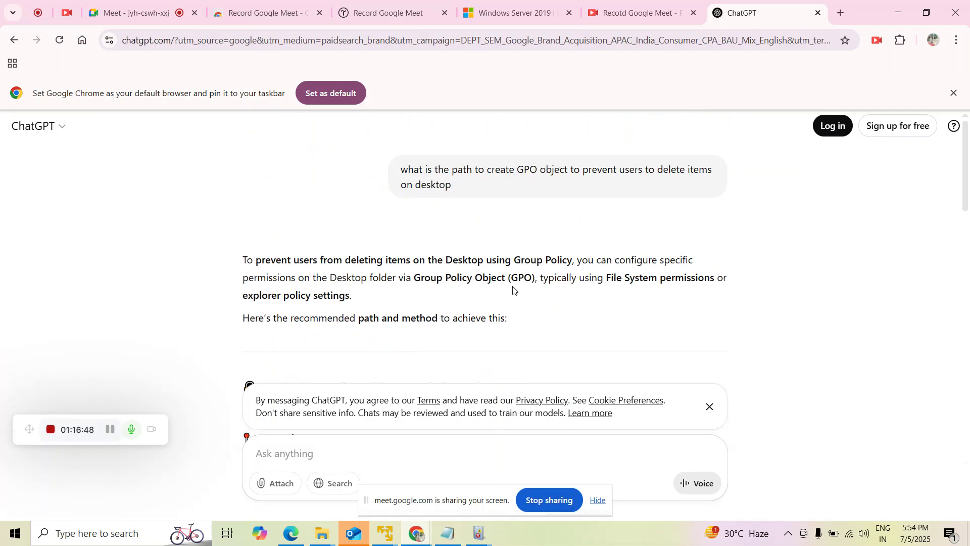
{"action": "scroll", "coordinate": [513, 289], "scroll_direction": "down", "scroll_amount": 15}
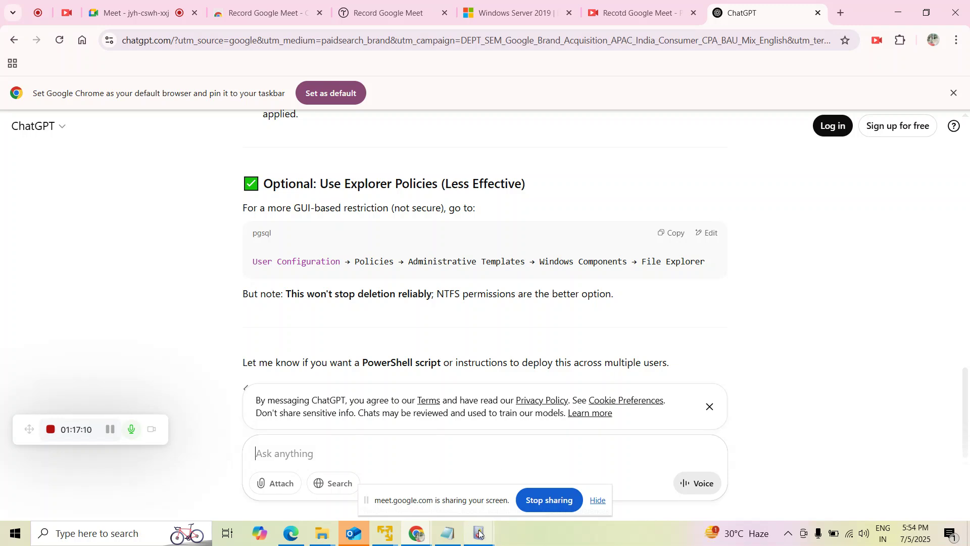
{"action": "mouse_move", "coordinate": [479, 533]}
{"action": "left_click", "coordinate": [615, 544]}
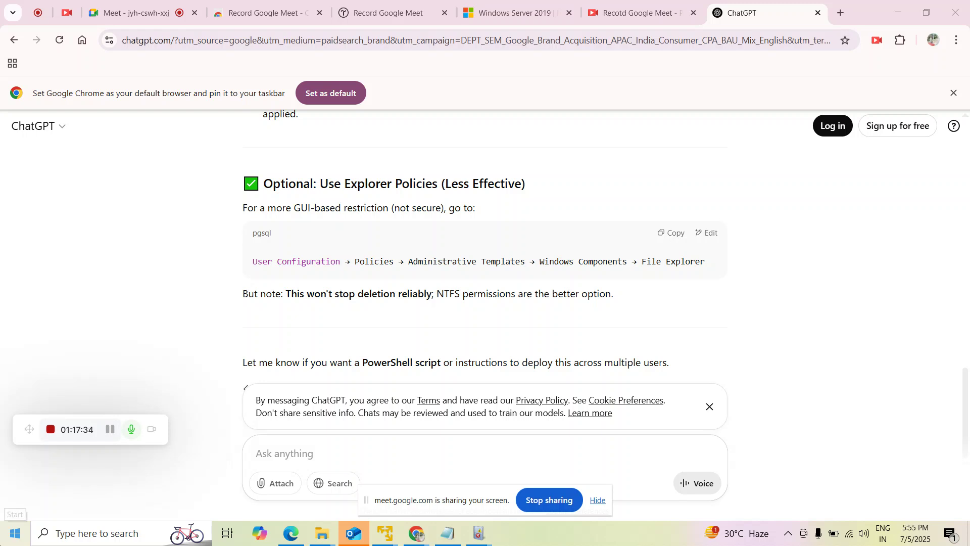
{"action": "left_click", "coordinate": [1, 2]}
{"action": "right_click", "coordinate": [1, 2]}
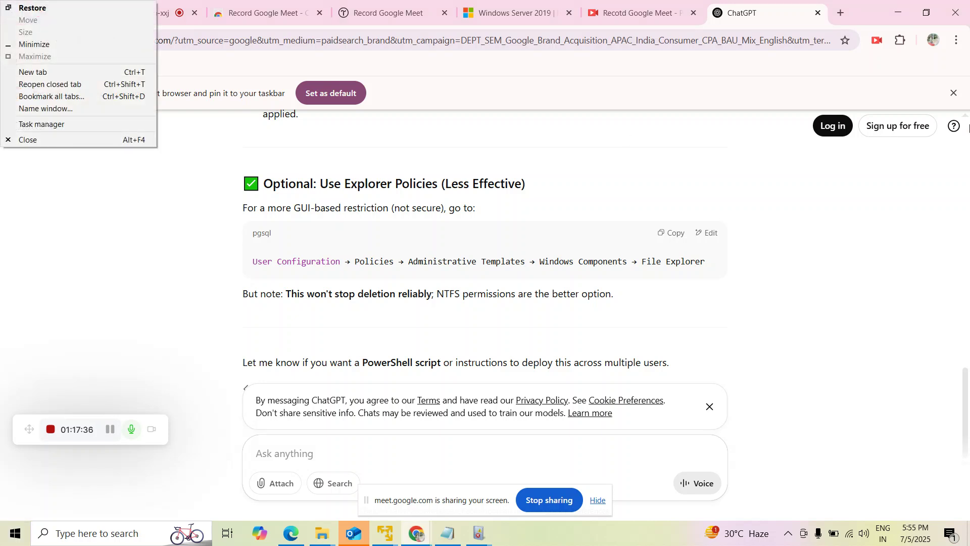
{"action": "scroll", "coordinate": [969, 127], "scroll_direction": "up", "scroll_amount": 6}
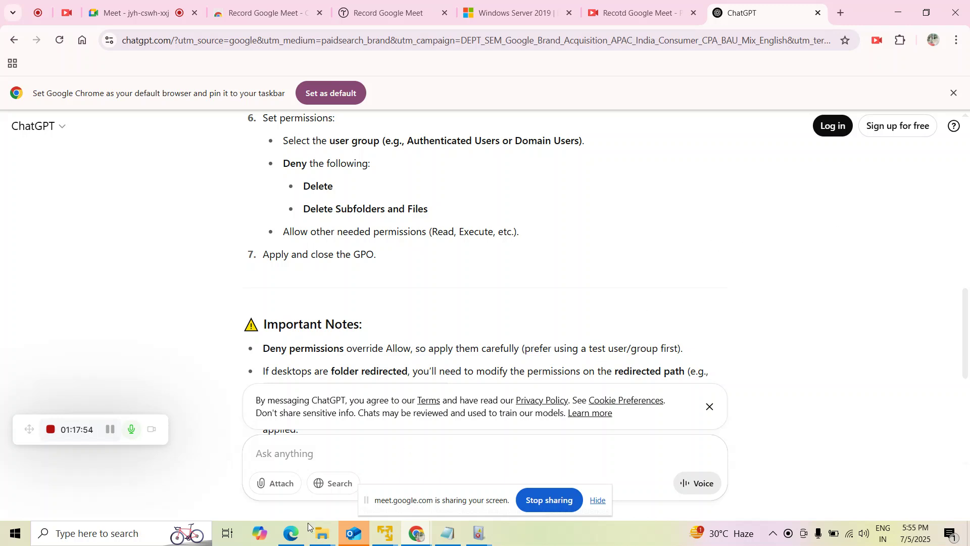
{"action": "mouse_move", "coordinate": [359, 523]}
{"action": "mouse_move", "coordinate": [395, 540]}
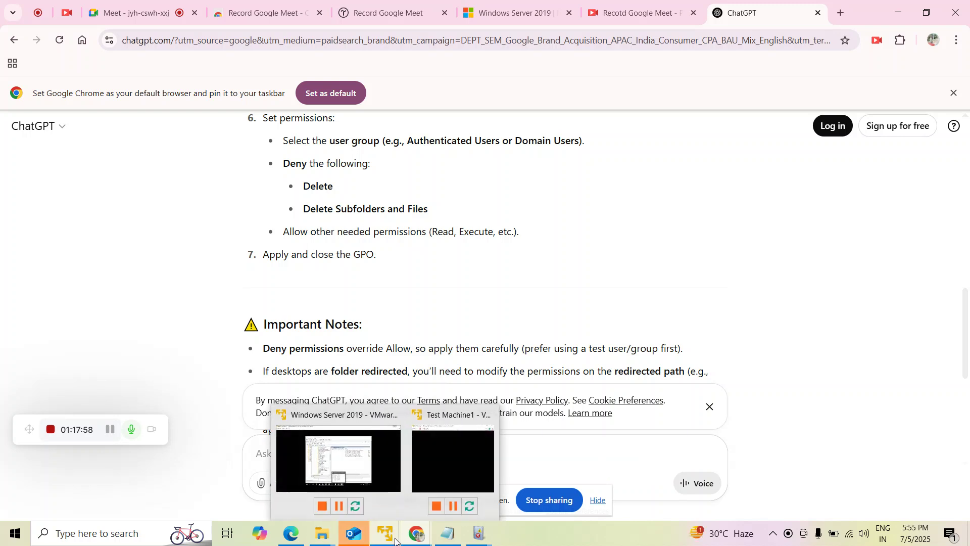